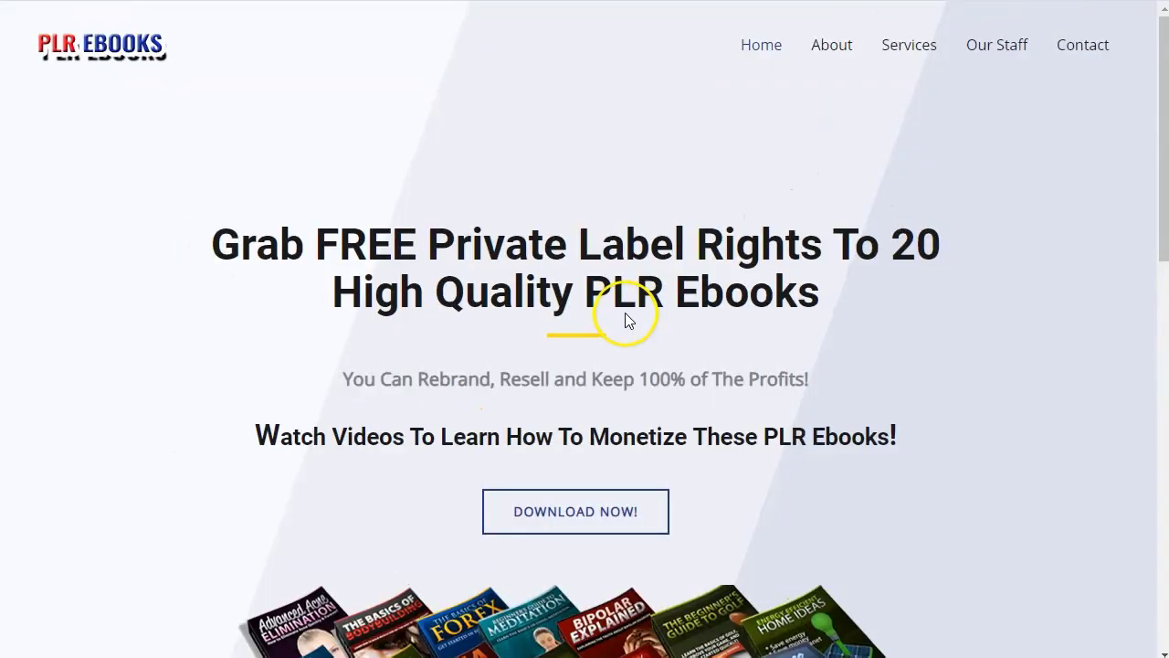
pyautogui.scroll(-15, 519, 304)
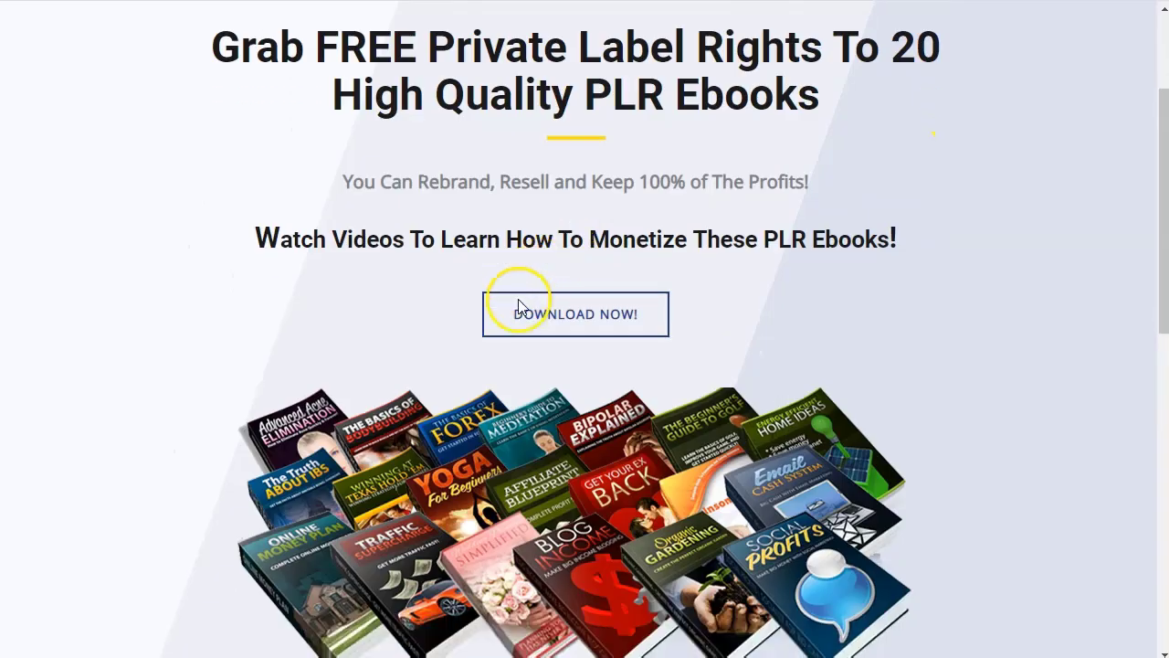
pyautogui.scroll(15, 518, 305)
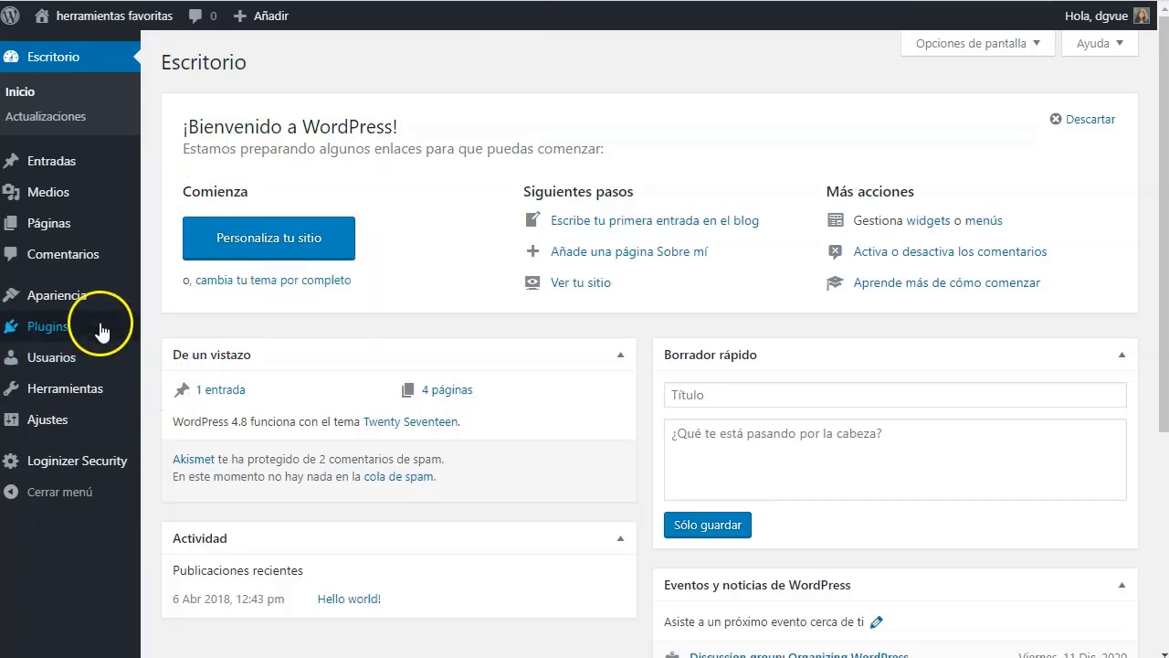
# Go to adding a new WordPress theme and search the theme directory for "astra"
pyautogui.moveTo(57, 298)
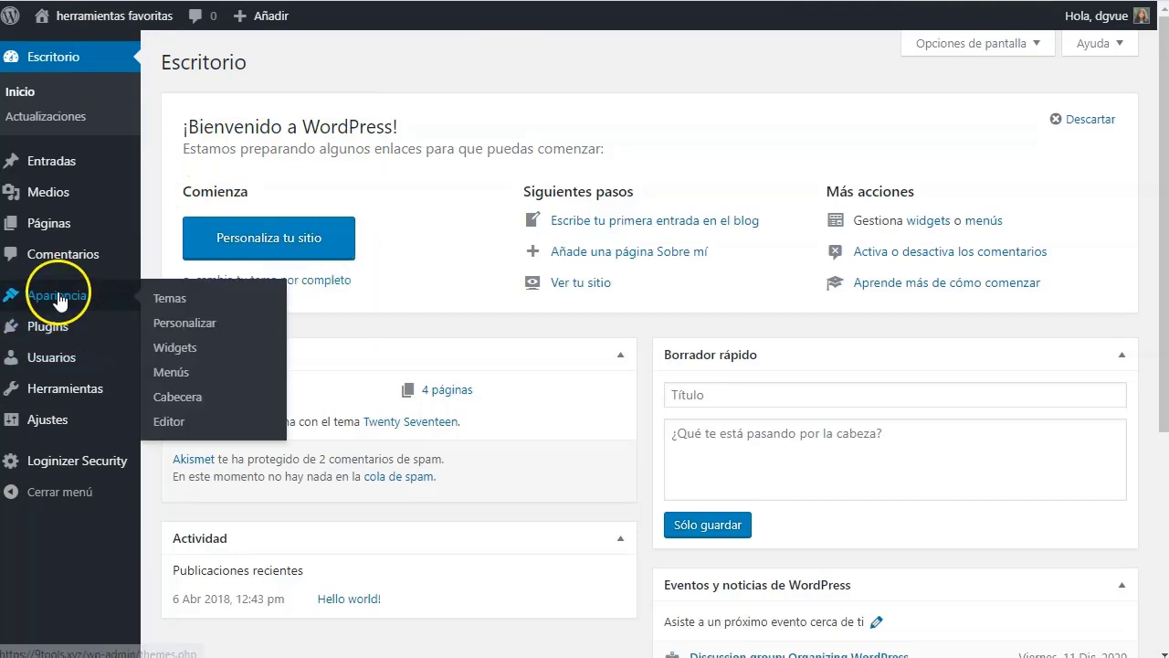
pyautogui.click(170, 301)
pyautogui.click(566, 65)
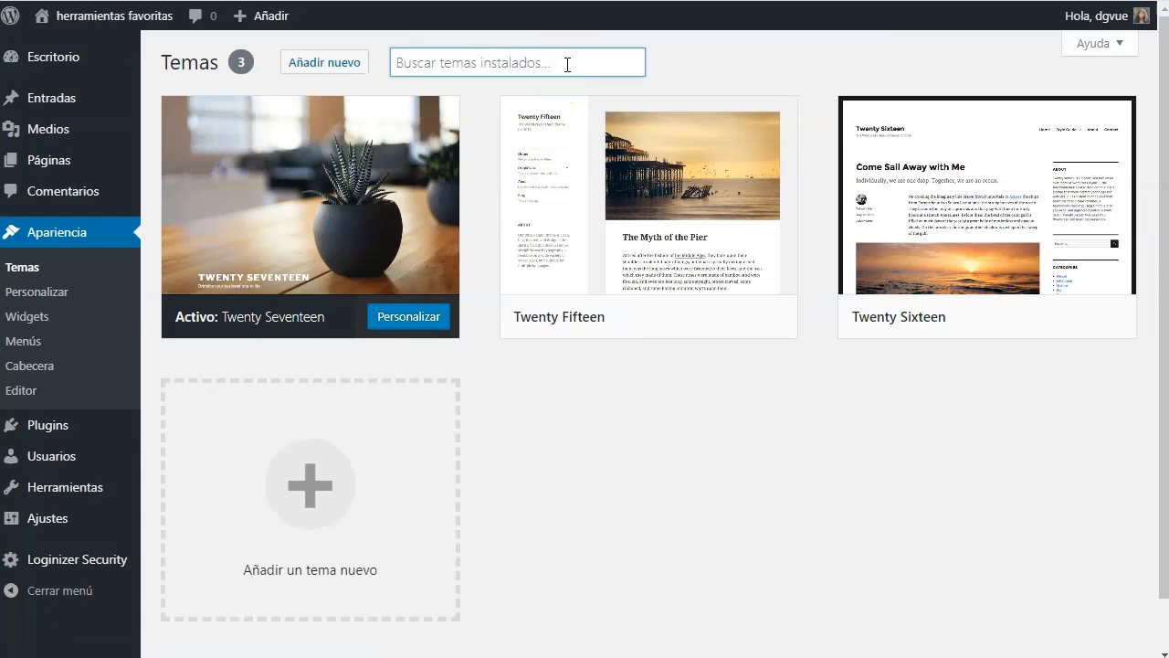
pyautogui.click(323, 69)
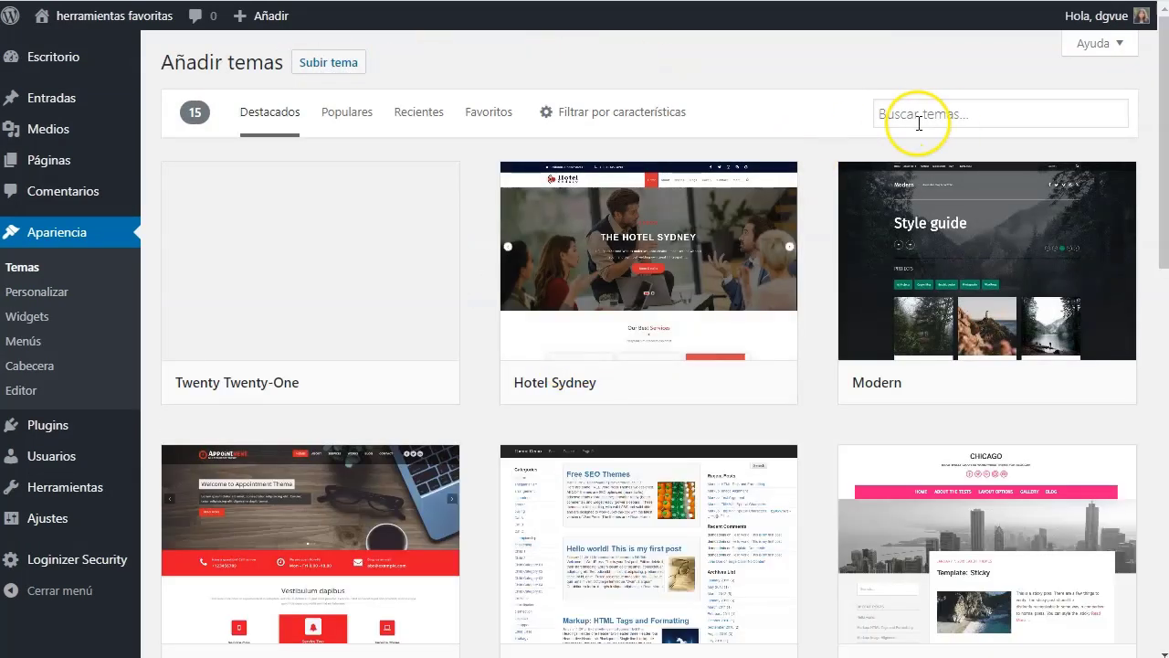
pyautogui.click(924, 115)
pyautogui.write('asta')
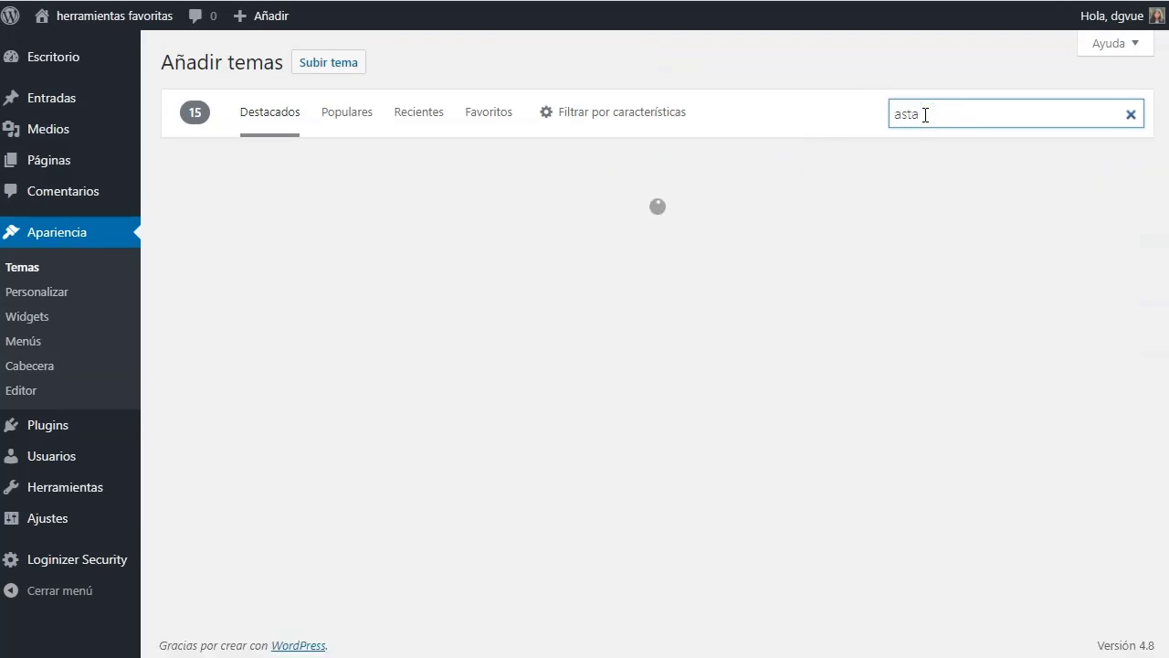
pyautogui.press('BackSpace')
pyautogui.write('ra')
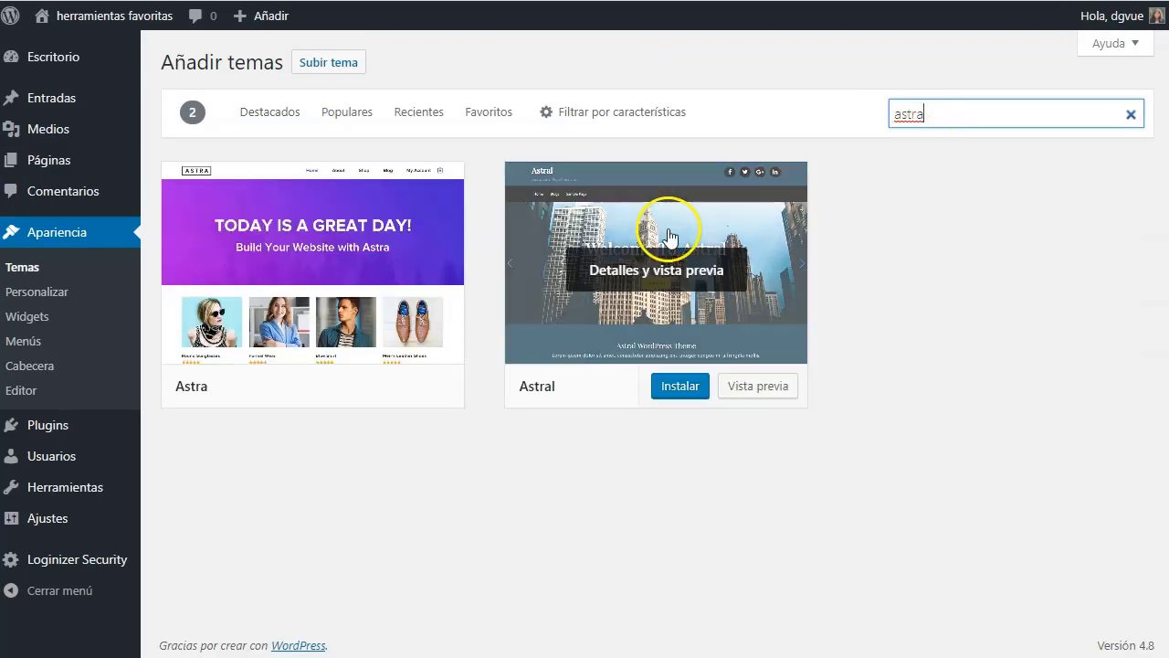
# Install the Astra theme and activate it on the site
pyautogui.moveTo(313, 201)
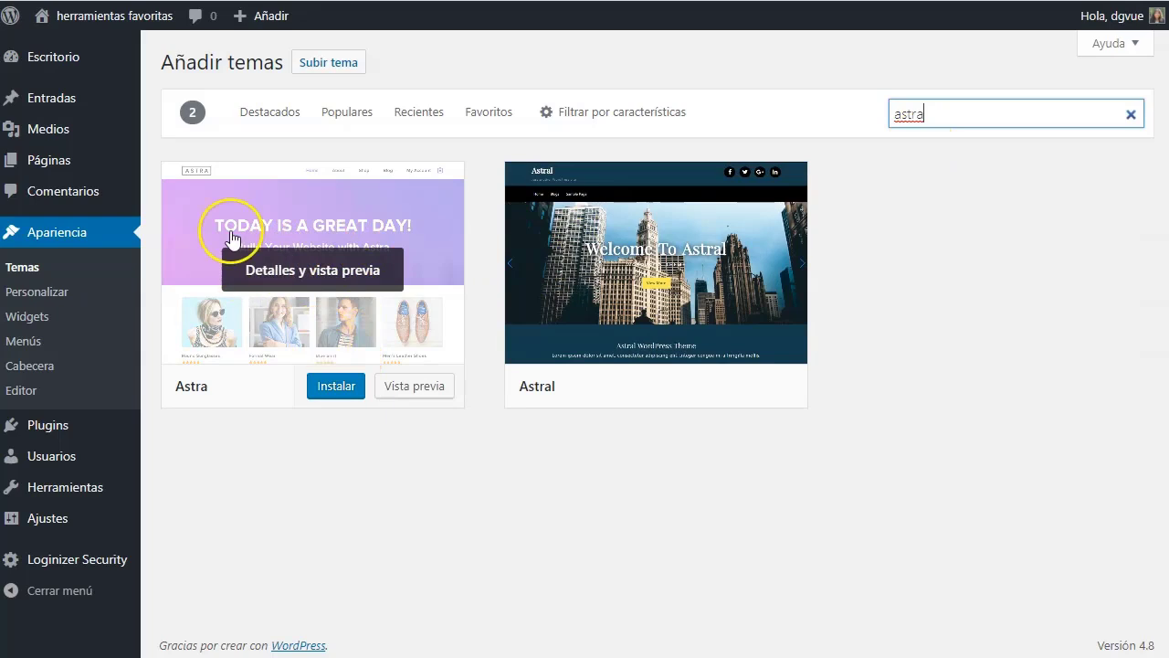
pyautogui.click(338, 393)
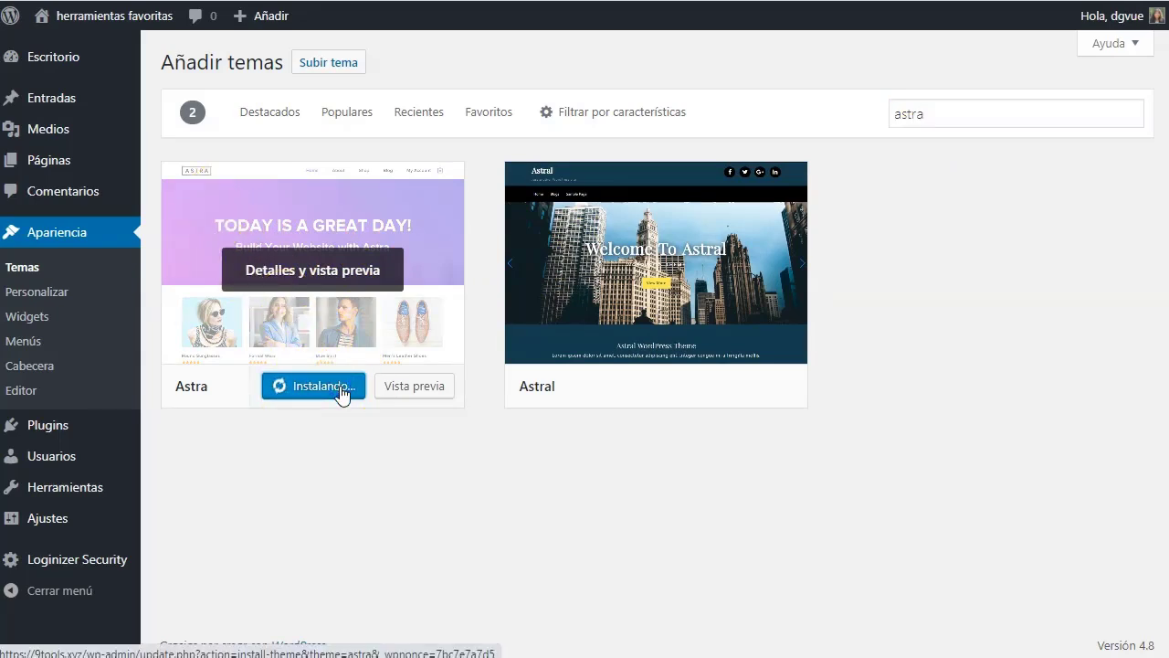
pyautogui.click(339, 387)
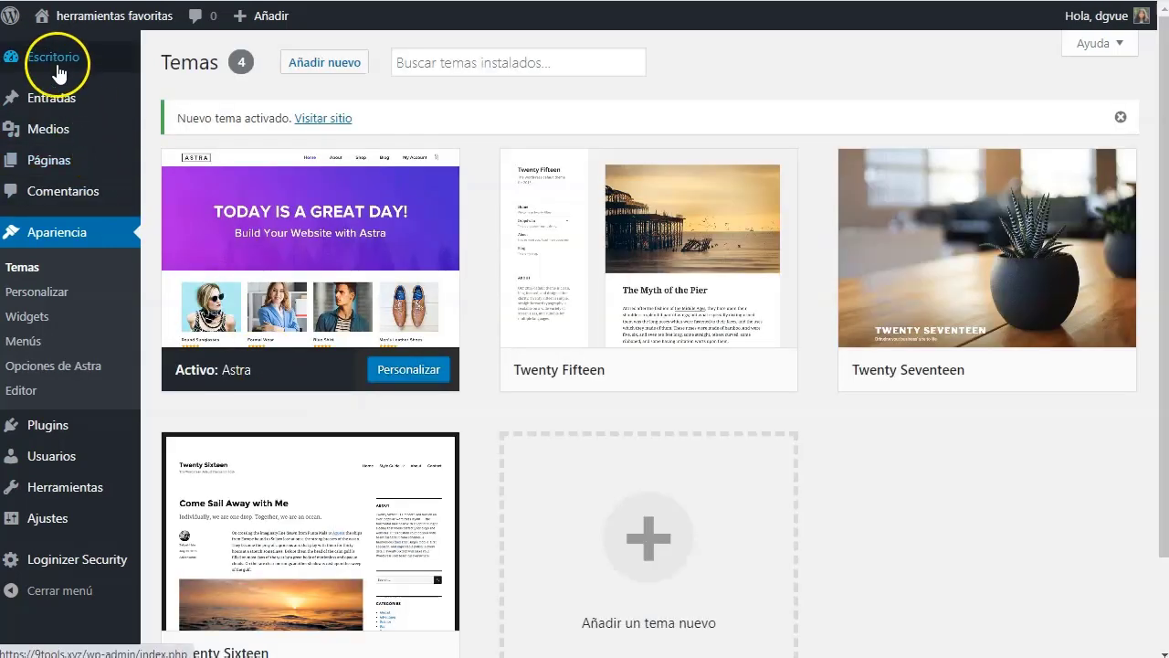
# Open the site's front end in a new browser tab and review its home page with the Astra theme
pyautogui.moveTo(70, 20)
pyautogui.rightClick(66, 48)
pyautogui.click(101, 63)
pyautogui.hotkey('ctrl', 'Tab')
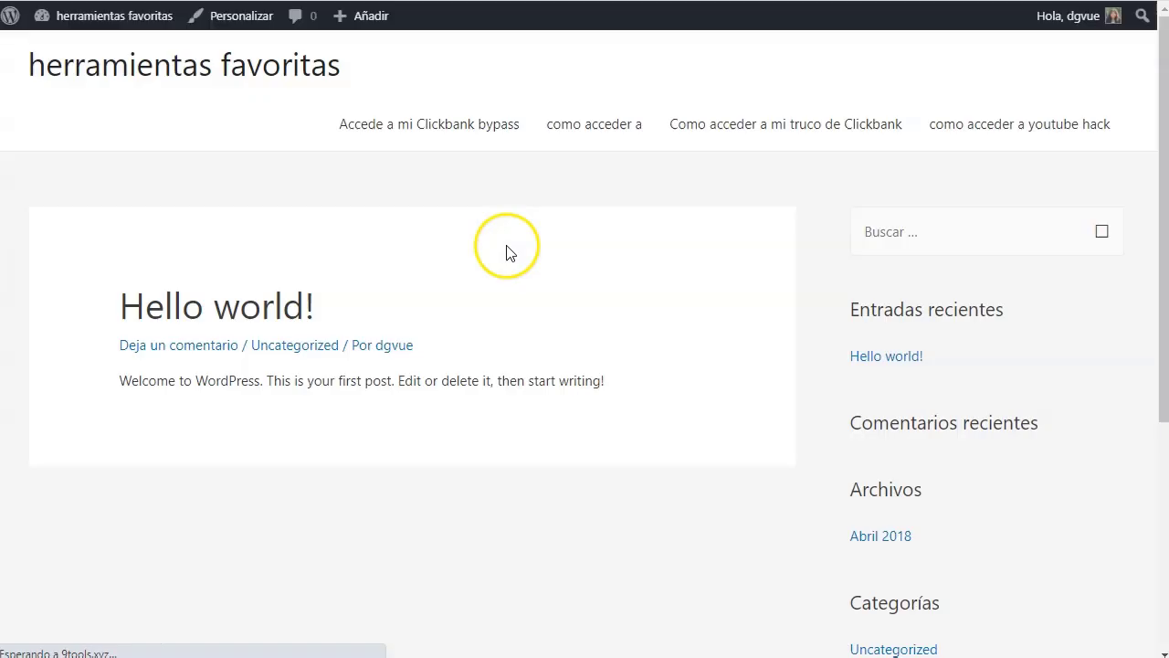
pyautogui.scroll(-4, 472, 329)
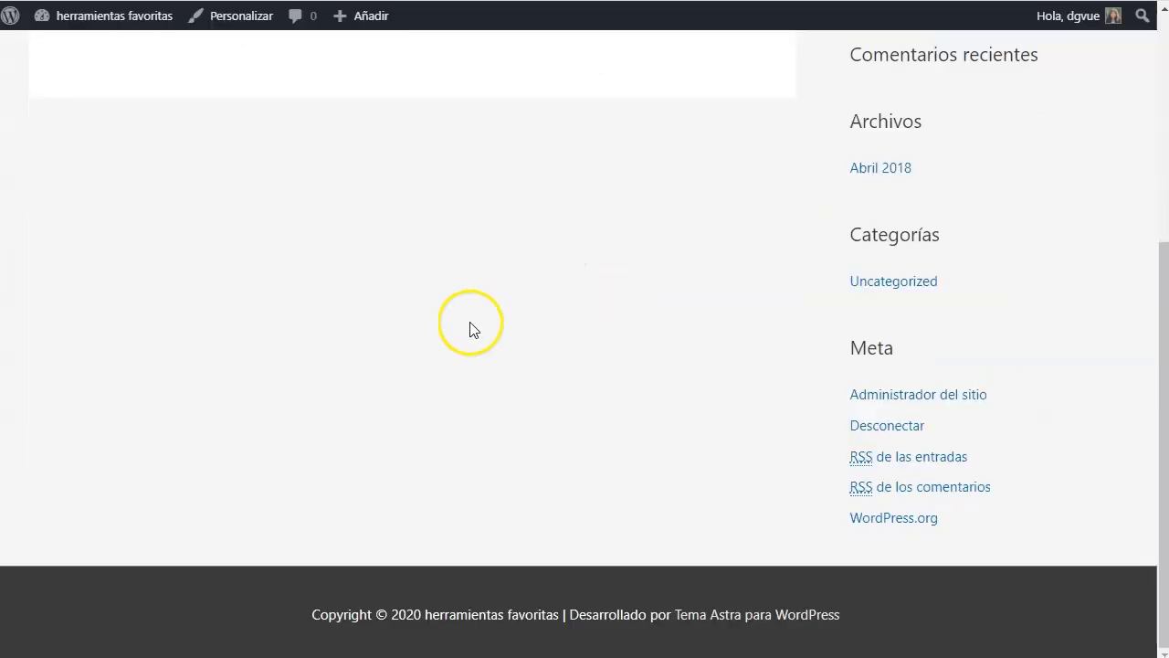
pyautogui.scroll(4, 472, 329)
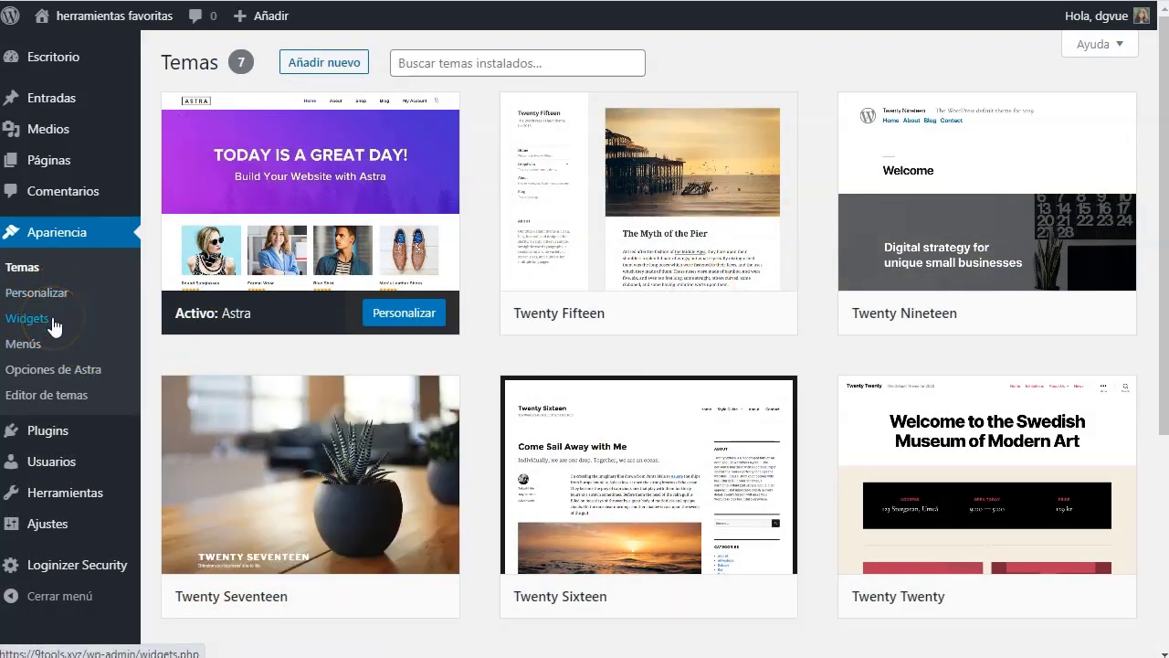
# Go to adding a new plugin and search the plugin directory for "starter site"
pyautogui.scroll(-1, 63, 328)
pyautogui.moveTo(47, 443)
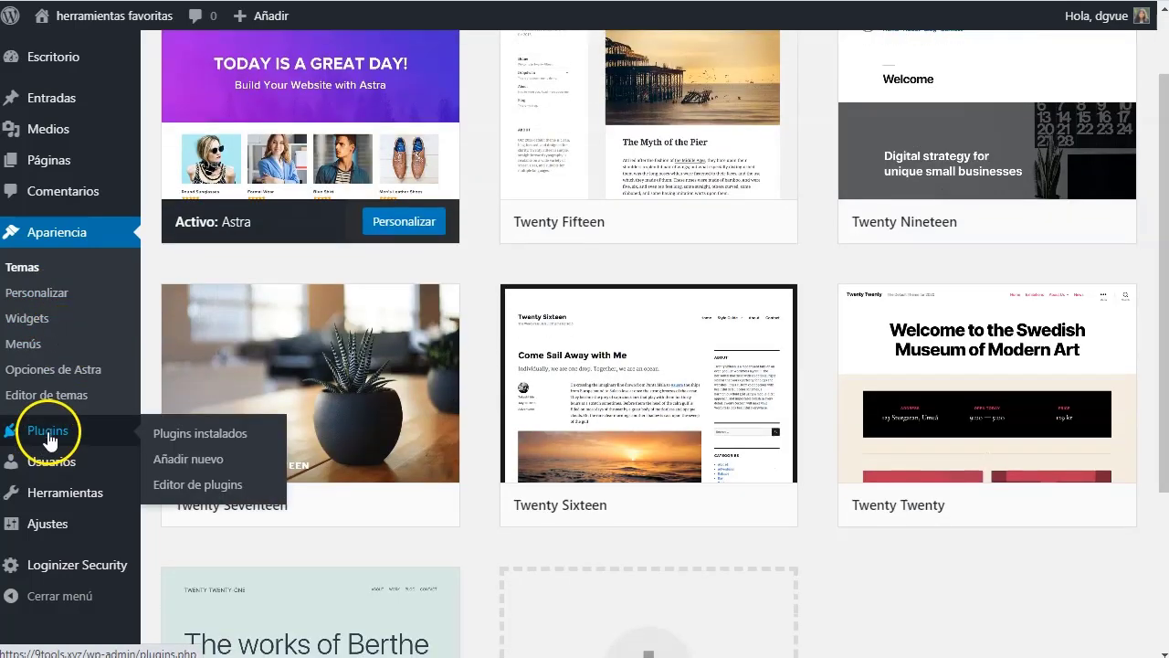
pyautogui.click(194, 461)
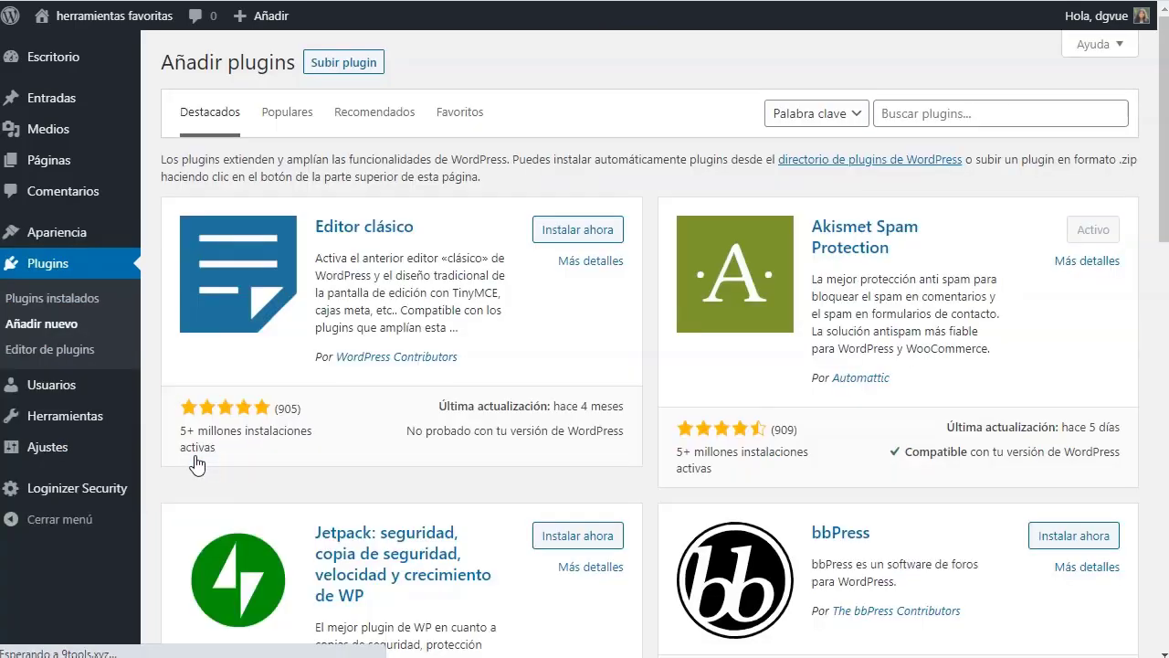
pyautogui.click(955, 114)
pyautogui.write('starter site')
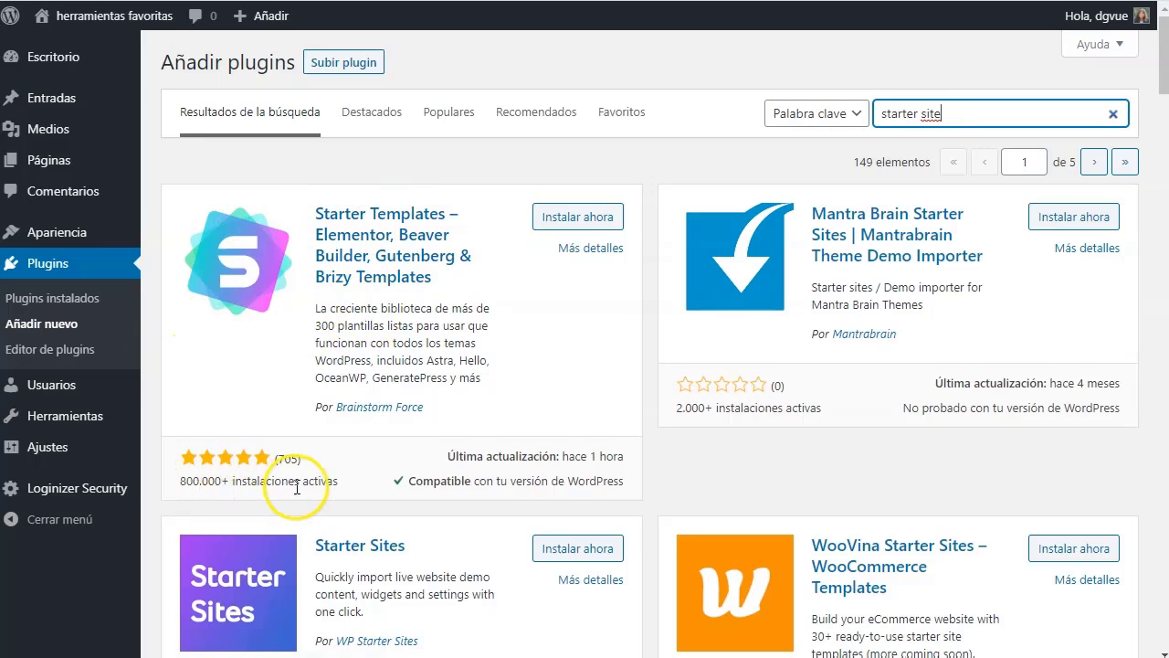
# Install and activate the Starter Templates plugin by Brainstorm Force, and postpone its rating request
pyautogui.click(580, 220)
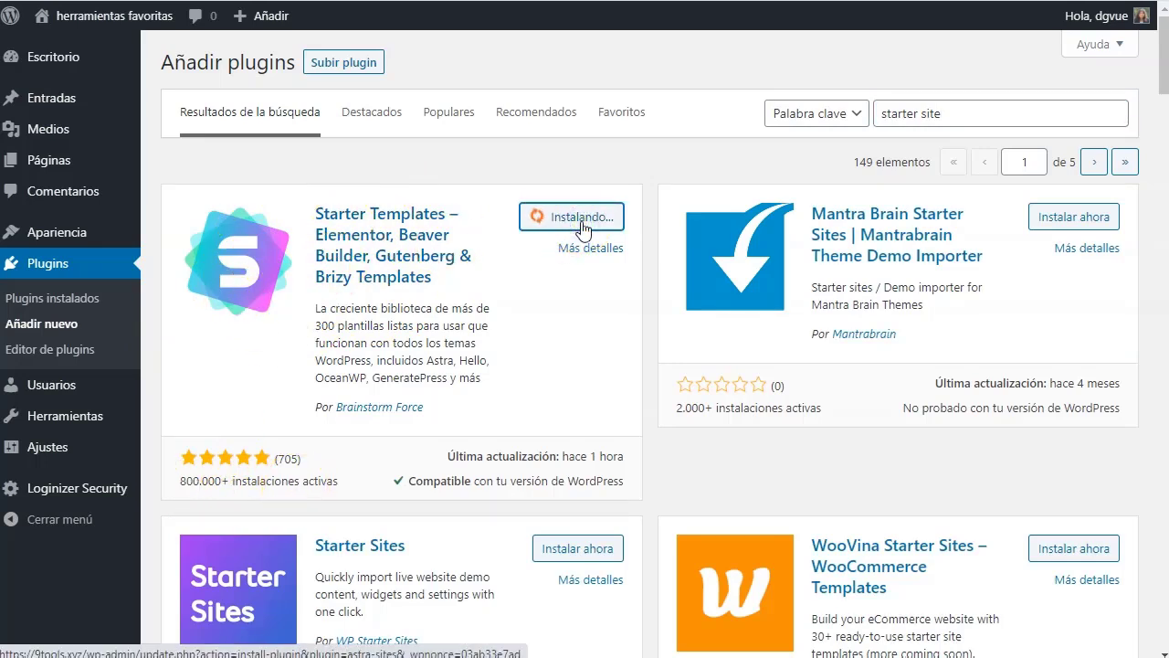
pyautogui.click(595, 217)
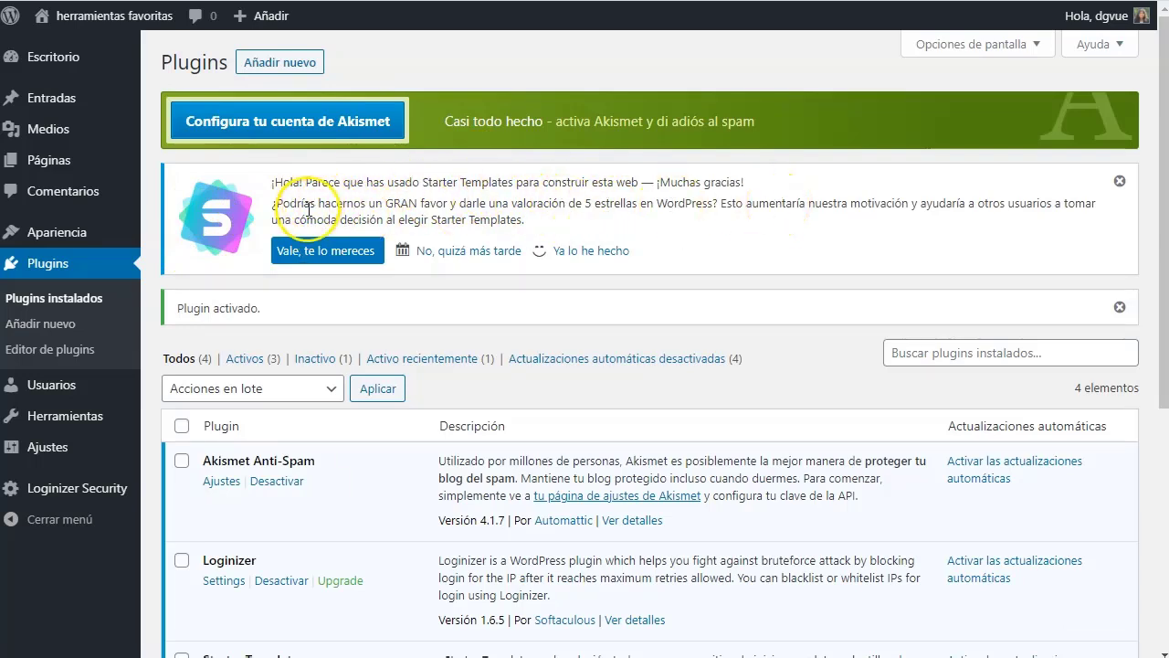
pyautogui.scroll(-3, 386, 425)
pyautogui.scroll(-1, 395, 346)
pyautogui.scroll(4, 396, 348)
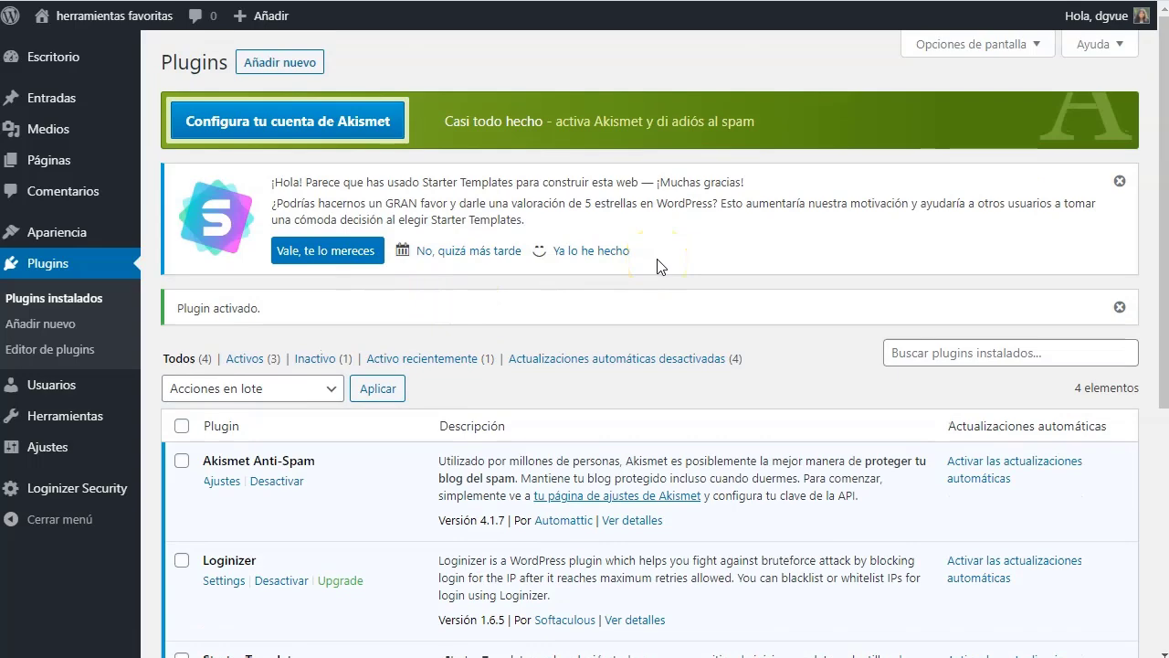
pyautogui.click(459, 252)
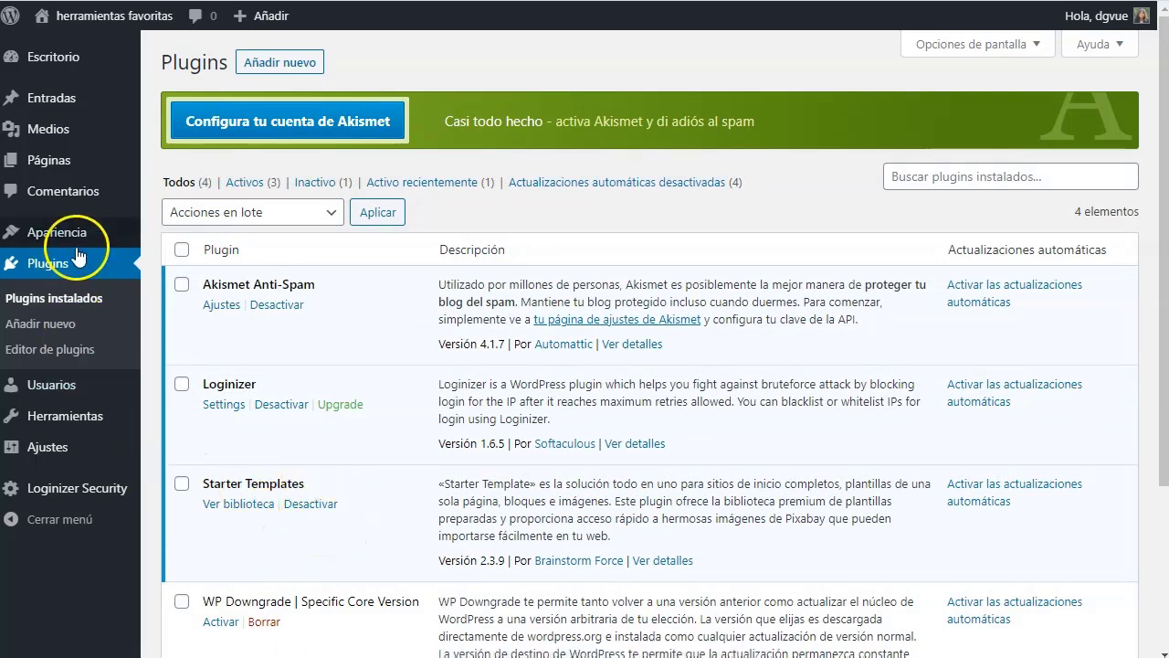
# Open the Starter Templates library under the site's appearance settings and select the Car Repair template
pyautogui.moveTo(75, 231)
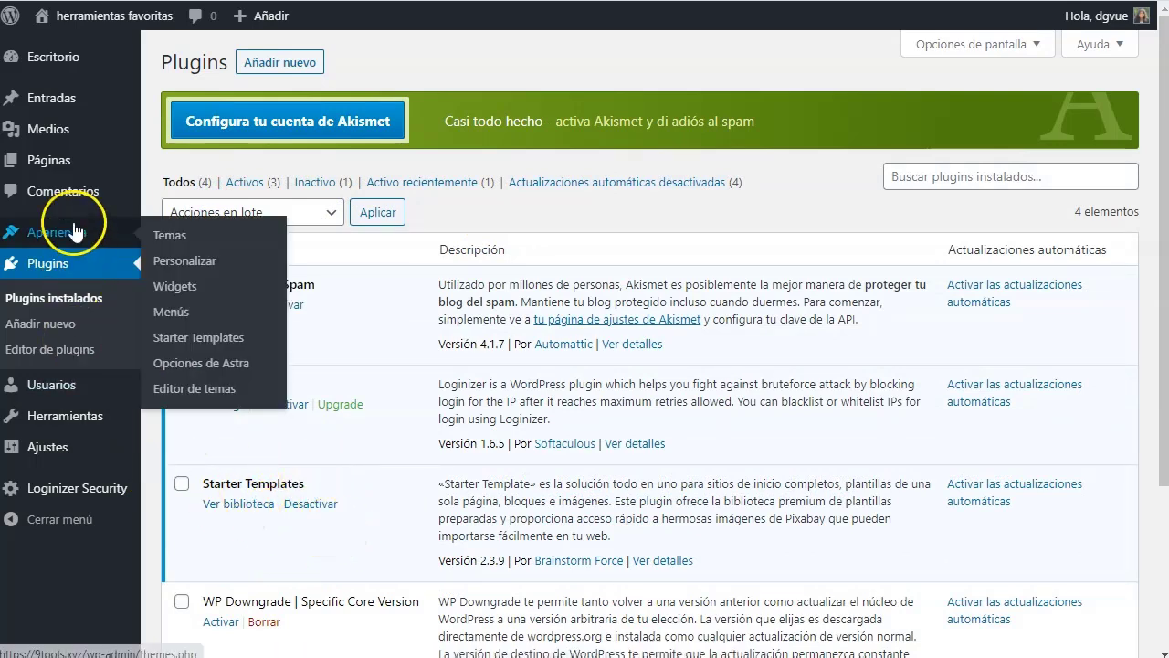
pyautogui.click(168, 237)
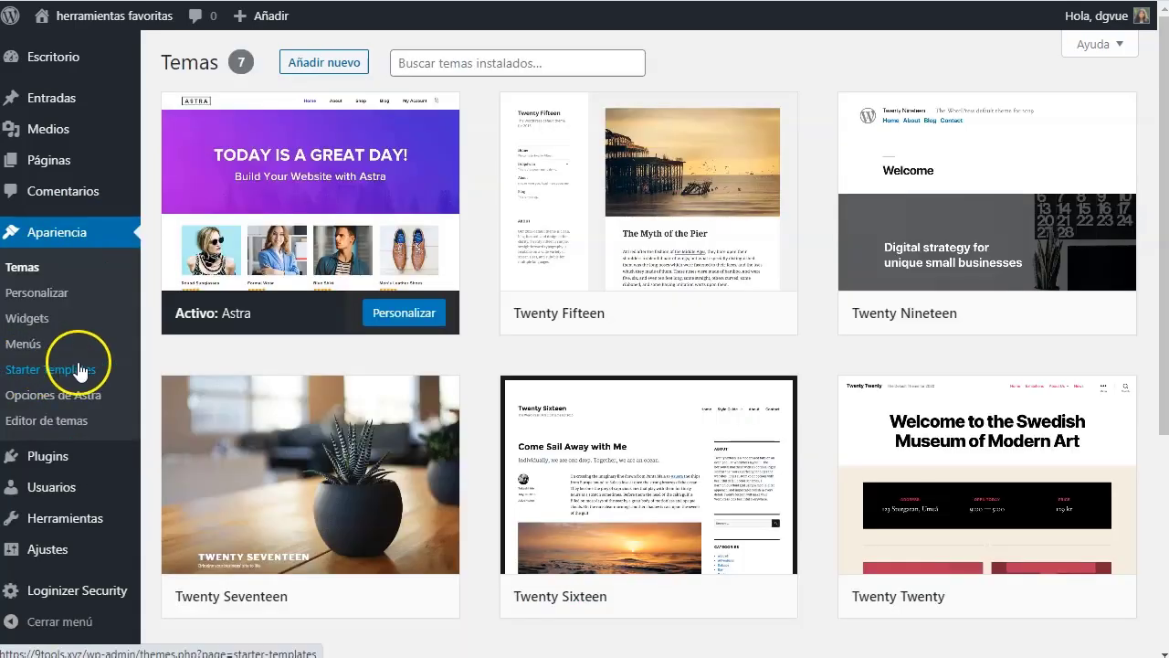
pyautogui.click(66, 370)
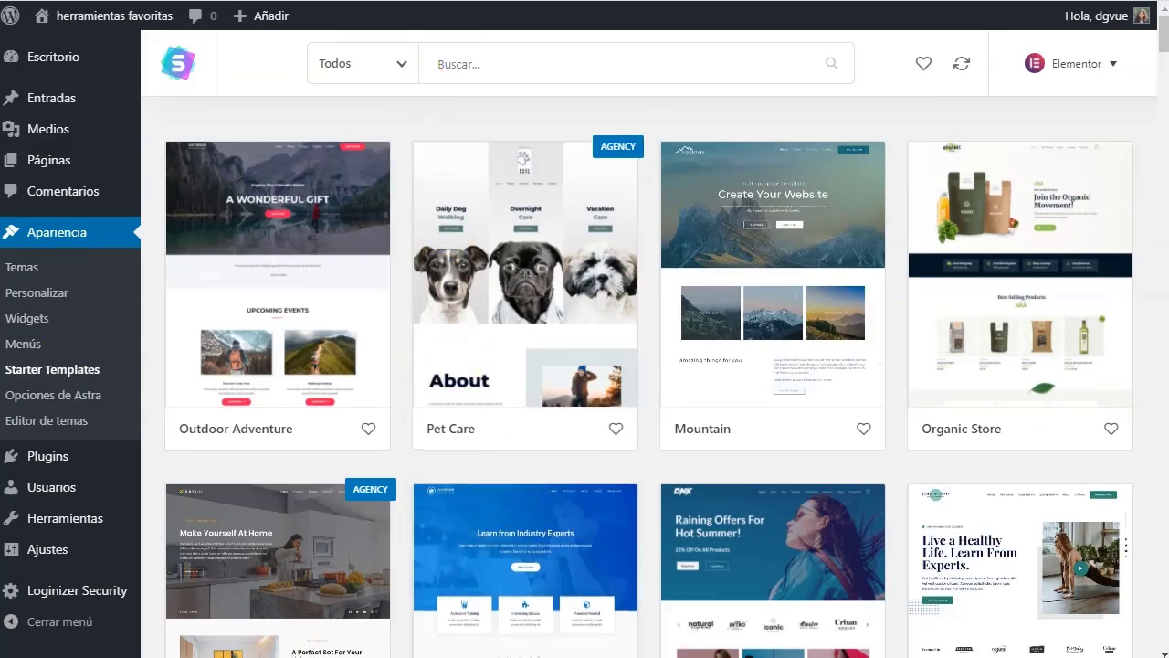
pyautogui.scroll(-20, 432, 267)
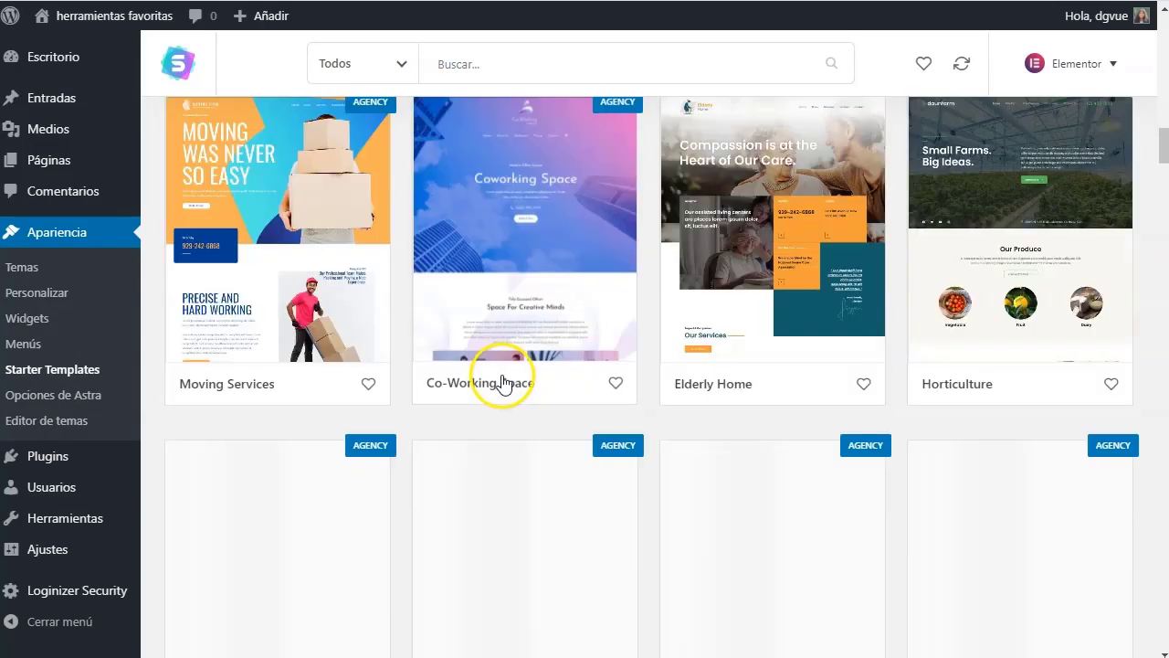
pyautogui.scroll(-20, 534, 393)
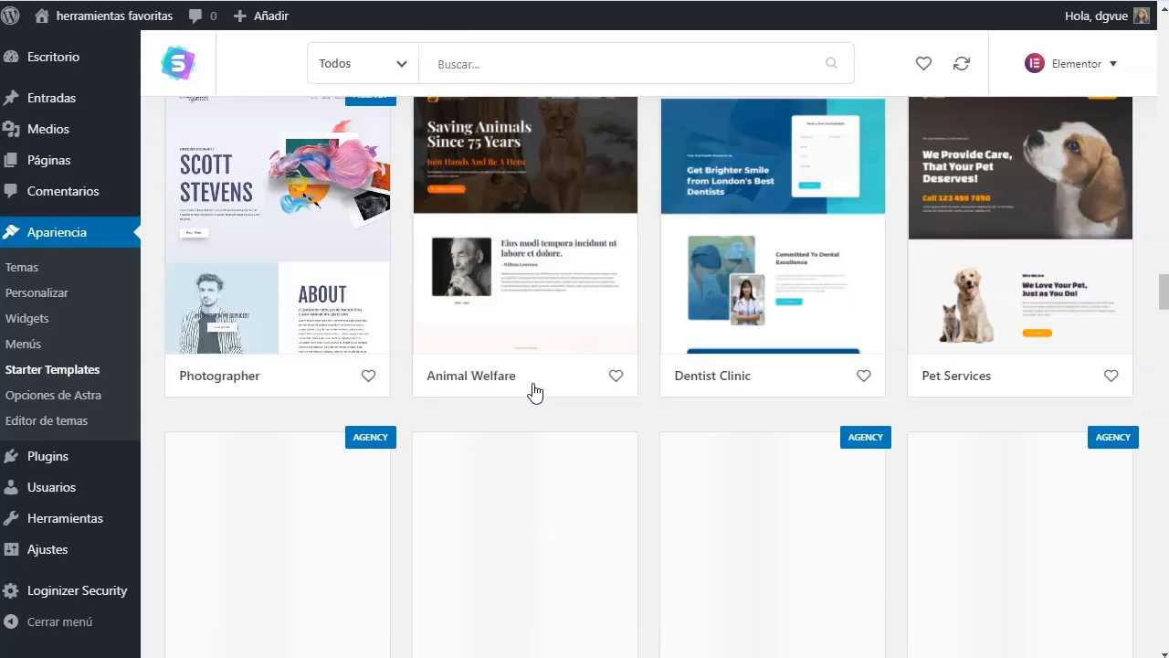
pyautogui.scroll(-20, 534, 392)
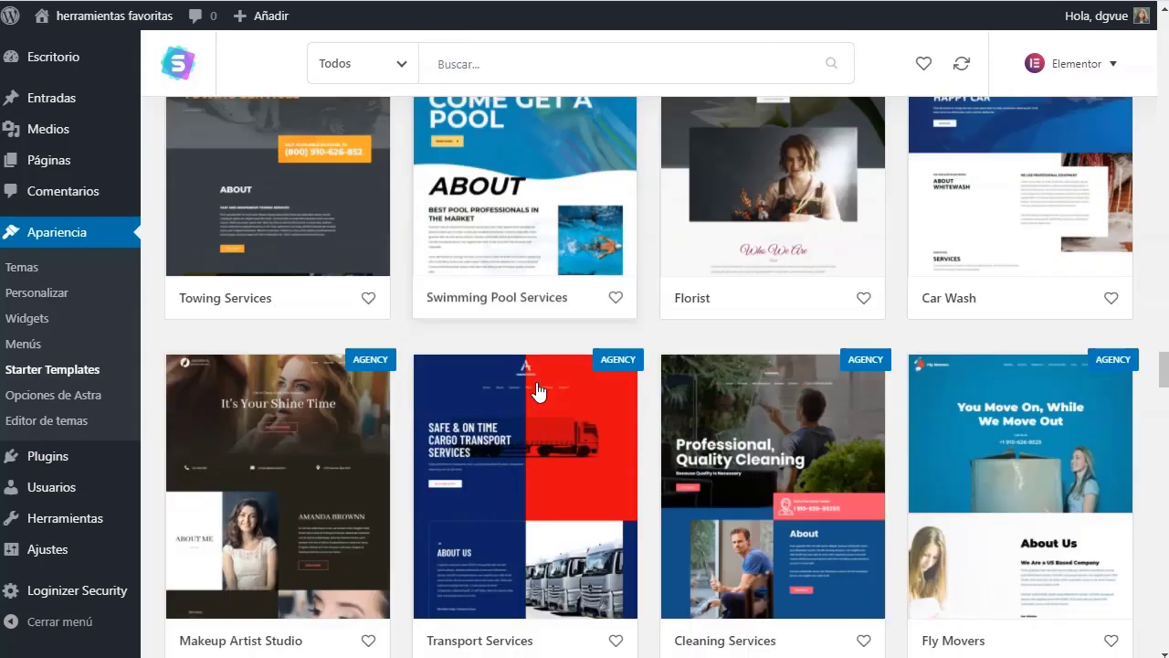
pyautogui.scroll(-2, 397, 240)
pyautogui.scroll(2, 503, 230)
pyautogui.scroll(-1, 491, 465)
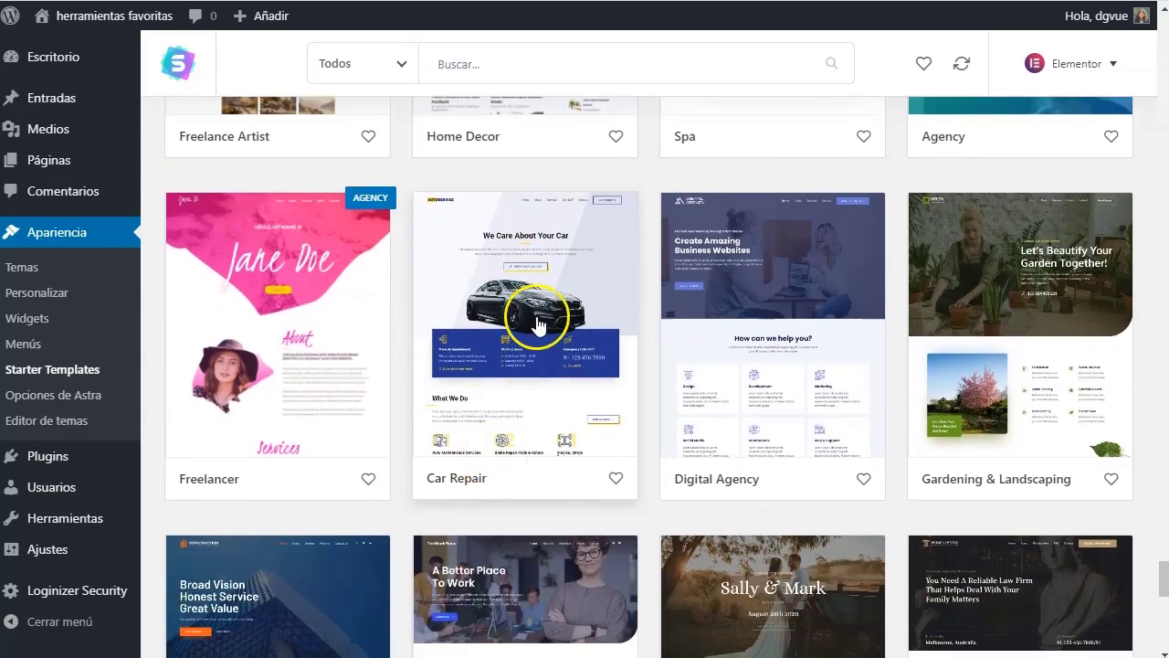
pyautogui.click(498, 327)
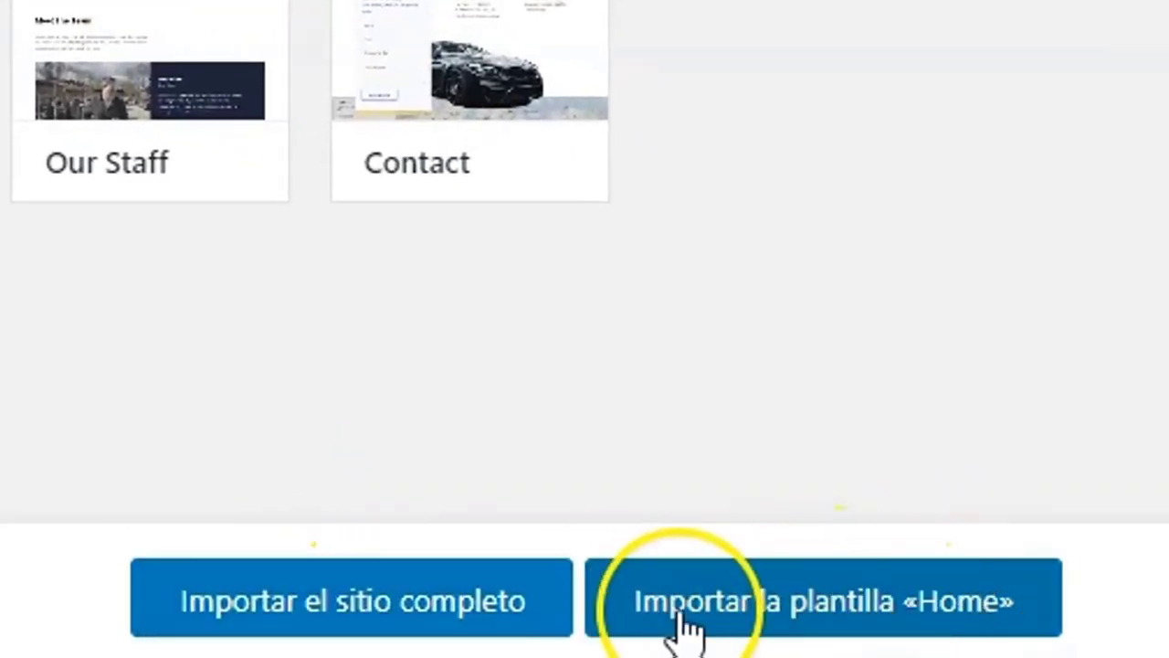
# Import the complete Car Repair site with deletion of the previously imported site enabled, keeping customizer settings, widgets and content included
pyautogui.click(374, 605)
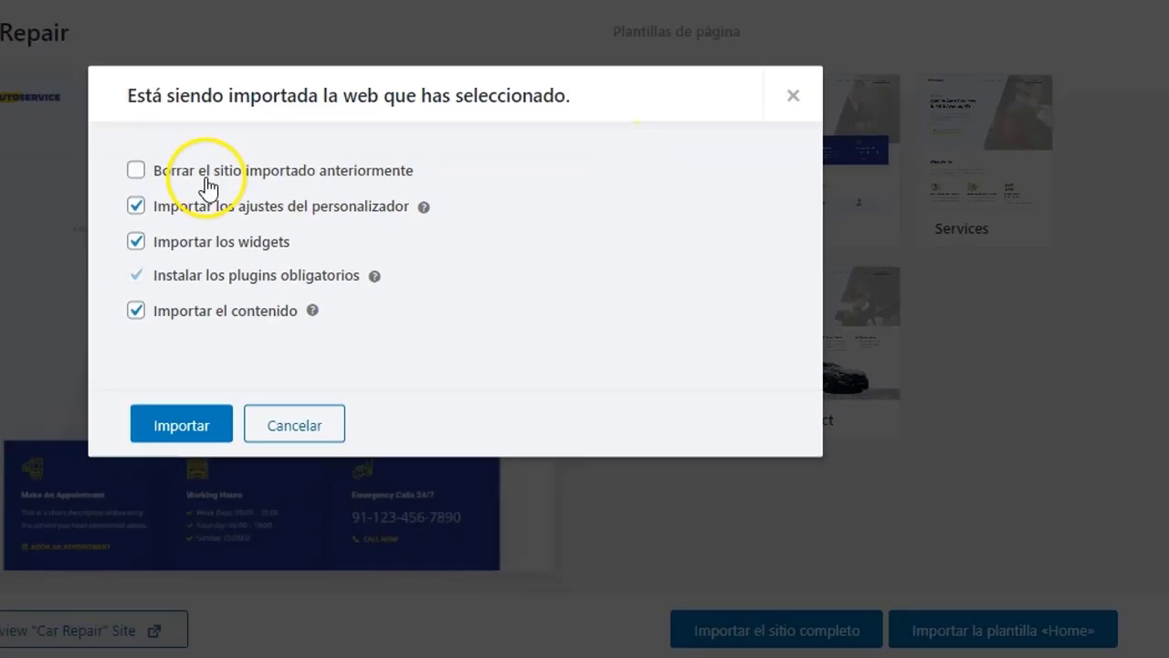
pyautogui.click(205, 177)
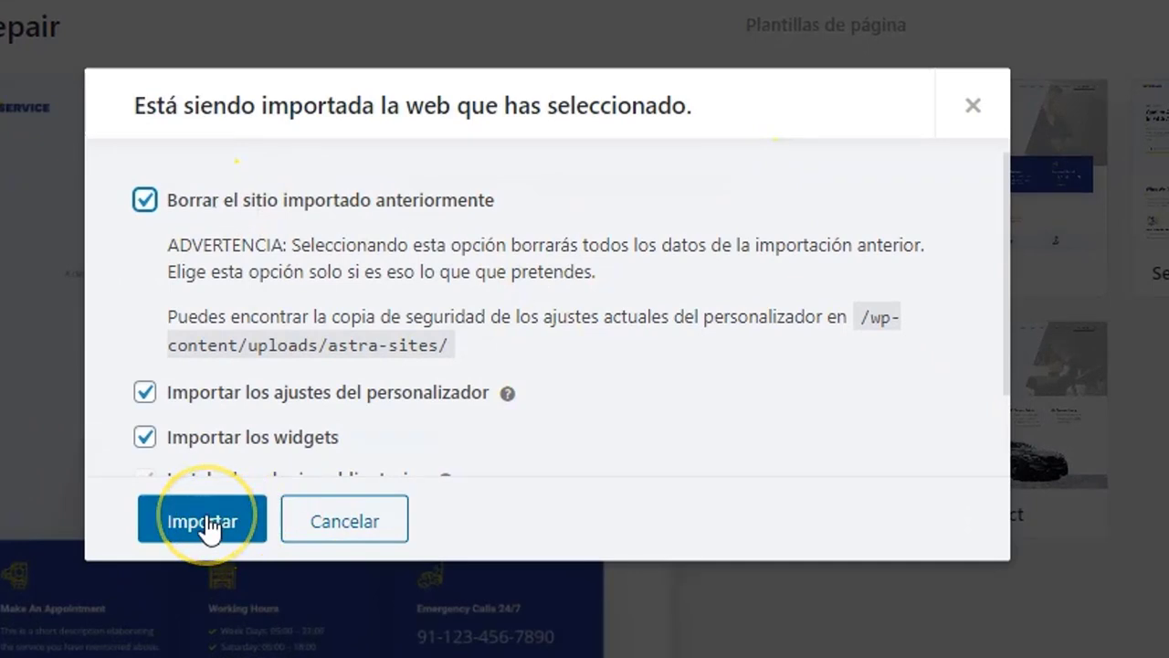
pyautogui.click(208, 522)
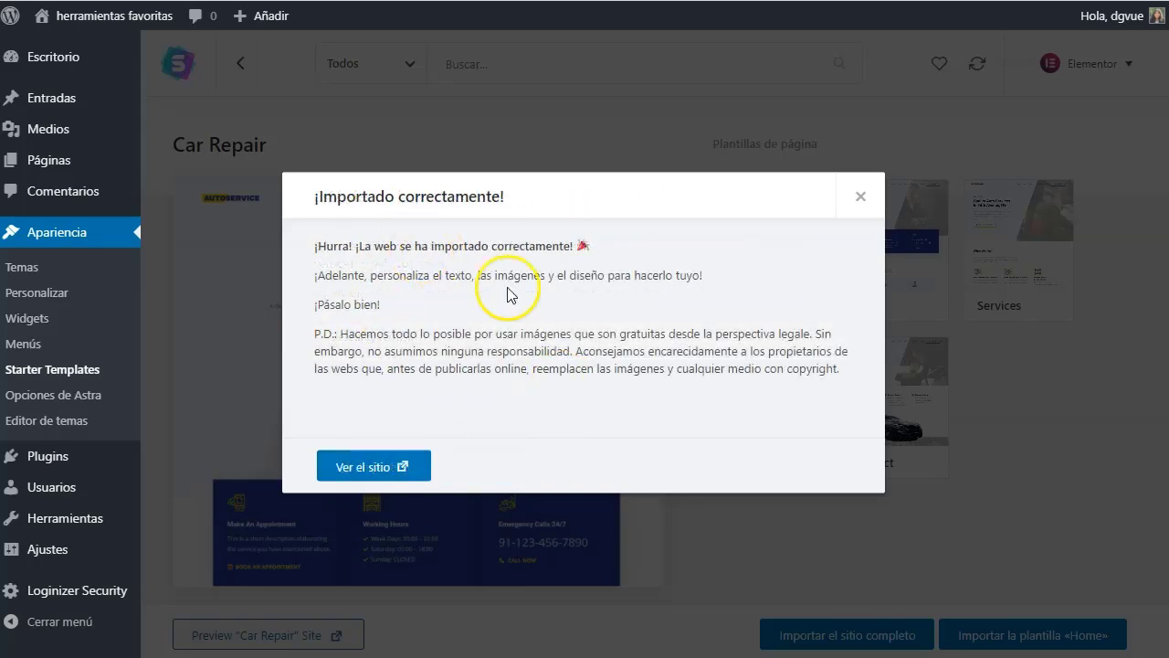
# View the imported site's home page from header to footer, and dismiss the import completion dialog
pyautogui.click(388, 470)
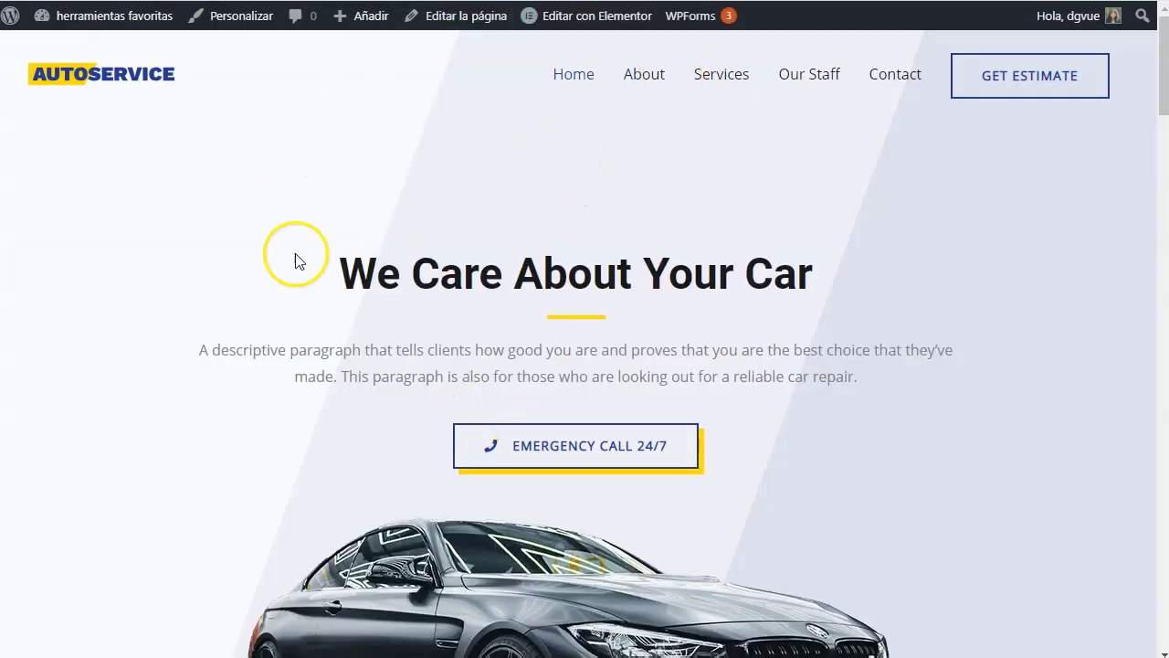
pyautogui.scroll(-8, 289, 261)
pyautogui.scroll(-20, 335, 354)
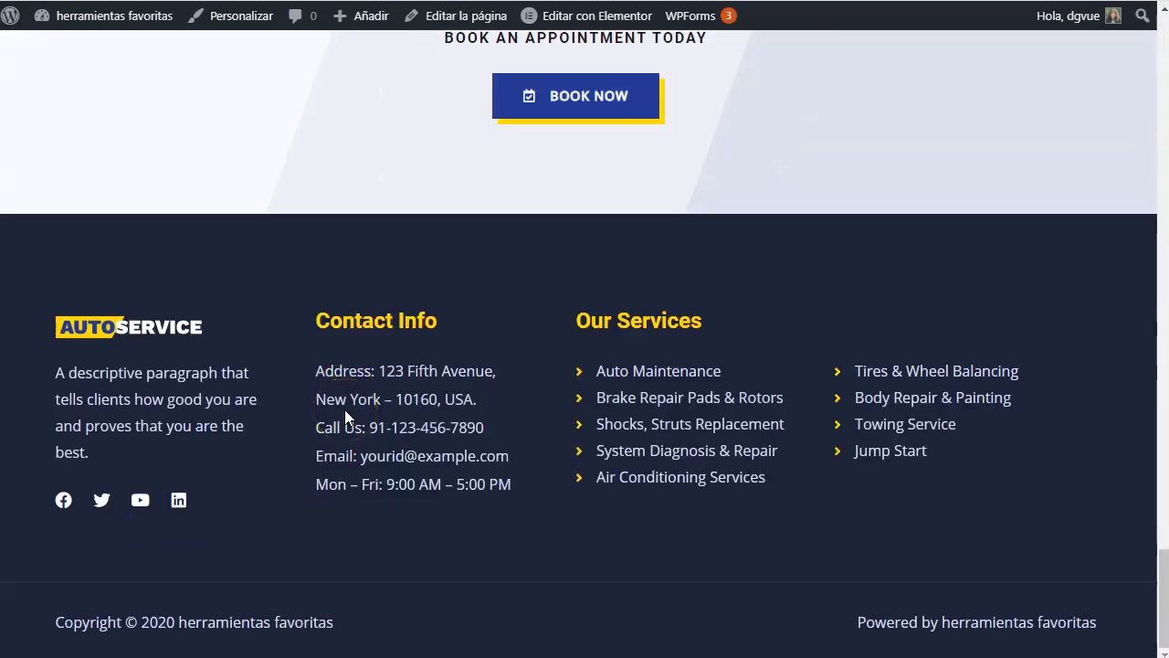
pyautogui.scroll(20, 345, 415)
pyautogui.scroll(3, 345, 417)
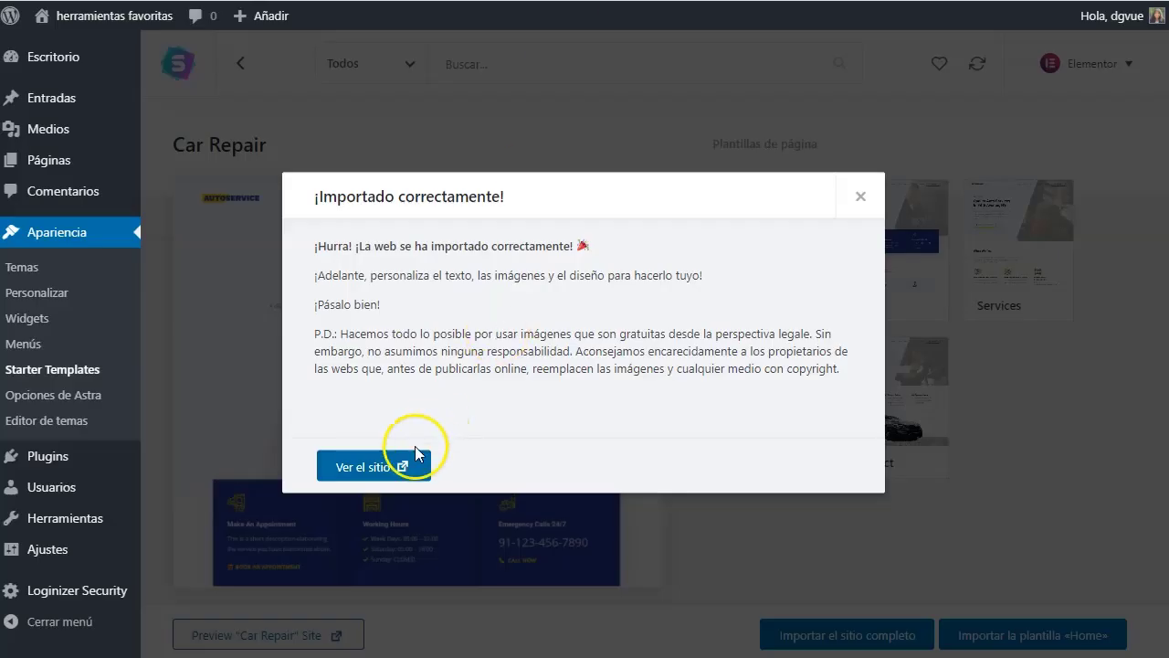
pyautogui.click(1010, 136)
pyautogui.scroll(-3, 432, 378)
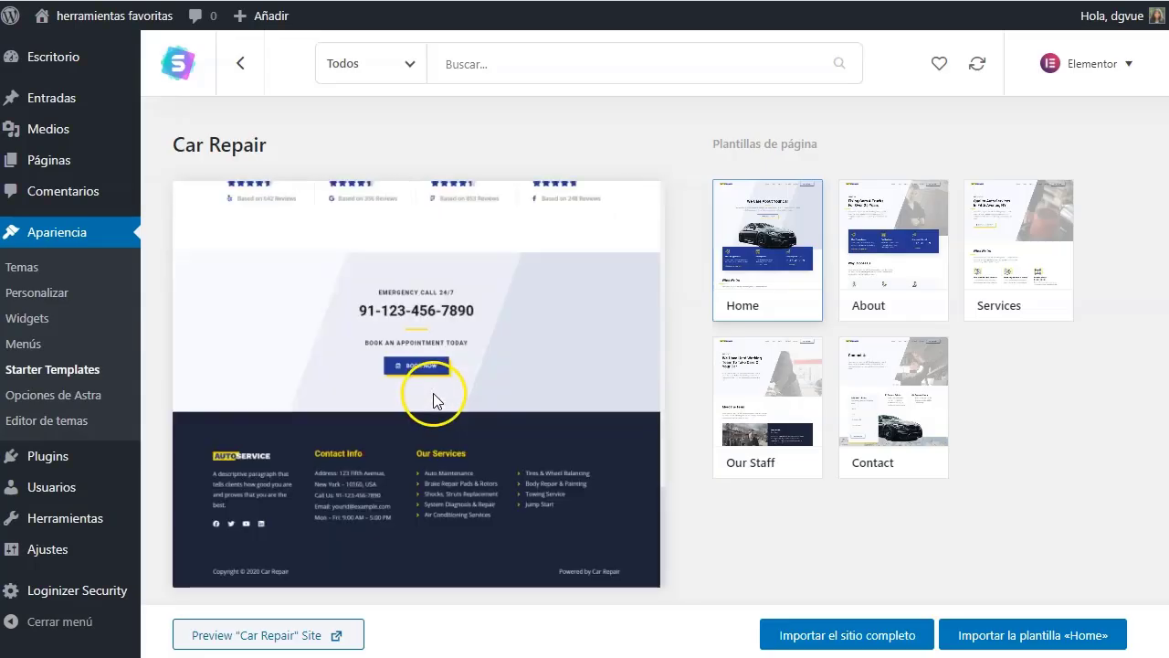
# Open the imported site's home page and start editing it with Elementor
pyautogui.click(28, 277)
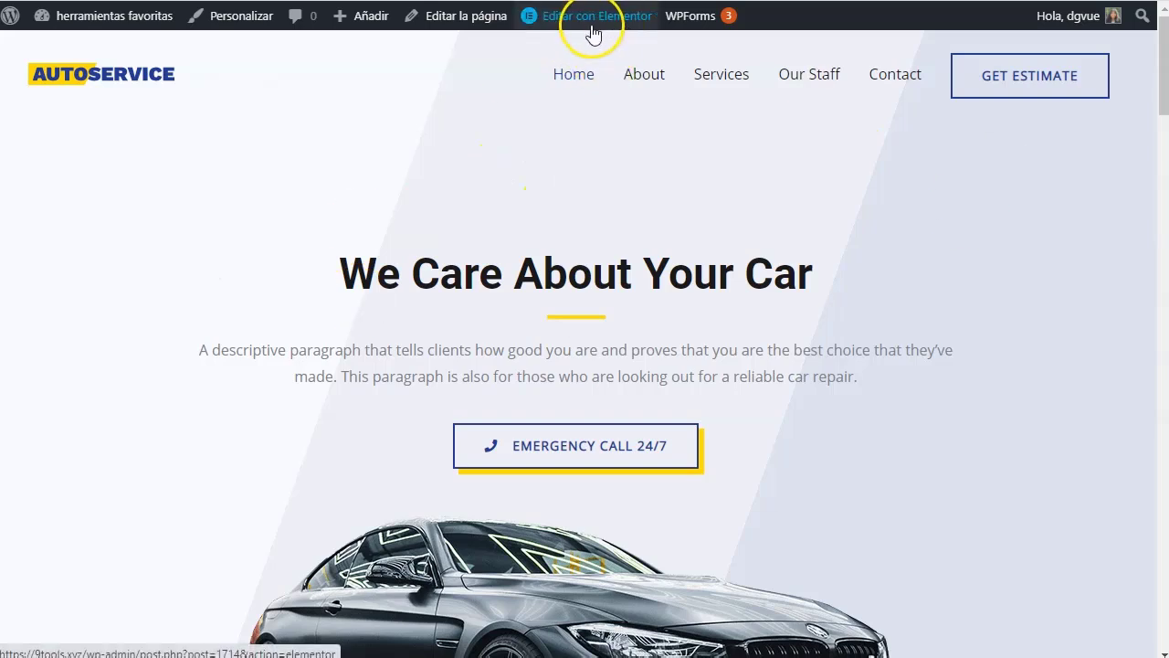
pyautogui.click(690, 18)
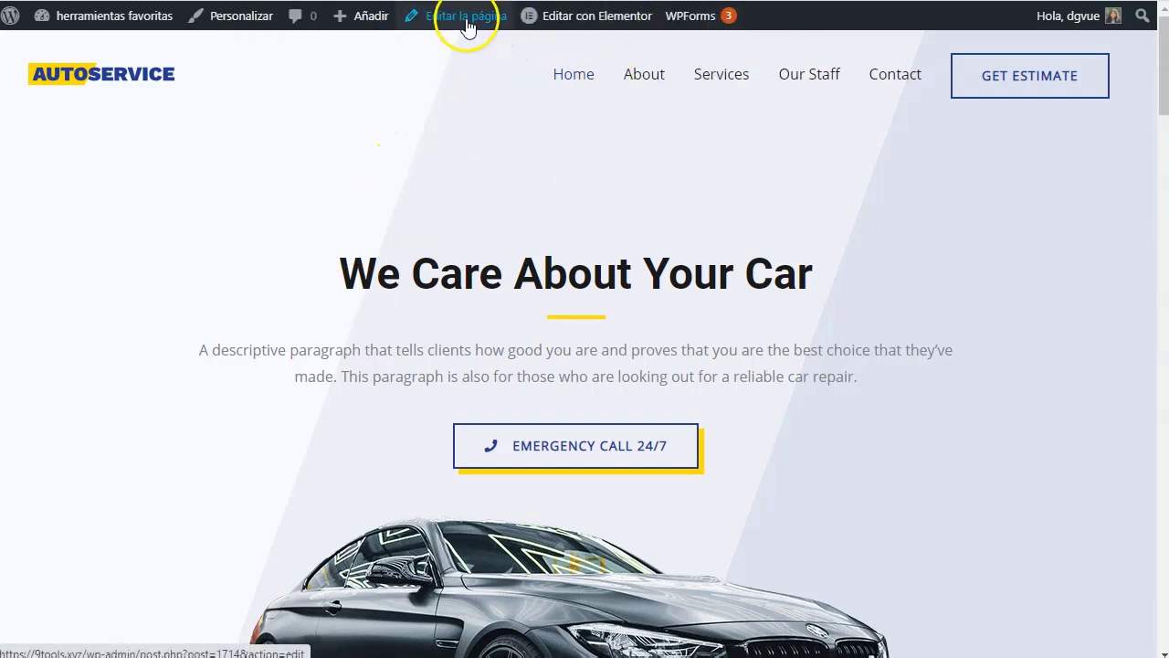
pyautogui.click(605, 18)
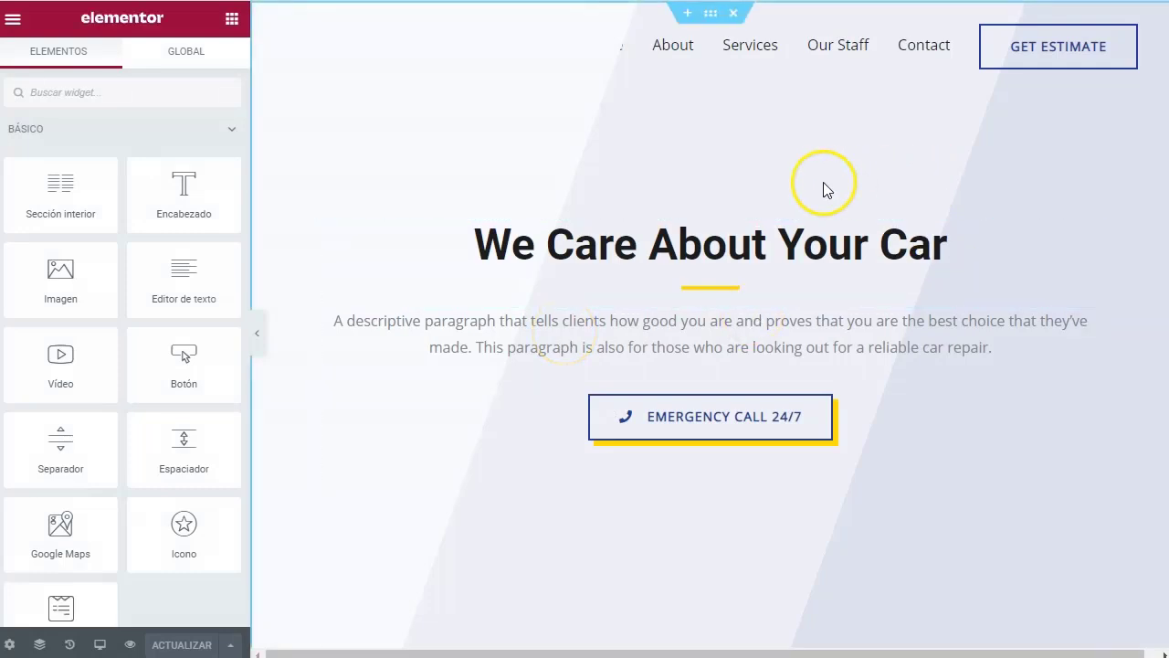
# View the home page at full width, from the hero down to the appointment section, with the editing panel hidden
pyautogui.click(259, 332)
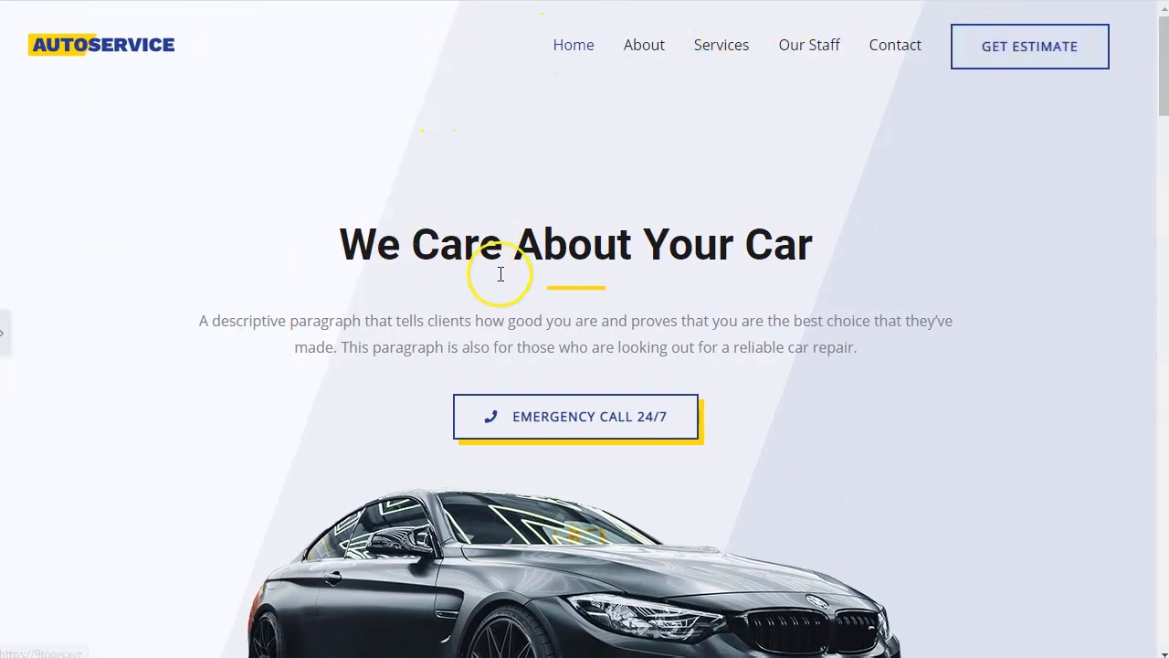
pyautogui.scroll(-2, 507, 283)
pyautogui.scroll(-10, 517, 321)
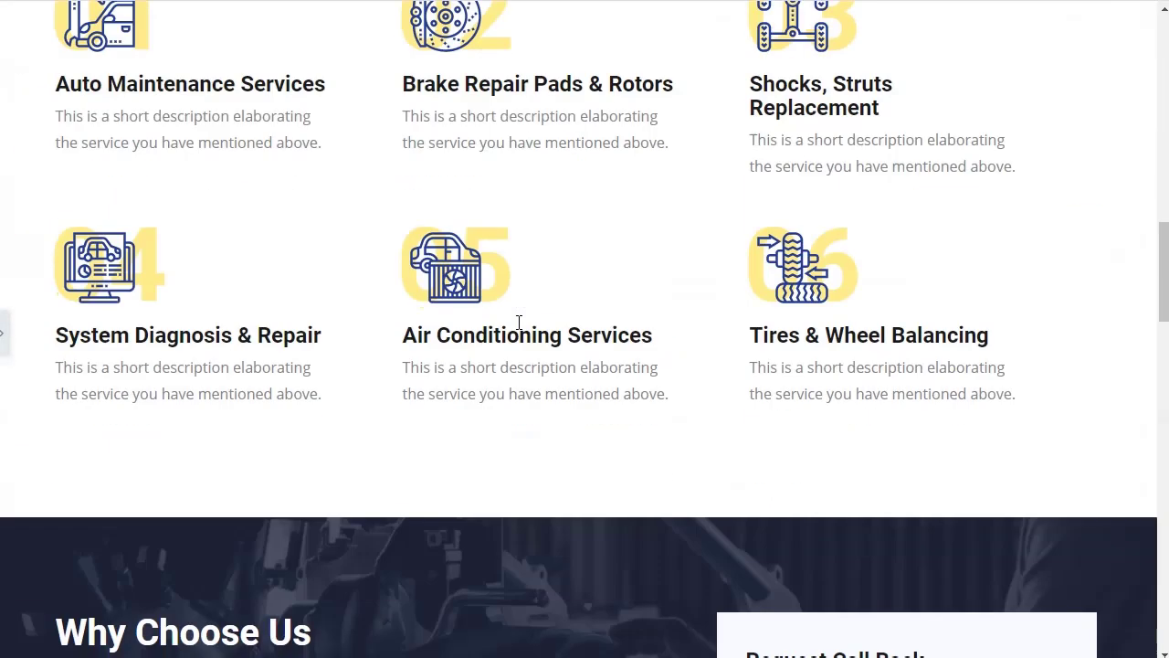
pyautogui.scroll(2, 518, 321)
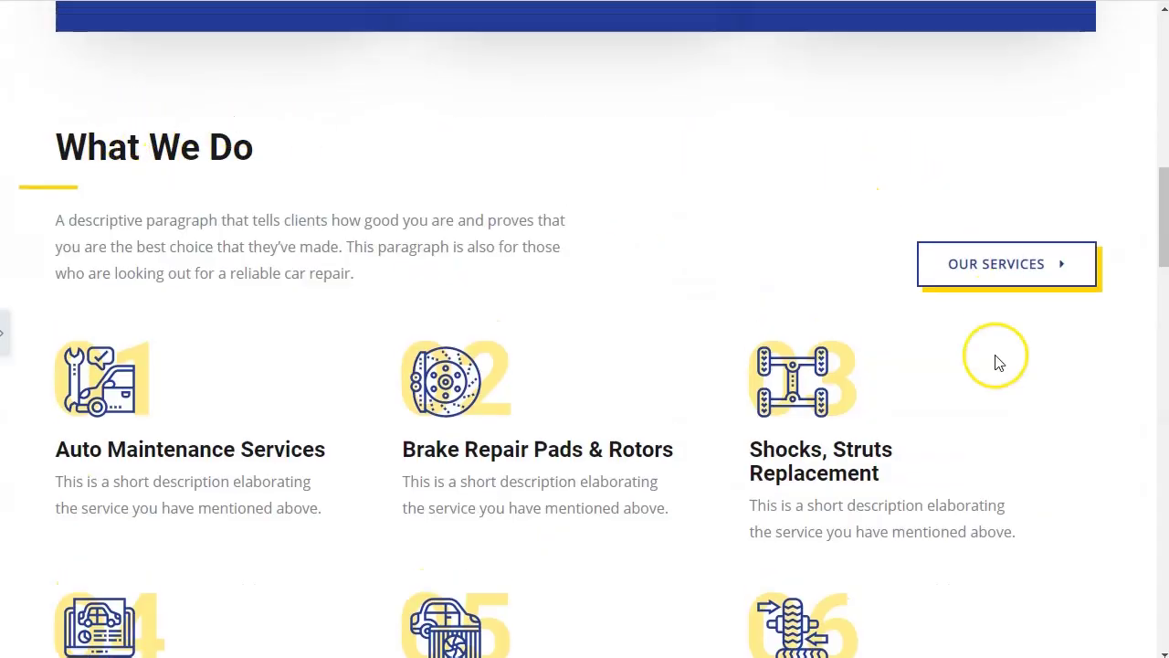
pyautogui.scroll(-9, 448, 422)
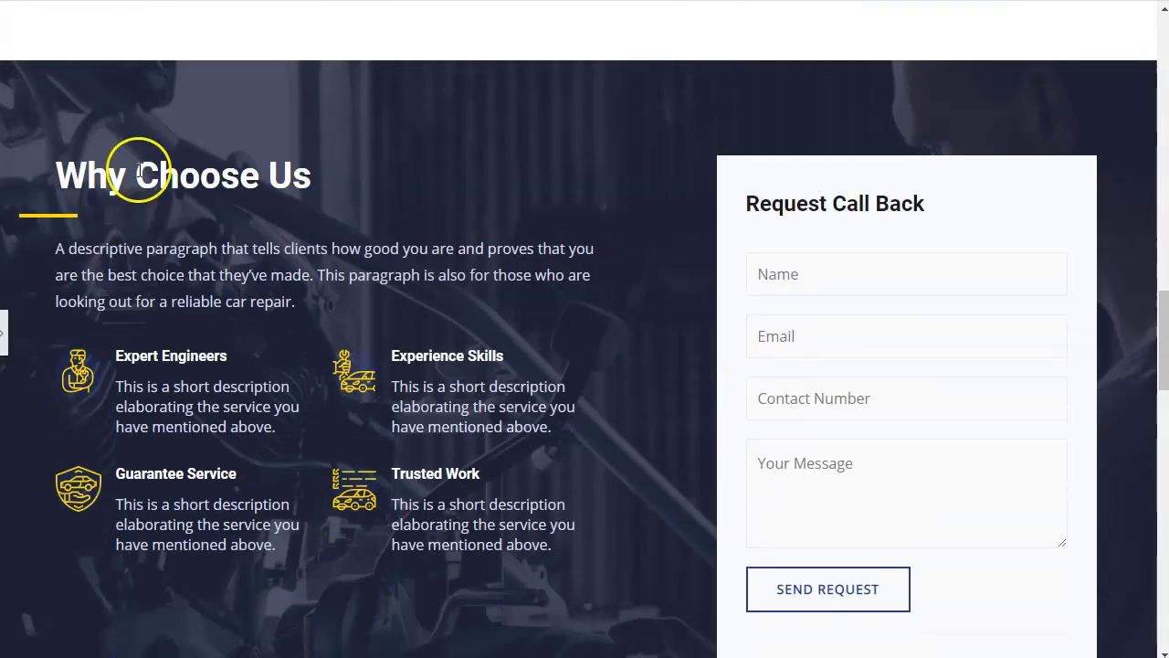
pyautogui.scroll(-7, 513, 339)
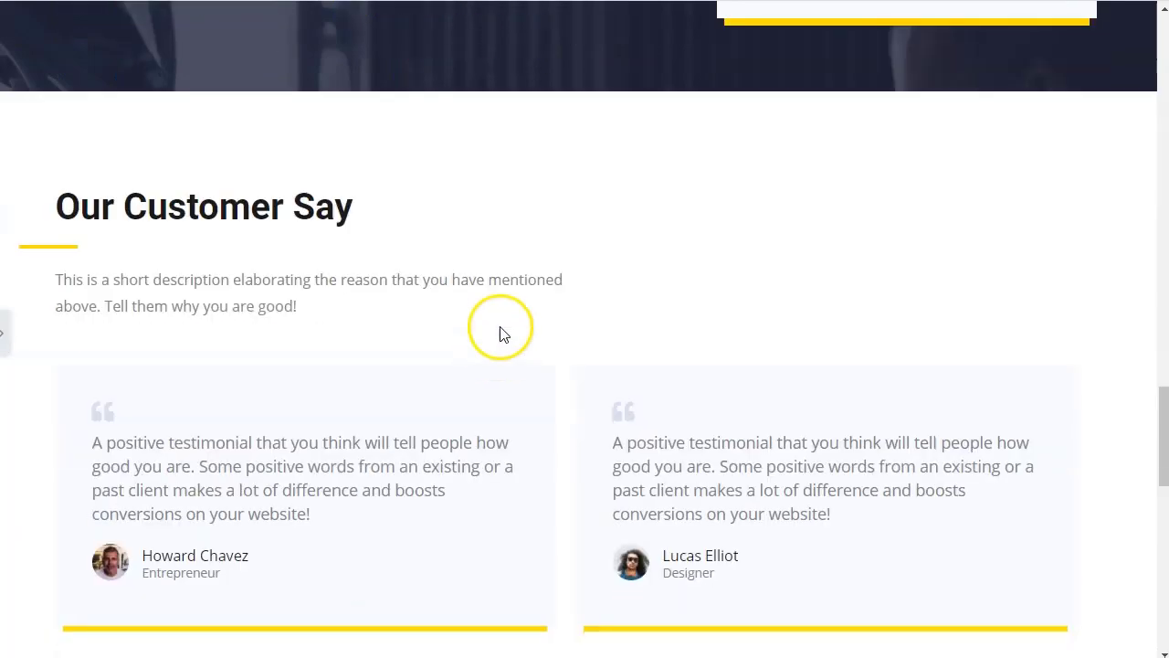
pyautogui.scroll(-11, 535, 322)
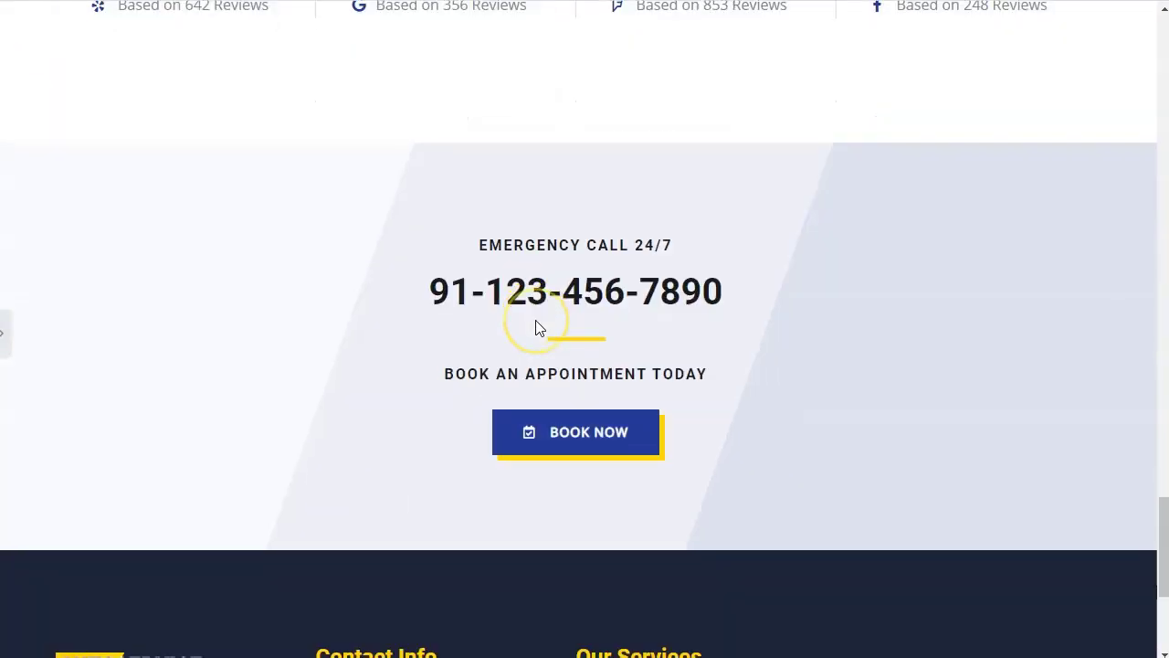
pyautogui.scroll(4, 518, 375)
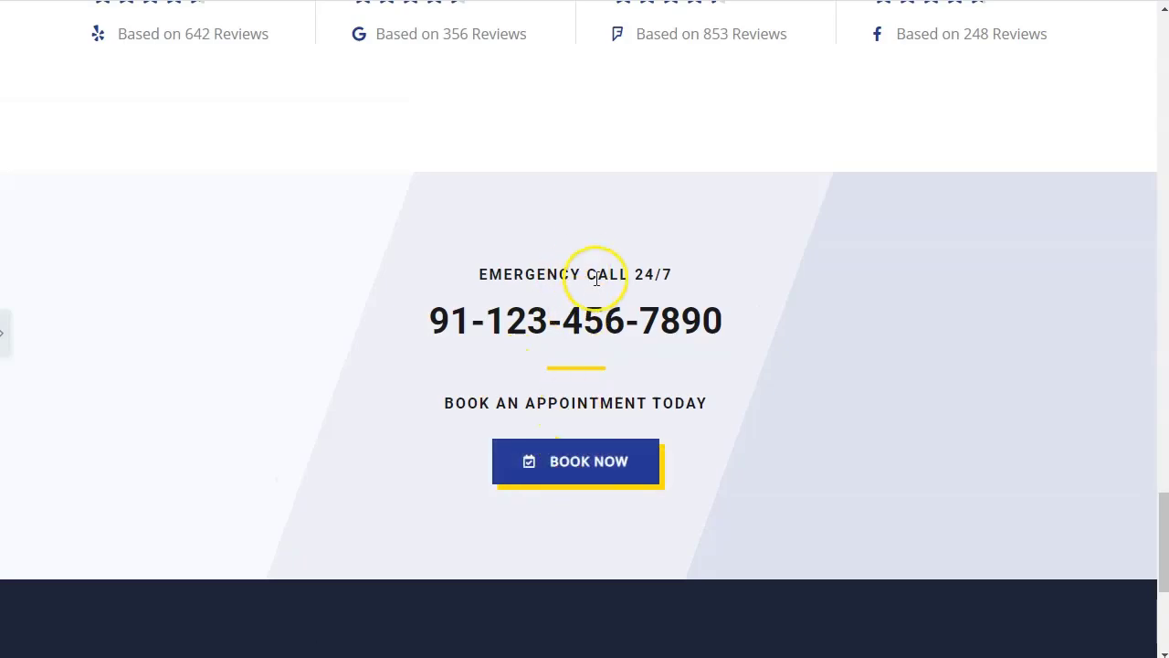
pyautogui.scroll(6, 597, 274)
pyautogui.scroll(20, 597, 276)
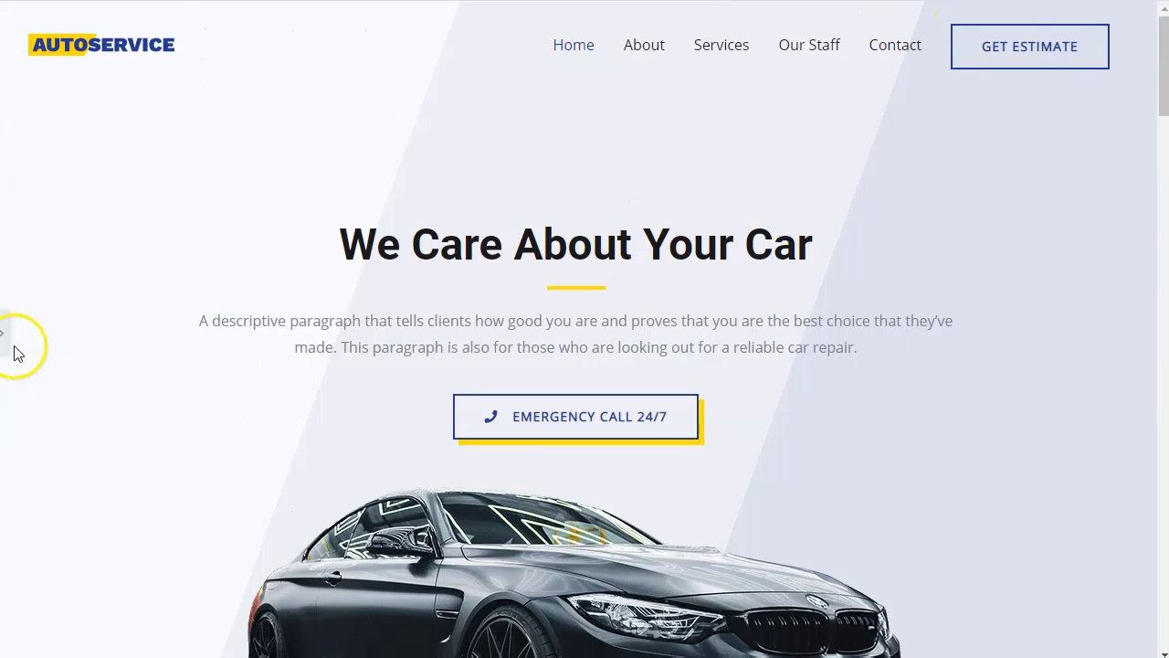
# Examine the page's sections in the editor down to the footer, and go back up to the customer testimonials
pyautogui.click(5, 340)
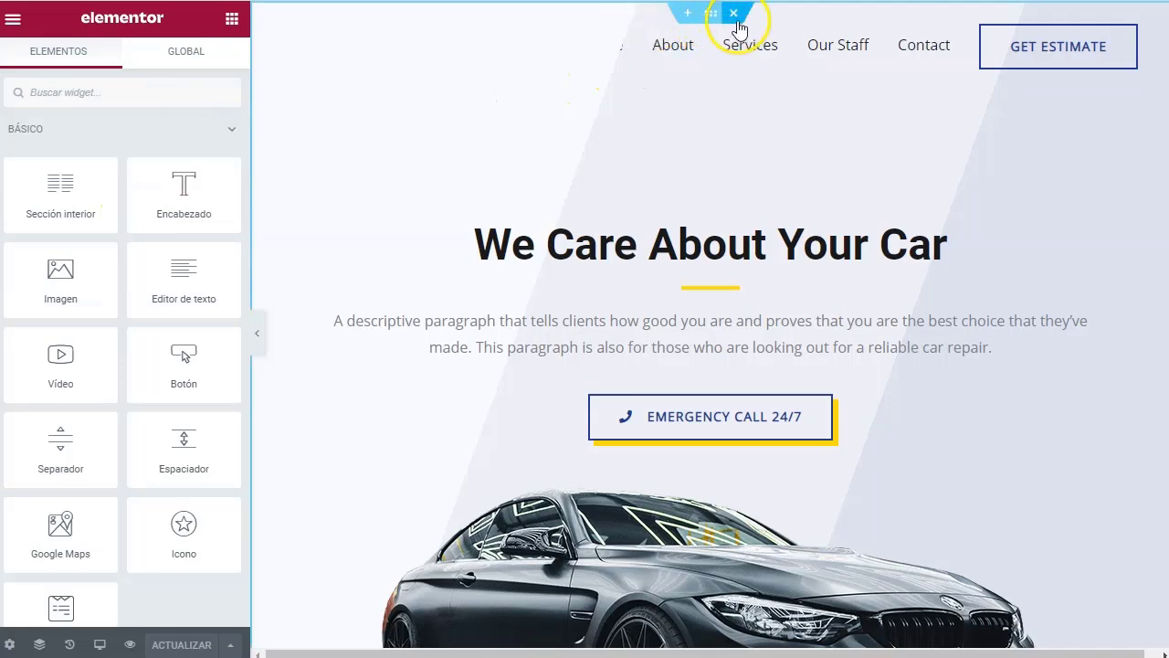
pyautogui.scroll(-2, 671, 255)
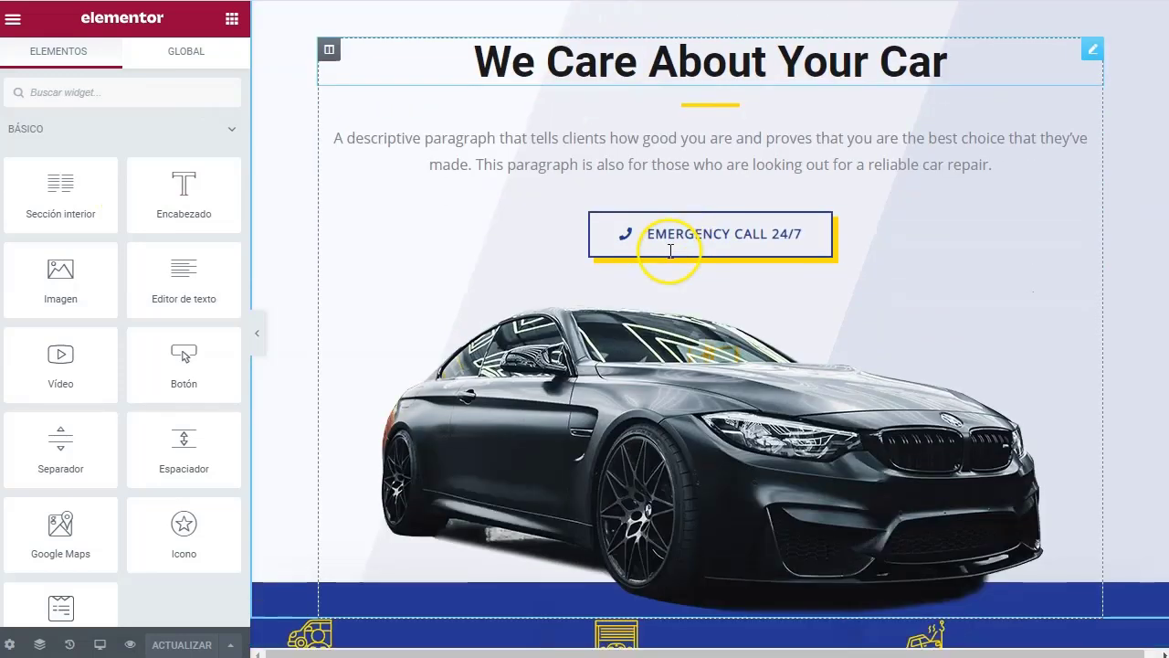
pyautogui.scroll(-4, 670, 260)
pyautogui.scroll(-15, 670, 260)
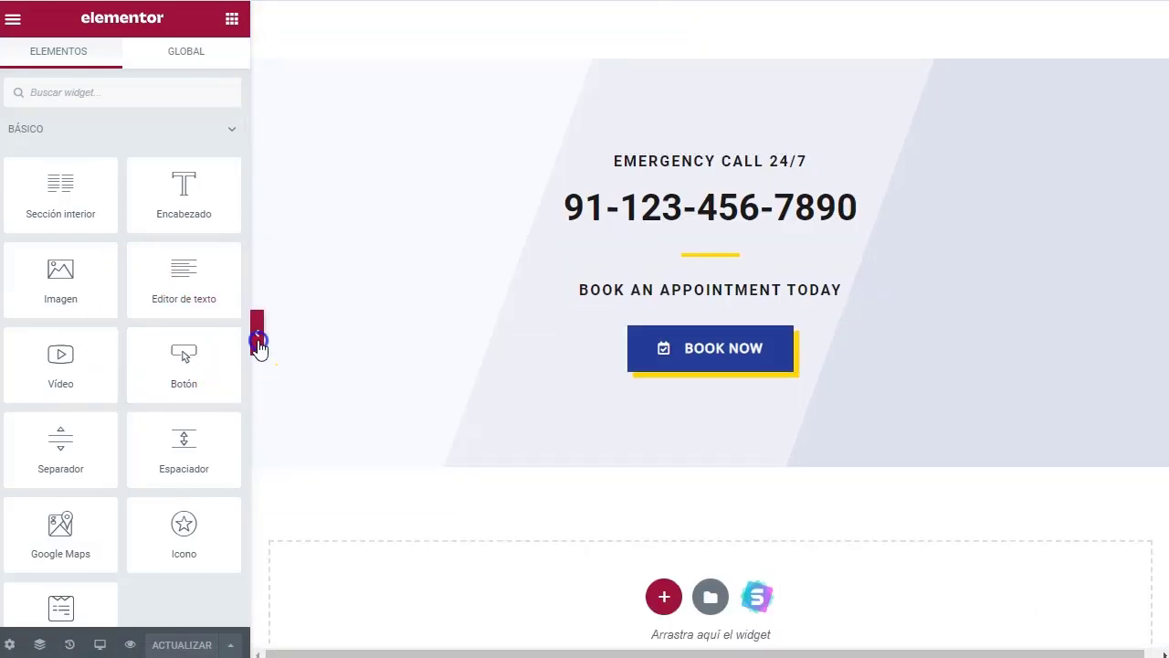
pyautogui.click(256, 332)
pyautogui.scroll(-3, 434, 452)
pyautogui.scroll(3, 608, 366)
pyautogui.scroll(-3, 673, 470)
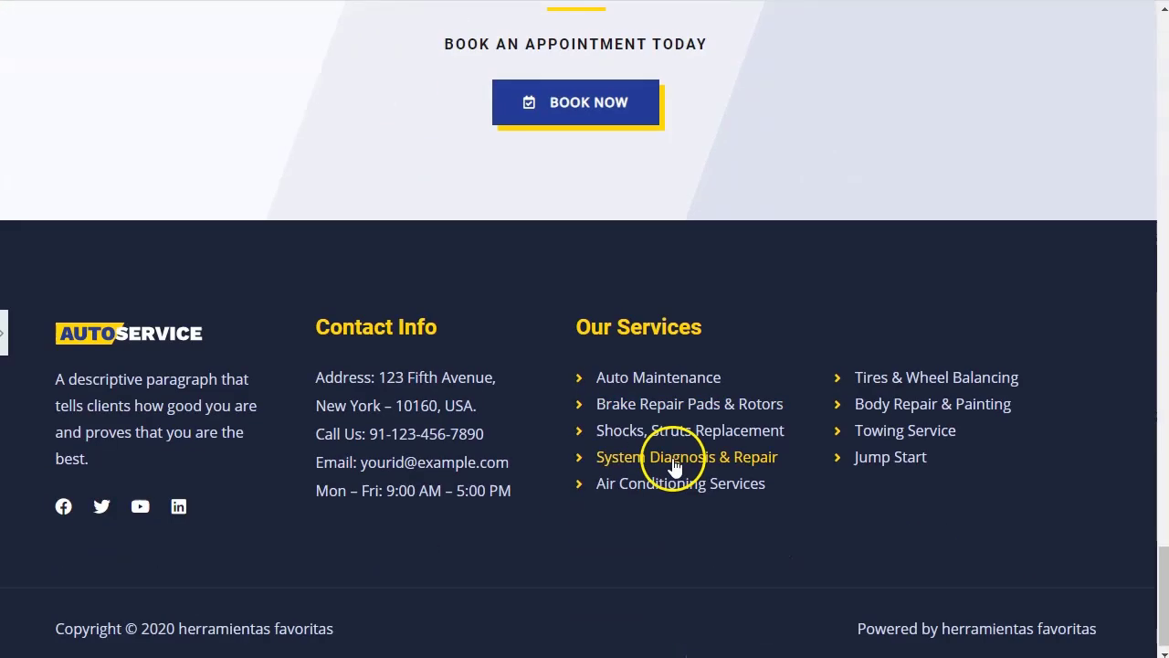
pyautogui.scroll(7, 704, 314)
pyautogui.scroll(2, 710, 313)
pyautogui.scroll(-1, 634, 449)
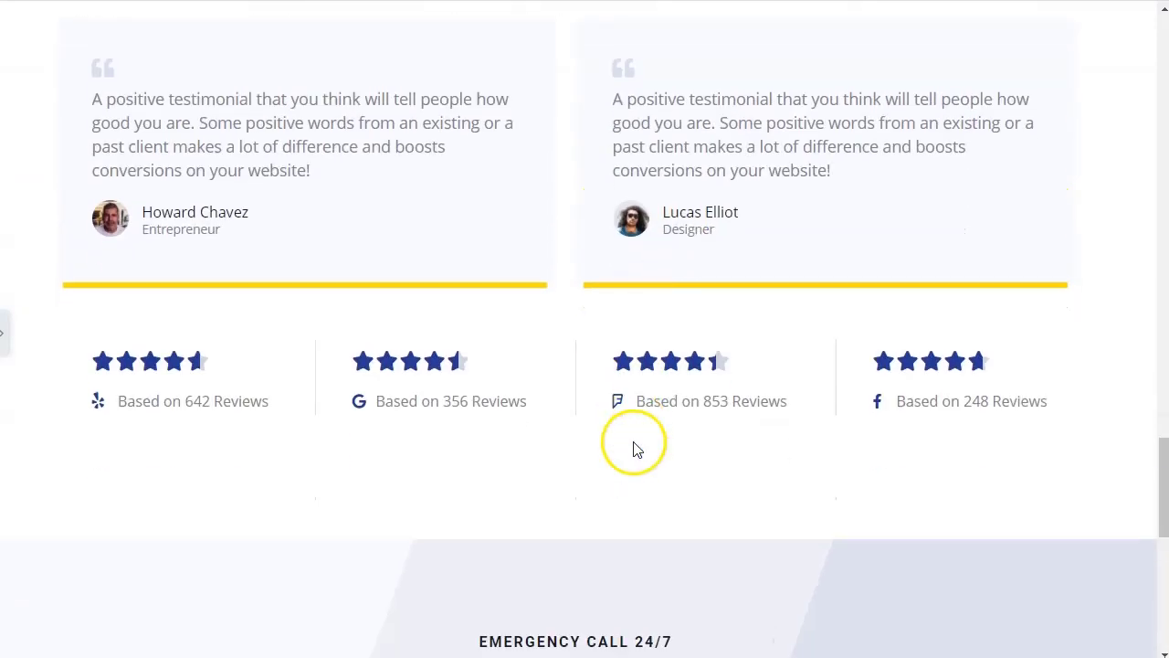
pyautogui.scroll(5, 542, 370)
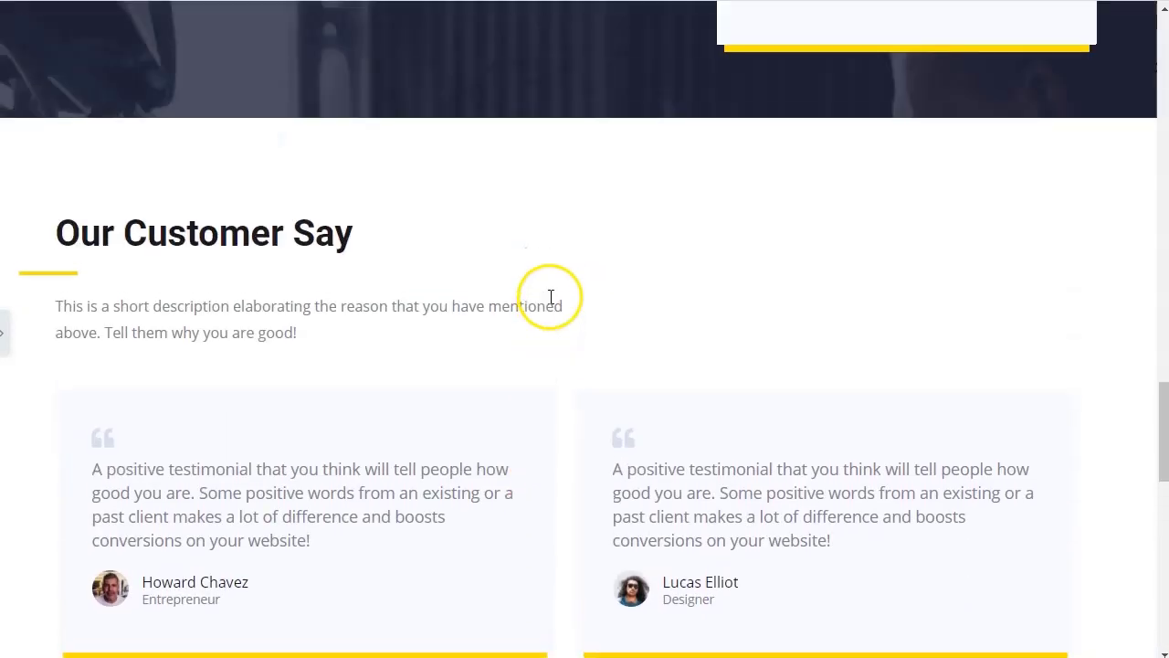
# Delete the "Our Customer Say", "Why Choose Us" and "What We Do" sections from the home page
pyautogui.click(6, 342)
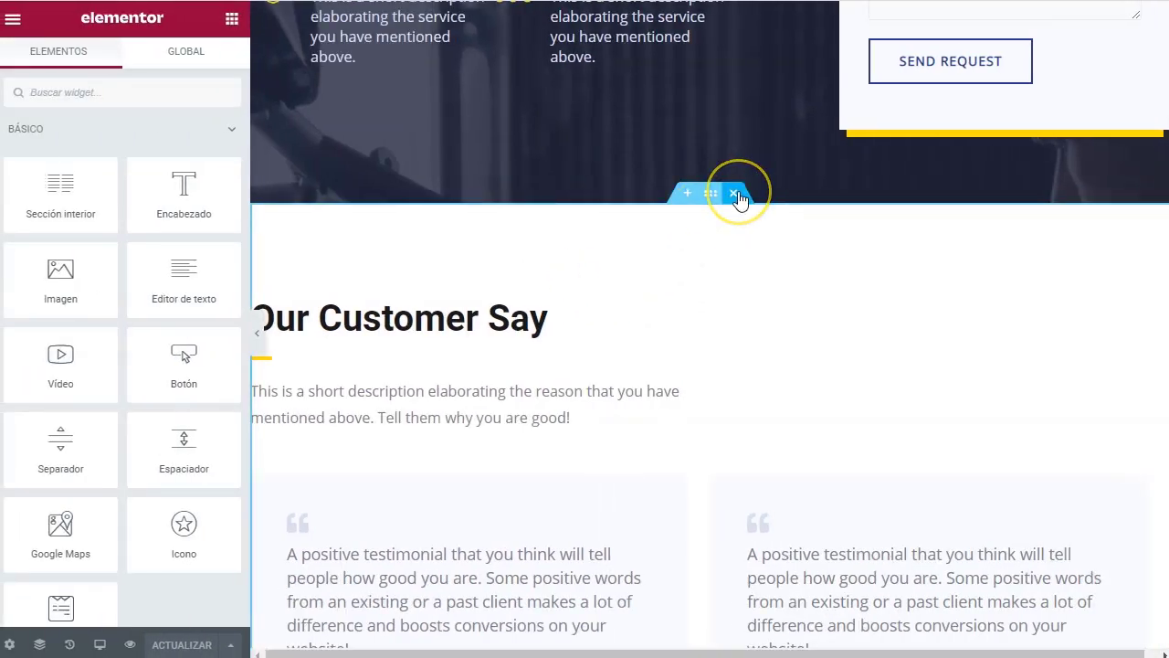
pyautogui.click(736, 197)
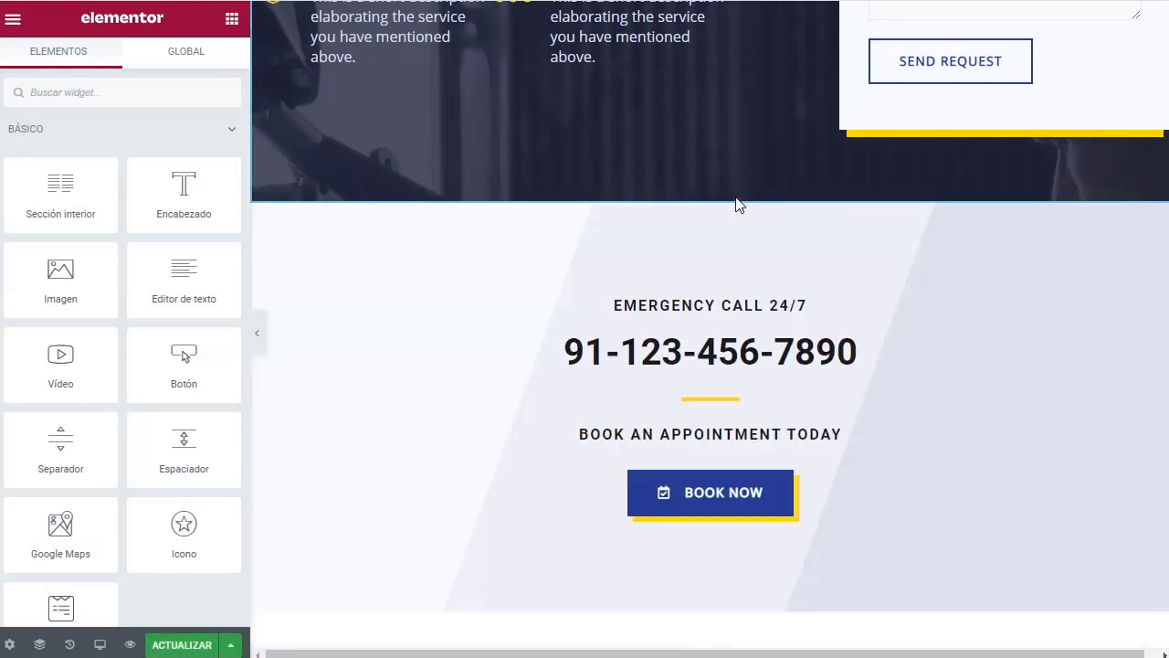
pyautogui.click(693, 216)
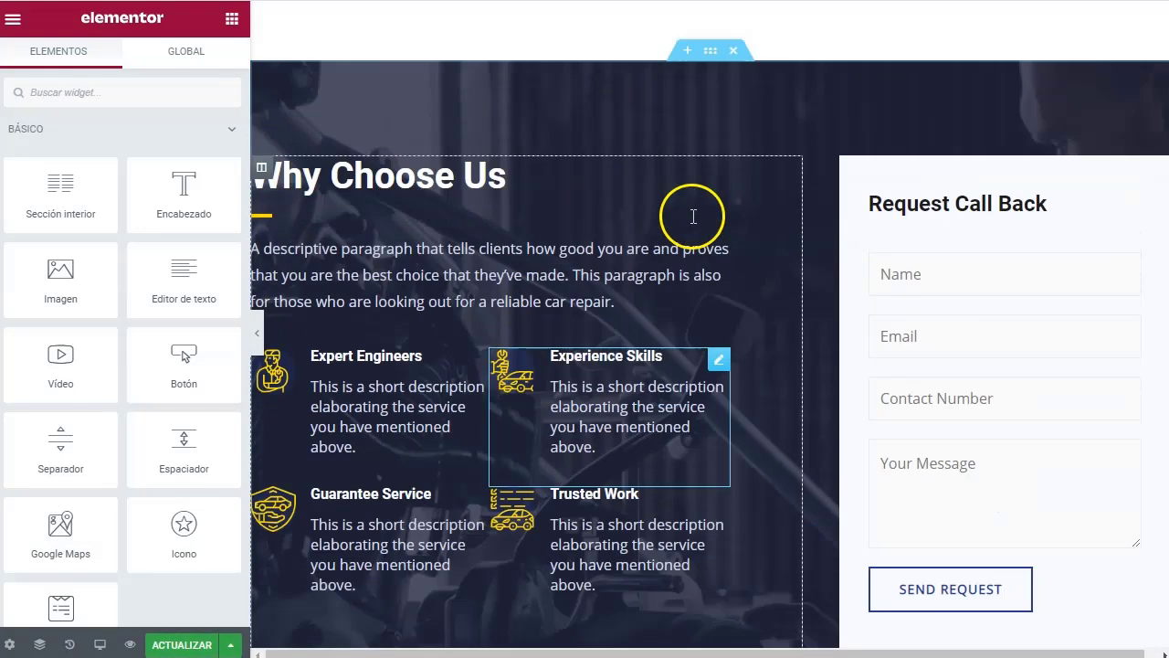
pyautogui.scroll(1, 695, 229)
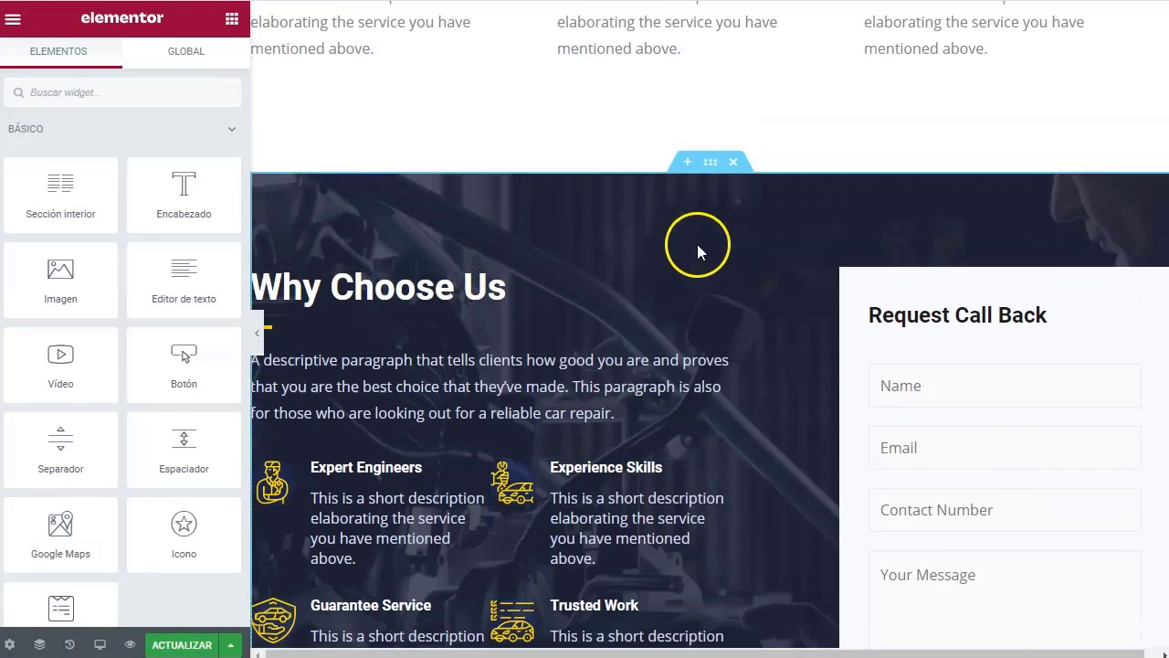
pyautogui.click(736, 163)
pyautogui.scroll(8, 608, 361)
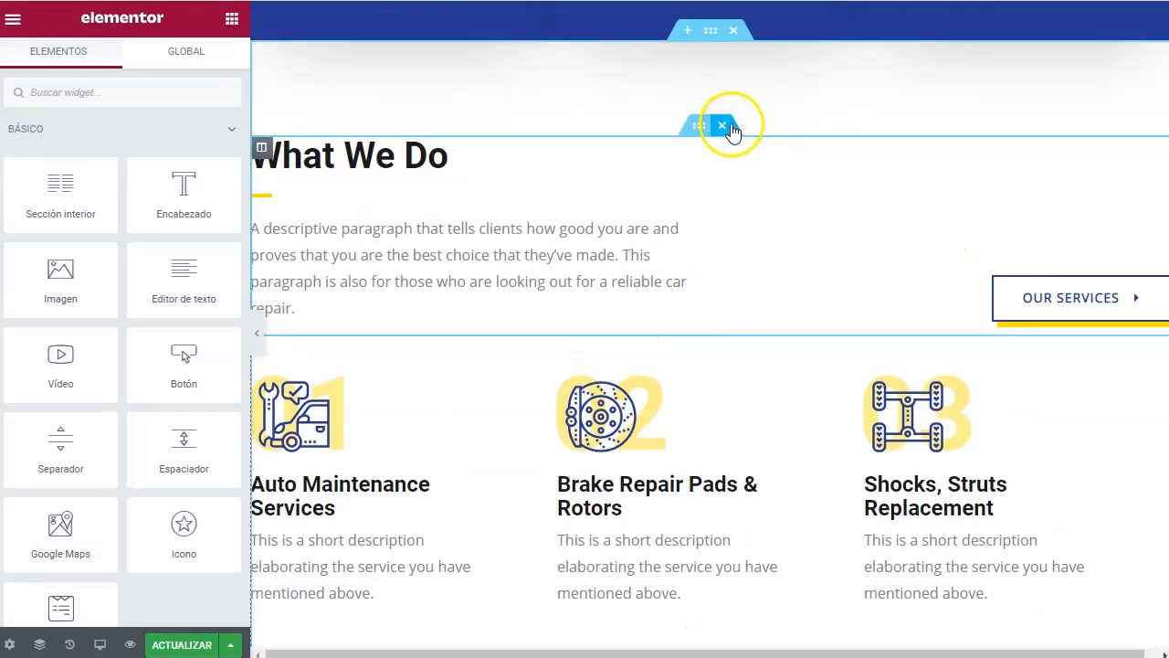
pyautogui.click(737, 30)
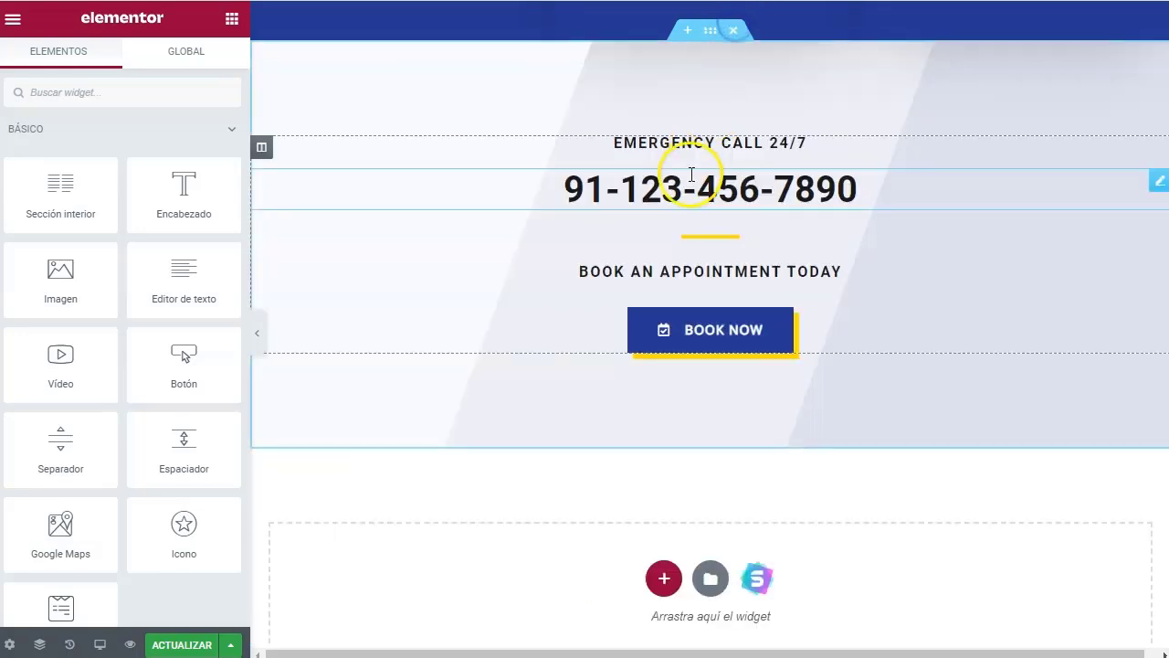
# Move the car image above the descriptive paragraph, directly under the "We Care About Your Car" heading
pyautogui.scroll(5, 639, 262)
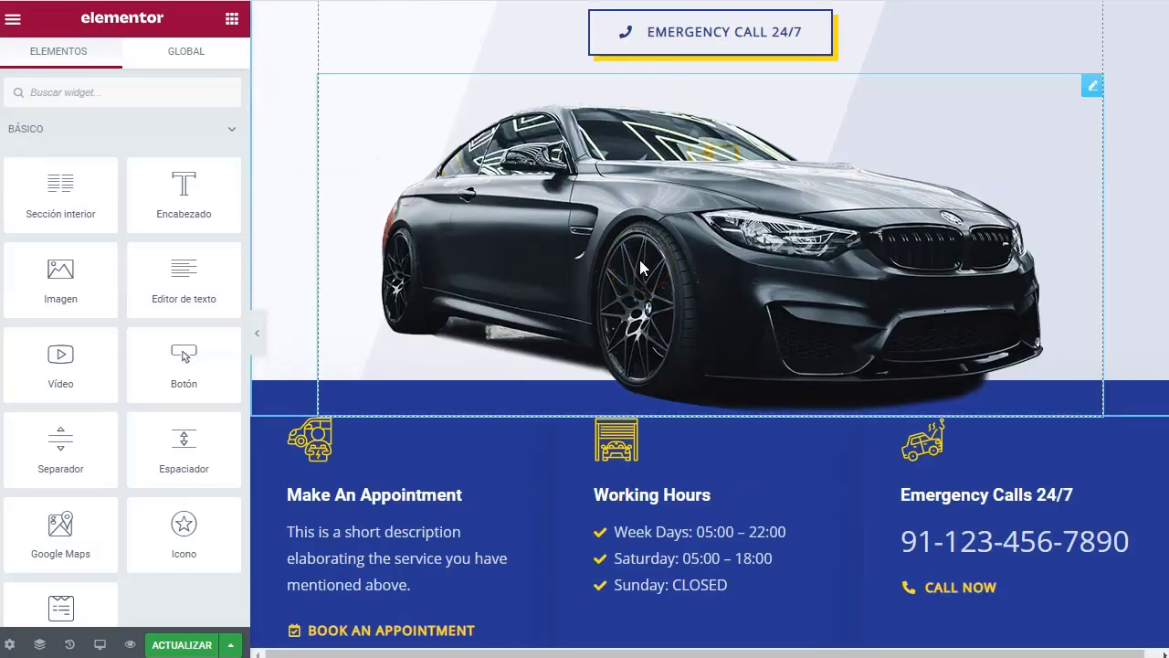
pyautogui.scroll(-2, 639, 261)
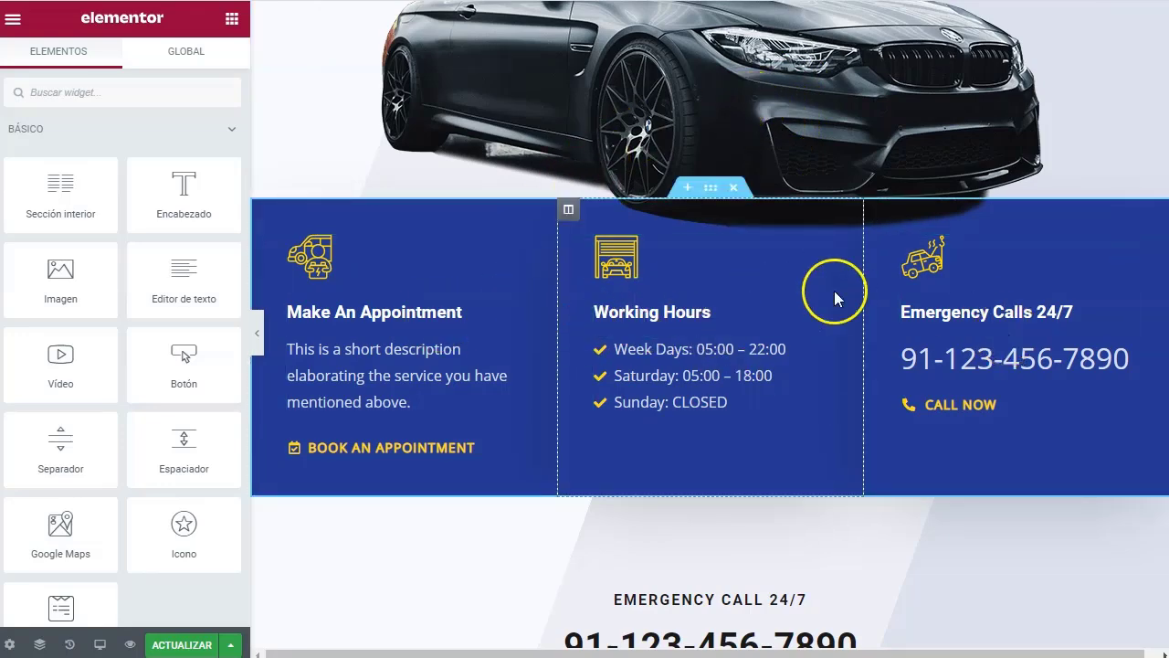
pyautogui.scroll(5, 731, 295)
pyautogui.scroll(-2, 731, 296)
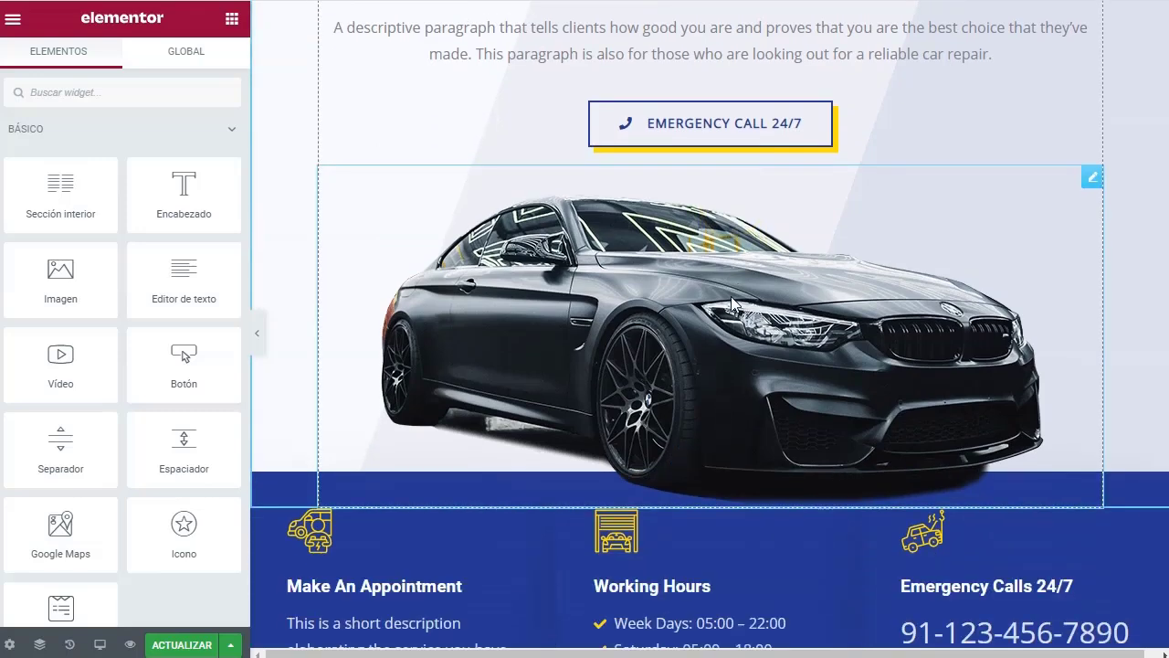
pyautogui.scroll(-3, 731, 296)
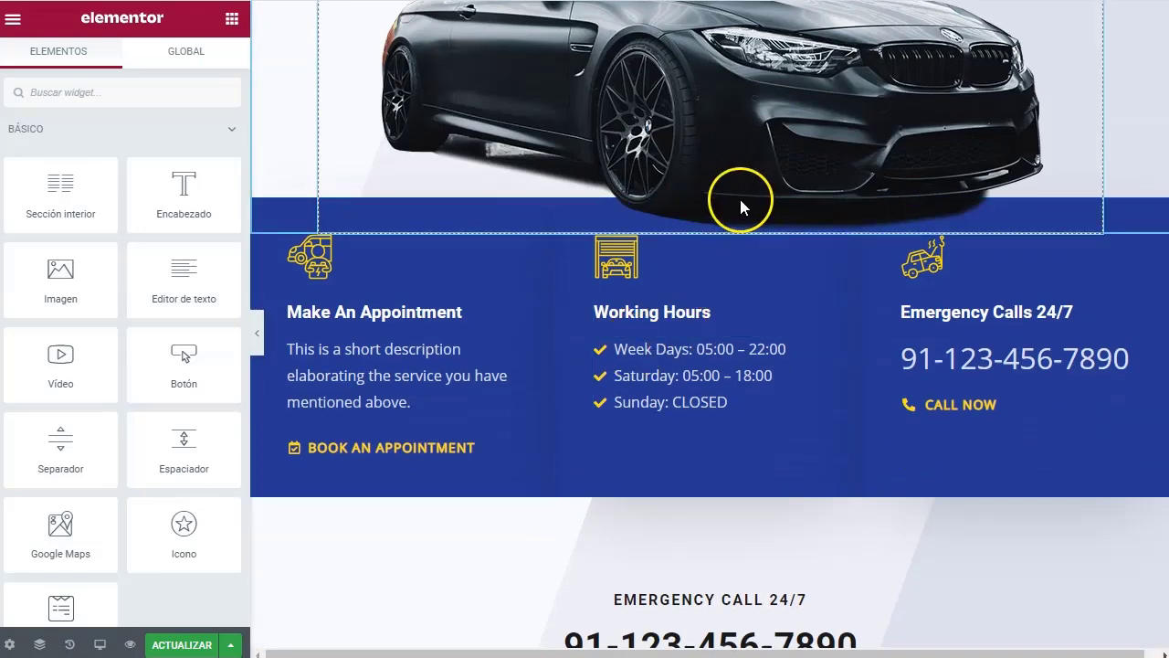
pyautogui.scroll(4, 731, 222)
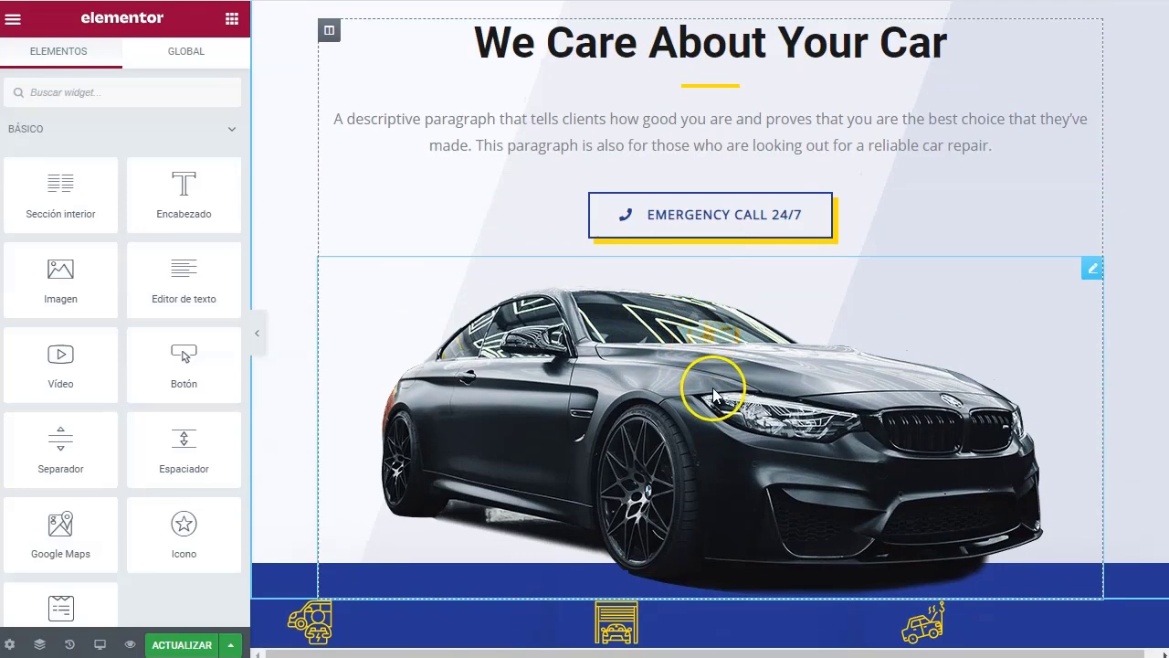
pyautogui.moveTo(712, 387); pyautogui.dragTo(731, 102)
pyautogui.moveTo(694, 245); pyautogui.dragTo(686, 308)
# Delete the blue three-column section with the appointment, working hours and emergency calls blocks
pyautogui.scroll(-4, 686, 308)
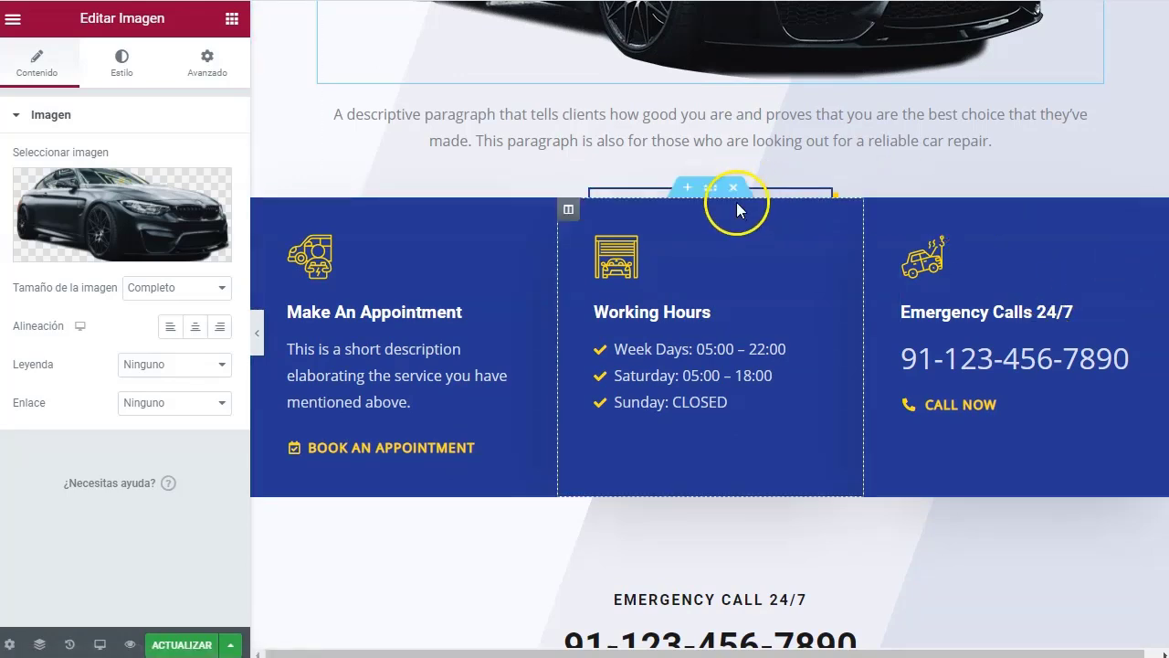
pyautogui.click(735, 189)
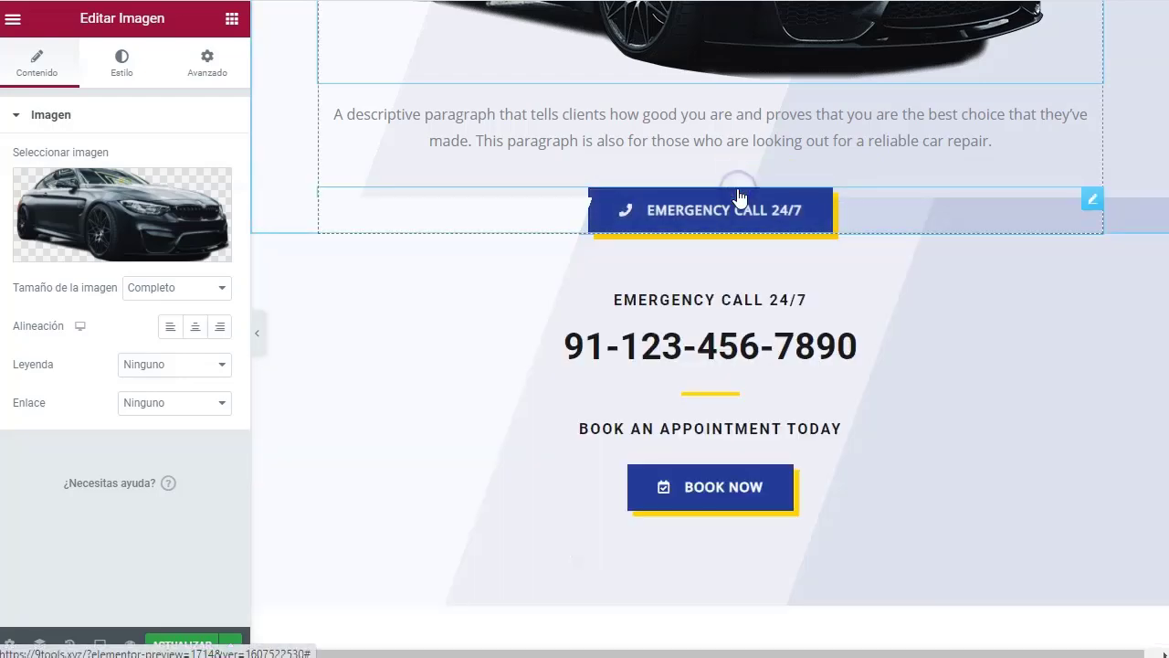
# Move the car image below the Book Now button, and return it to the hero beneath the Emergency Call 24/7 button
pyautogui.scroll(3, 726, 267)
pyautogui.moveTo(744, 239); pyautogui.dragTo(694, 480)
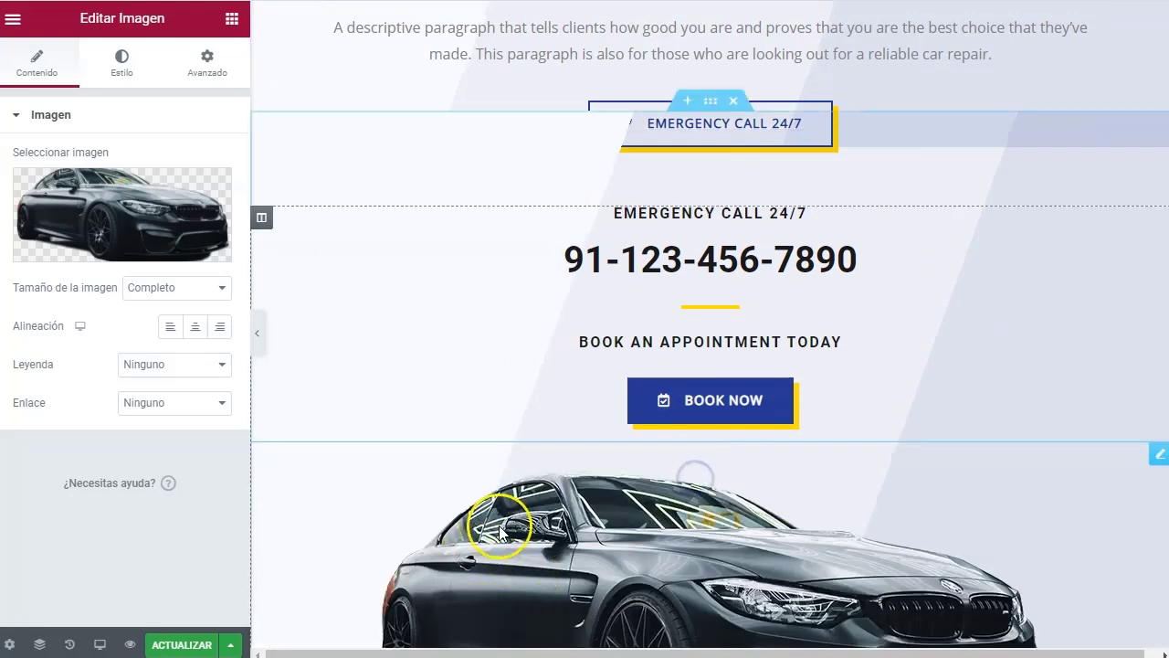
pyautogui.scroll(3, 521, 332)
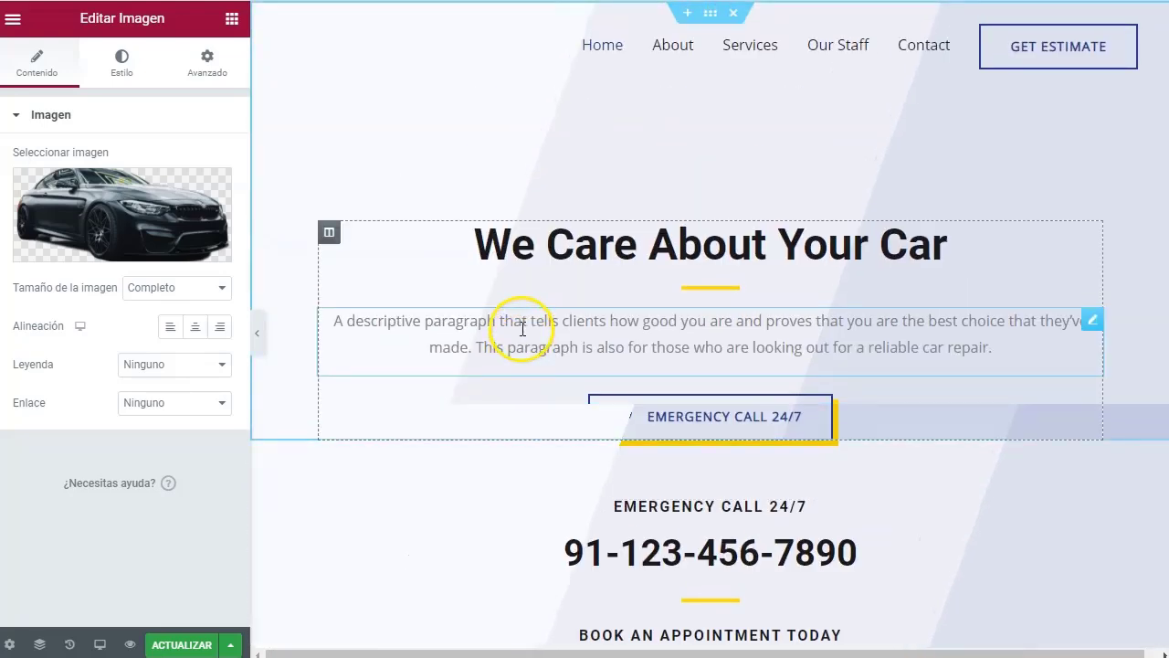
pyautogui.scroll(-3, 626, 262)
pyautogui.moveTo(673, 556); pyautogui.dragTo(689, 213)
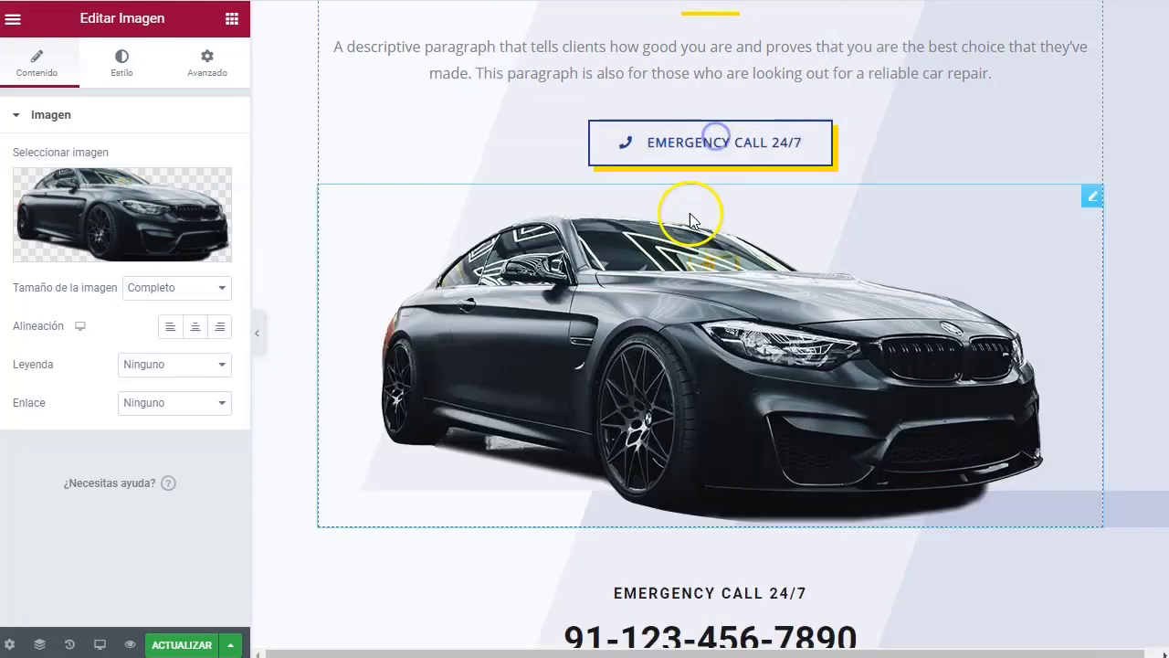
# Check the rest of the home page down to the footer, including the empty area for new widgets
pyautogui.scroll(-3, 639, 283)
pyautogui.scroll(-7, 639, 289)
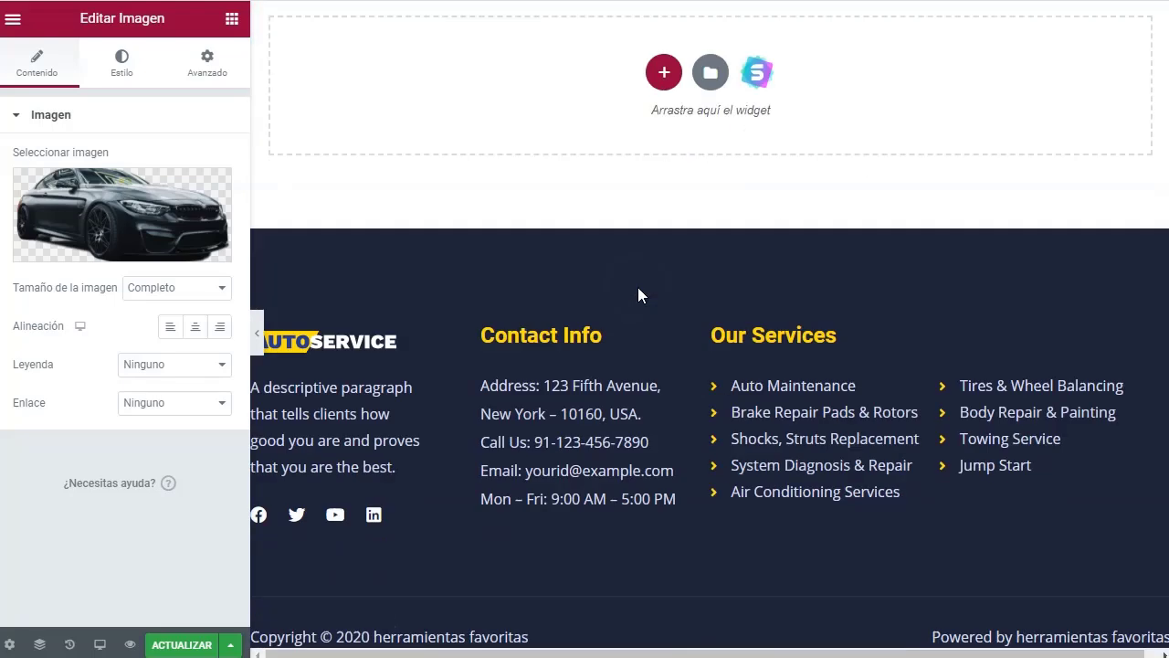
pyautogui.scroll(3, 639, 289)
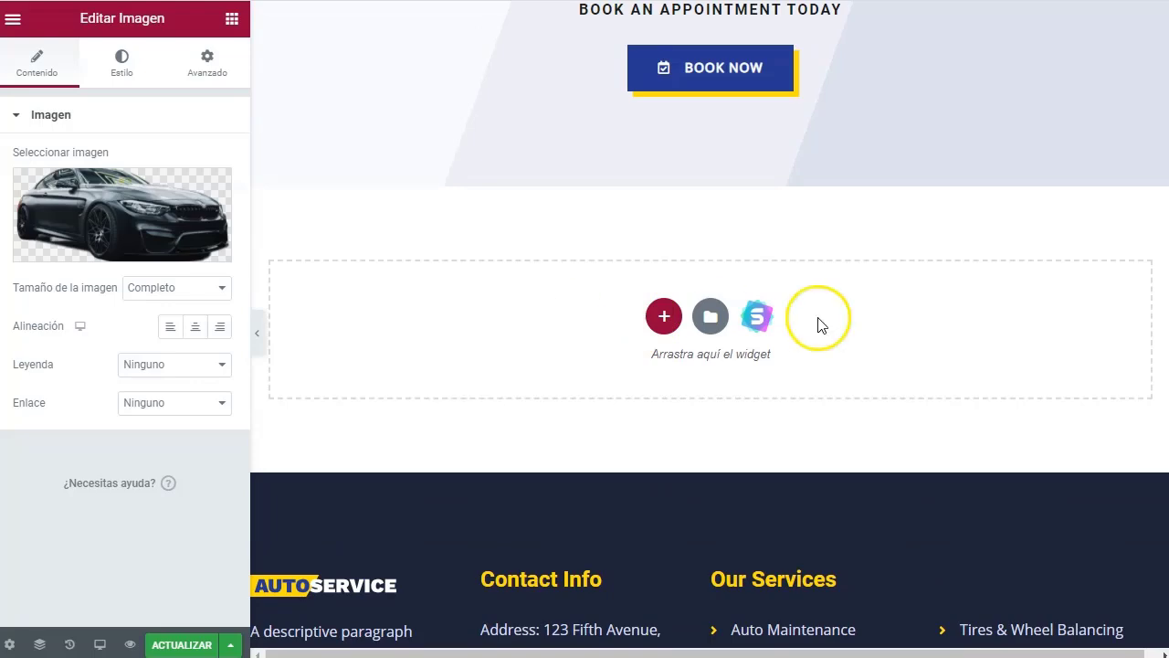
# Review the home page from the header menu and hero down to the footer
pyautogui.scroll(12, 670, 229)
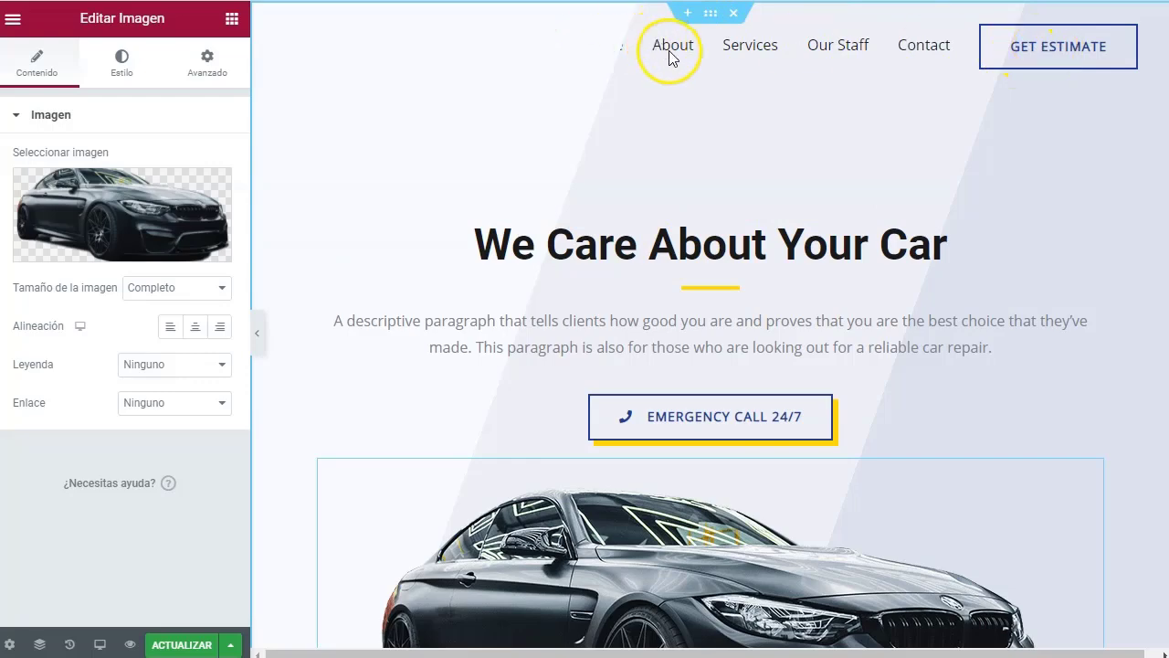
pyautogui.scroll(-15, 652, 295)
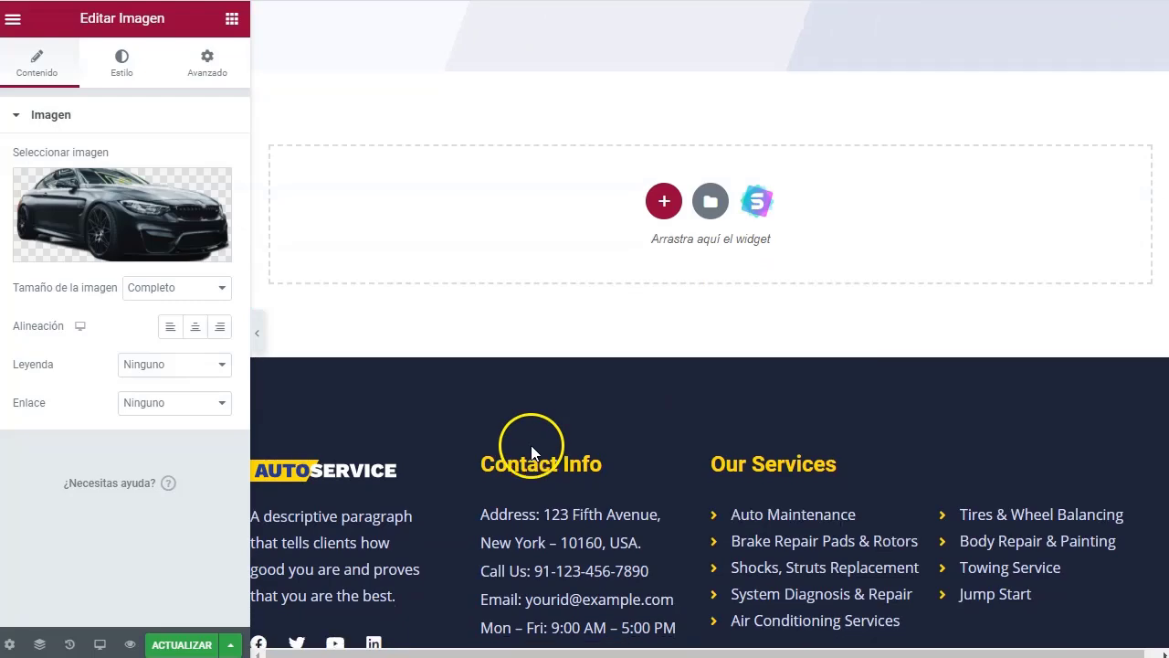
pyautogui.scroll(-3, 530, 445)
pyautogui.click(730, 248)
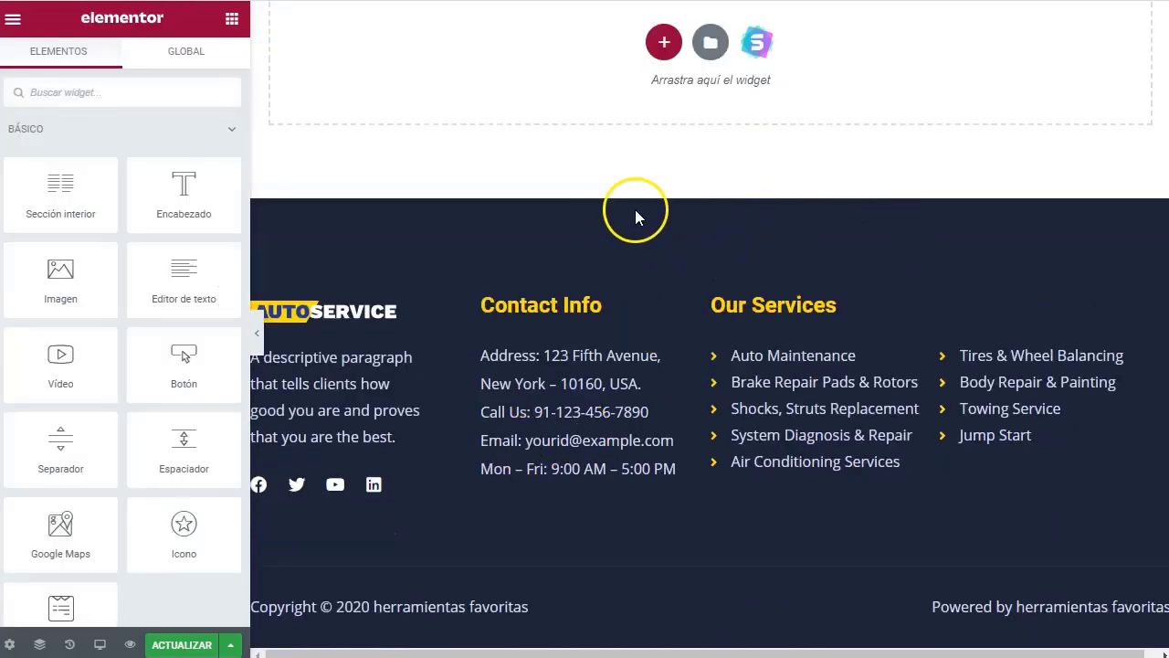
pyautogui.scroll(3, 700, 205)
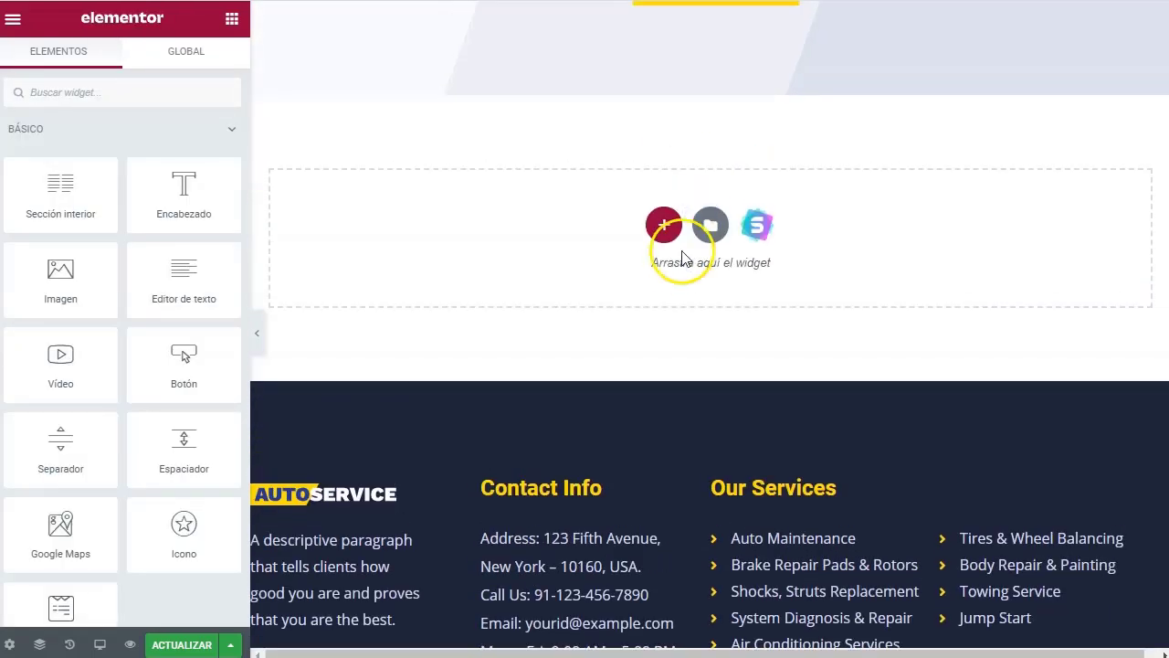
pyautogui.scroll(20, 684, 257)
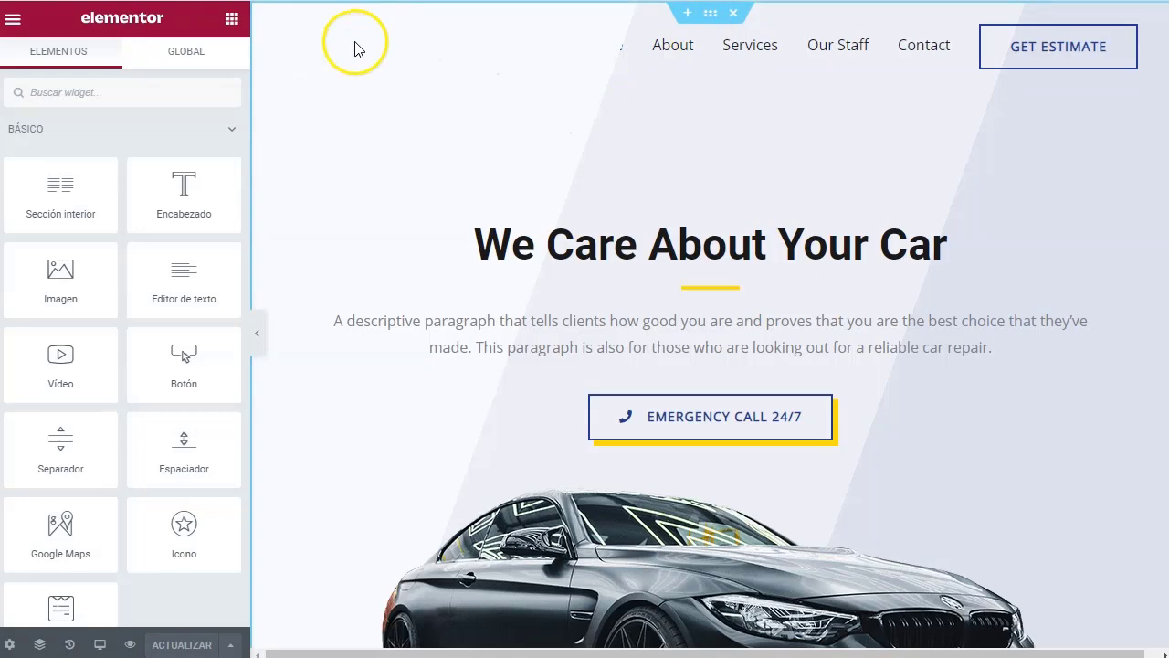
pyautogui.scroll(-2, 613, 292)
pyautogui.scroll(2, 612, 293)
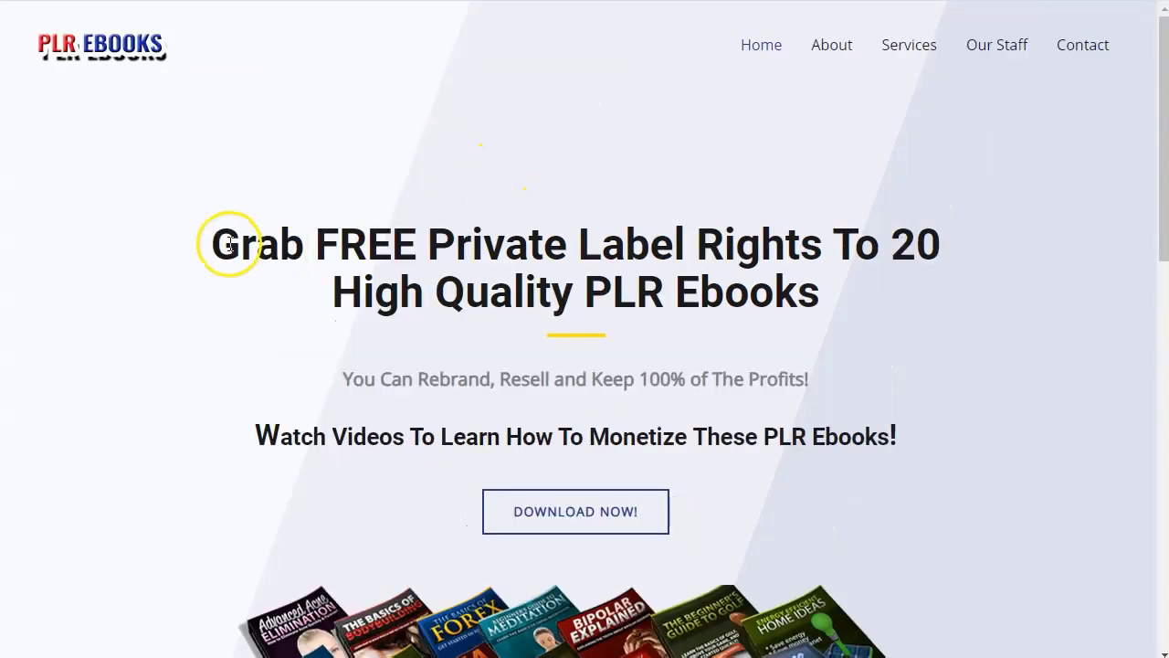
# Replace the hero heading with "Grab FREE Private Label Rights To 20 High Quality PLR Ebooks", copied from the finished example page
pyautogui.moveTo(229, 245); pyautogui.dragTo(808, 291)
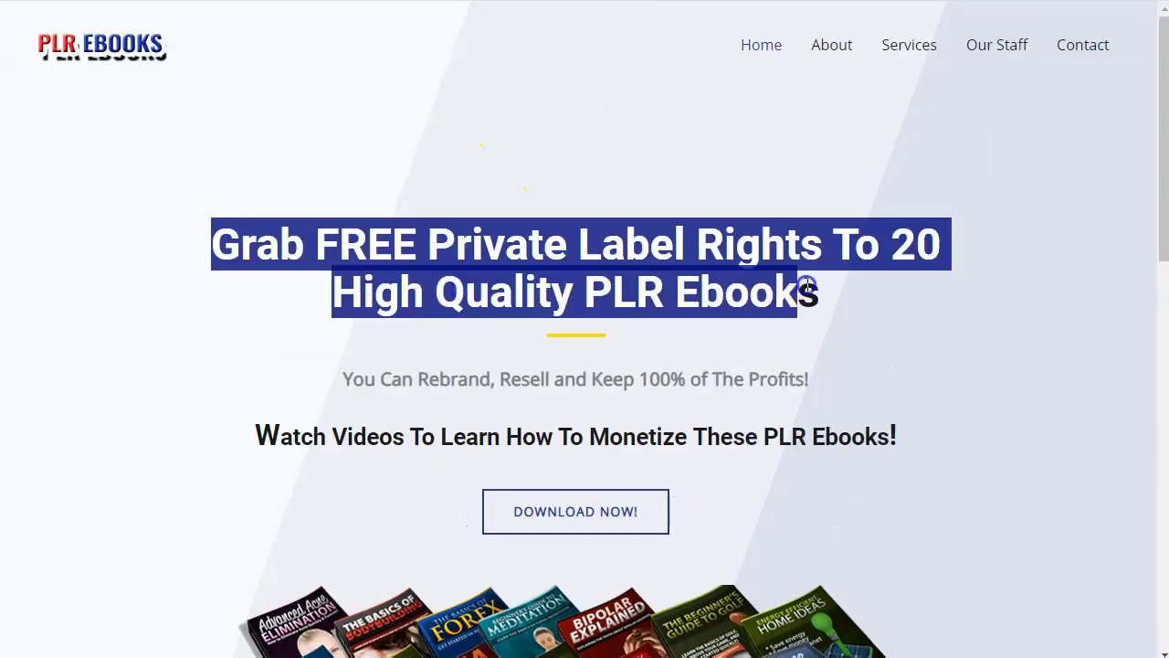
pyautogui.rightClick(743, 280)
pyautogui.click(783, 294)
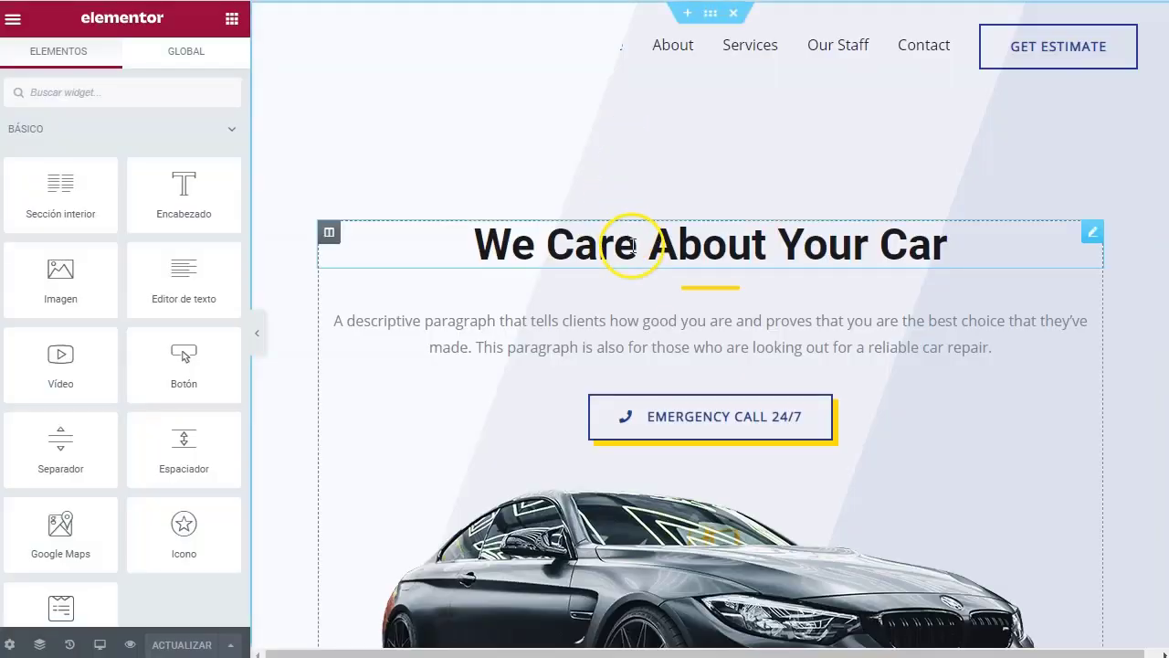
pyautogui.click(630, 245)
pyautogui.hotkey('ctrl', 'a')
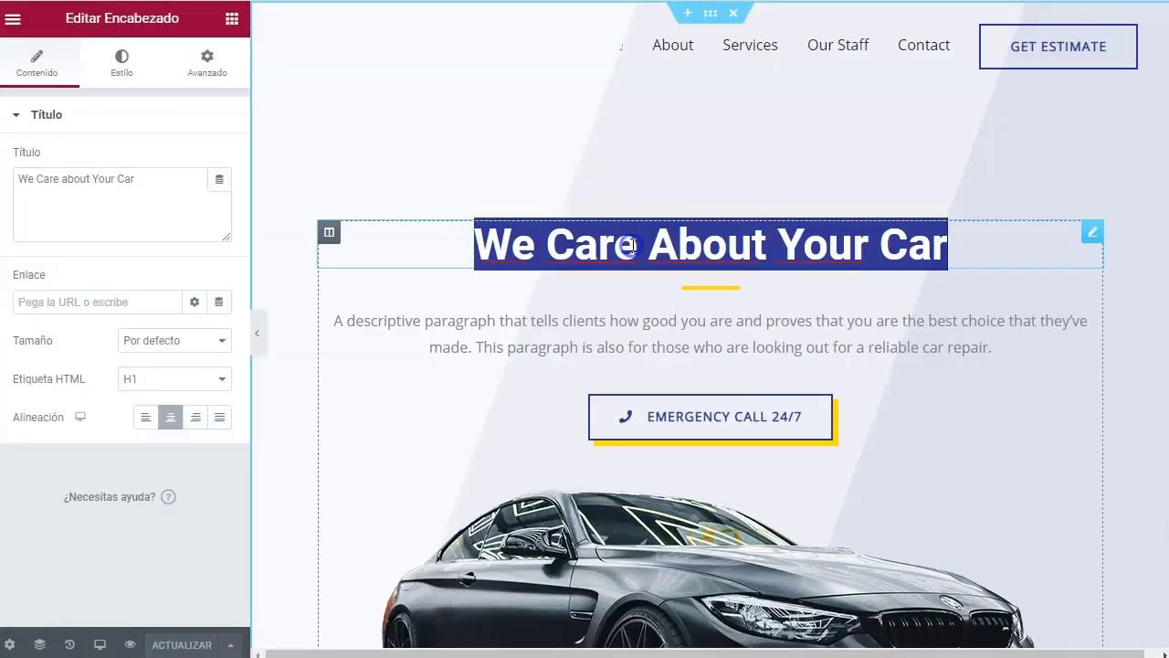
pyautogui.moveTo(142, 177); pyautogui.dragTo(13, 179)
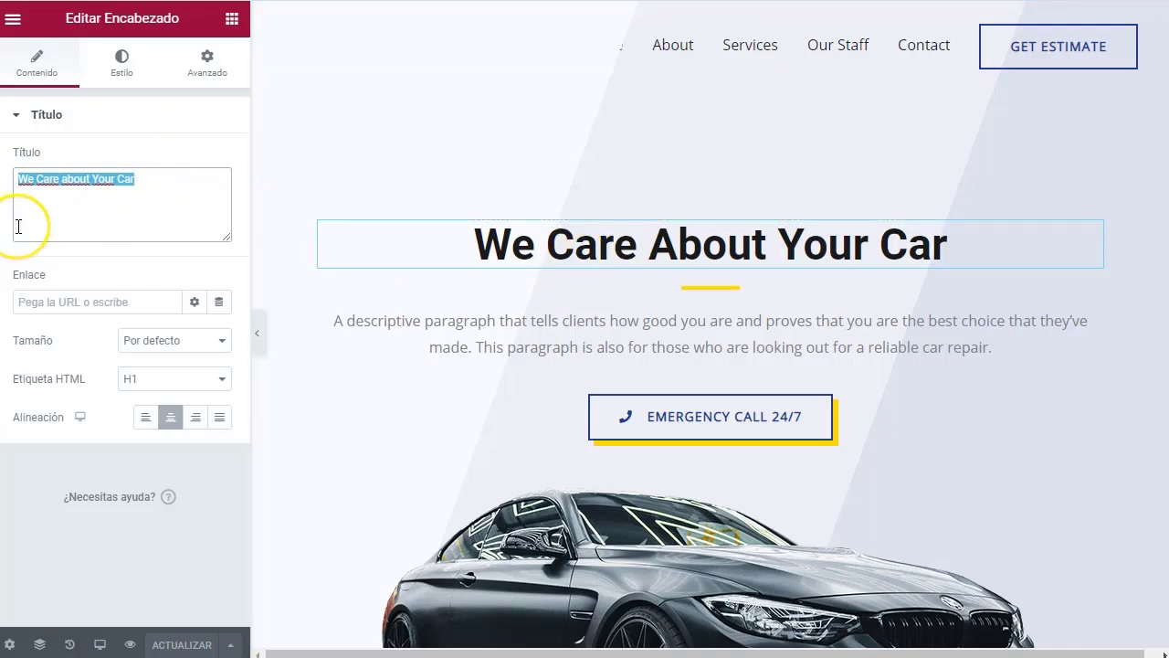
pyautogui.hotkey('ctrl', 'v')
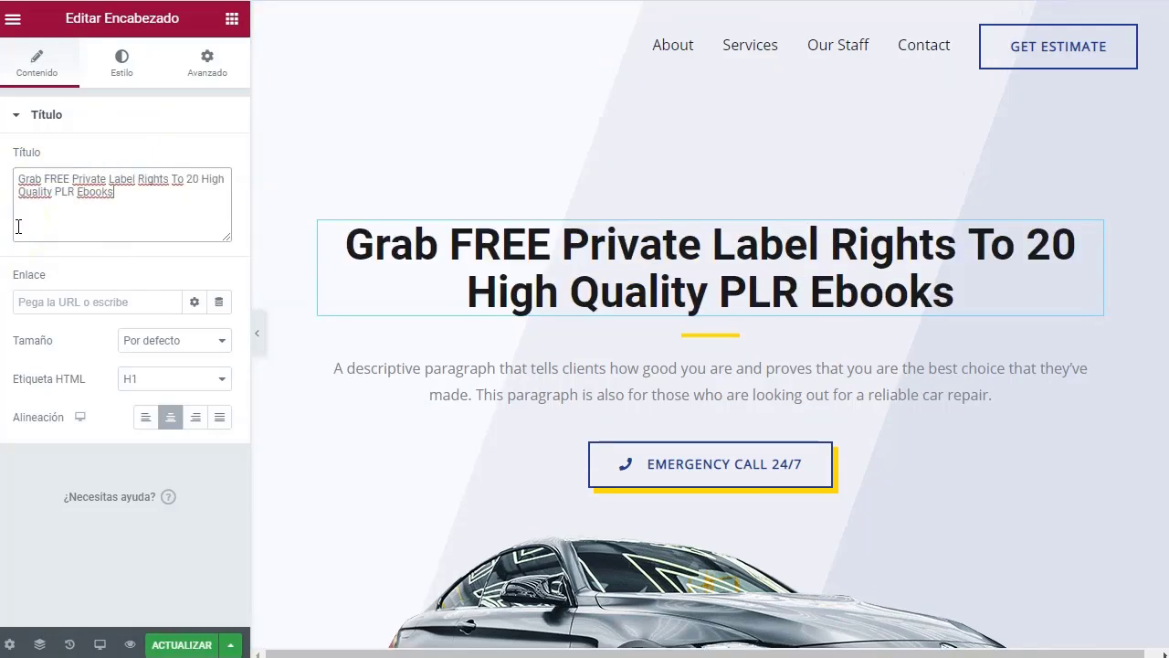
# Replace the descriptive paragraph under the heading with "You Can Rebrand, Resell and Keep 100% of The Profits!" copied from the example page
pyautogui.click(527, 370)
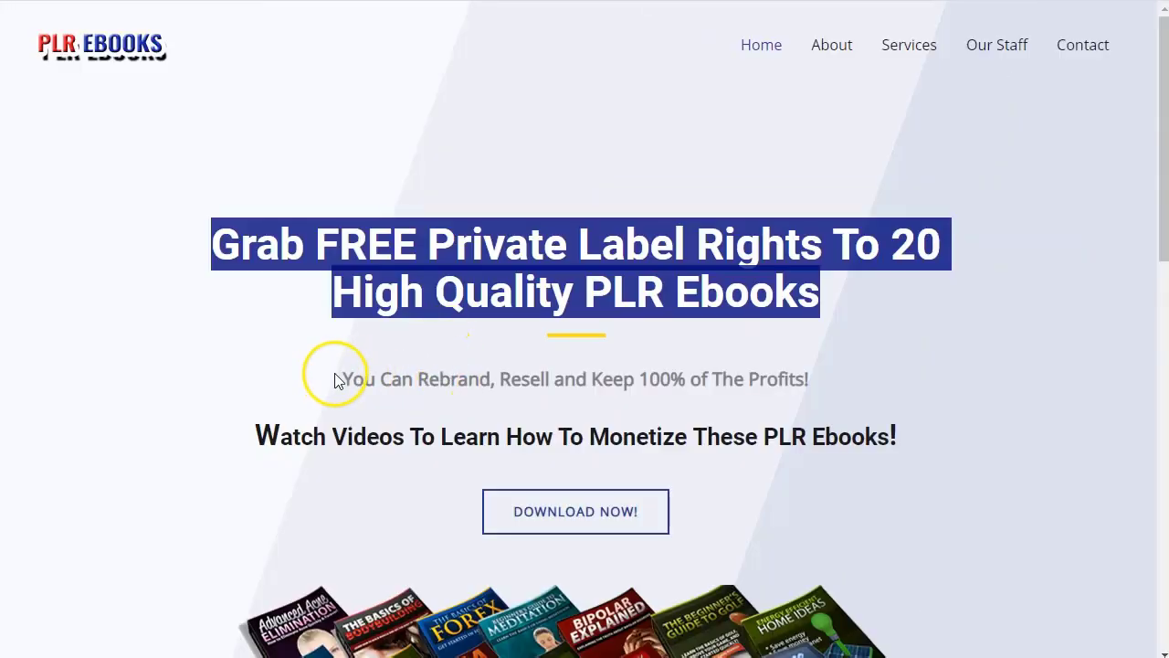
pyautogui.moveTo(345, 380); pyautogui.dragTo(834, 373)
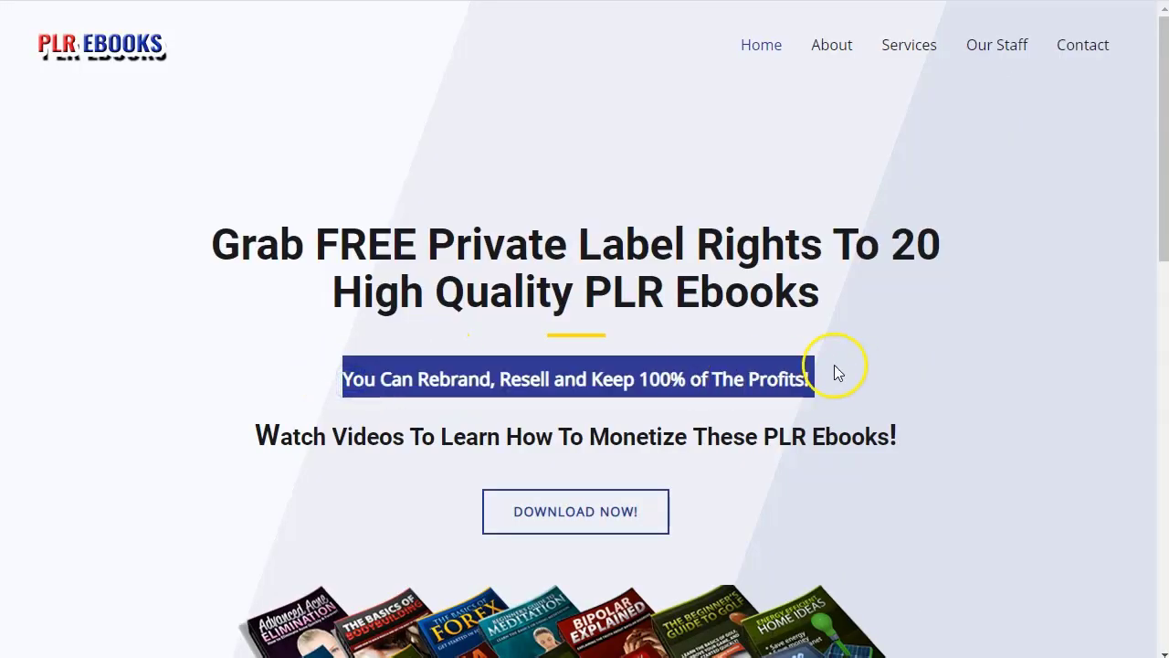
pyautogui.rightClick(685, 377)
pyautogui.click(724, 387)
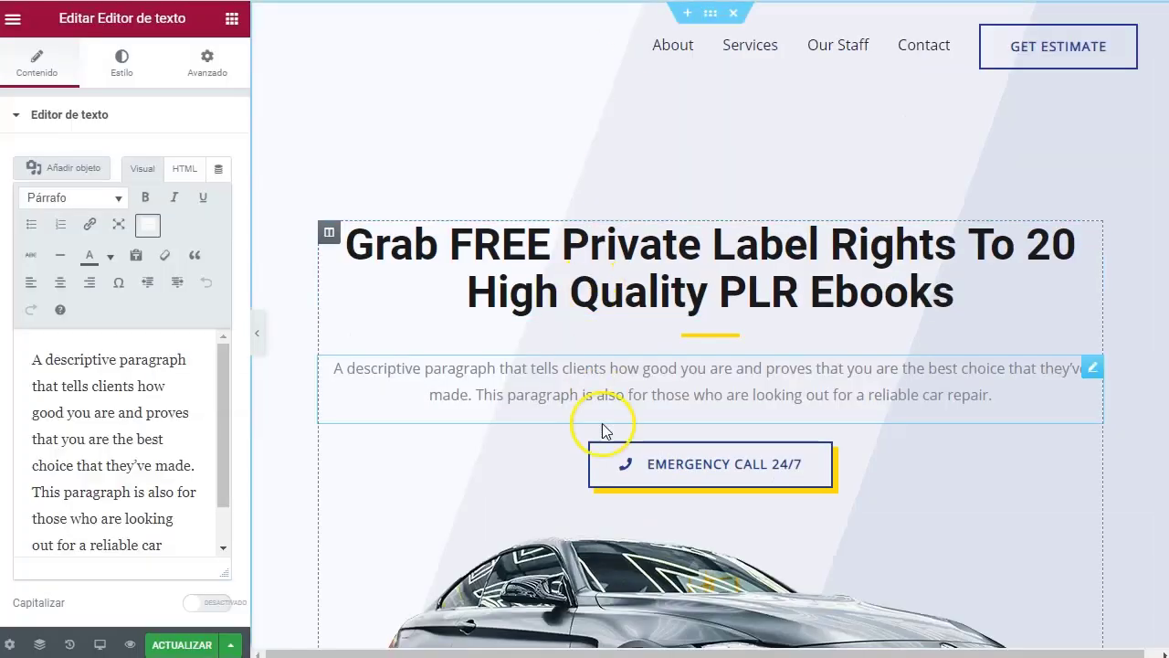
pyautogui.click(600, 395)
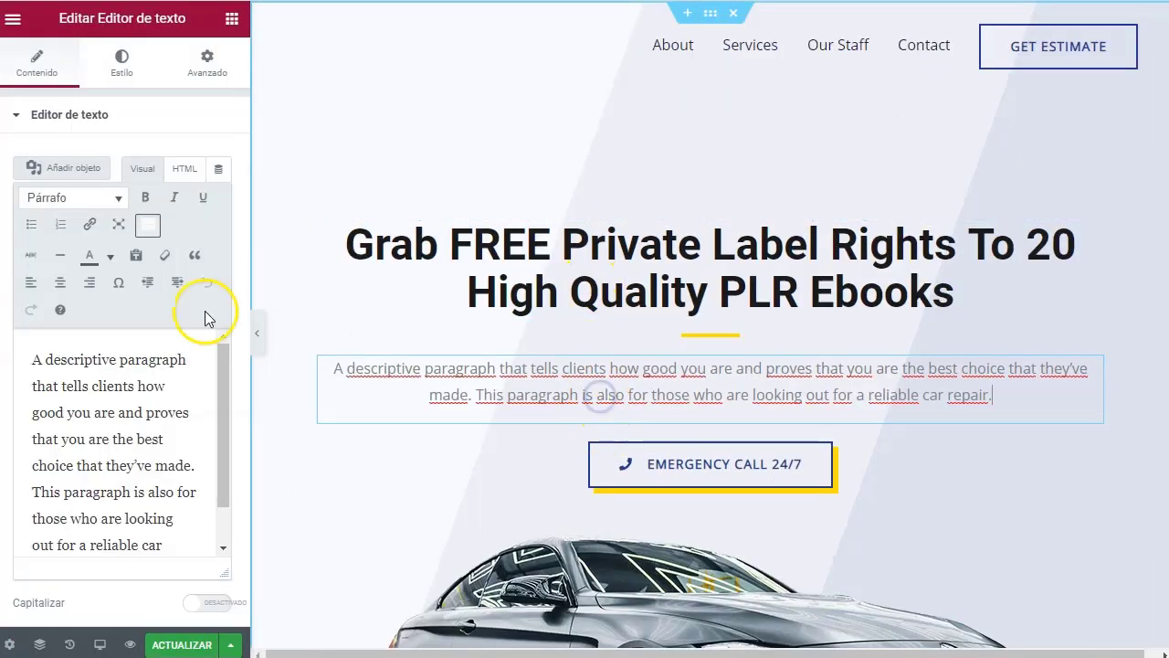
pyautogui.moveTo(170, 546); pyautogui.dragTo(8, 357)
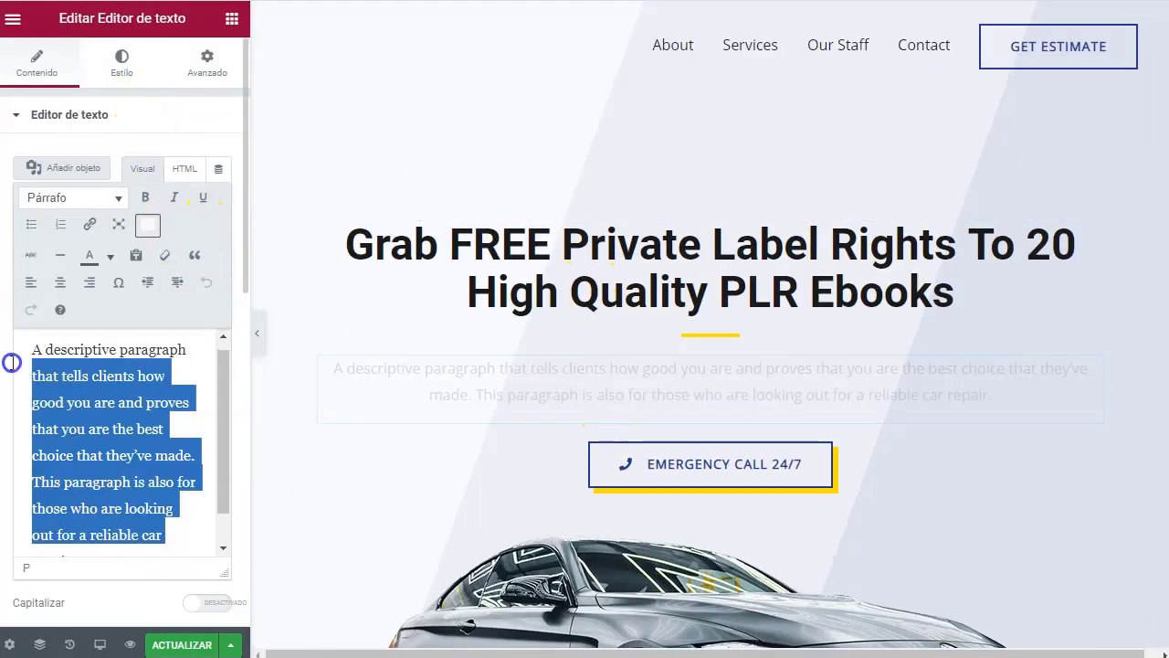
pyautogui.press('BackSpace')
pyautogui.moveTo(84, 364); pyautogui.dragTo(30, 360)
pyautogui.press('BackSpace')
pyautogui.hotkey('ctrl', 'v')
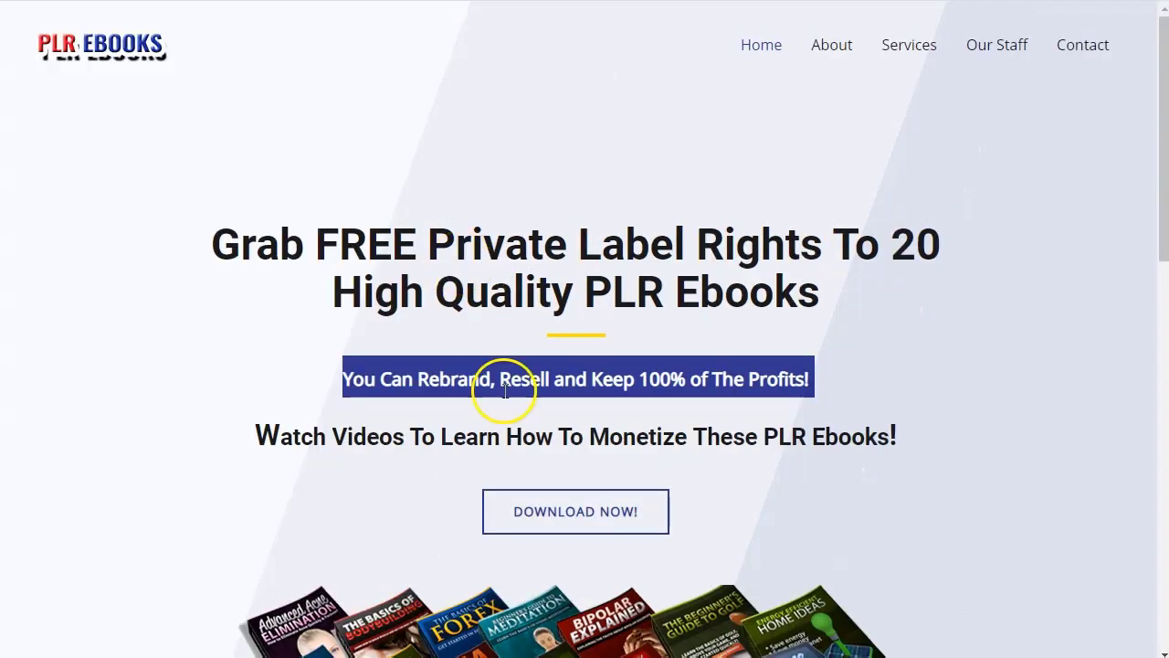
# Add a heading above the Emergency Call 24/7 button reading "Watch Videos To Learn How To Monetize These PLR Ebooks!", copied from the example page
pyautogui.scroll(-1, 505, 391)
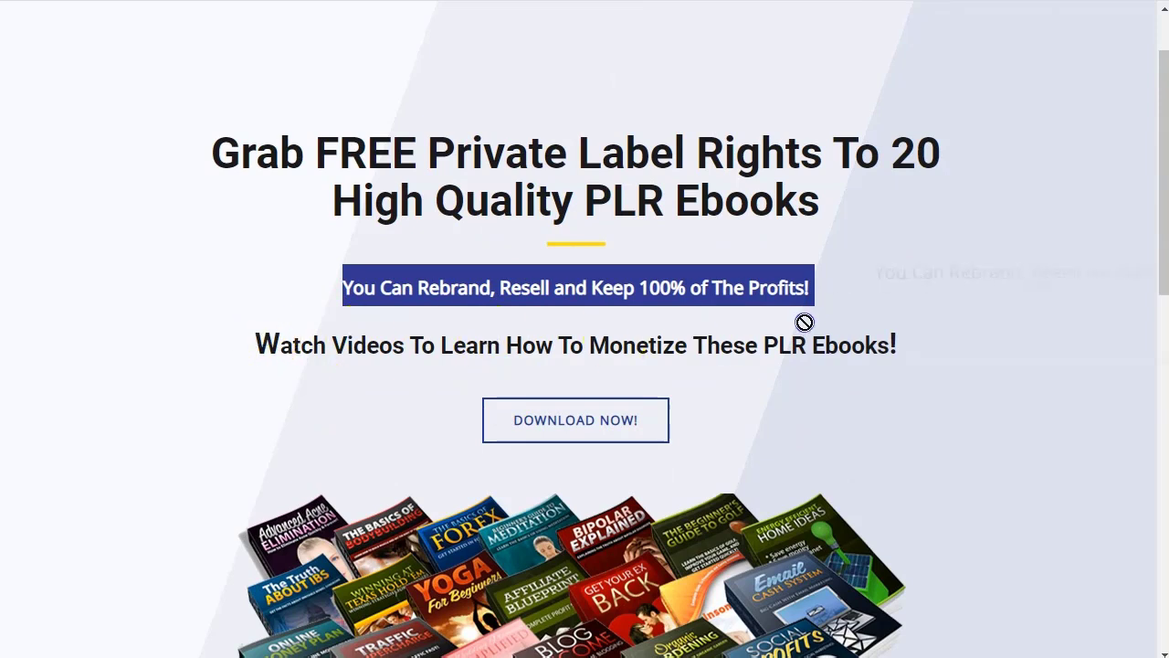
pyautogui.tripleClick(618, 351)
pyautogui.rightClick(612, 347)
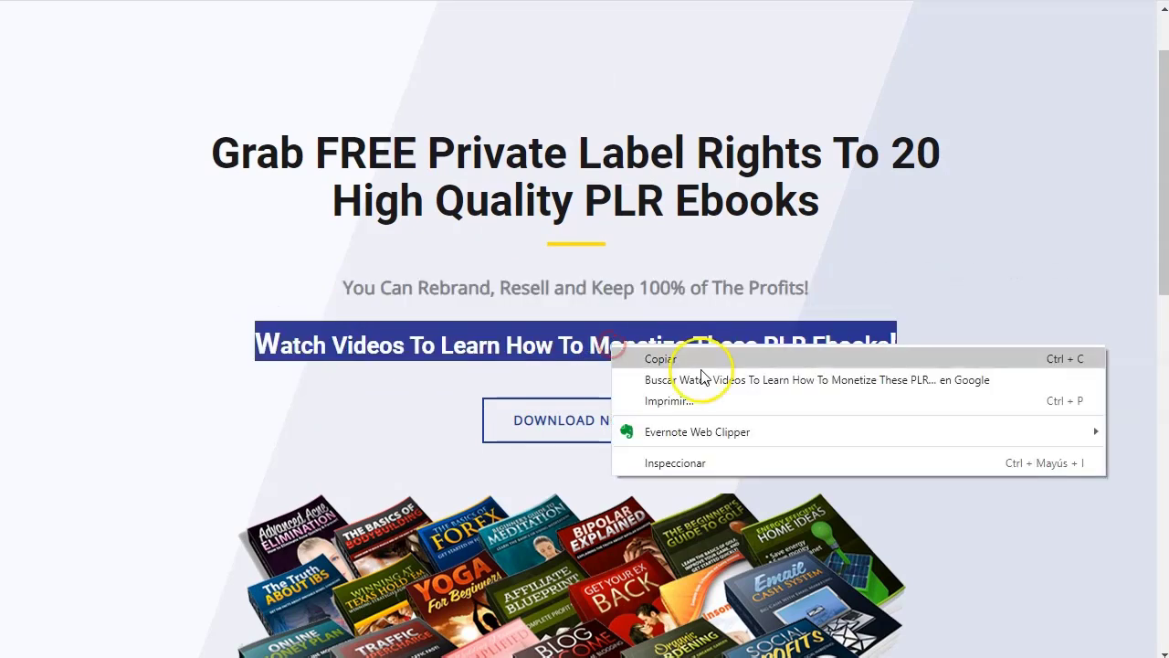
pyautogui.click(706, 361)
pyautogui.click(17, 115)
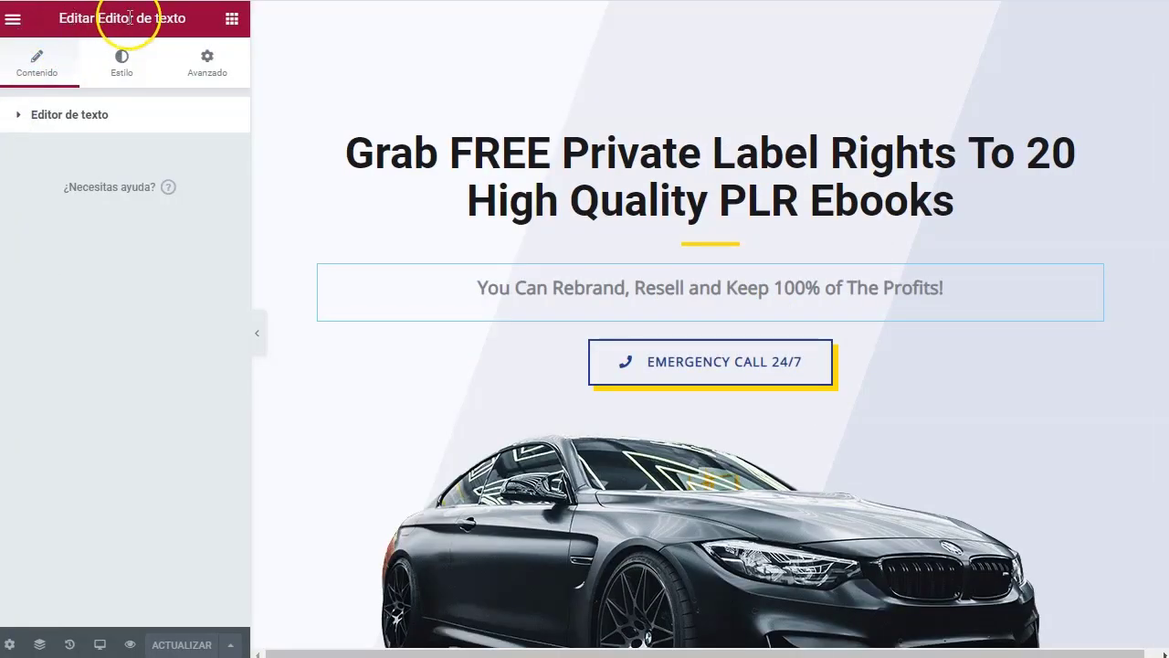
pyautogui.click(232, 19)
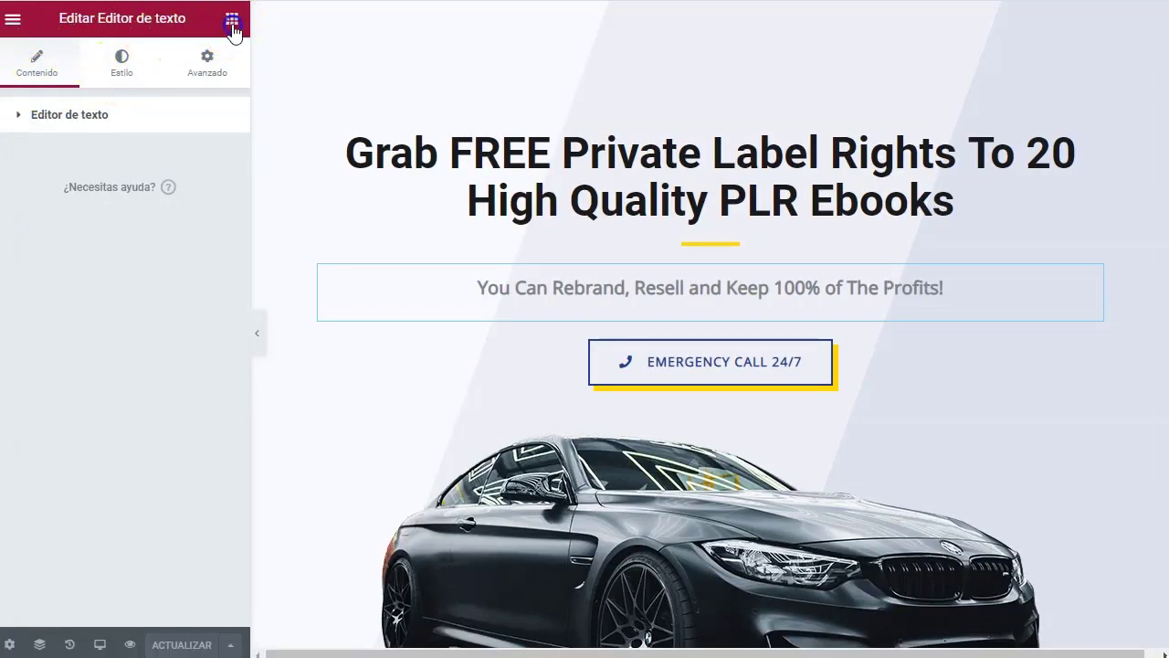
pyautogui.moveTo(175, 220); pyautogui.dragTo(677, 338)
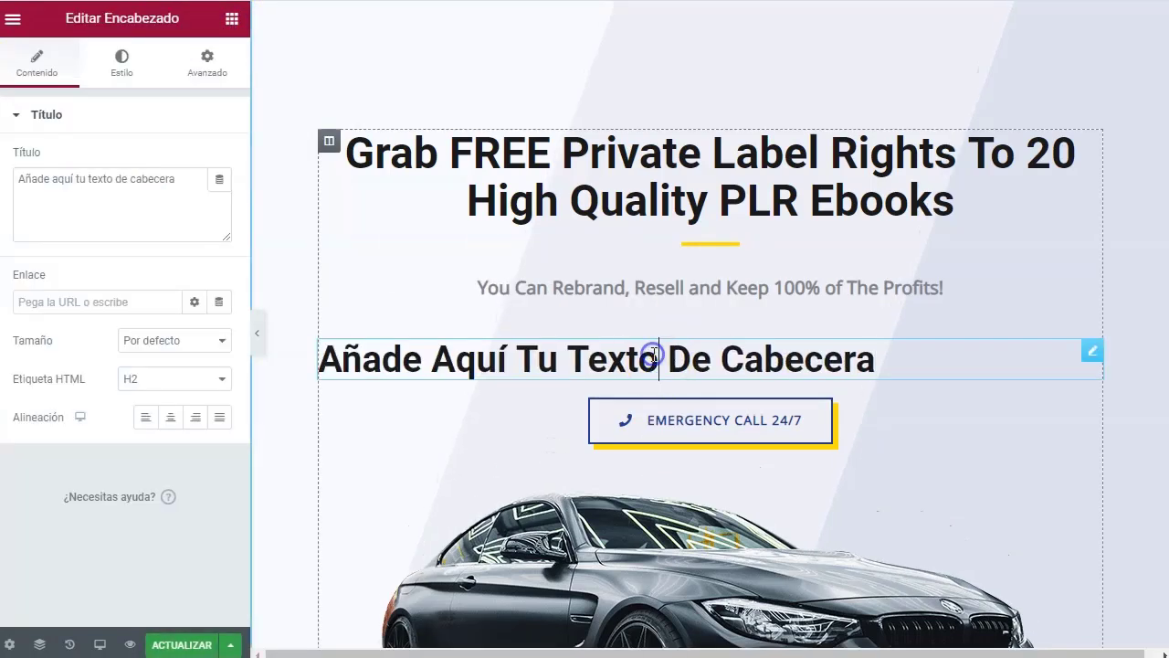
pyautogui.tripleClick(183, 179)
pyautogui.hotkey('ctrl', 'v')
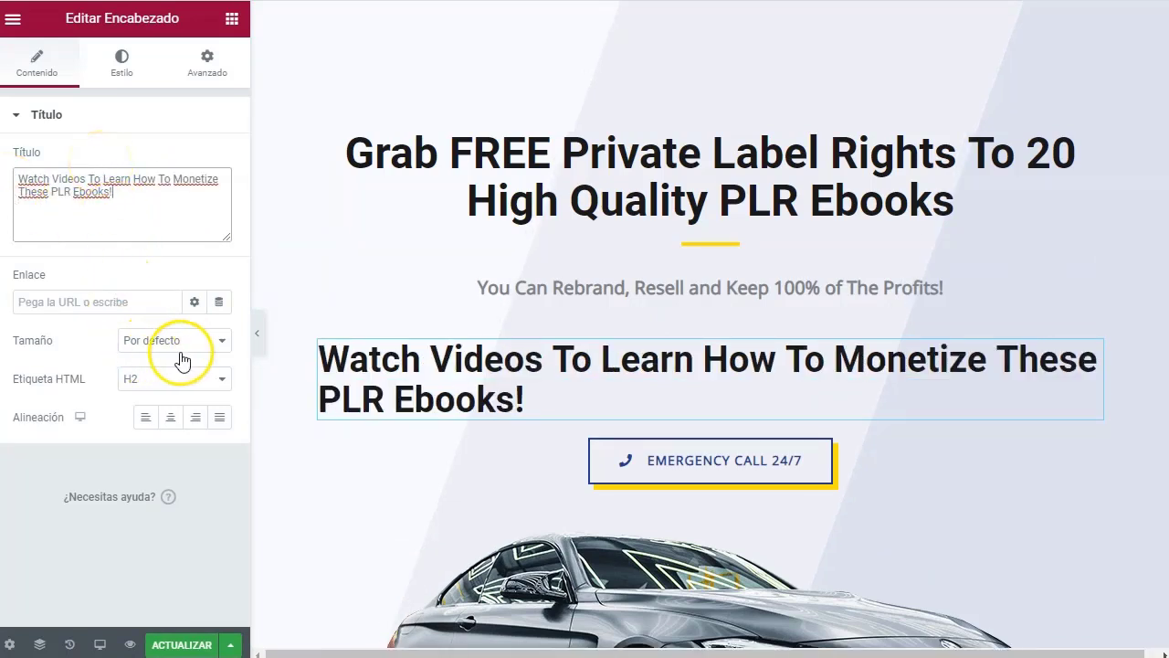
# Centre the "Watch Videos" heading and set its HTML tag to H4, trying H3 for comparison
pyautogui.click(175, 417)
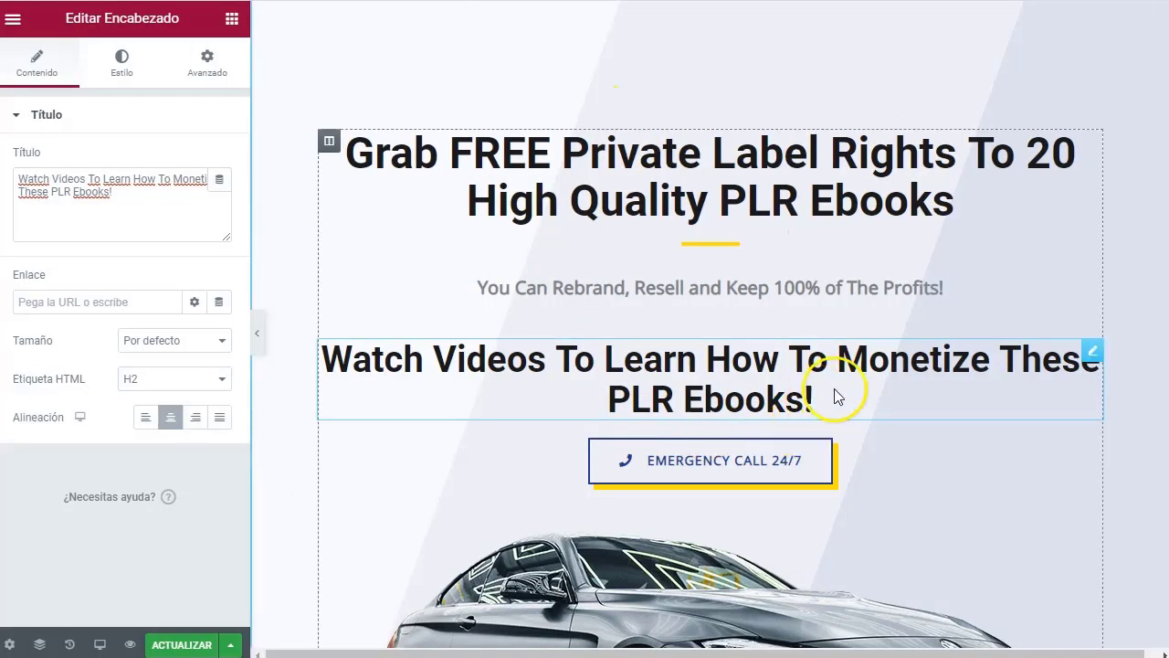
pyautogui.click(762, 370)
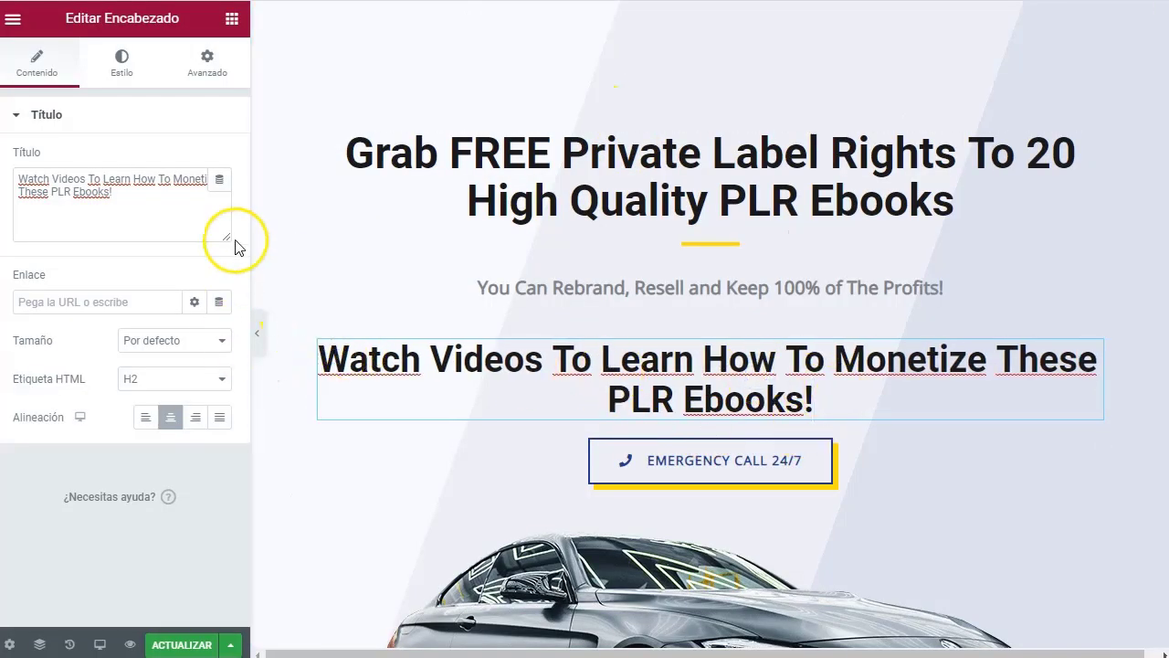
pyautogui.click(162, 379)
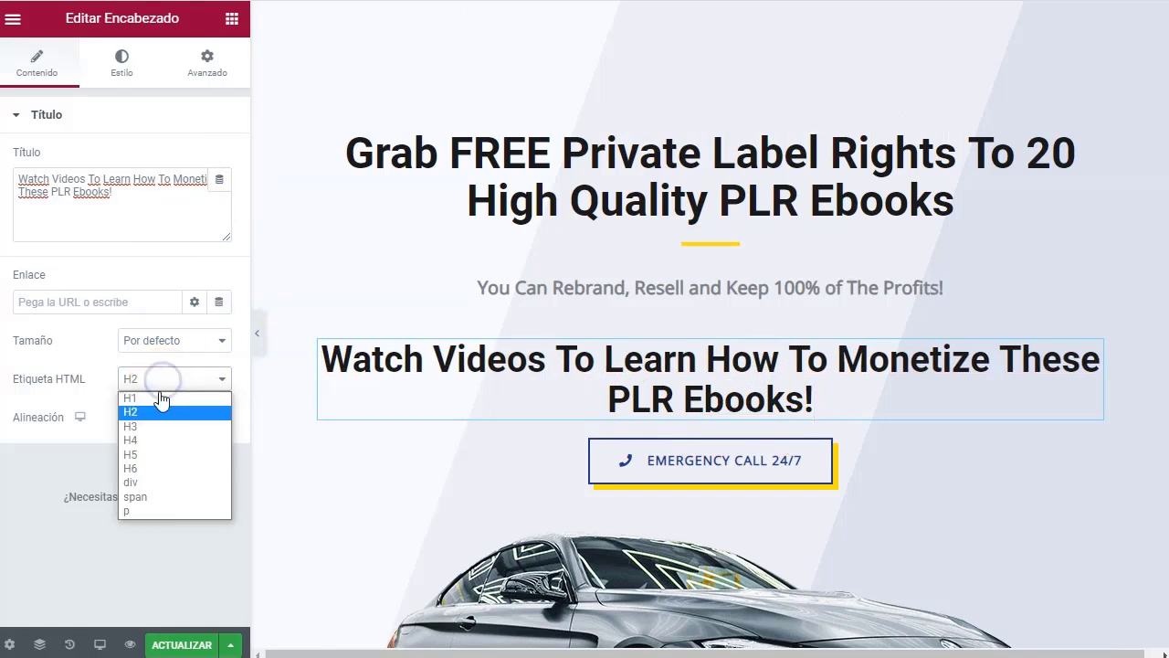
pyautogui.click(147, 442)
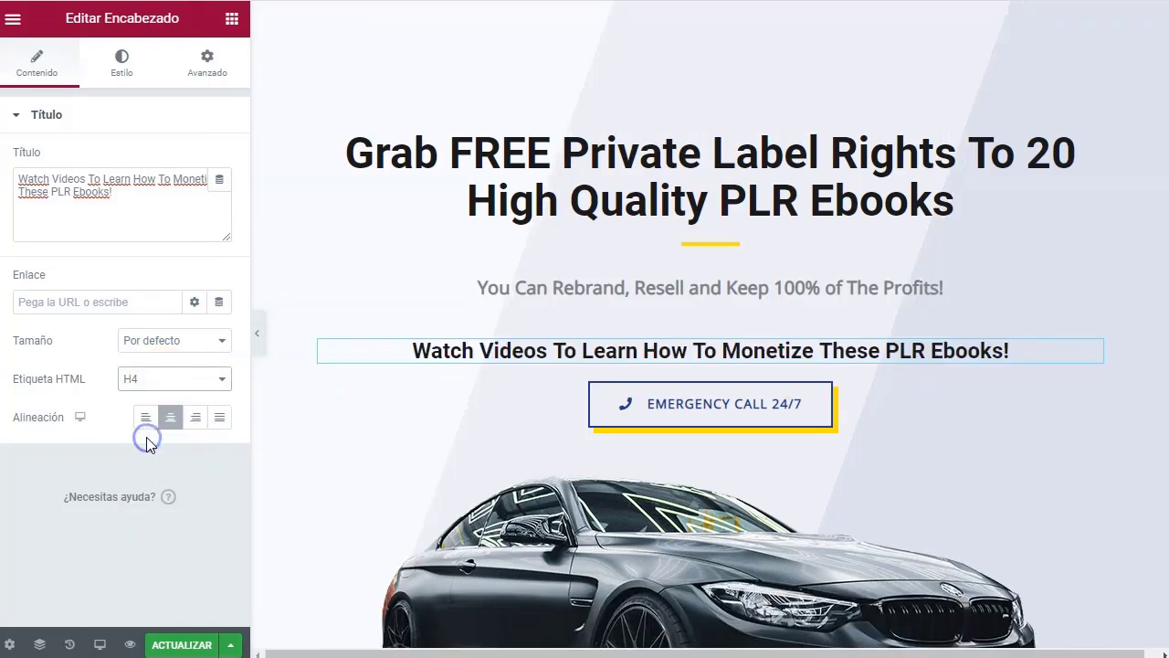
pyautogui.click(170, 378)
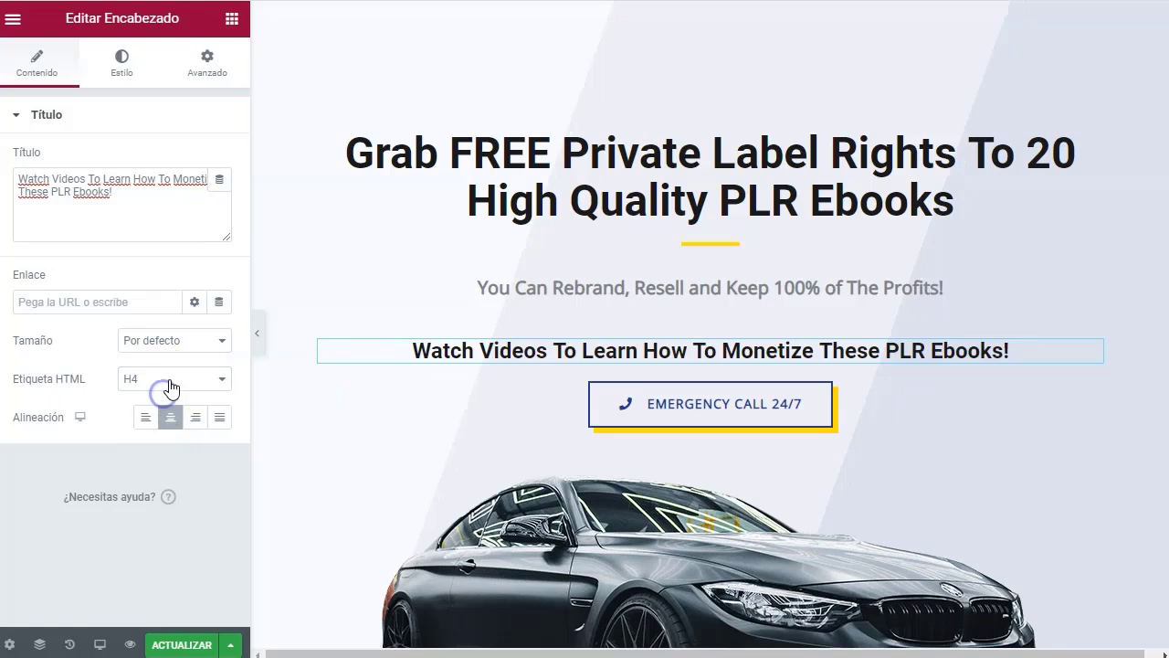
pyautogui.click(150, 426)
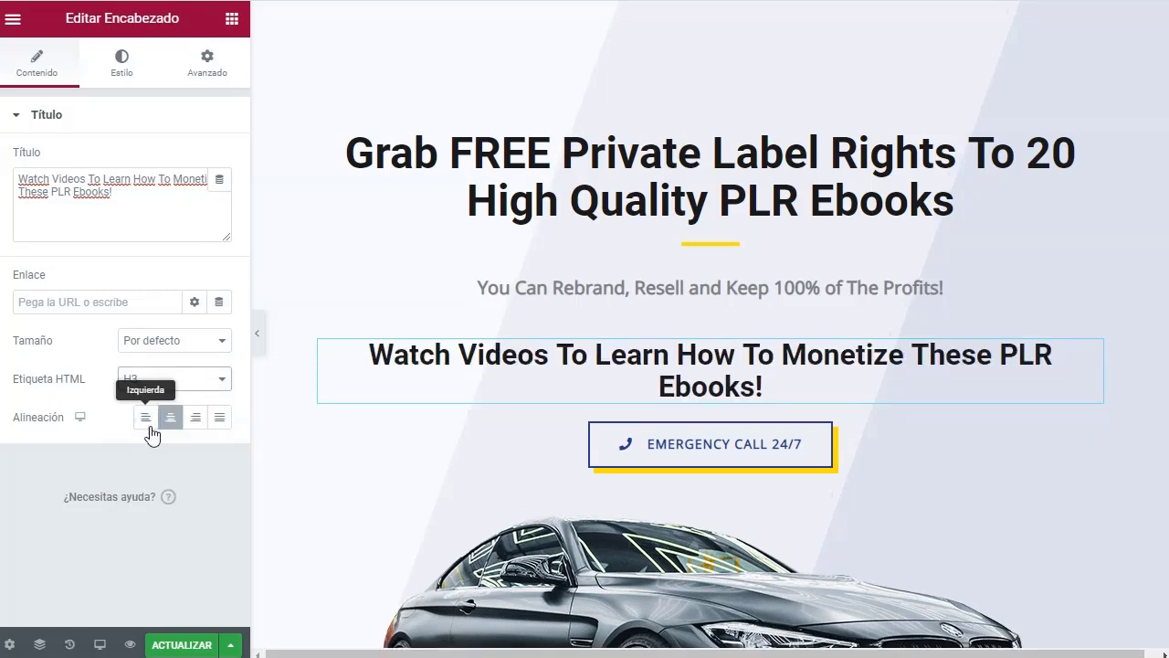
pyautogui.click(157, 383)
pyautogui.click(150, 441)
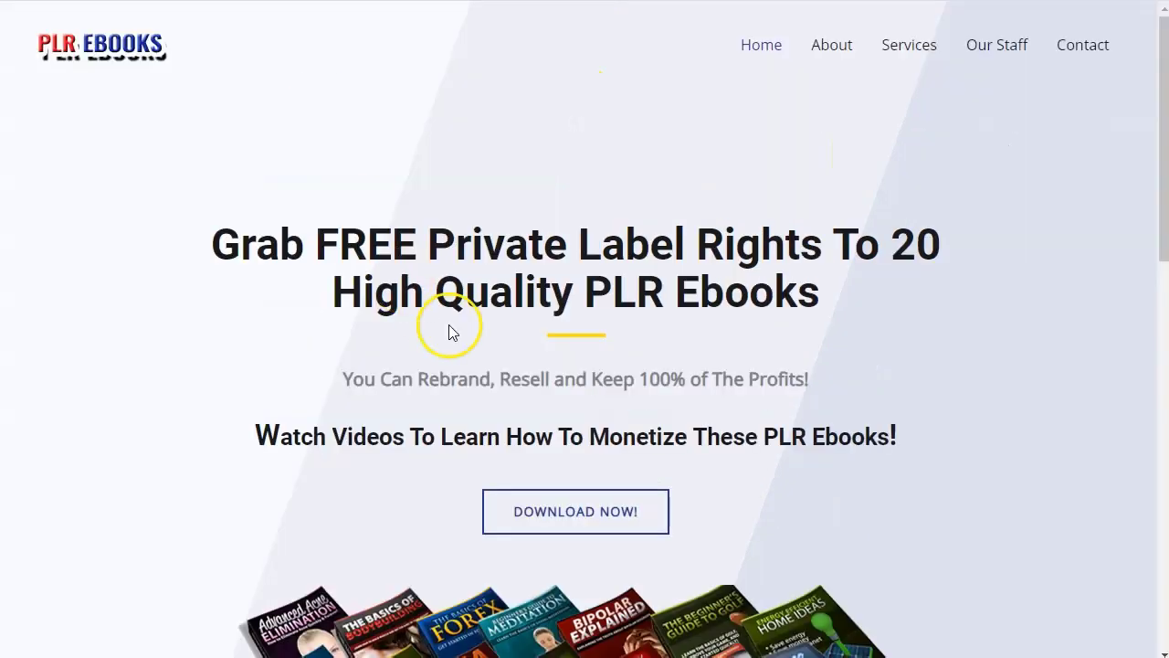
# Replace the black car image below the Emergency Call 24/7 button with the uploaded ebook covers image header1-1.png
pyautogui.scroll(-3, 449, 332)
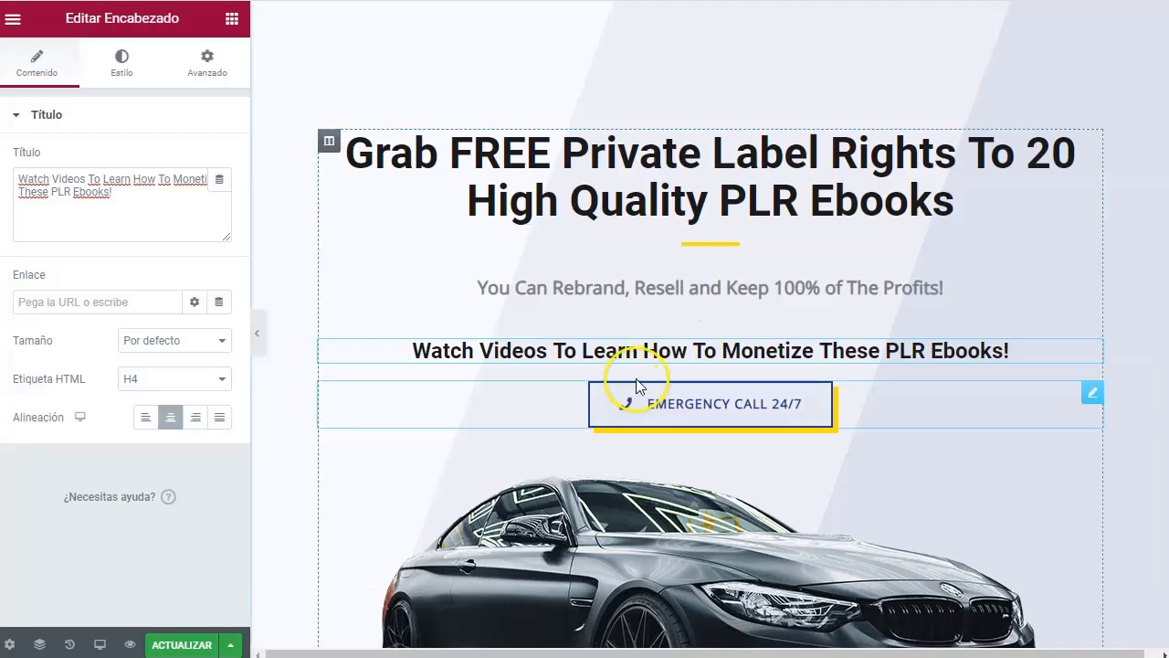
pyautogui.scroll(-2, 718, 305)
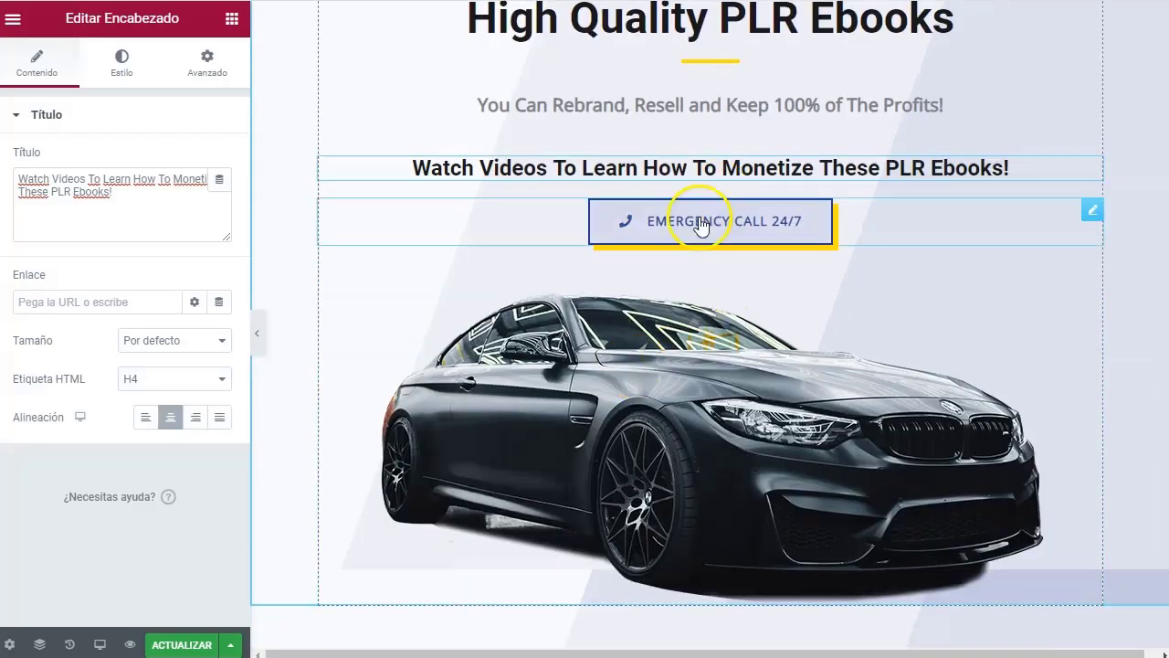
pyautogui.scroll(-1, 636, 438)
pyautogui.scroll(-1, 637, 438)
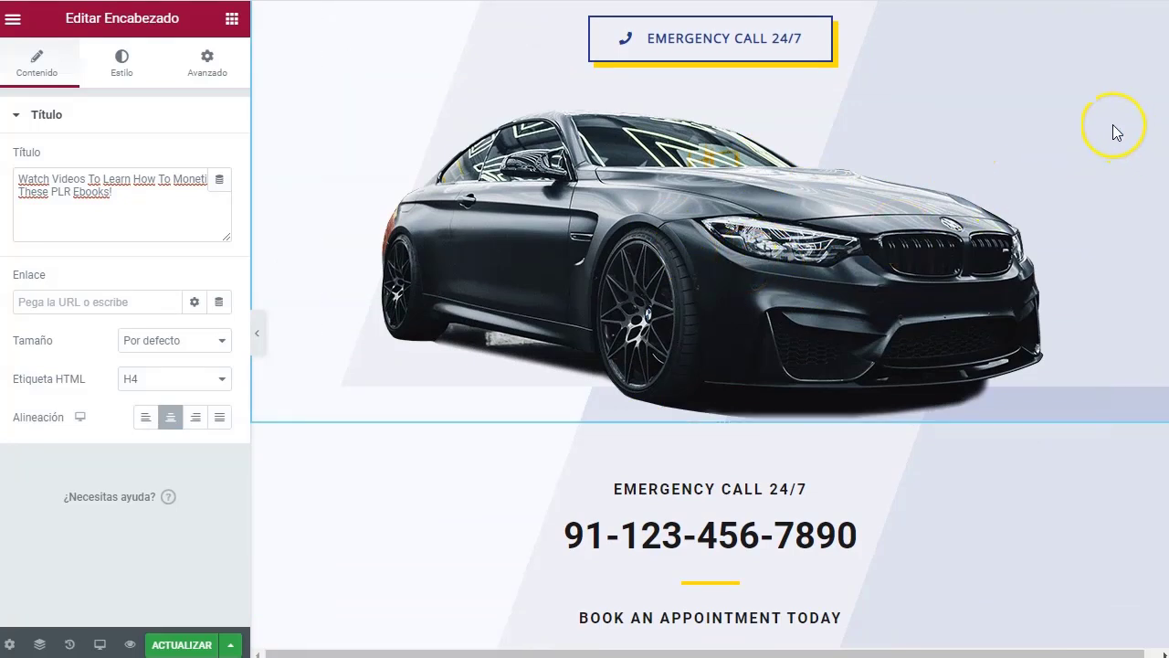
pyautogui.click(1092, 94)
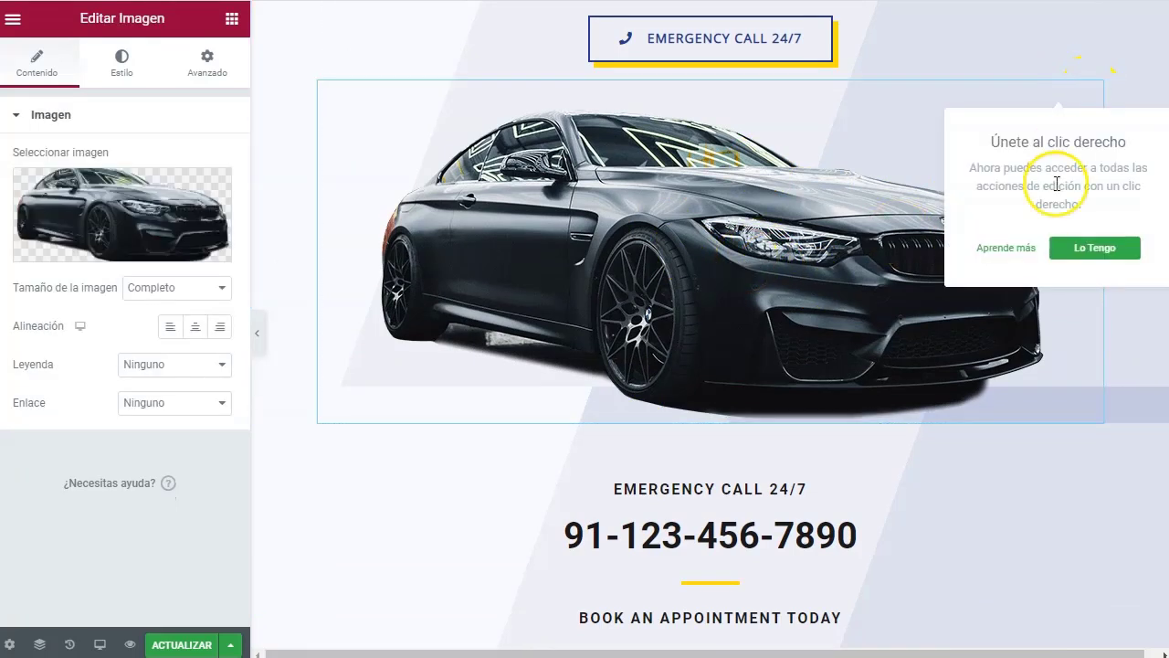
pyautogui.click(115, 206)
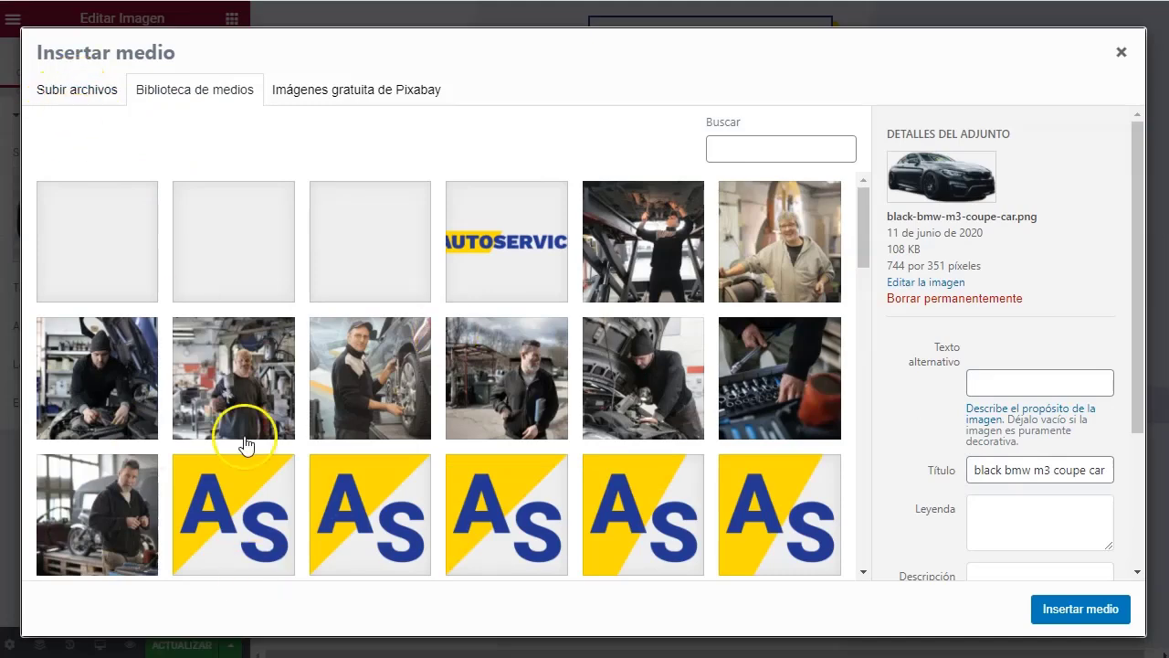
pyautogui.click(73, 93)
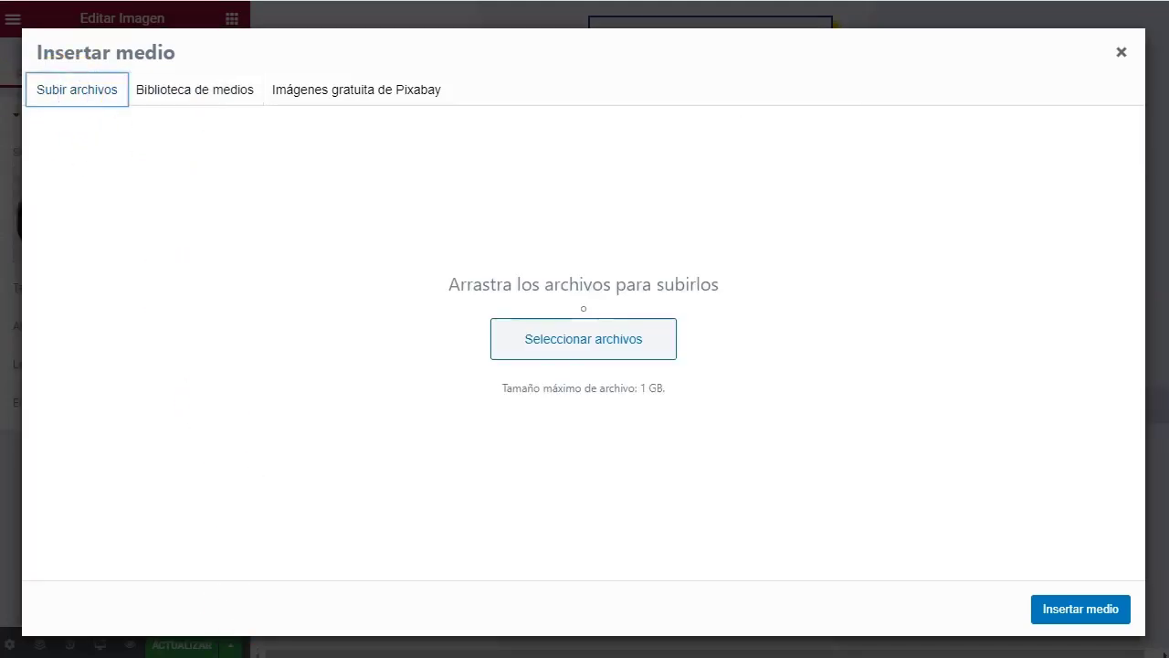
pyautogui.hotkey('alt', 'Tab')
pyautogui.moveTo(64, 82); pyautogui.dragTo(684, 365)
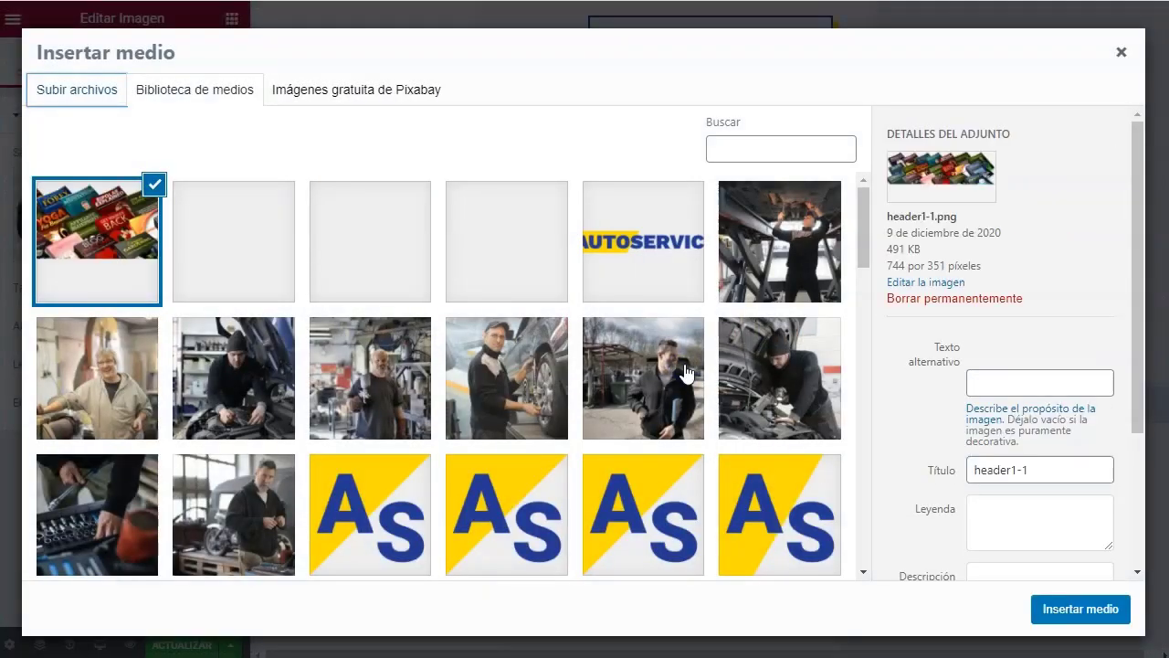
pyautogui.click(89, 242)
pyautogui.click(1074, 609)
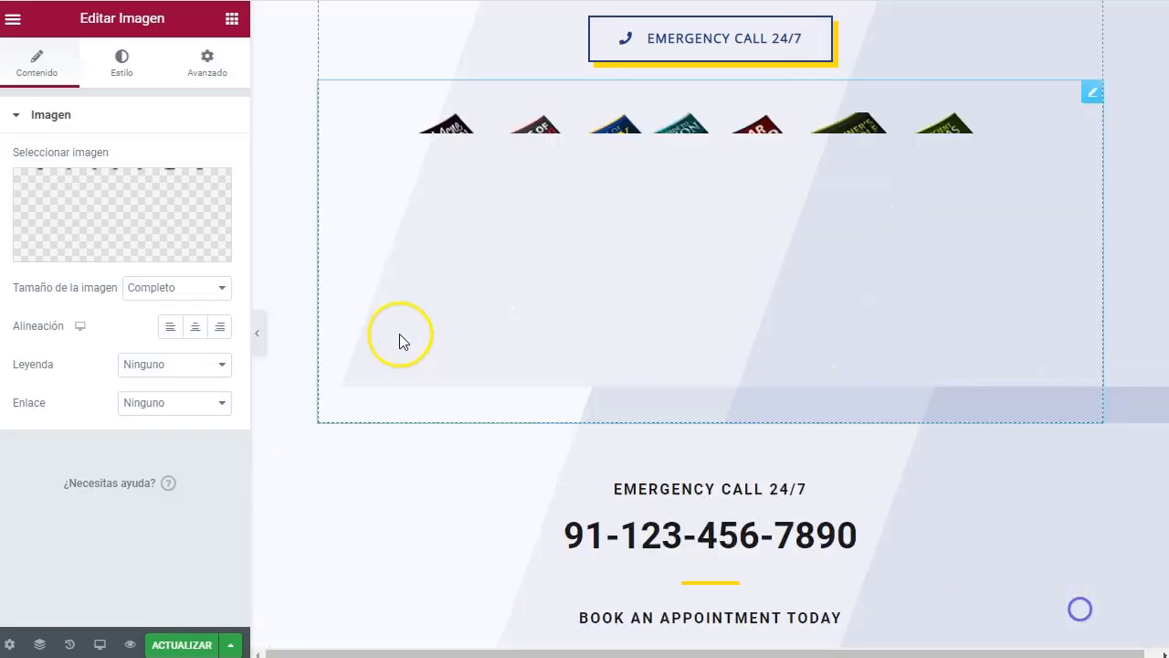
pyautogui.scroll(1, 713, 229)
pyautogui.scroll(3, 703, 242)
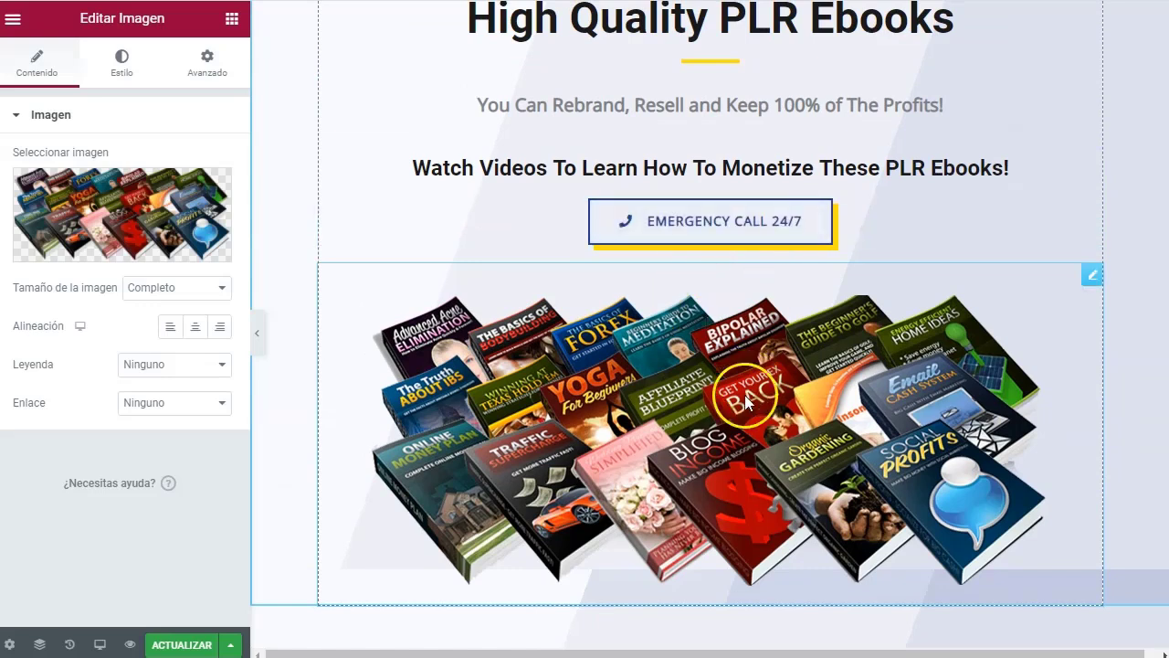
# Replace the small Emergency Call 24/7 heading below the ebooks image with "BOOST YOUR AFFILIATE COMMISSIONS", copied from the example page
pyautogui.scroll(-2, 711, 341)
pyautogui.click(639, 177)
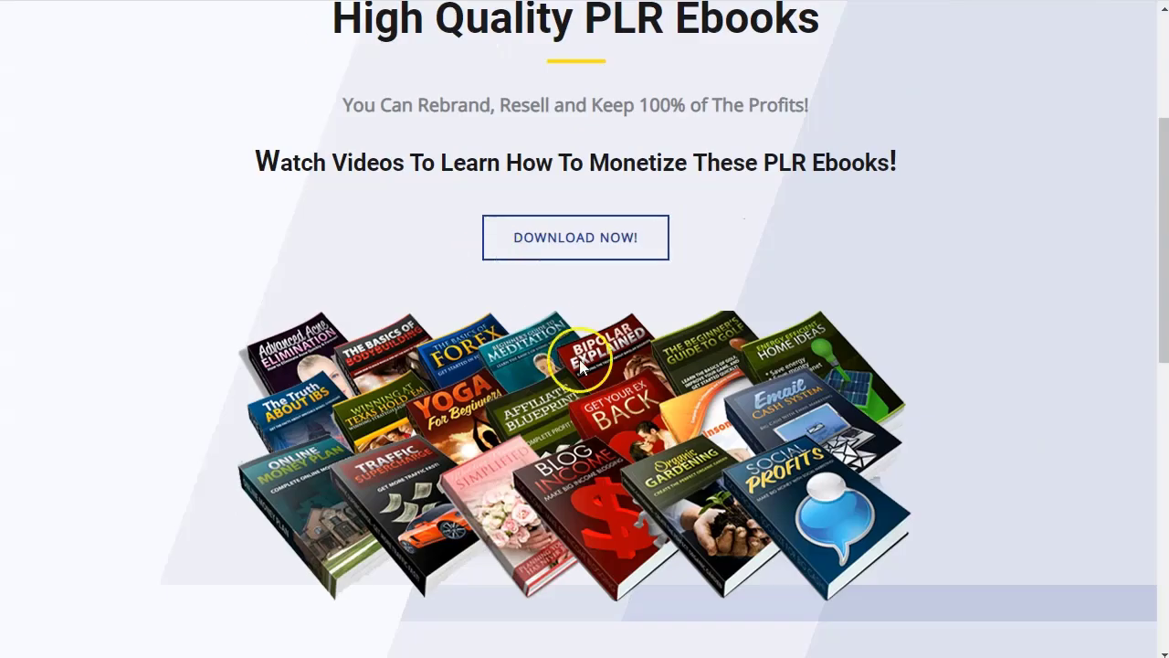
pyautogui.scroll(-5, 540, 227)
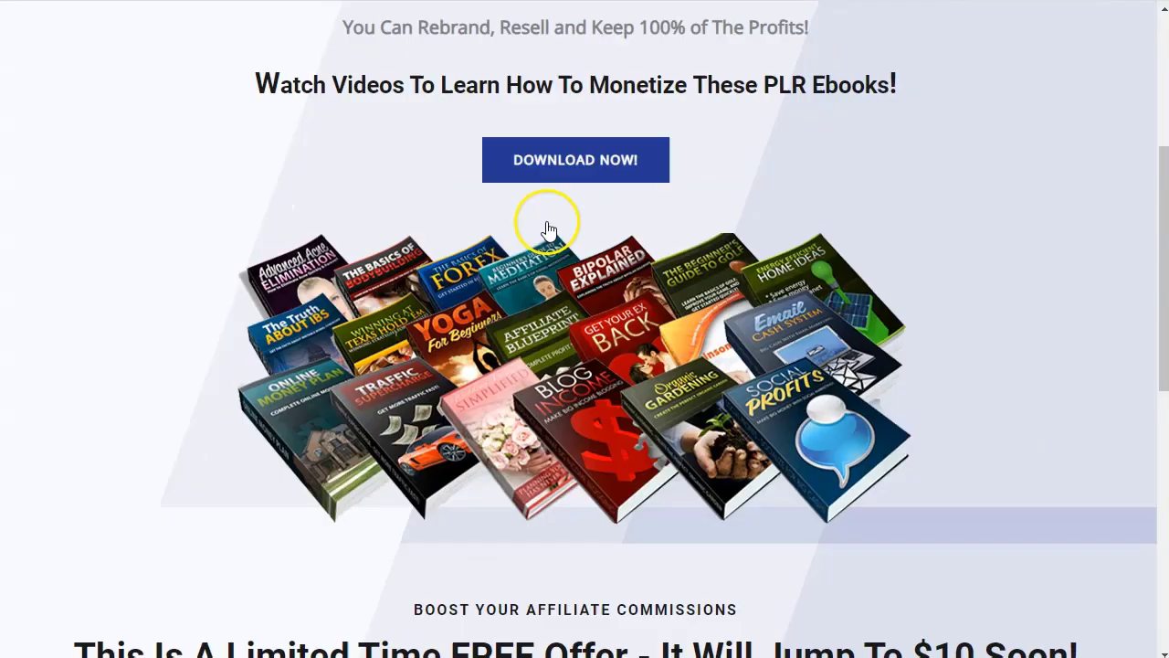
pyautogui.moveTo(413, 233); pyautogui.dragTo(740, 231)
pyautogui.rightClick(564, 239)
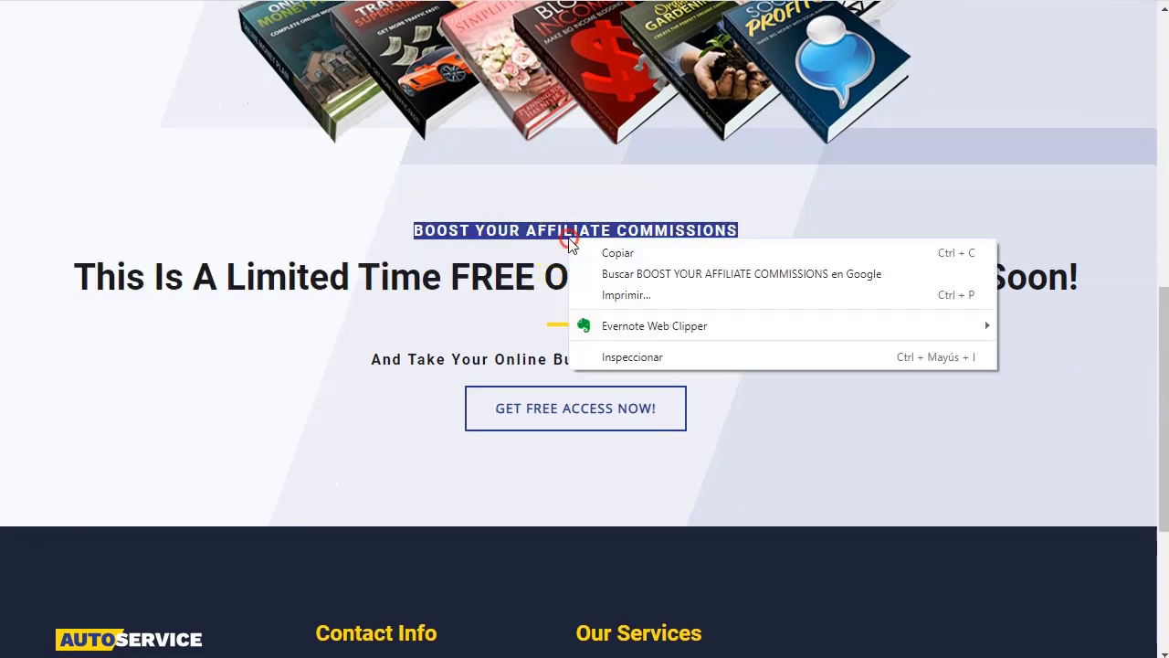
pyautogui.click(646, 254)
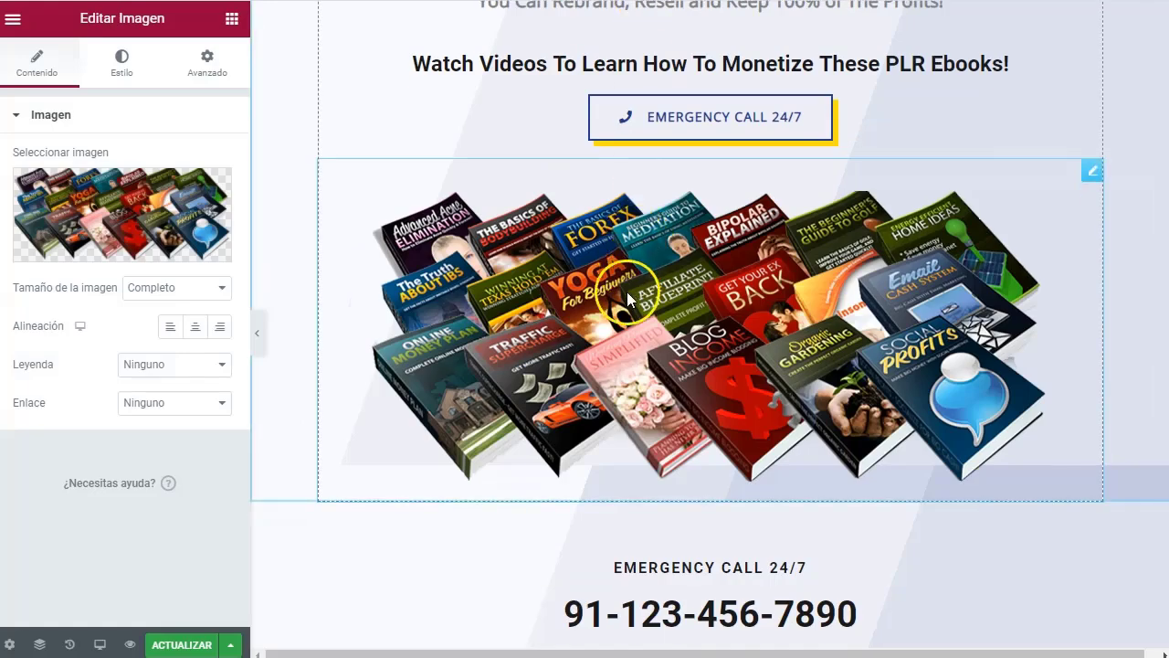
pyautogui.scroll(-3, 666, 305)
pyautogui.doubleClick(665, 307)
pyautogui.click(665, 306)
pyautogui.click(138, 177)
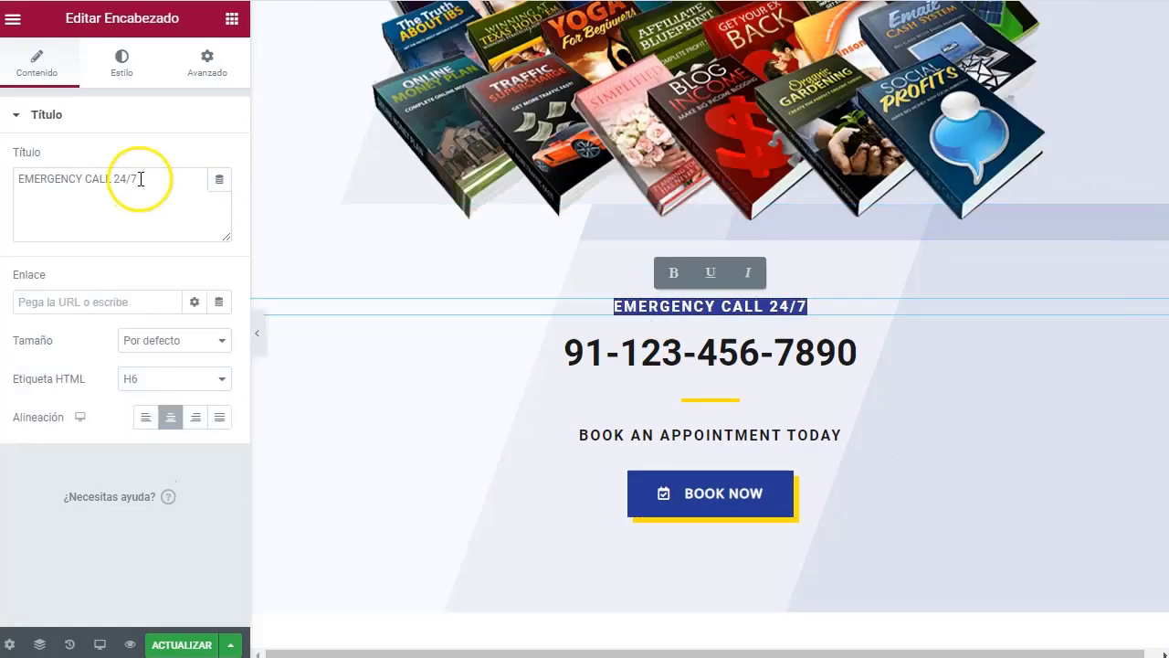
pyautogui.tripleClick(78, 178)
pyautogui.hotkey('ctrl', 'v')
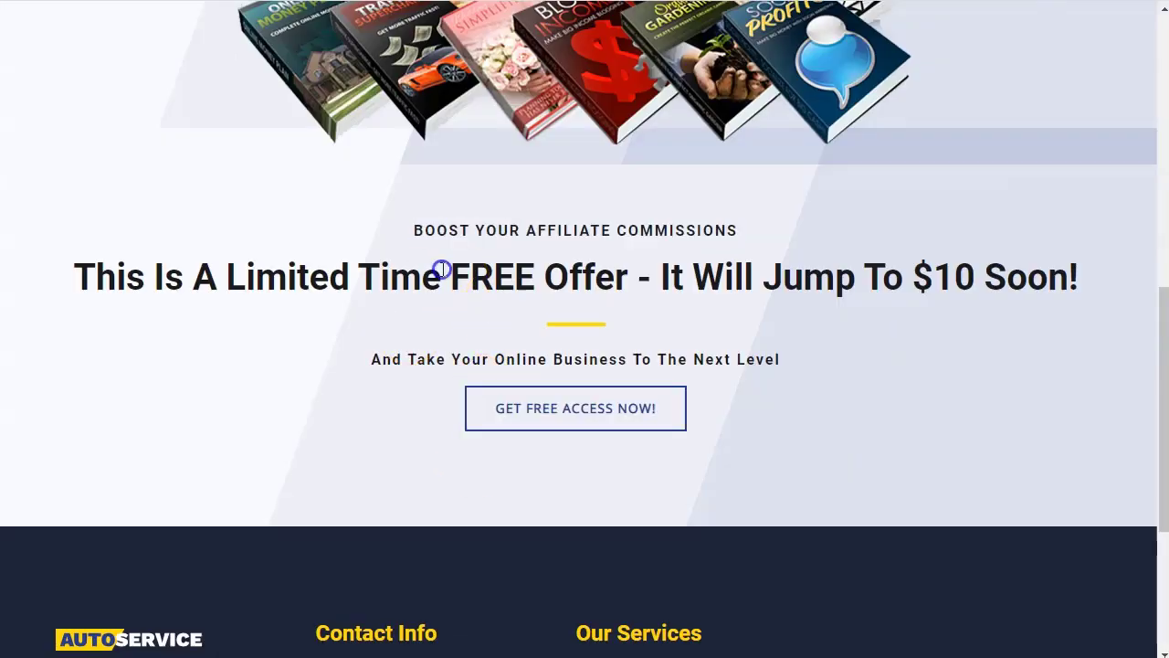
# Replace the phone number heading with "This Is A Limited Time FREE Offer - It Will Jump To $10 Soon!" from the example page
pyautogui.tripleClick(442, 270)
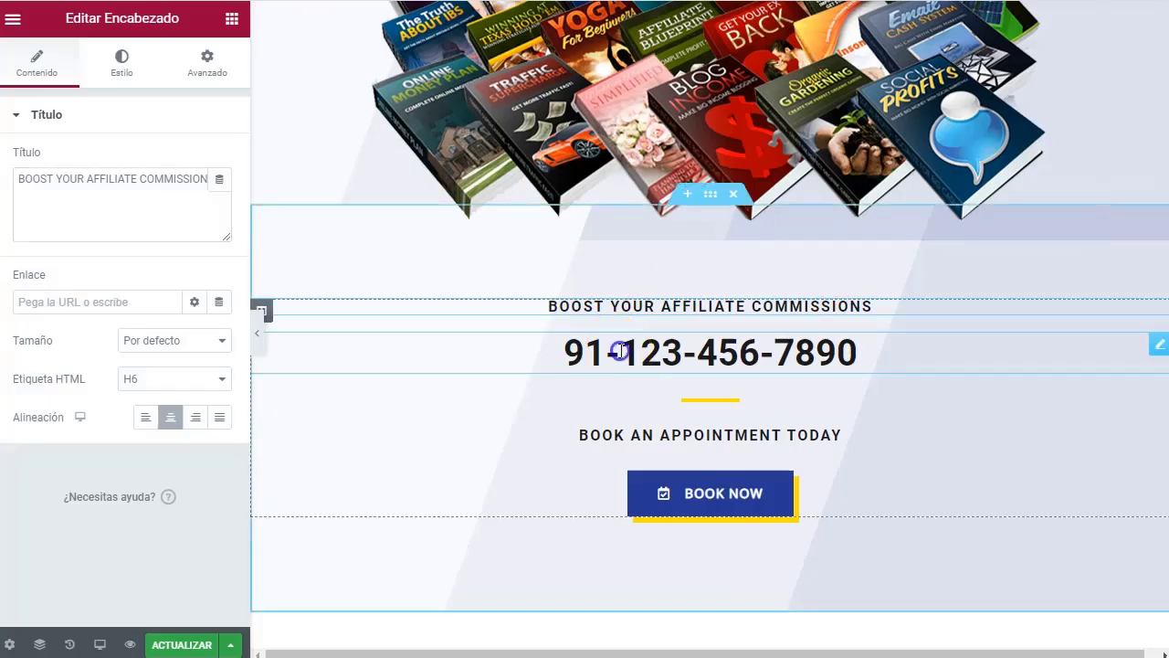
pyautogui.tripleClick(644, 352)
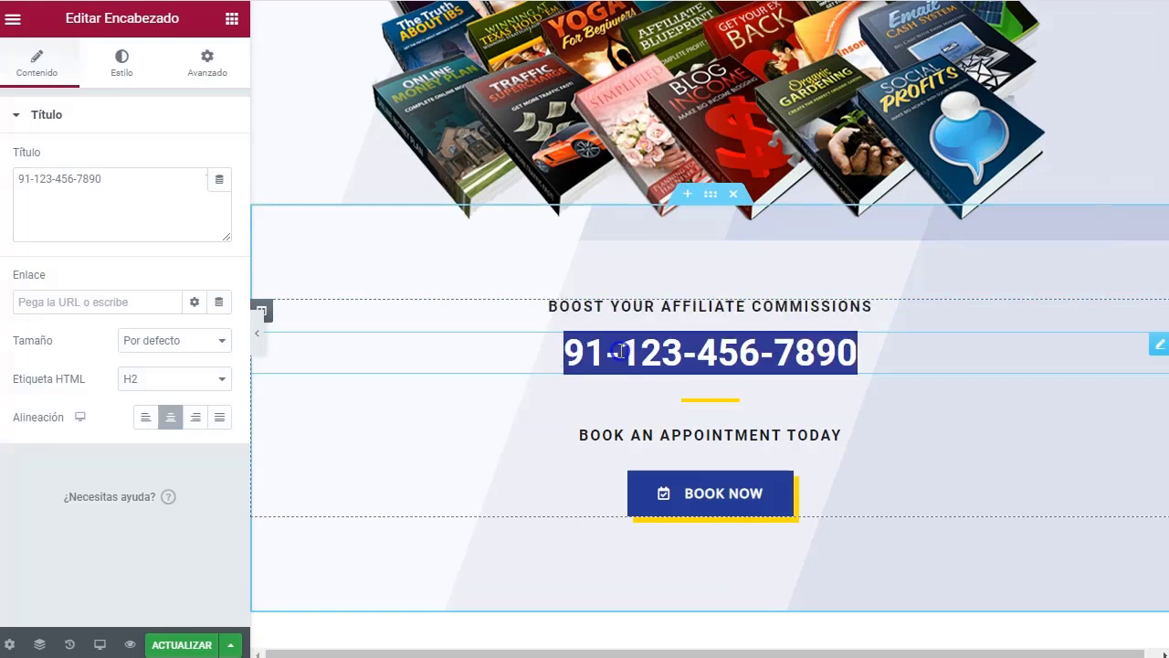
pyautogui.tripleClick(182, 204)
pyautogui.hotkey('ctrl', 'v')
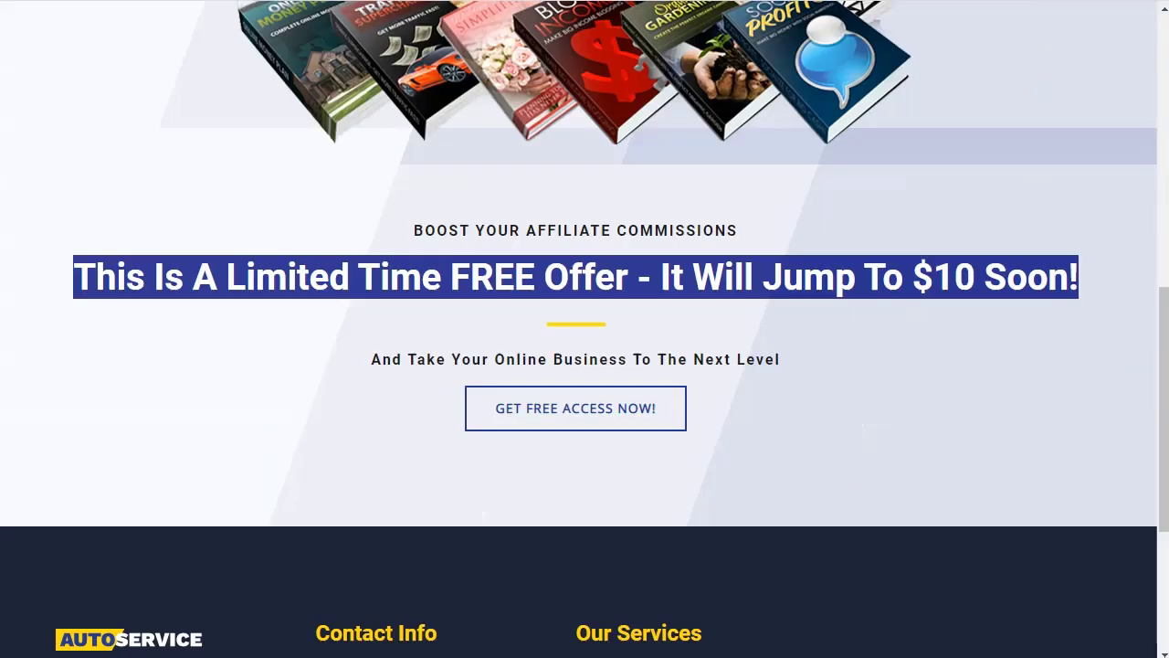
# Replace the "Book An Appointment Today" heading with "And Take Your Online Business To The Next Level", copied from the example page
pyautogui.tripleClick(540, 359)
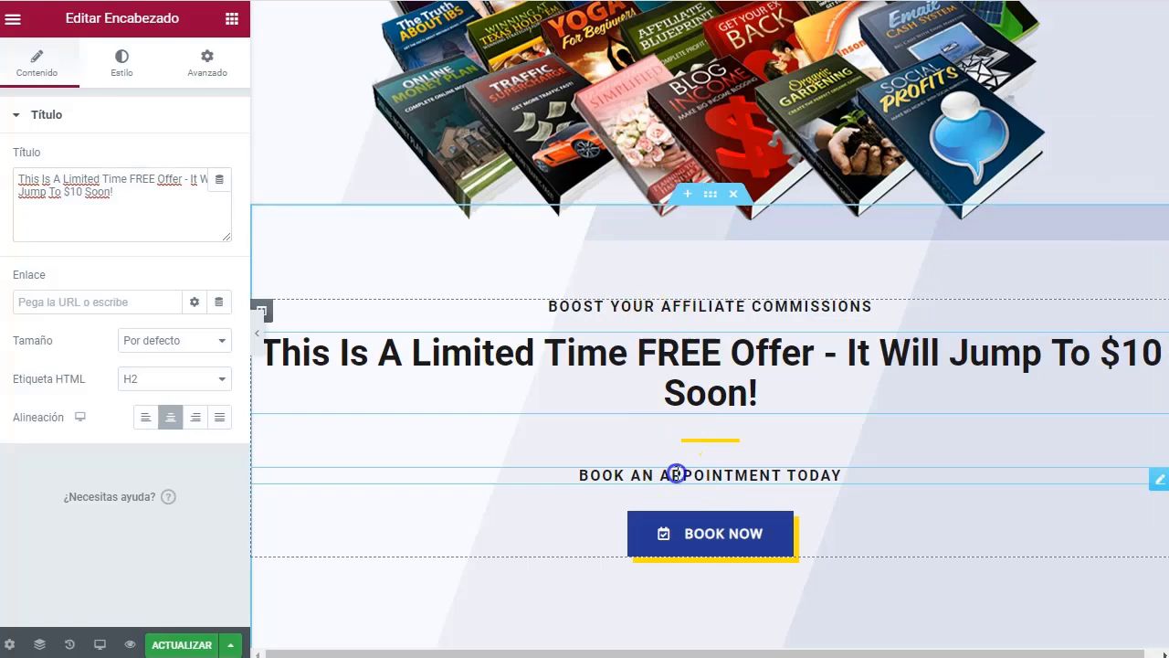
pyautogui.tripleClick(676, 474)
pyautogui.moveTo(188, 179); pyautogui.dragTo(27, 193)
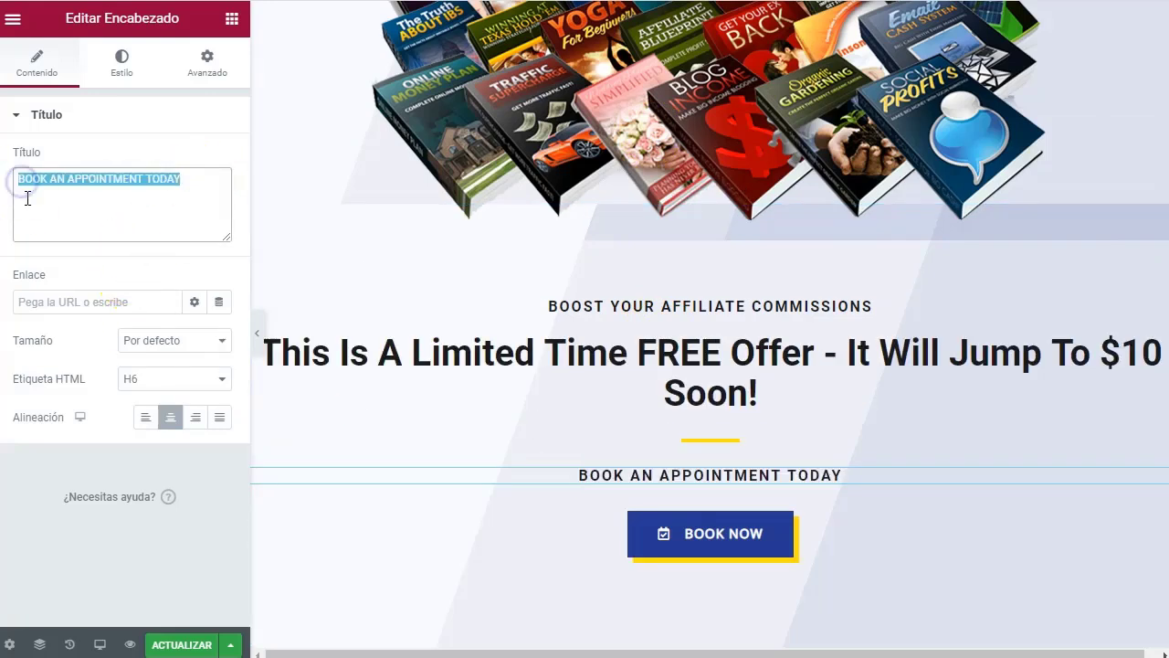
pyautogui.hotkey('ctrl', 'v')
pyautogui.click(469, 438)
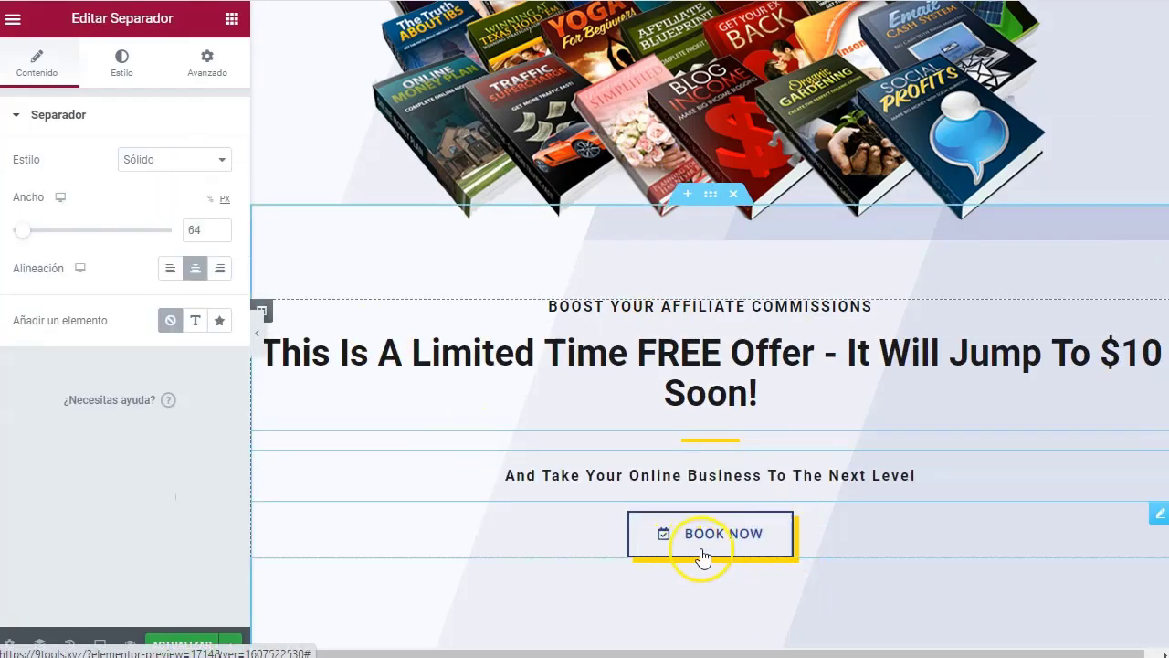
# Check the hero button's settings and the sections further down, and save the changes to the home page
pyautogui.scroll(6, 684, 334)
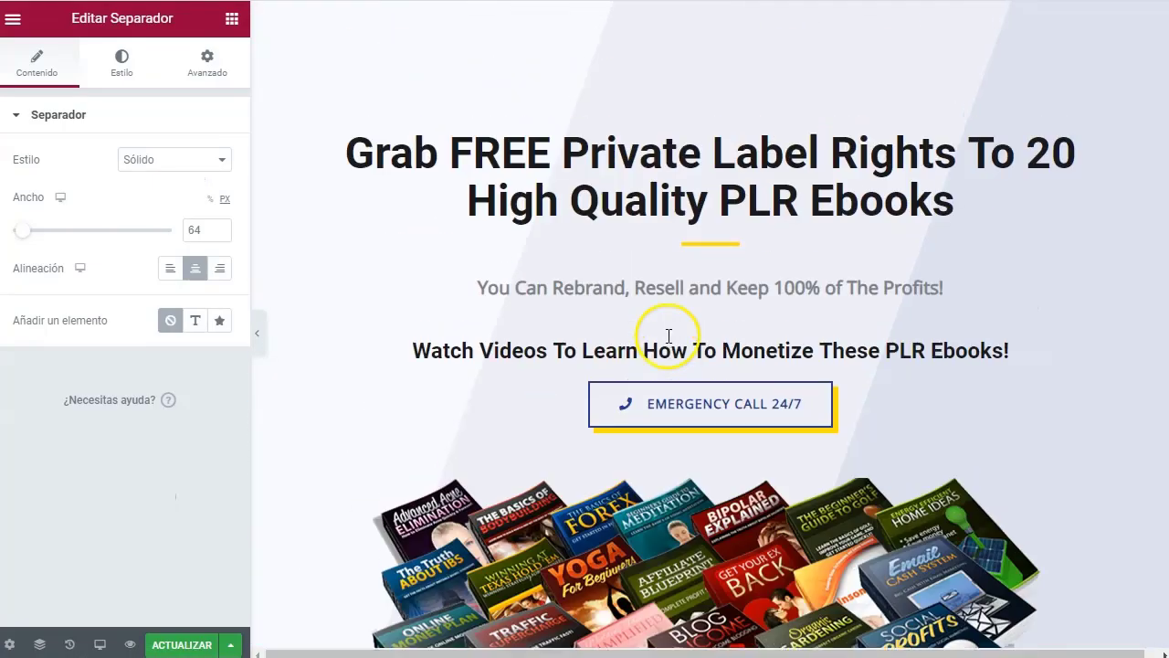
pyautogui.click(696, 423)
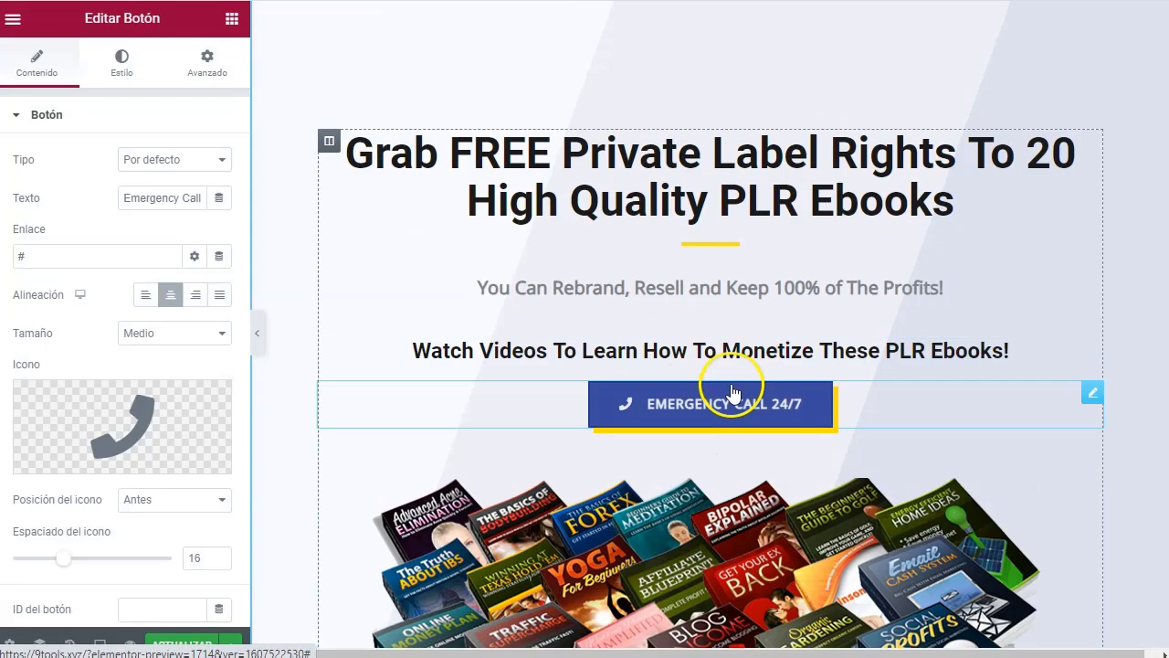
pyautogui.scroll(-2, 534, 381)
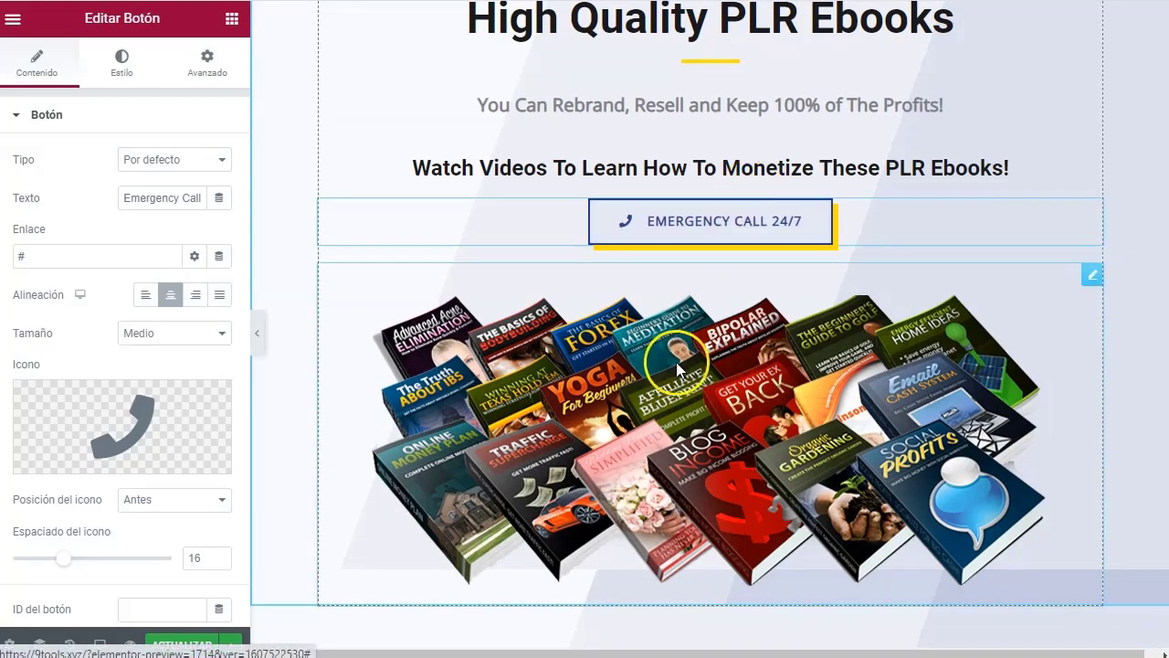
pyautogui.scroll(-3, 676, 383)
pyautogui.scroll(-3, 675, 430)
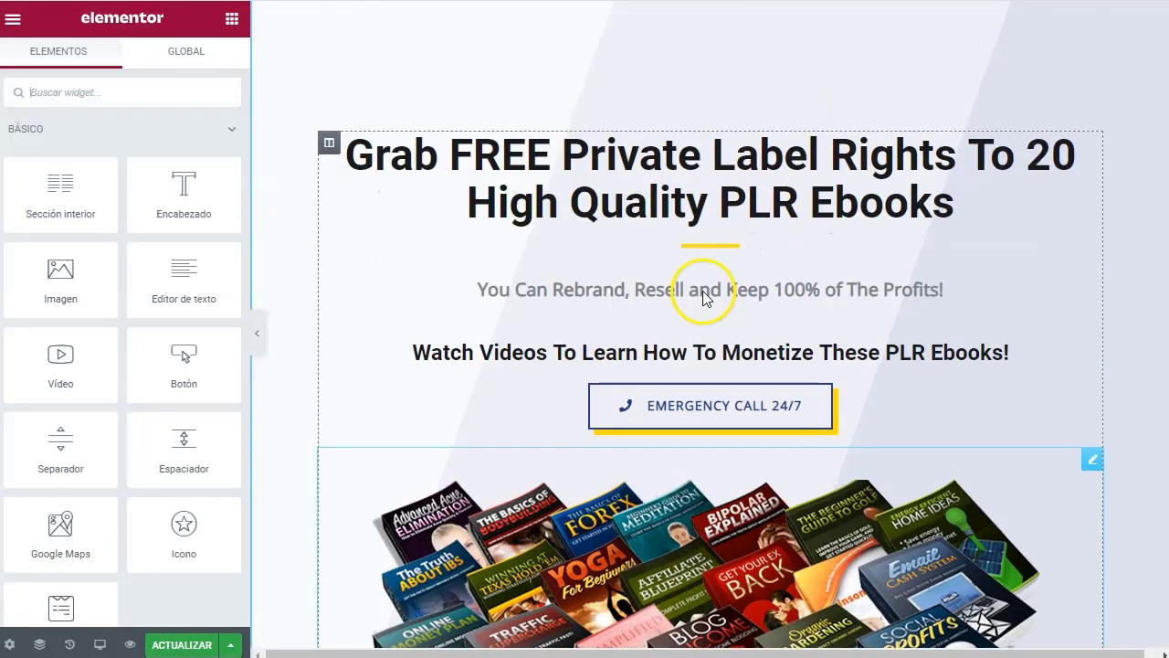
pyautogui.scroll(1, 822, 183)
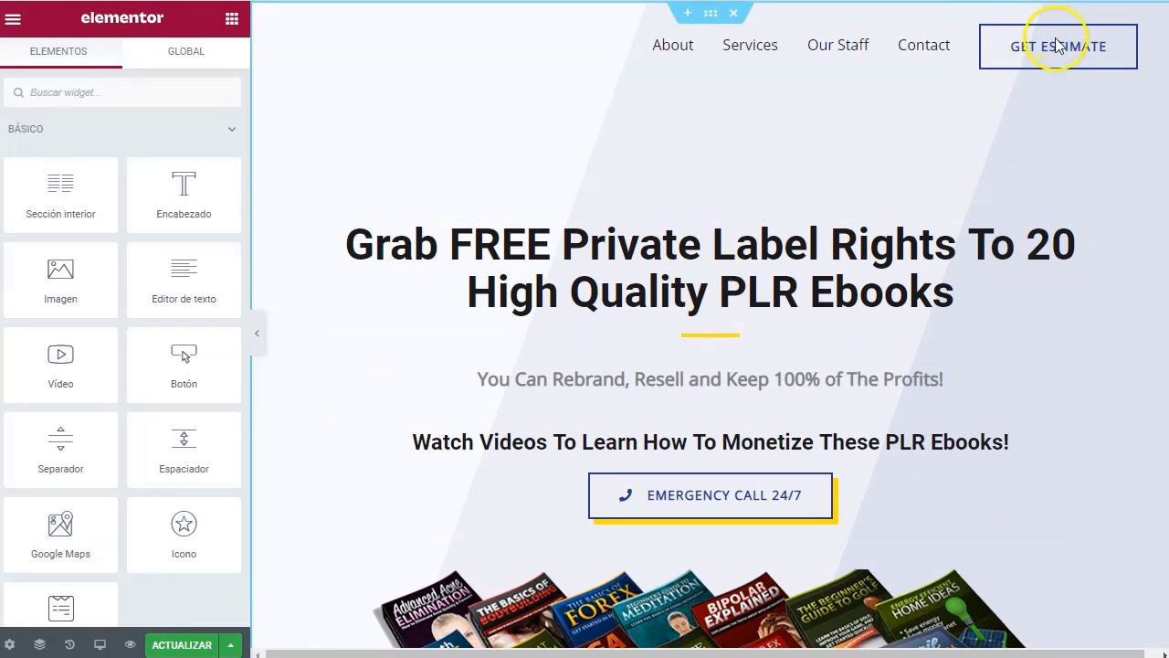
pyautogui.click(185, 646)
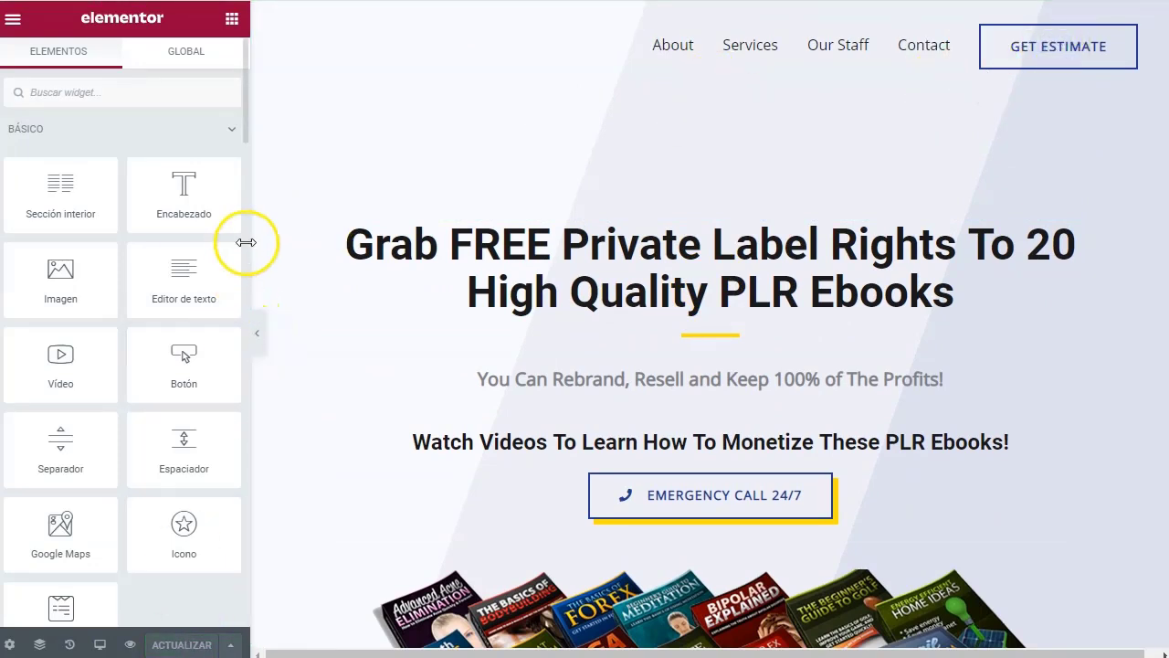
# Show the page at full width and try to select the AUTOSERVICE logo in the header for editing
pyautogui.click(259, 336)
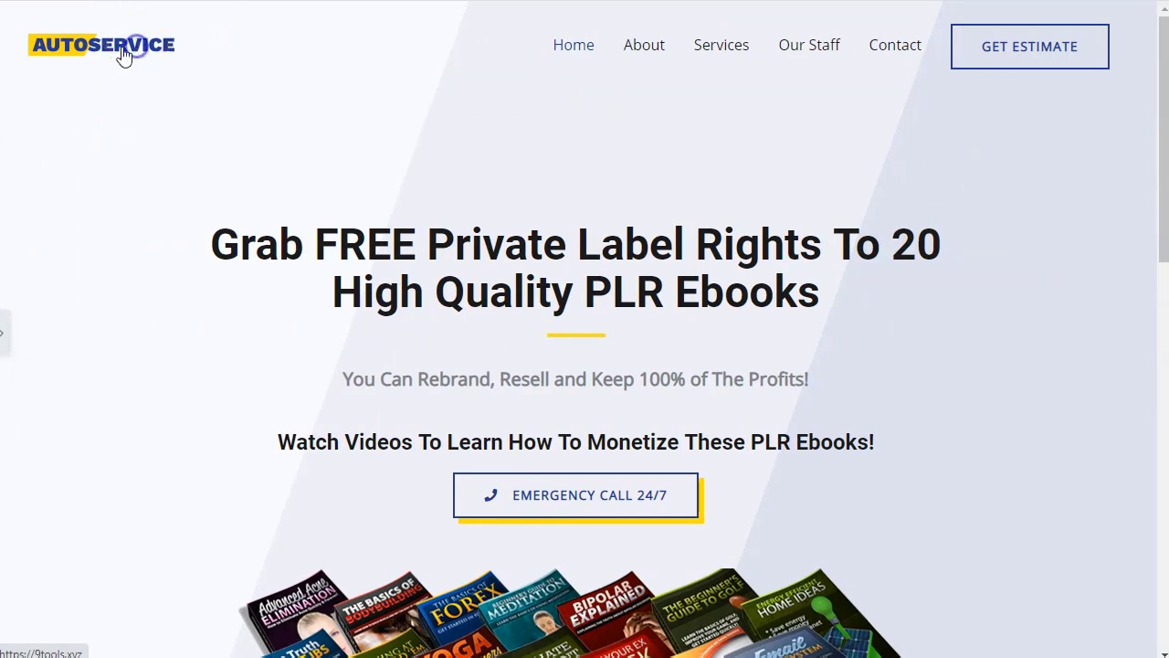
pyautogui.click(78, 49)
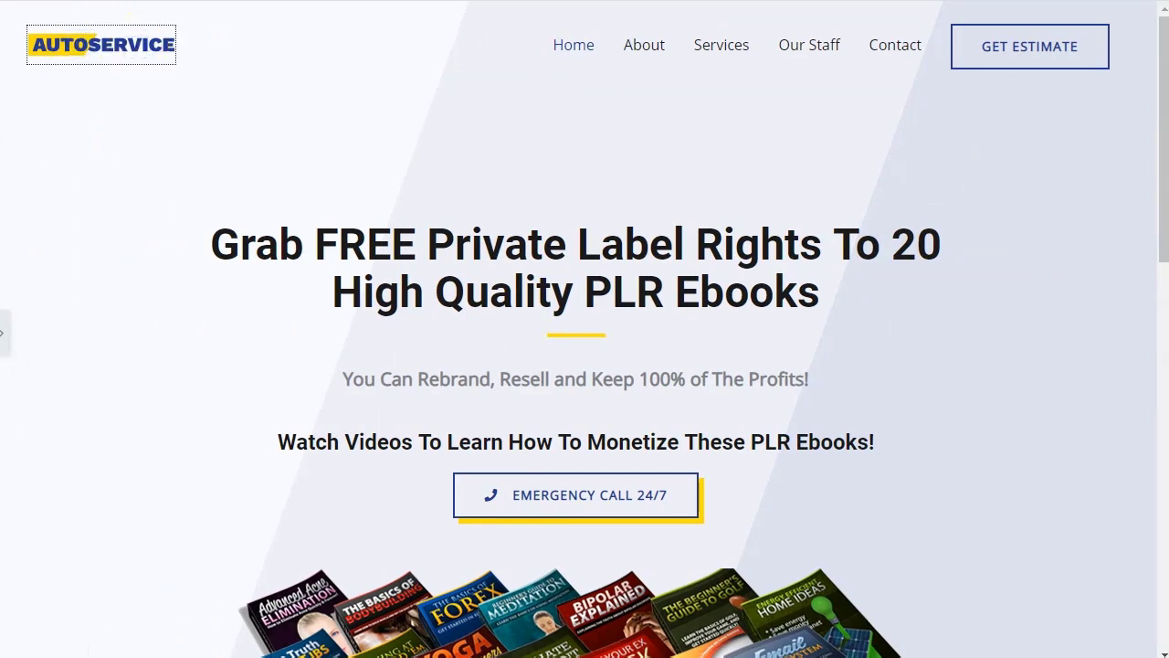
pyautogui.click(6, 335)
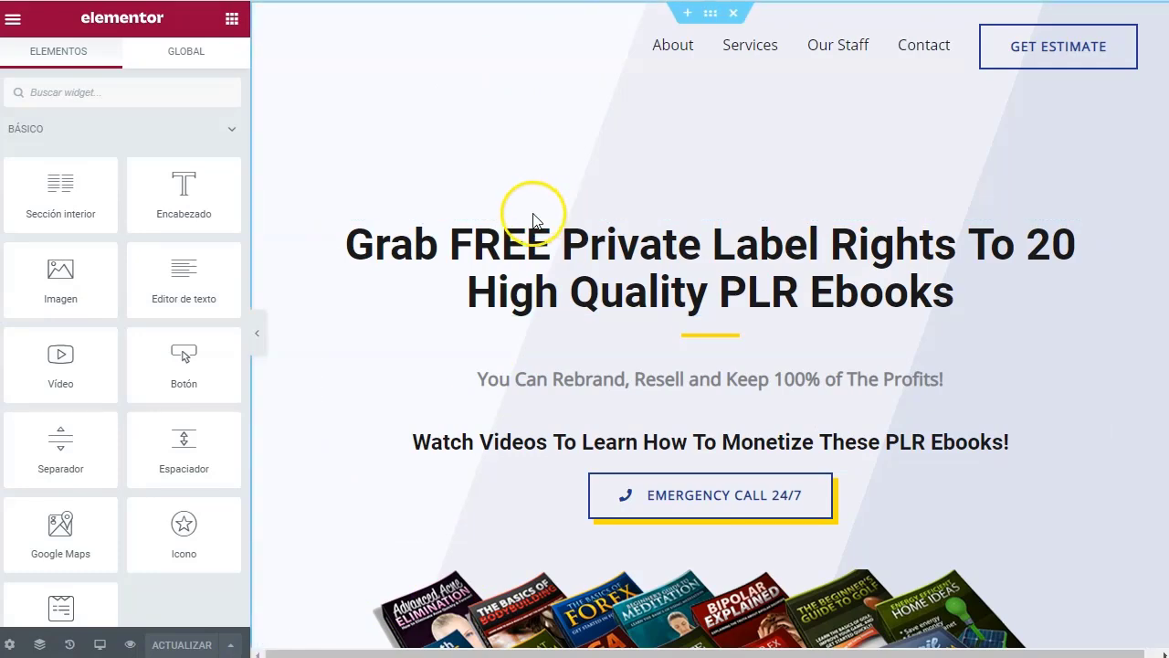
# Examine the whole edited page at reduced zoom, and its header with the logo and menu at full width
pyautogui.hotkey('ctrl', '-')
pyautogui.hotkey('ctrl', '-')
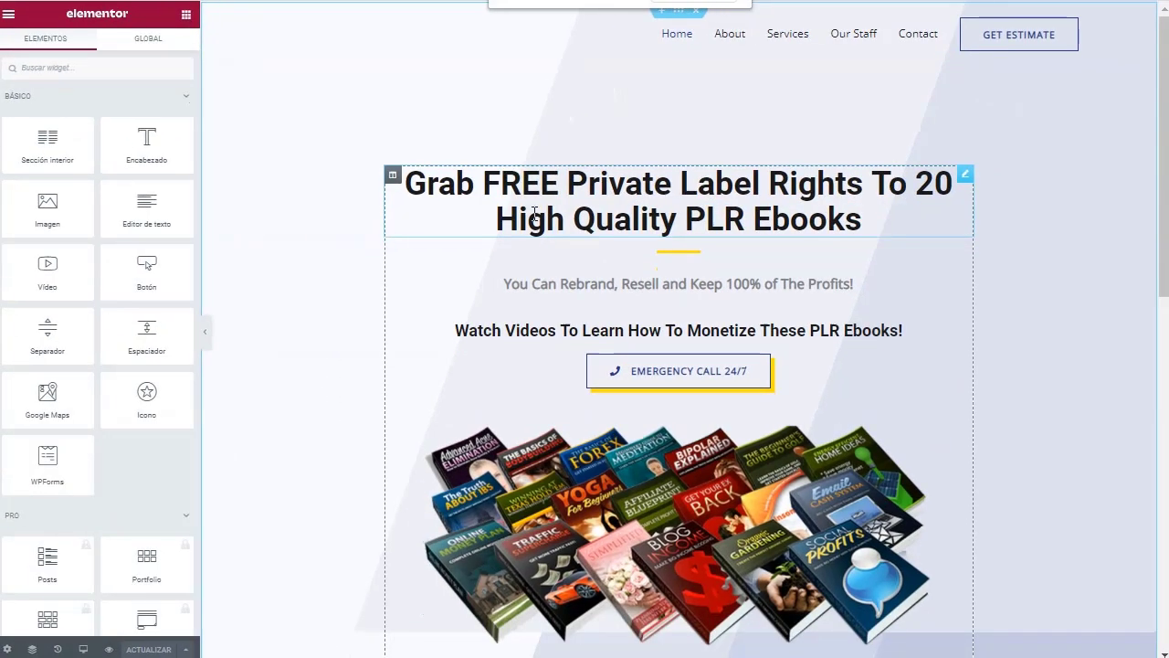
pyautogui.hotkey('ctrl', '-')
pyautogui.hotkey('ctrl', '-')
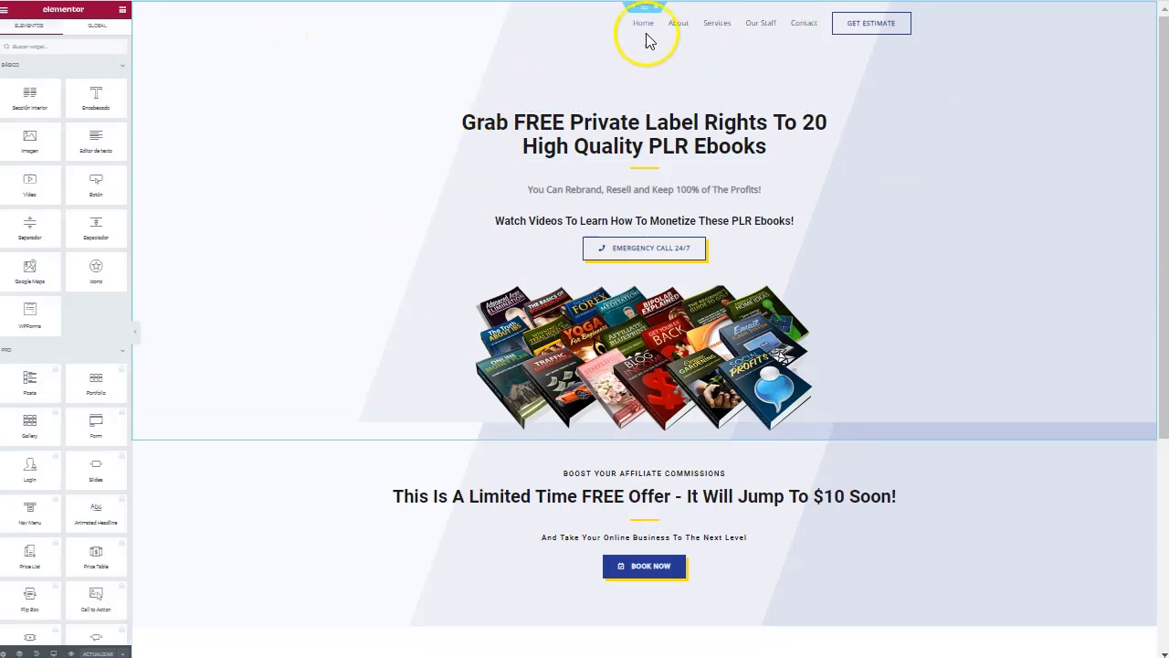
pyautogui.hotkey('ctrl', '+')
pyautogui.hotkey('ctrl', '+')
pyautogui.hotkey('ctrl', '+')
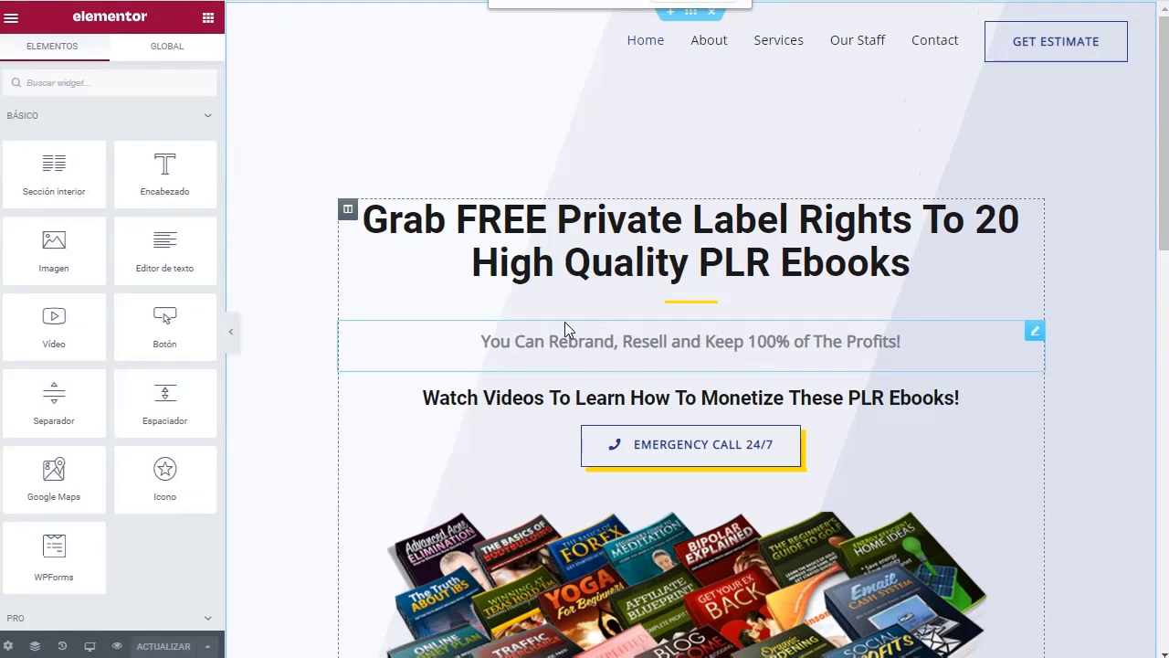
pyautogui.hotkey('ctrl', '+')
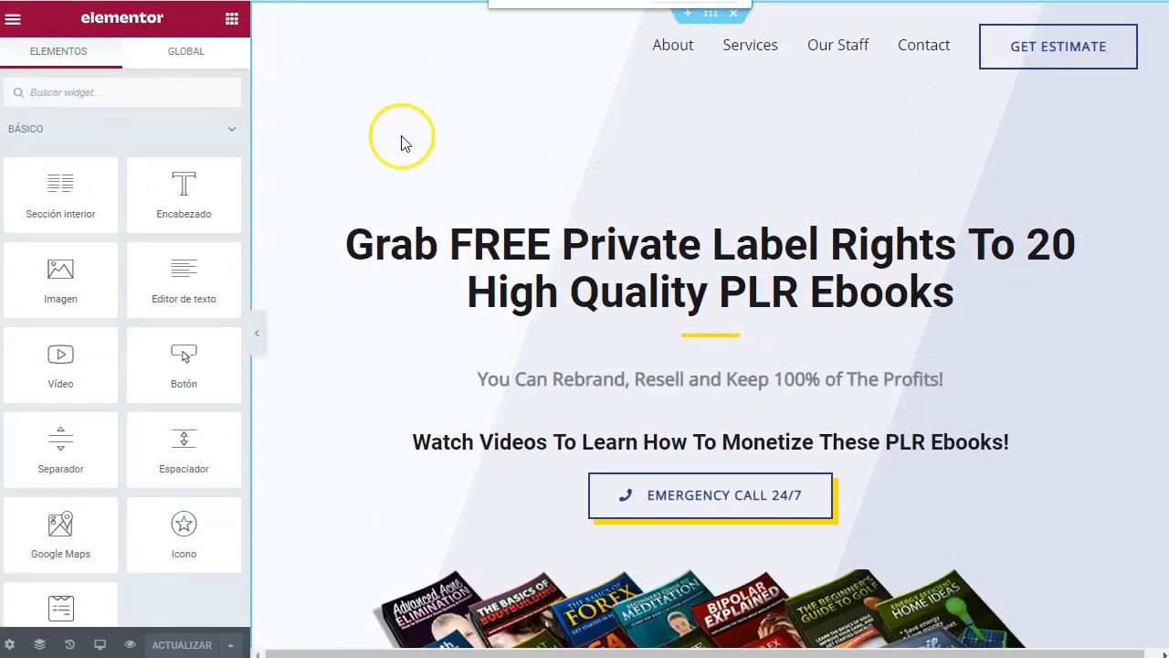
pyautogui.click(256, 334)
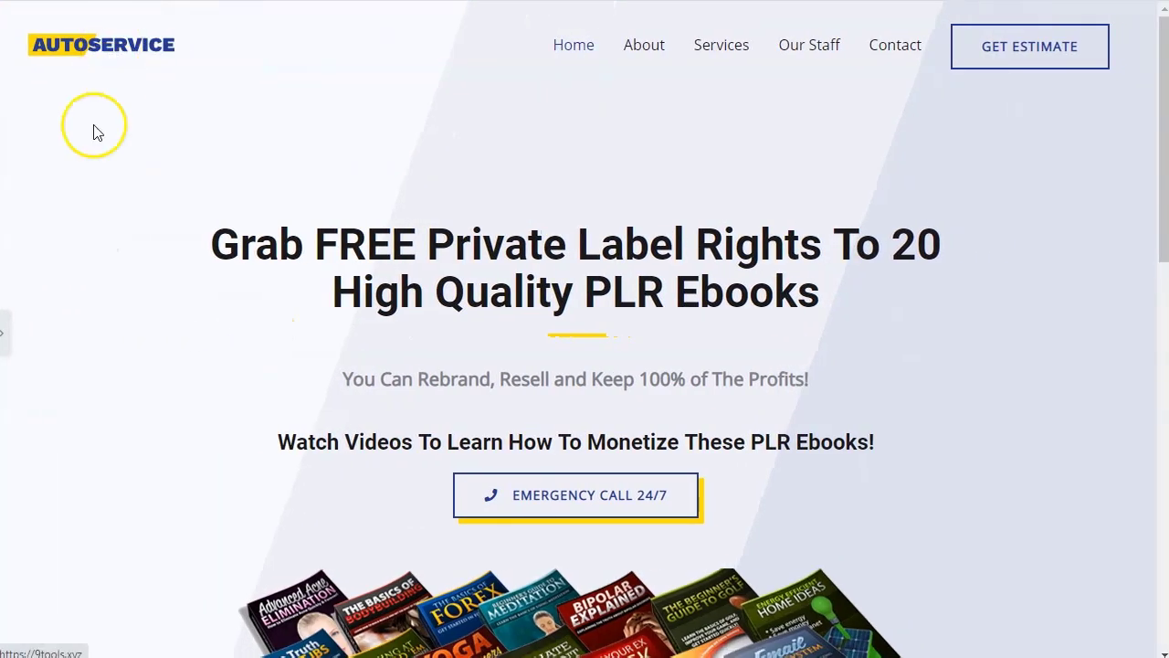
# Exit the Elementor editor to the WordPress dashboard, dismiss the block editor's welcome guide and show the list of all pages
pyautogui.click(5, 337)
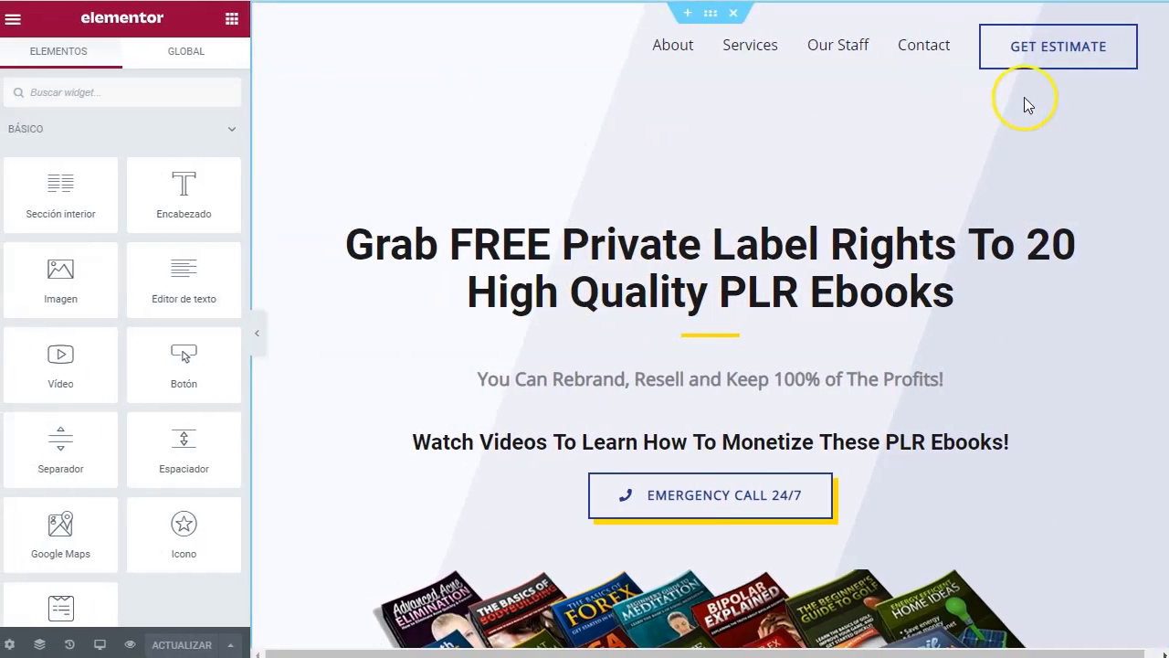
pyautogui.scroll(-7, 676, 190)
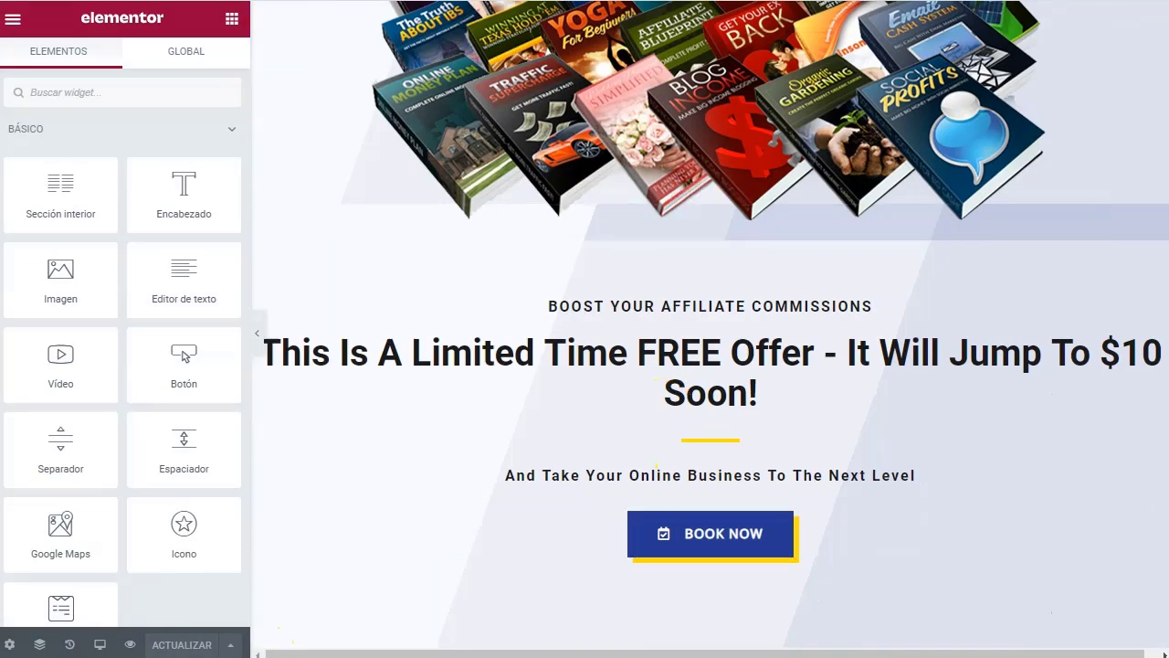
pyautogui.scroll(9, 609, 241)
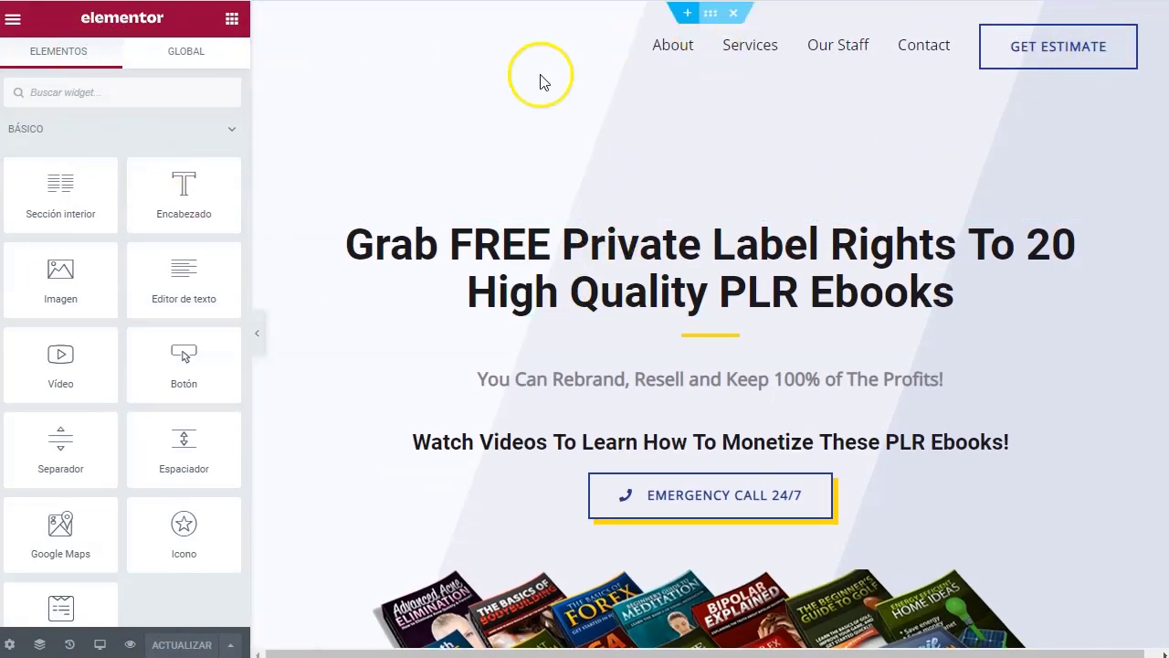
pyautogui.click(13, 19)
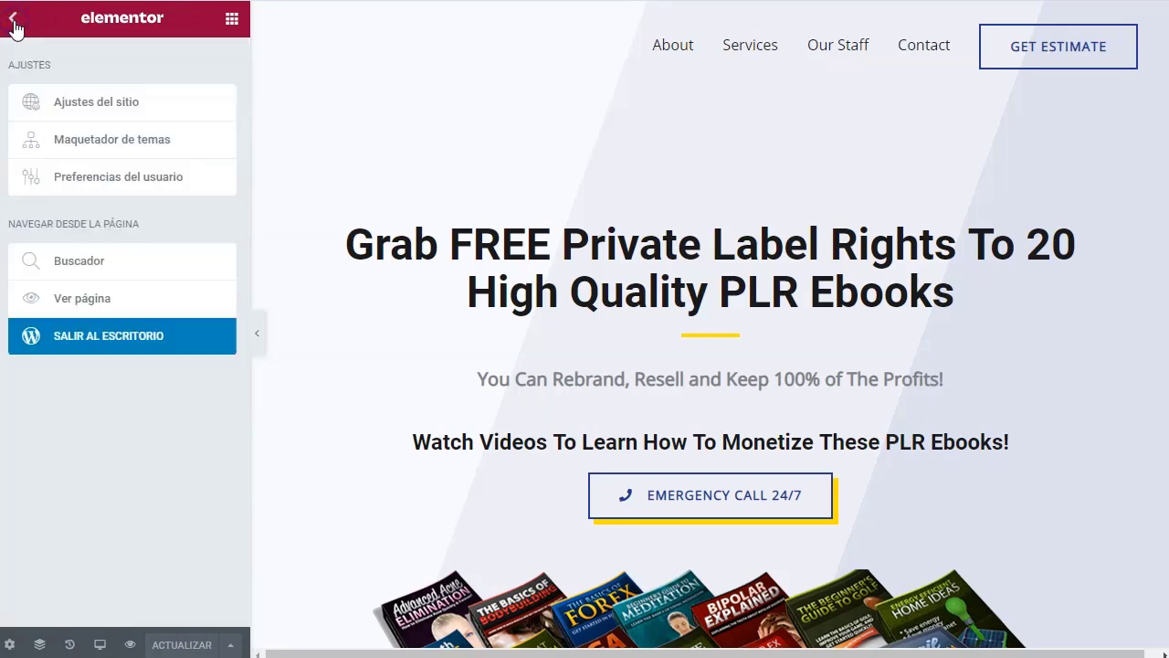
pyautogui.click(122, 336)
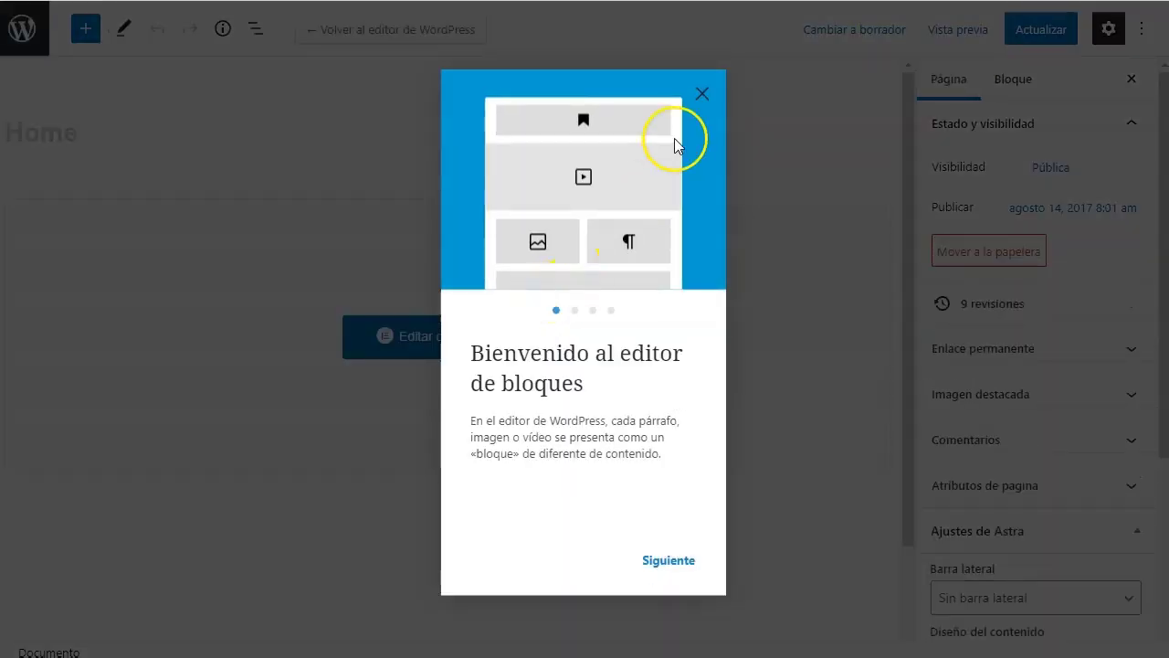
pyautogui.click(700, 95)
pyautogui.click(24, 29)
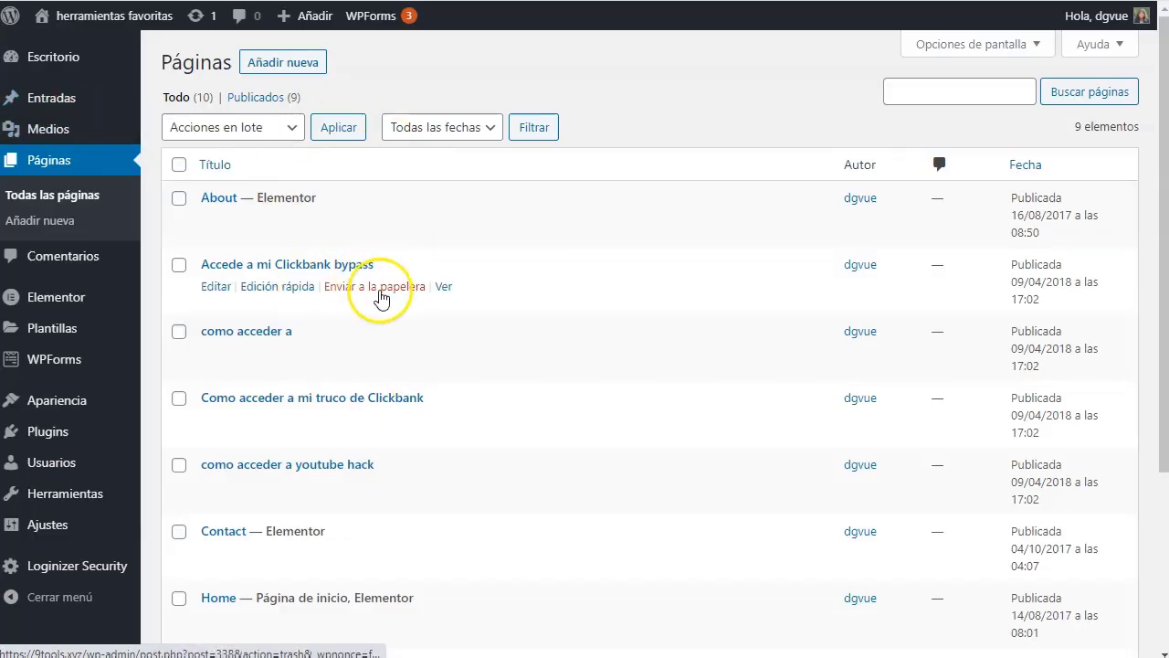
# Look through the list of pages and open the live site in a separate browser tab
pyautogui.scroll(-1, 382, 297)
pyautogui.scroll(-2, 553, 392)
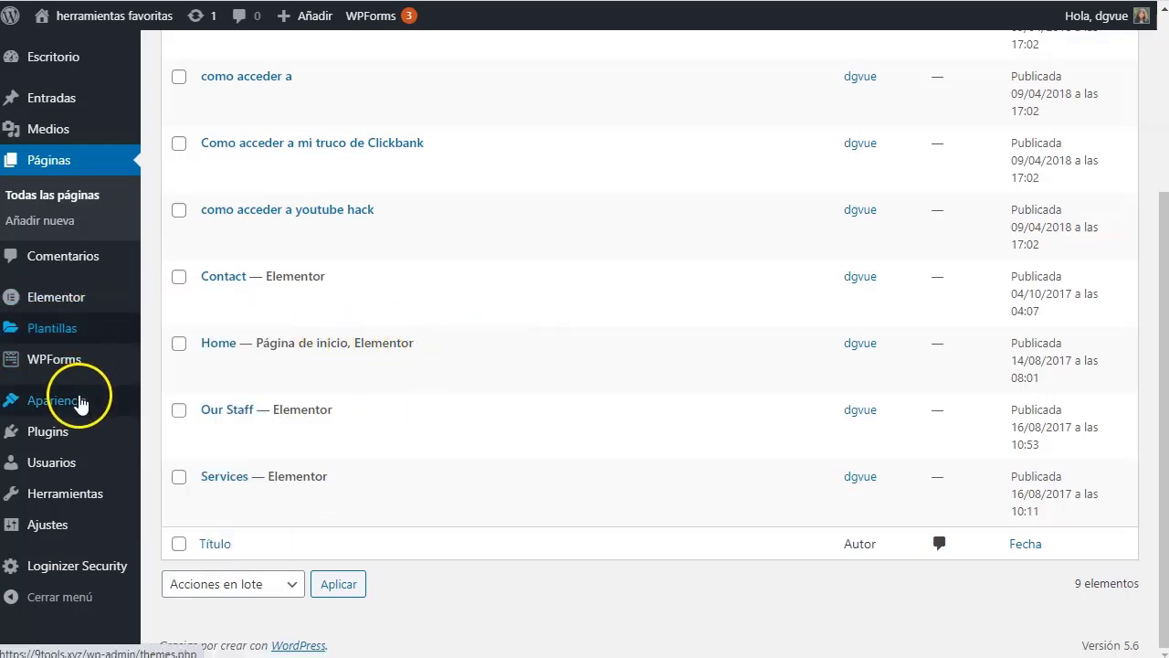
pyautogui.scroll(1, 477, 276)
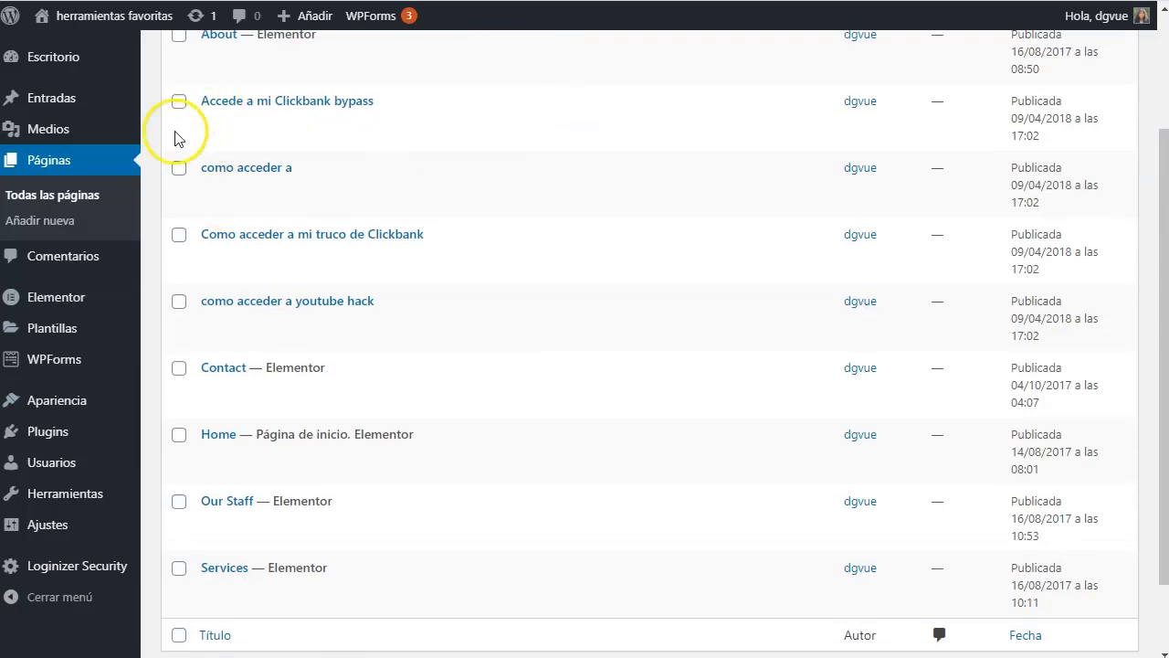
pyautogui.scroll(2, 67, 31)
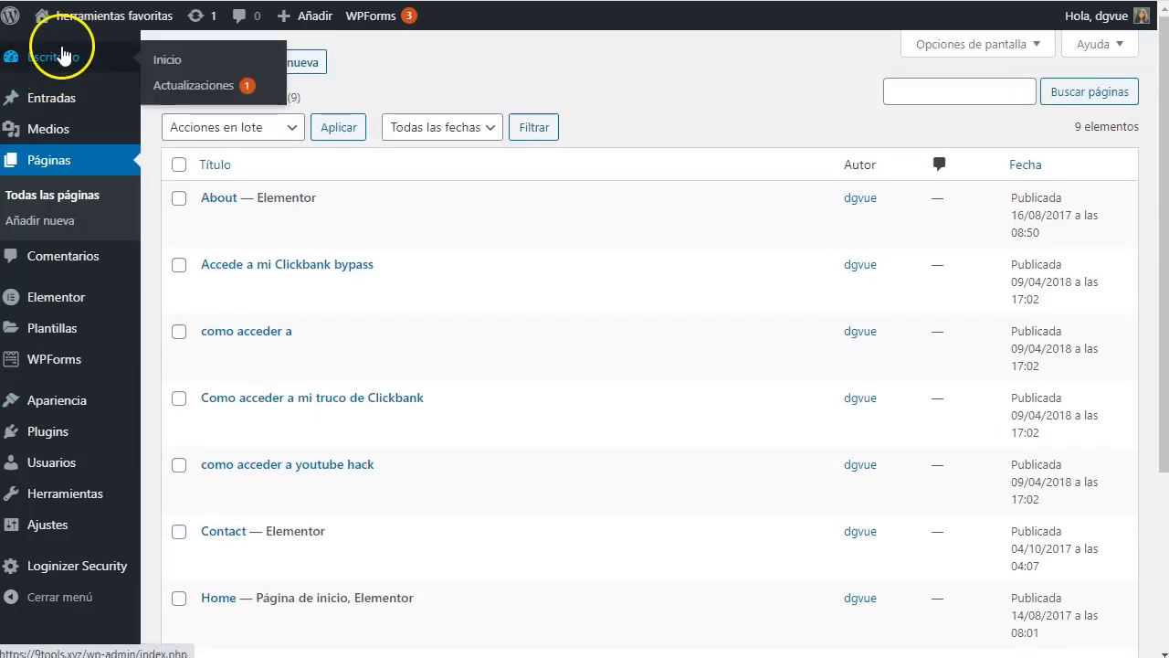
pyautogui.rightClick(78, 46)
pyautogui.click(108, 55)
pyautogui.hotkey('ctrl', 'Tab')
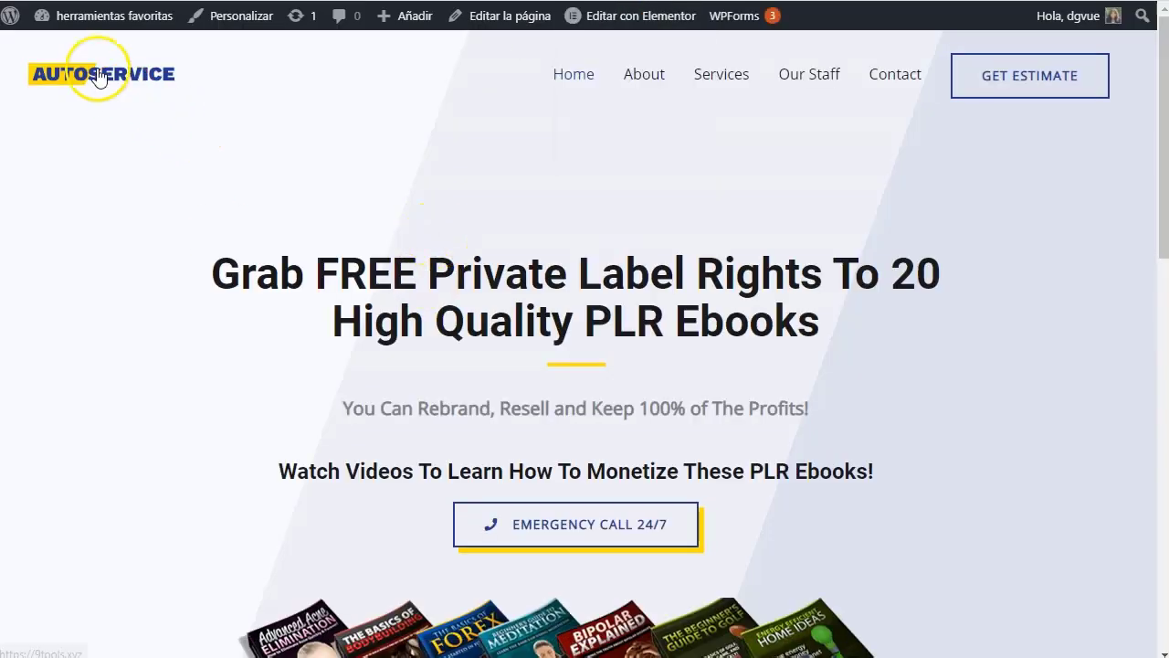
# Open the theme customizer for the home page and go to the header's site identity settings
pyautogui.click(228, 20)
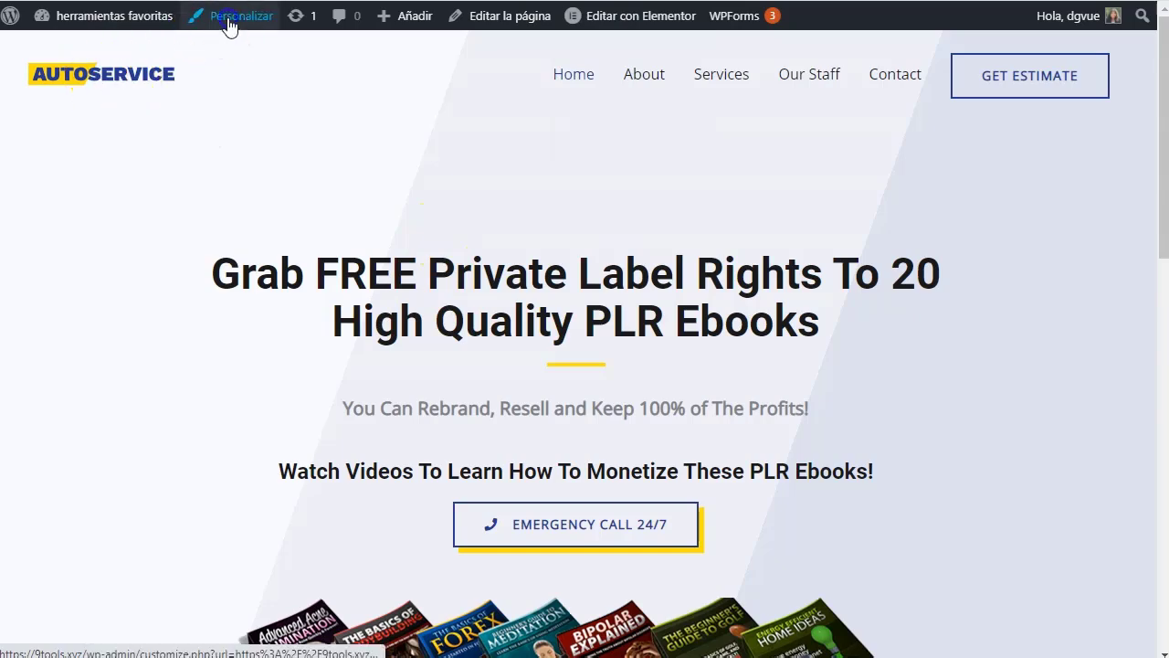
pyautogui.click(140, 79)
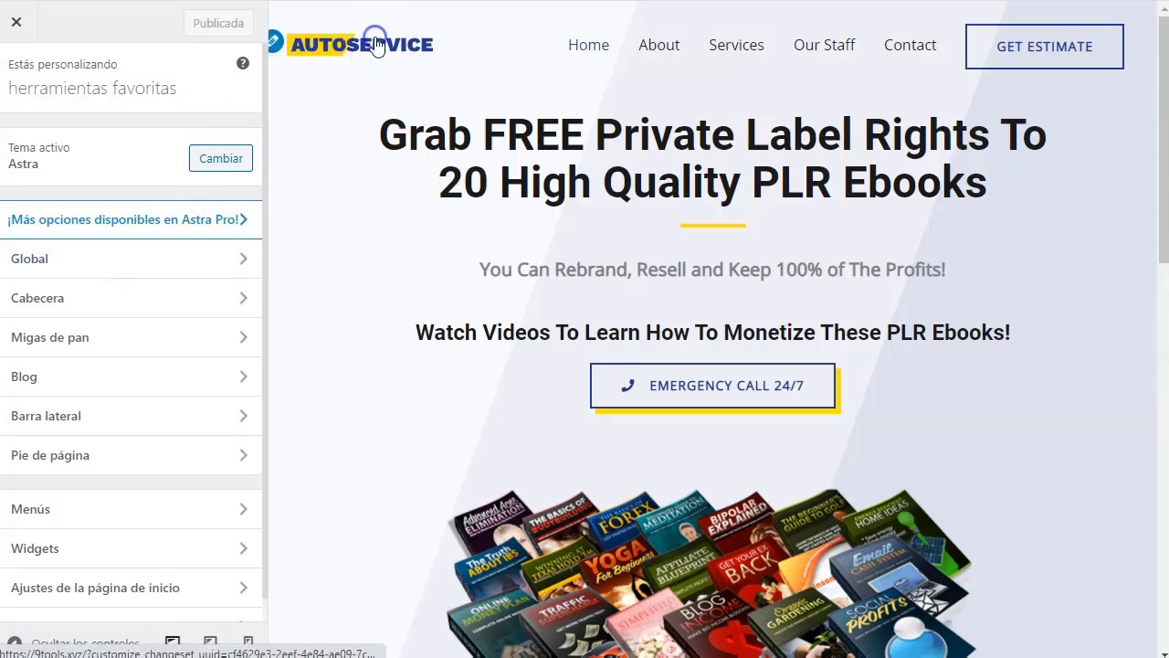
pyautogui.click(378, 53)
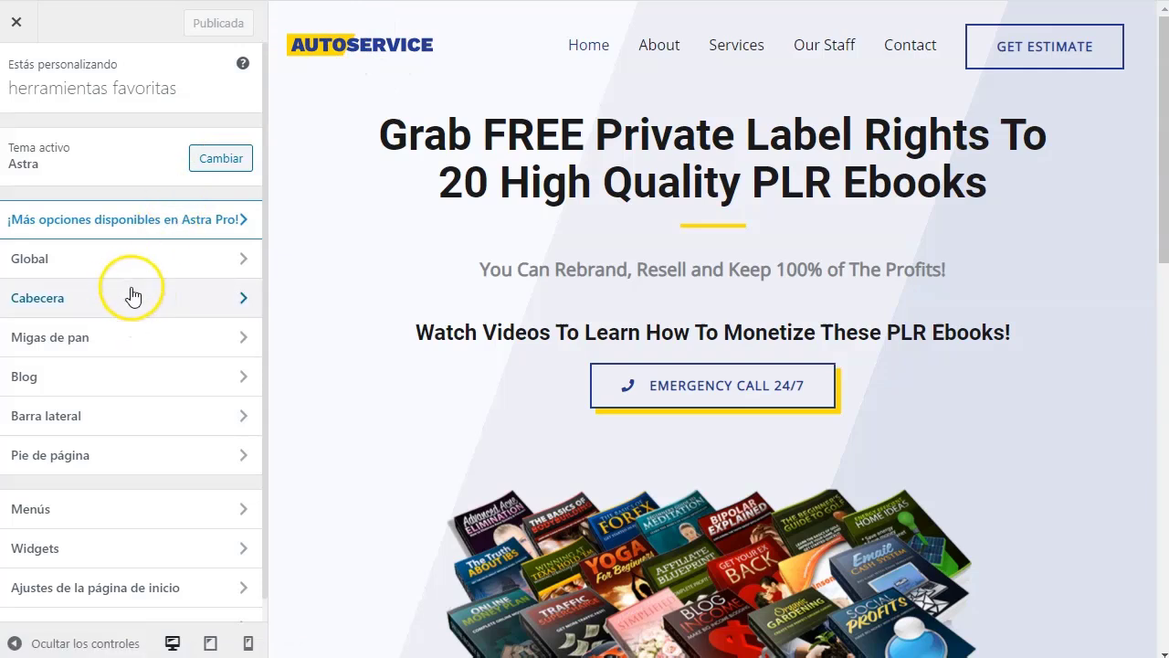
pyautogui.click(237, 299)
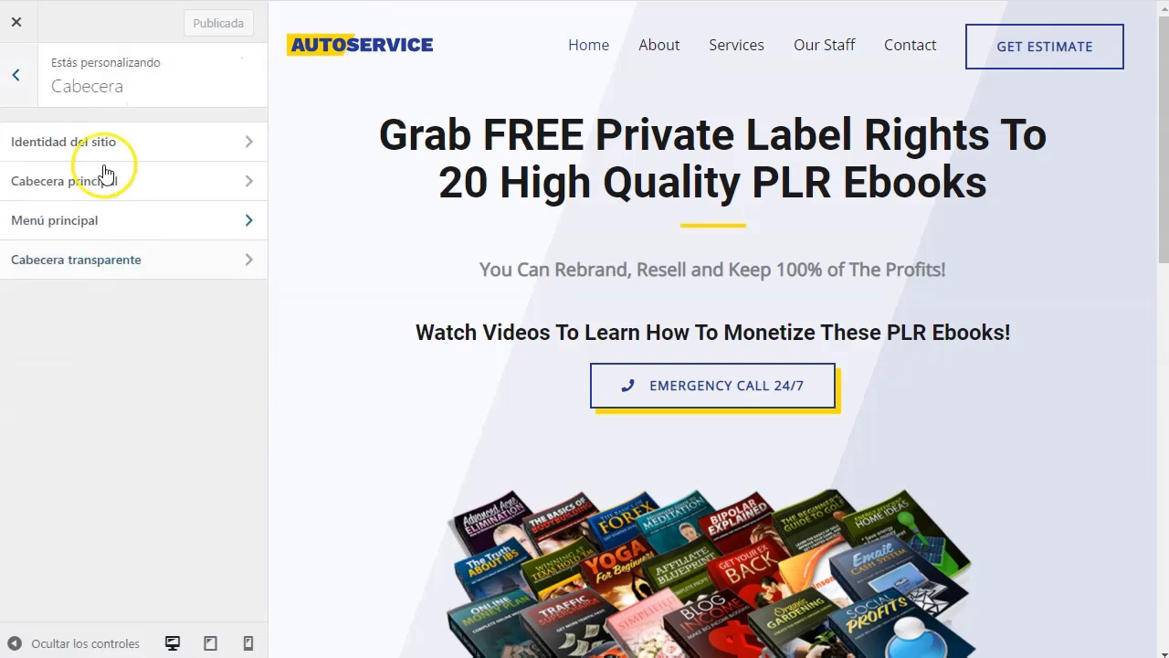
pyautogui.click(126, 146)
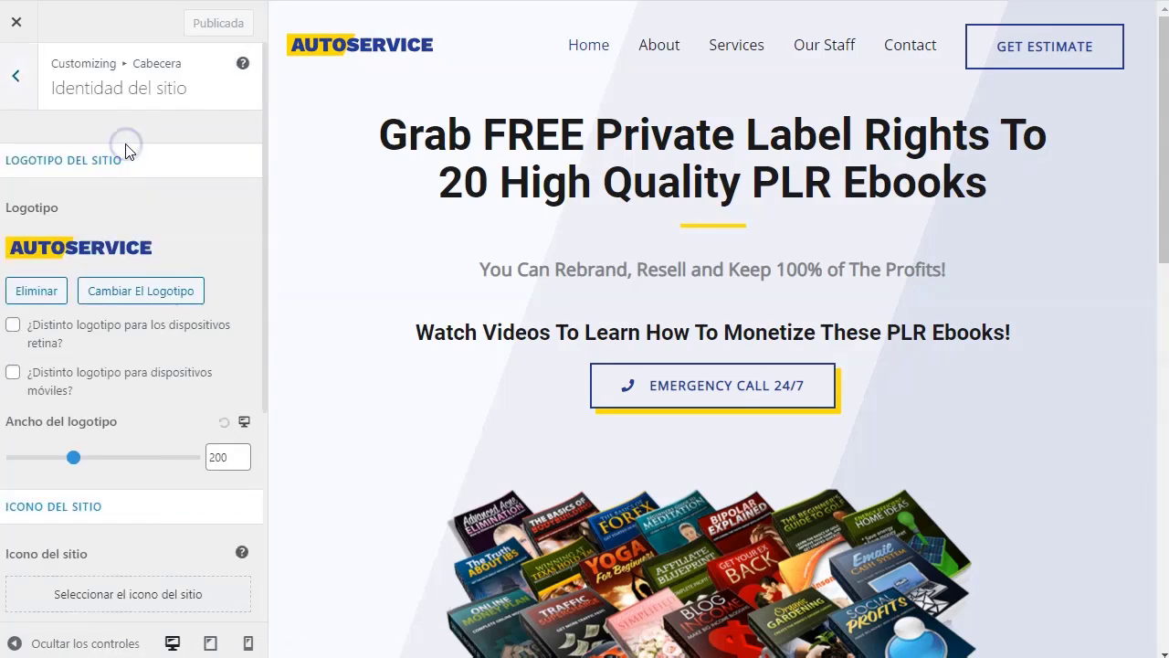
# Replace the AUTOSERVICE header logo with the uploaded image PLR-FREE.jpg, keeping the full "LEAD MAGNETS FREE" picture in the crop
pyautogui.click(143, 291)
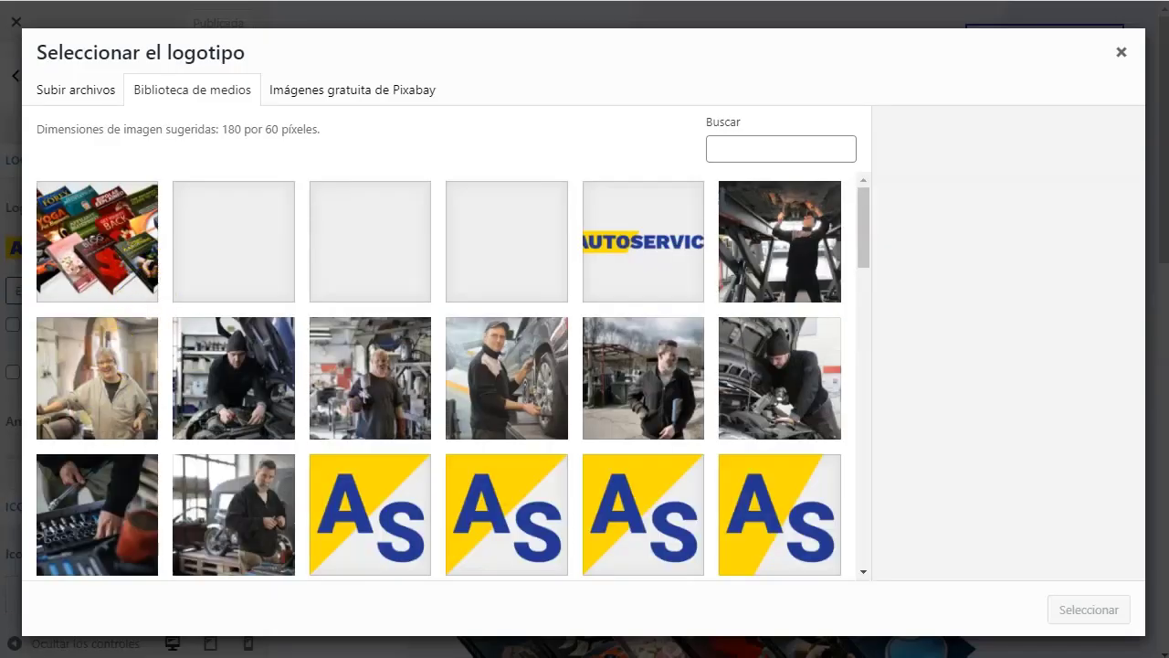
pyautogui.moveTo(110, 151); pyautogui.dragTo(352, 256)
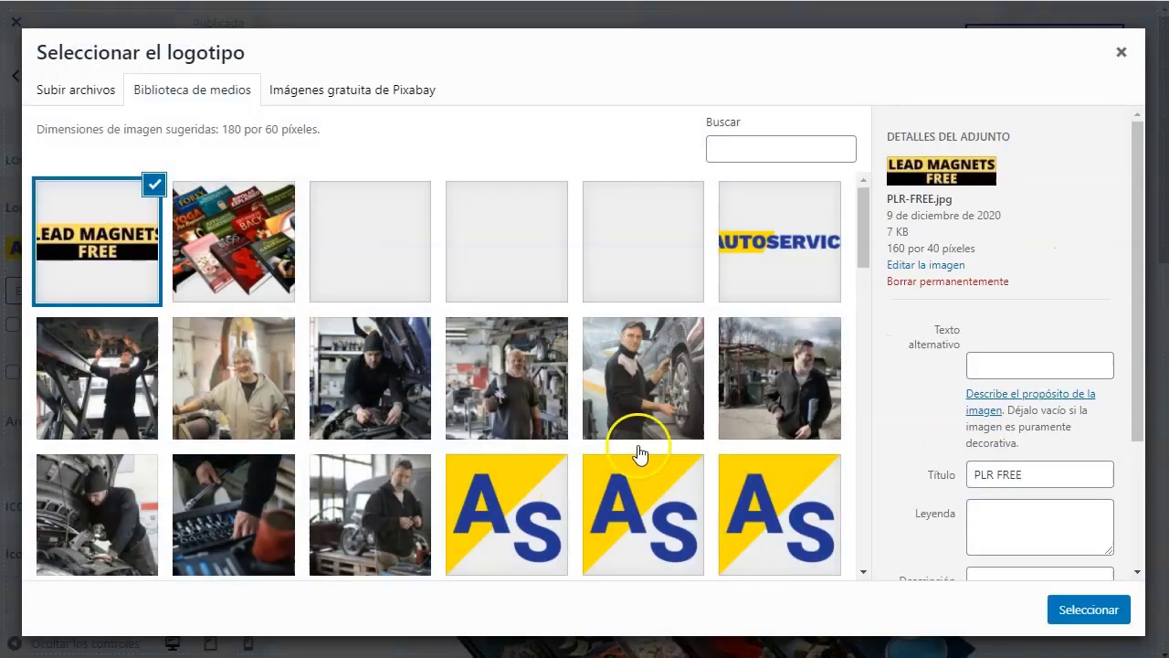
pyautogui.click(1082, 607)
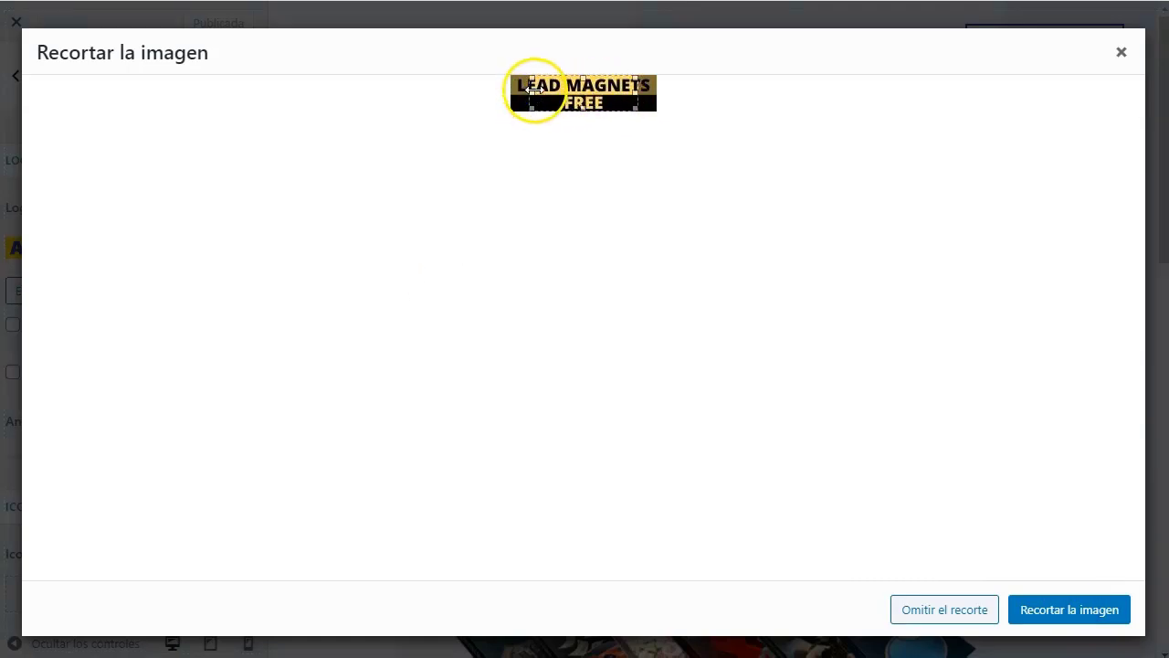
pyautogui.moveTo(510, 89); pyautogui.dragTo(633, 92)
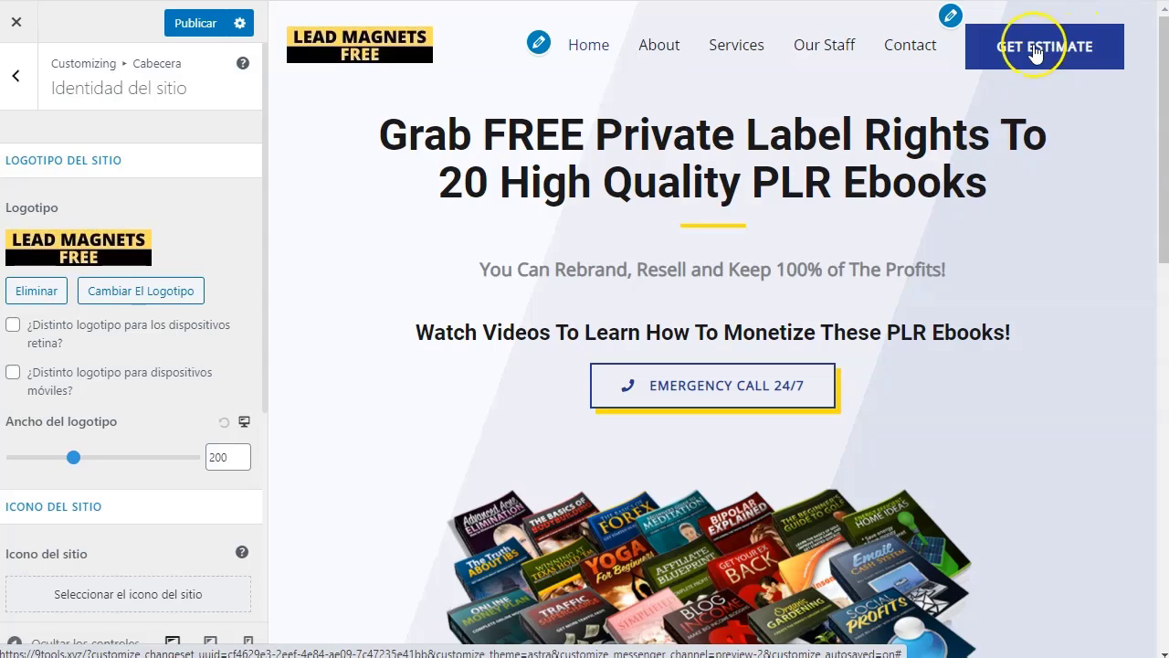
# Remove the "Get Estimate" button from the header by setting the main menu's last element to Ninguno
pyautogui.click(950, 15)
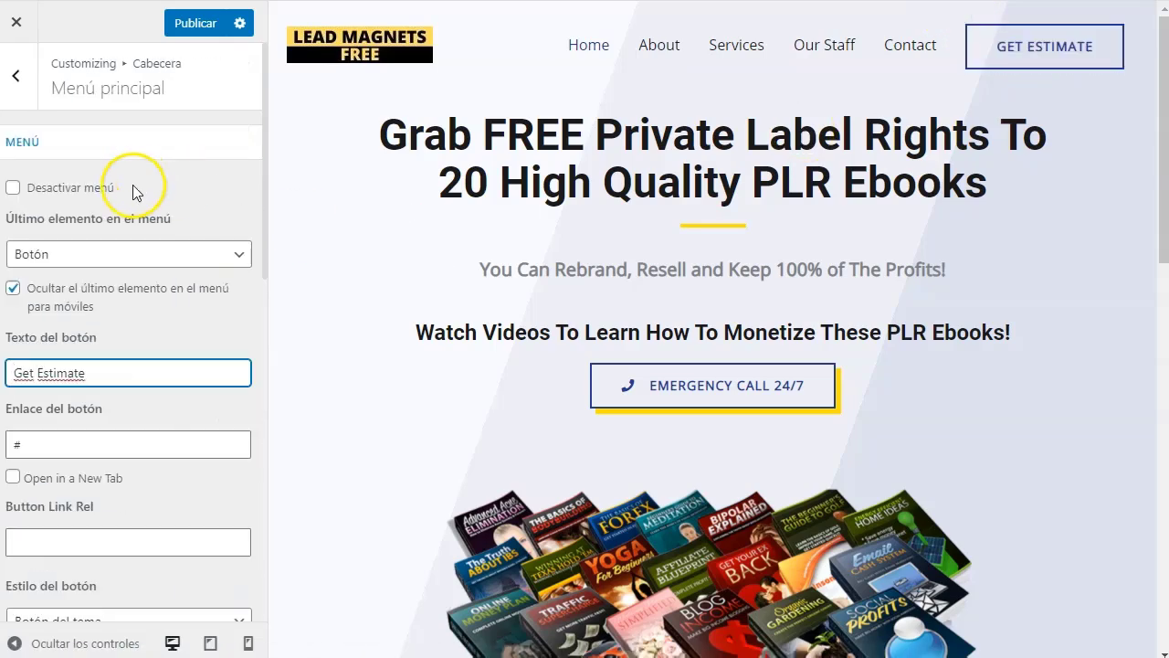
pyautogui.click(94, 255)
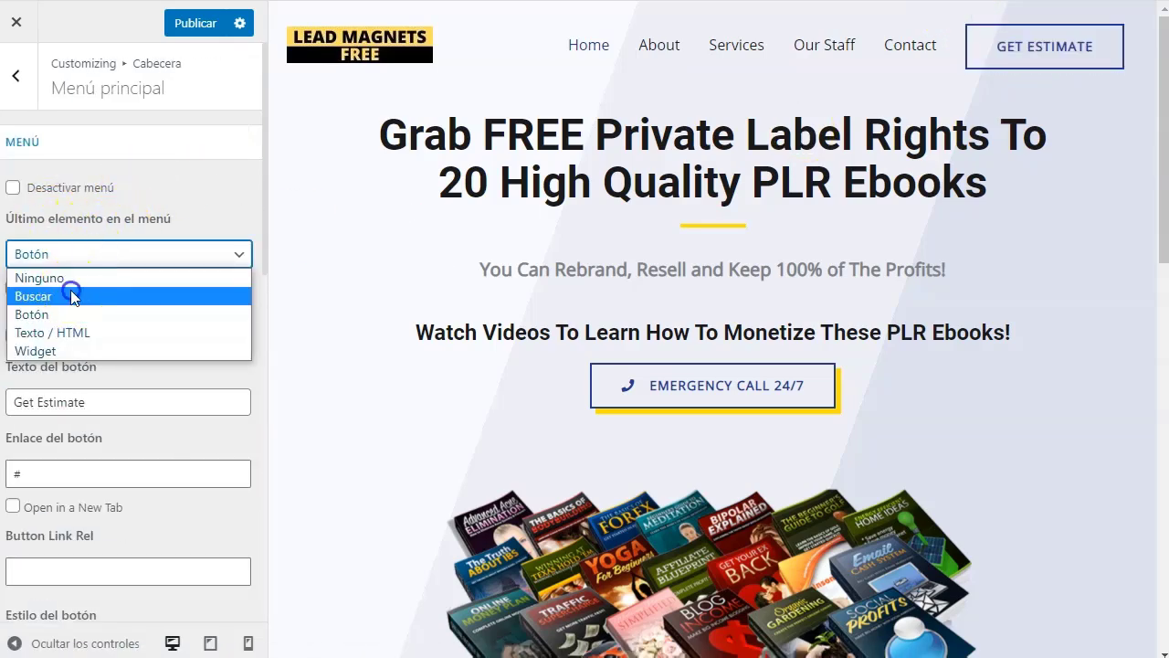
pyautogui.click(73, 296)
pyautogui.click(86, 254)
pyautogui.click(78, 276)
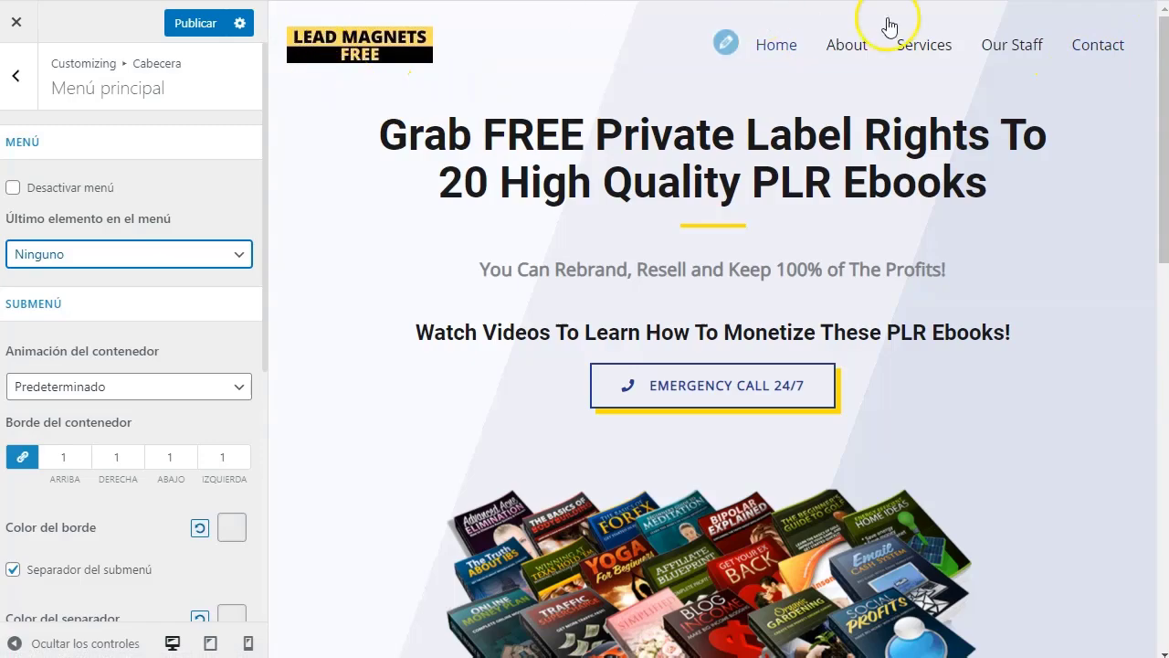
# Examine the footer in the preview, its footer bar settings and the home page settings
pyautogui.scroll(-4, 603, 300)
pyautogui.scroll(-6, 604, 300)
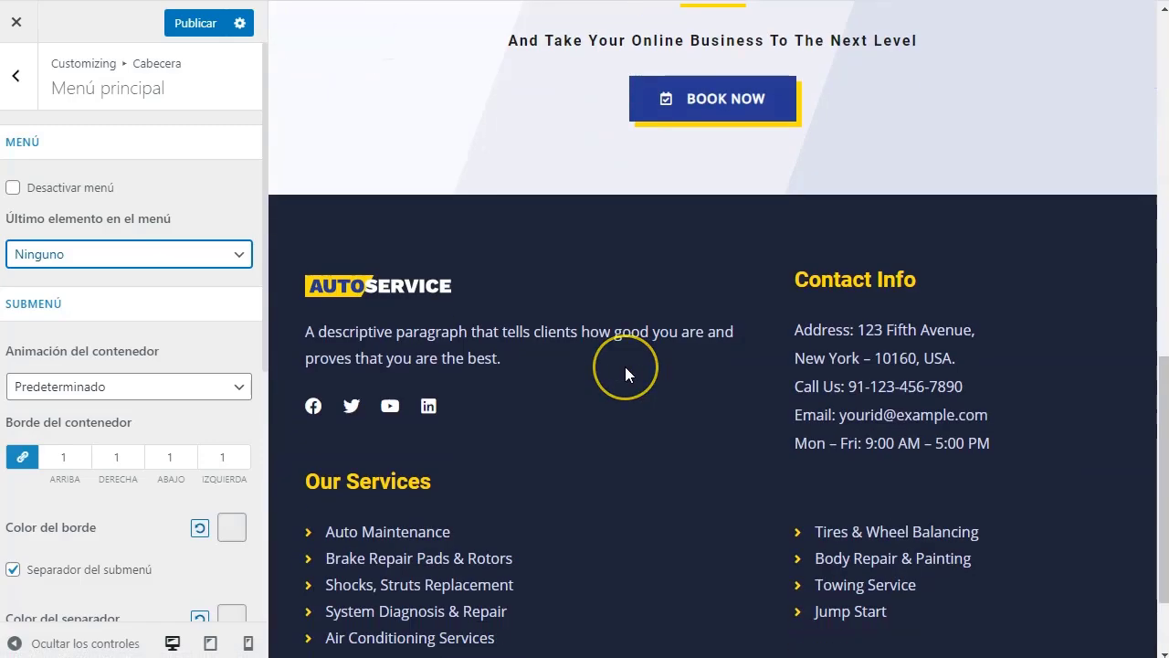
pyautogui.keyDown('shift'); pyautogui.click(625, 367); pyautogui.keyUp('shift')
pyautogui.scroll(3, 125, 444)
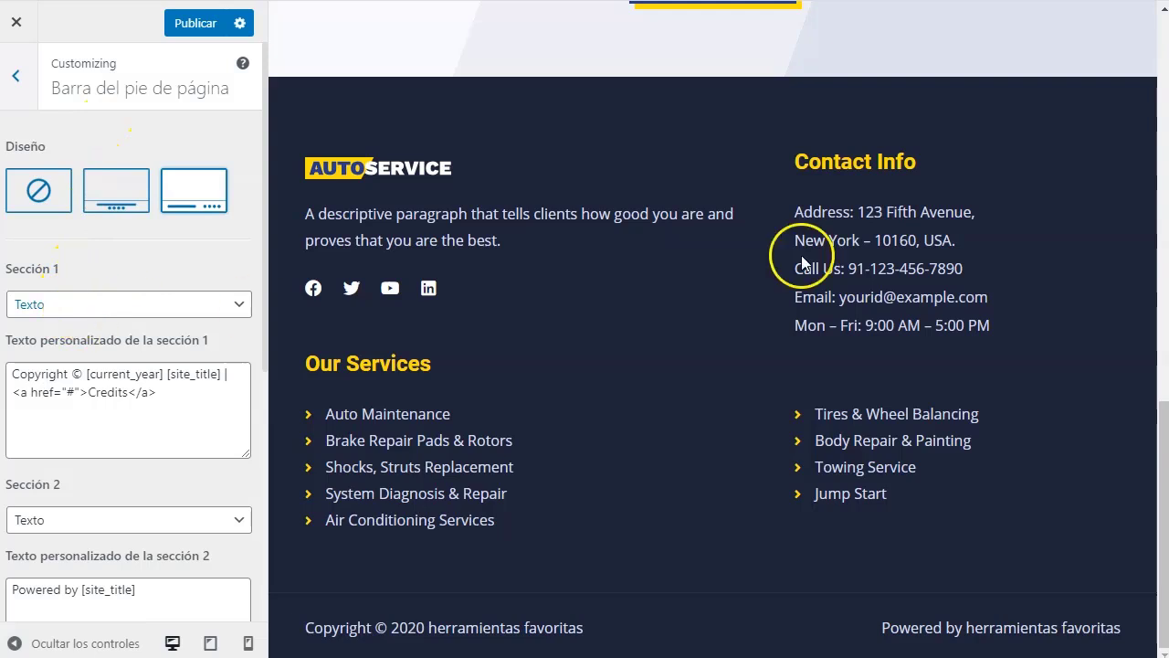
pyautogui.click(110, 305)
pyautogui.click(99, 263)
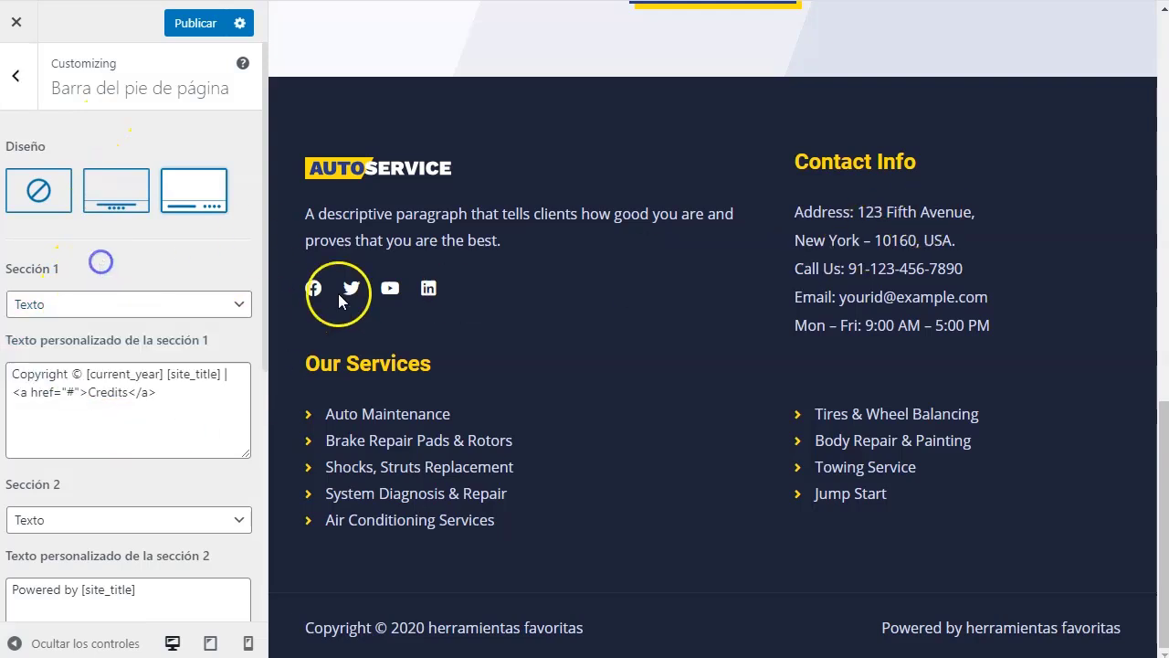
pyautogui.click(17, 76)
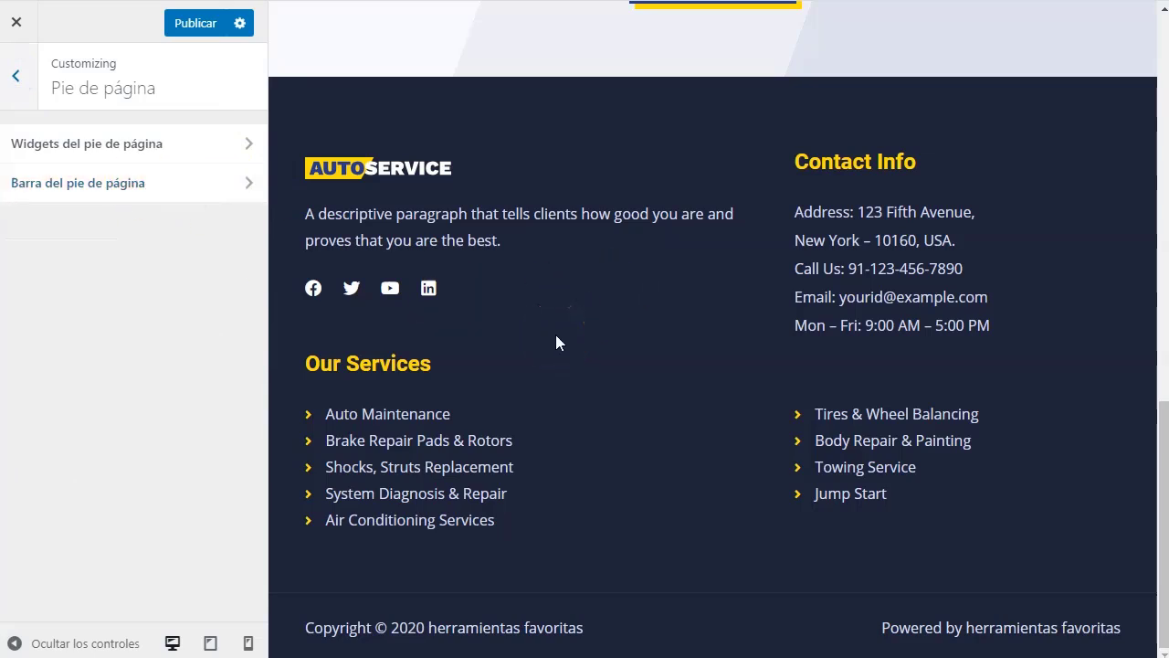
pyautogui.click(16, 76)
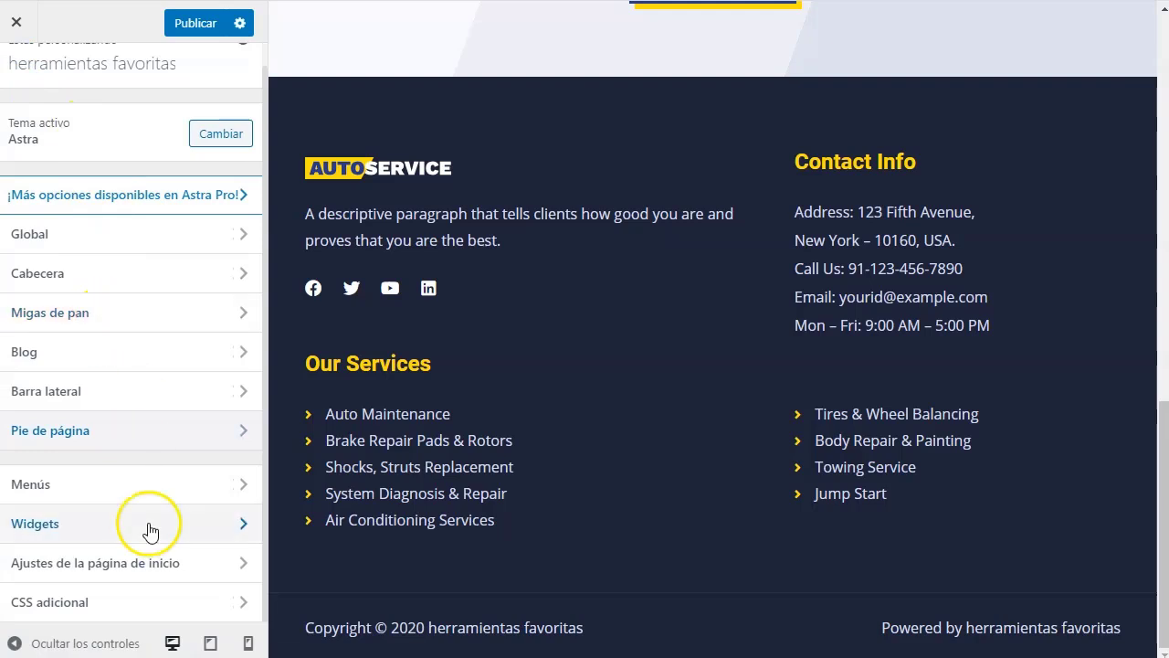
pyautogui.click(149, 562)
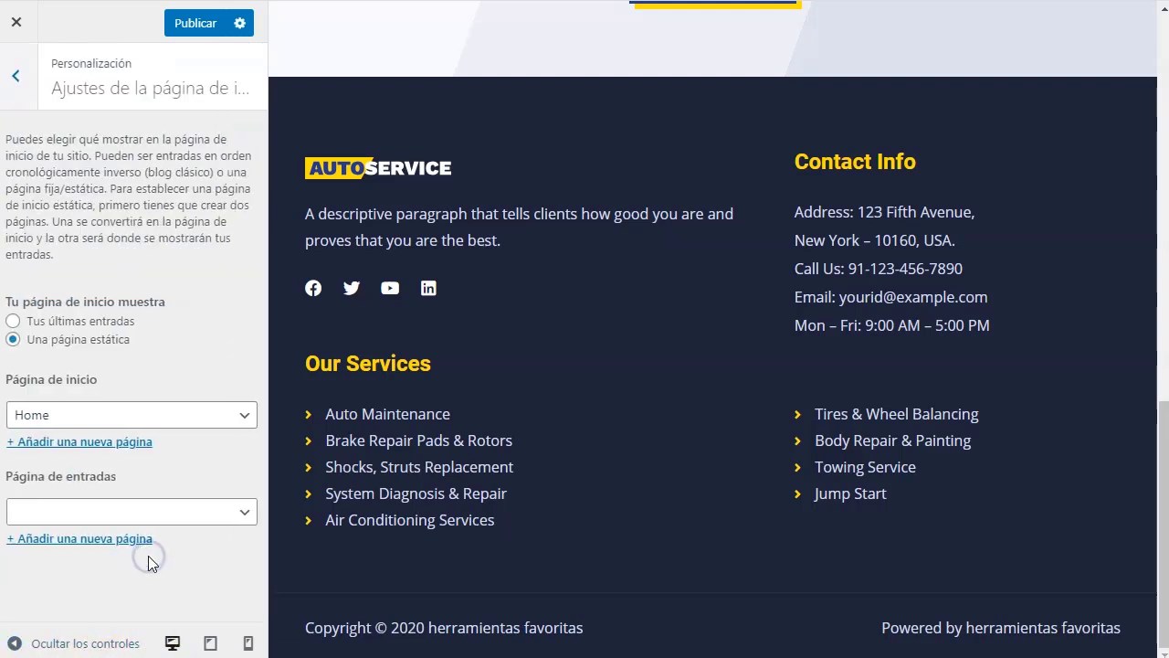
pyautogui.click(22, 75)
# Publish the customizer changes and check the page's sections and buttons in the preview
pyautogui.click(192, 21)
pyautogui.scroll(-2, 692, 292)
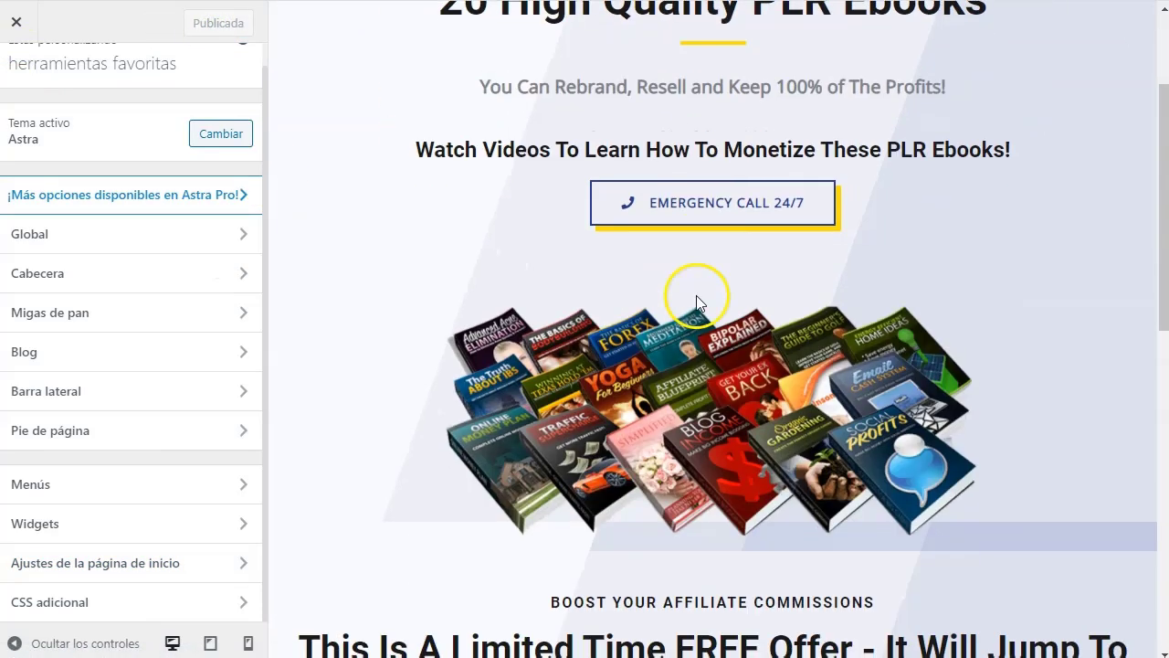
pyautogui.scroll(-2, 742, 222)
pyautogui.scroll(-5, 741, 222)
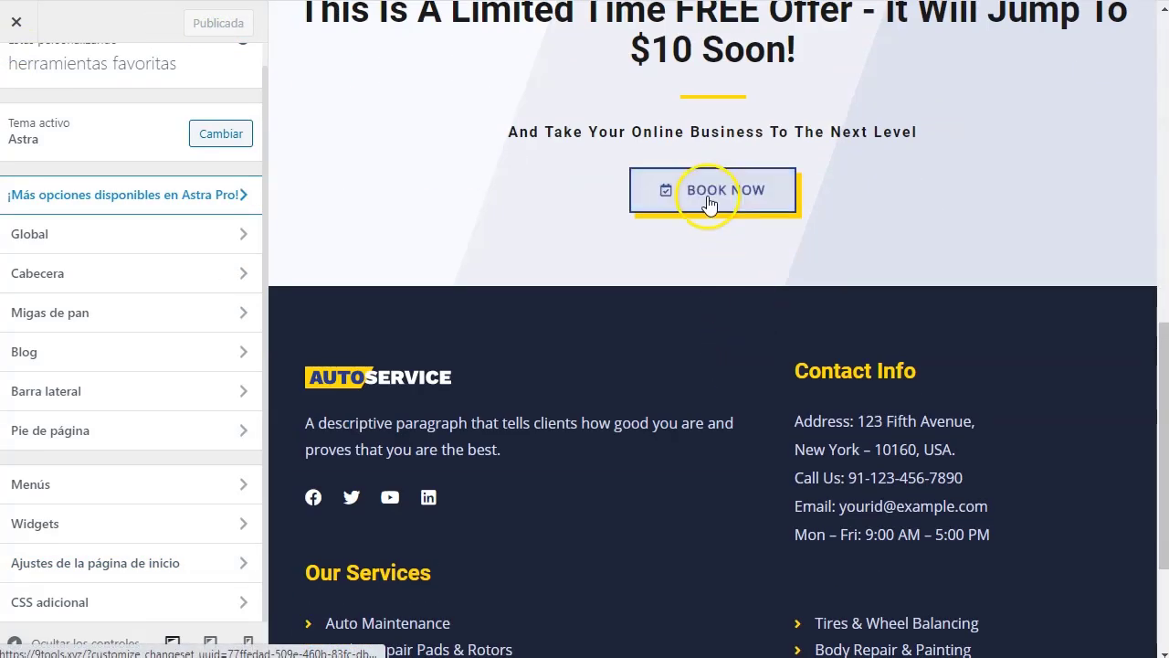
pyautogui.scroll(2, 703, 197)
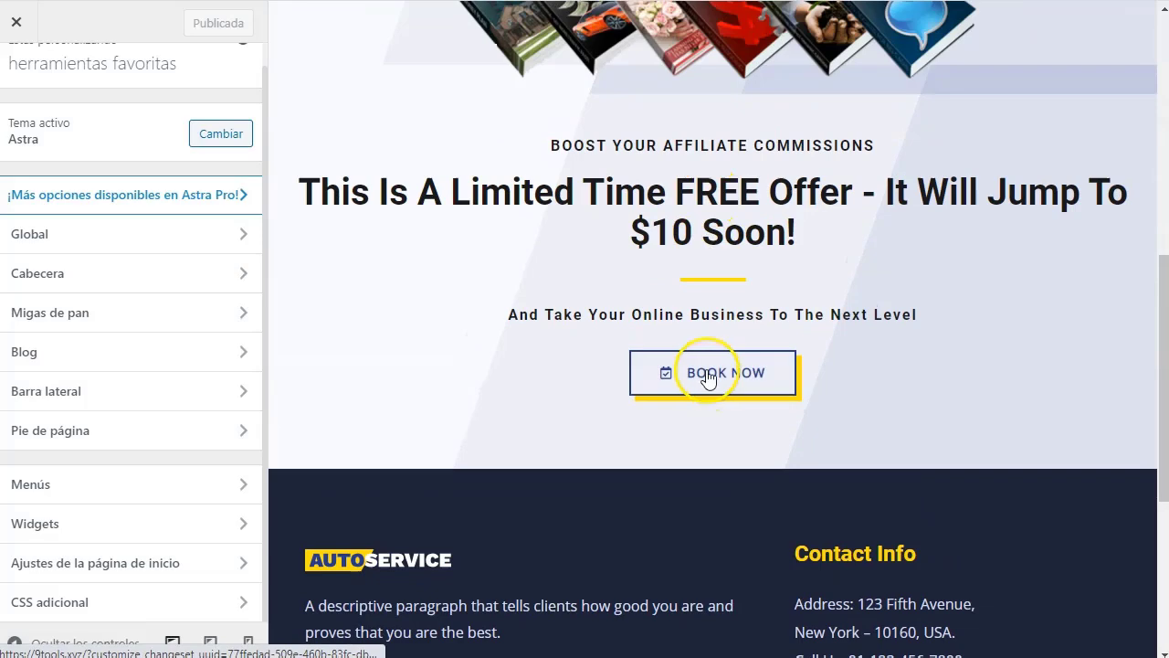
pyautogui.scroll(6, 703, 366)
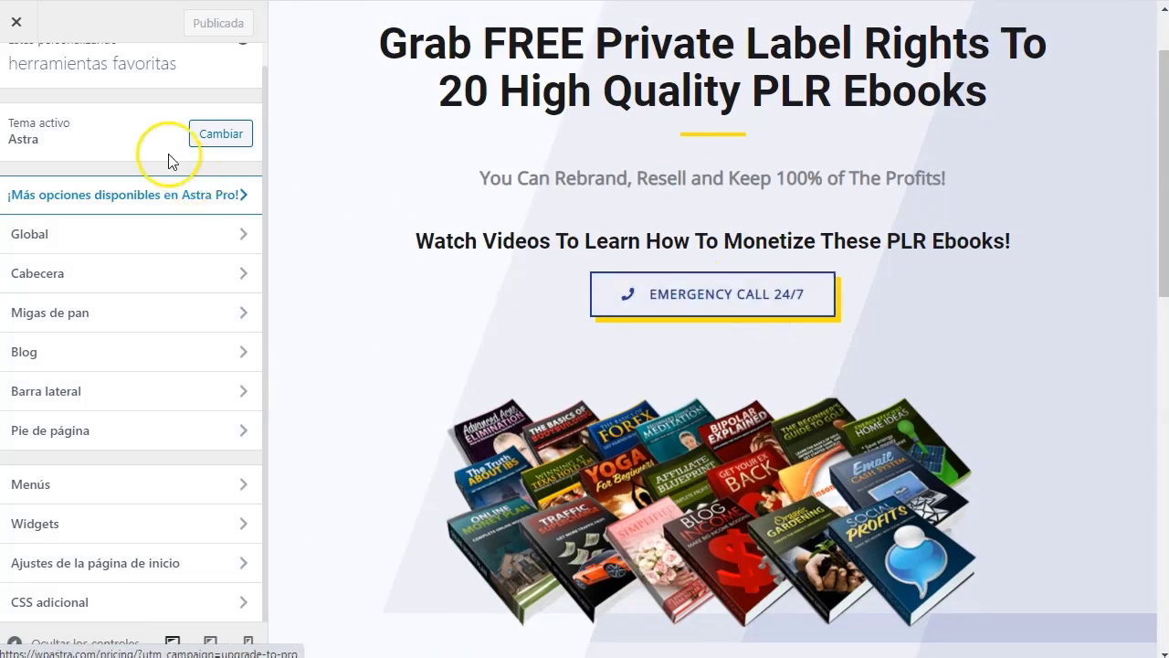
# Close the customizer and check the live home page from the header down to the limited-time offer section
pyautogui.click(22, 31)
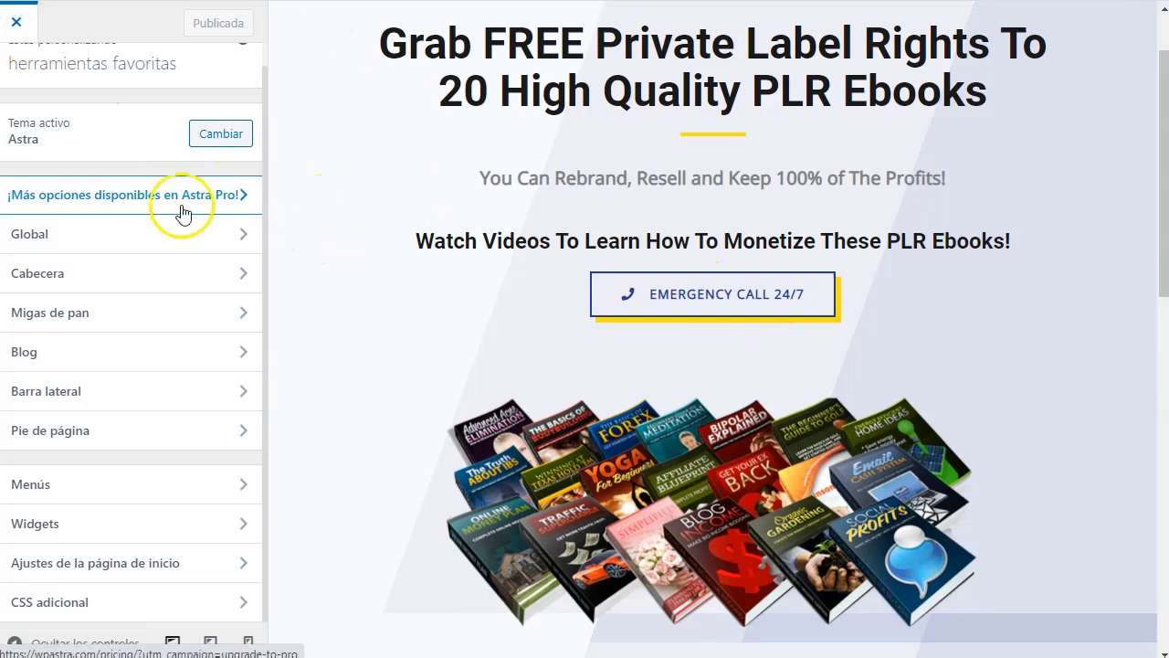
pyautogui.scroll(-12, 483, 292)
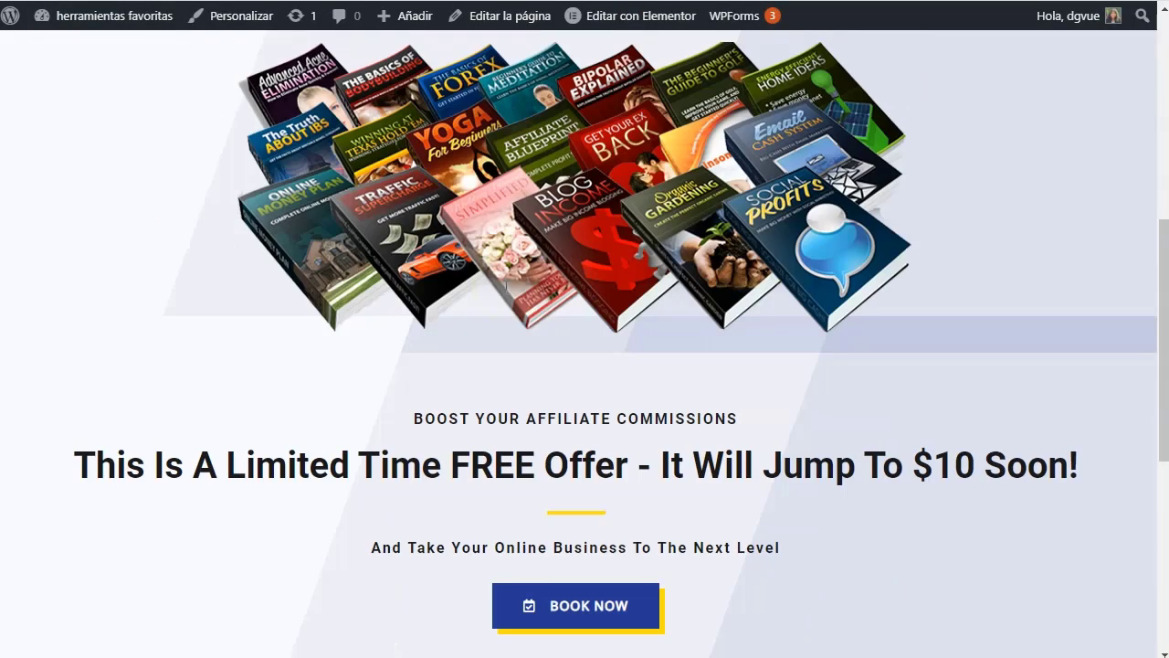
pyautogui.scroll(15, 502, 310)
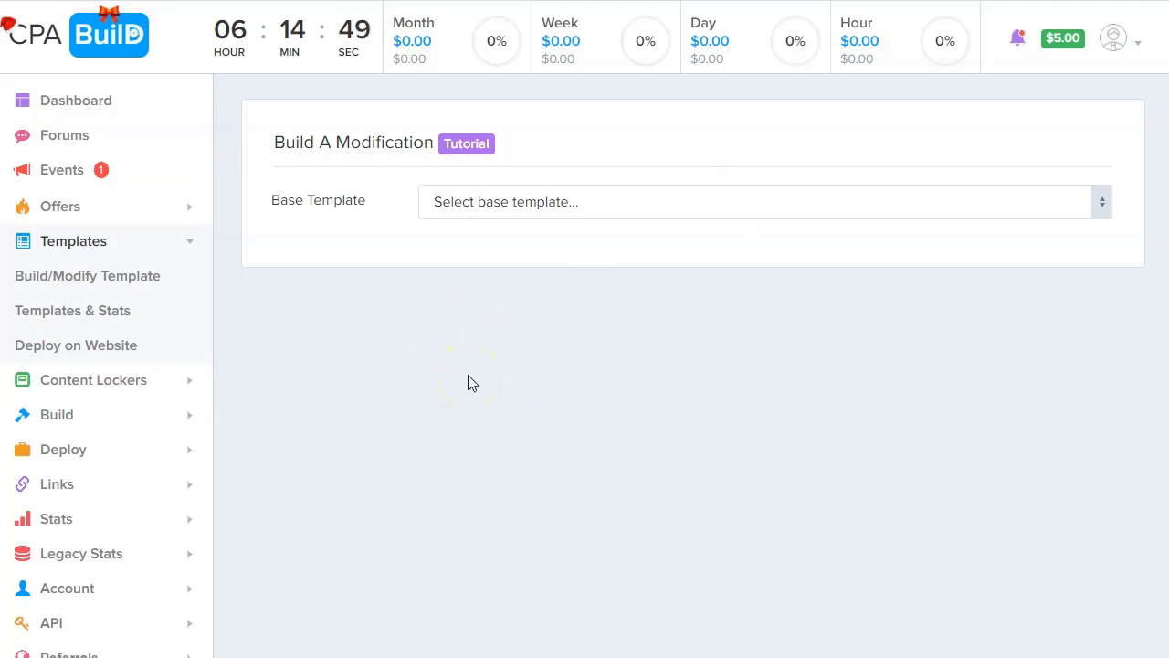
# Start a new content locker modification using Human Verification as the base template
pyautogui.click(122, 380)
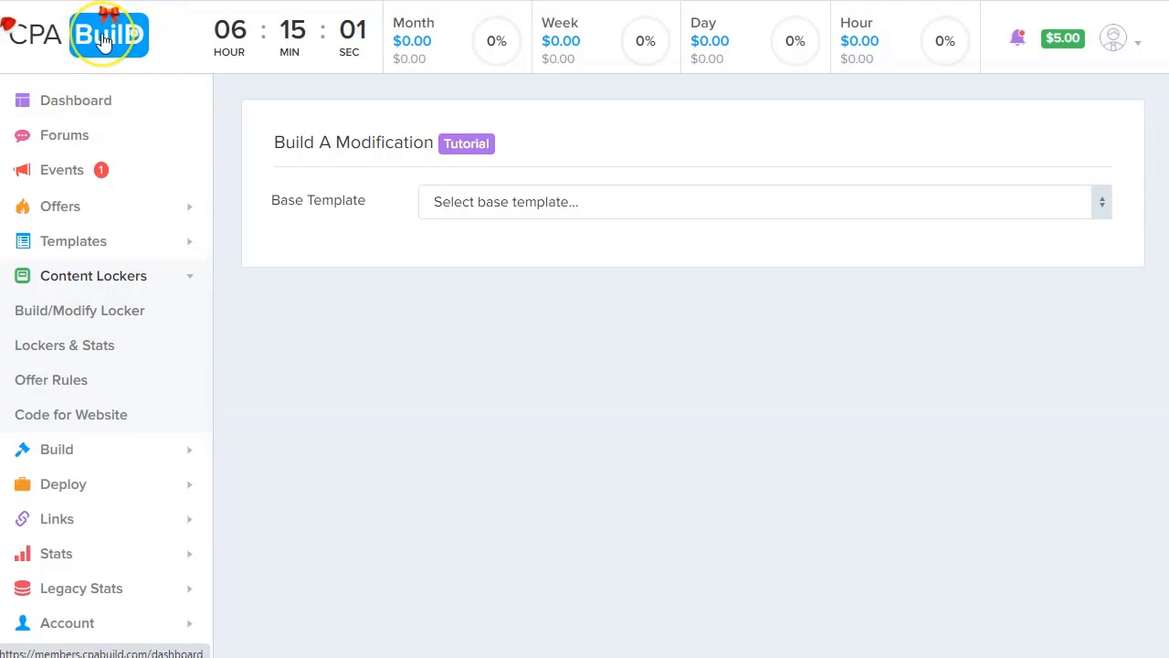
pyautogui.click(113, 318)
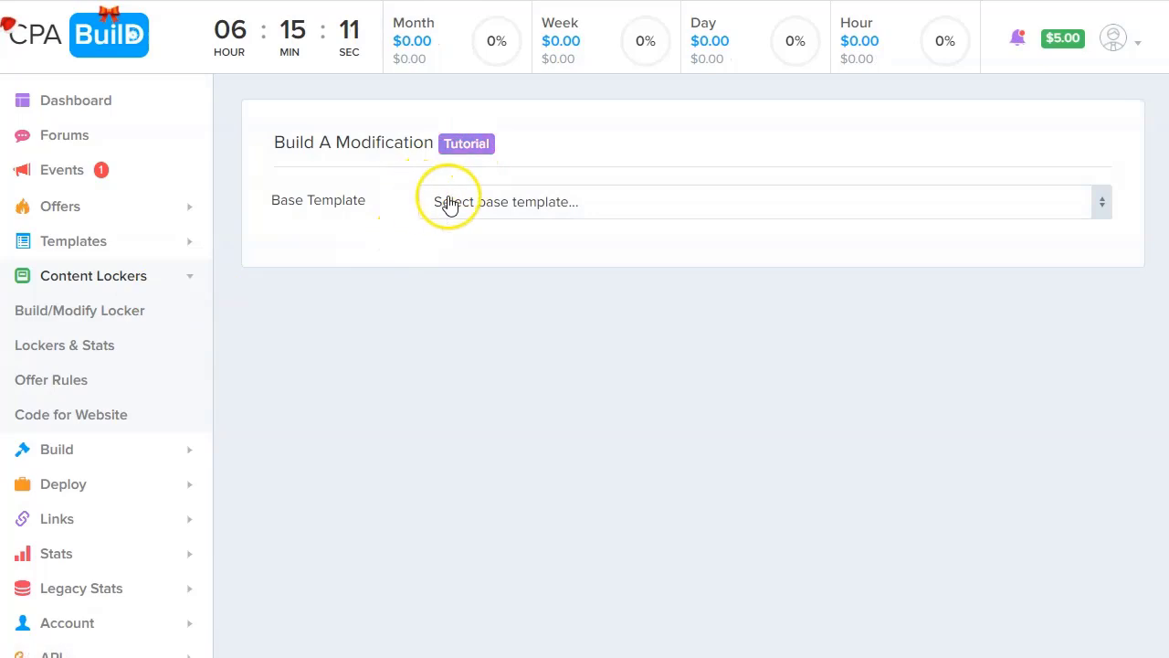
pyautogui.click(518, 212)
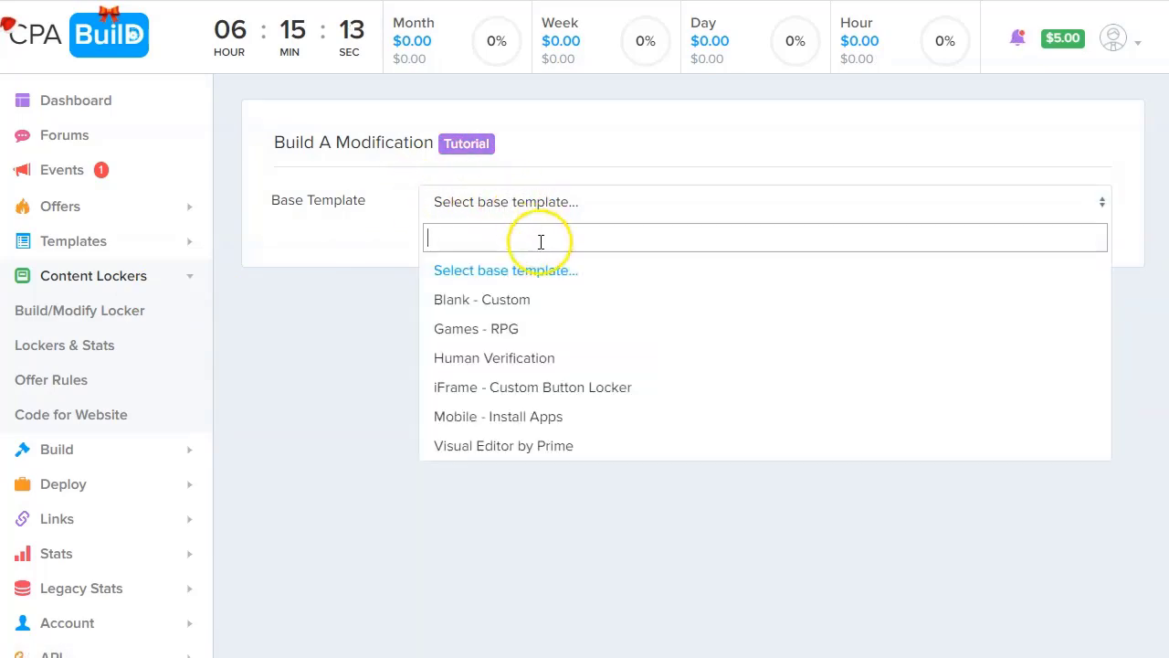
pyautogui.click(529, 367)
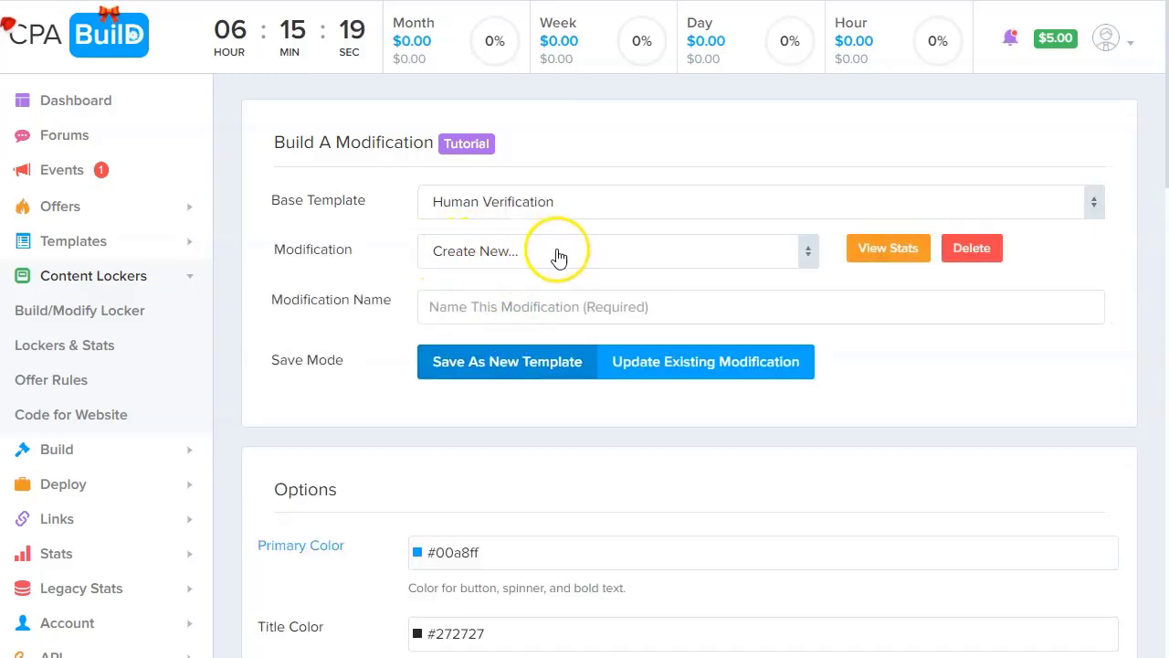
# Name the new locker modification "PLR free" and check the available modification choices
pyautogui.click(510, 311)
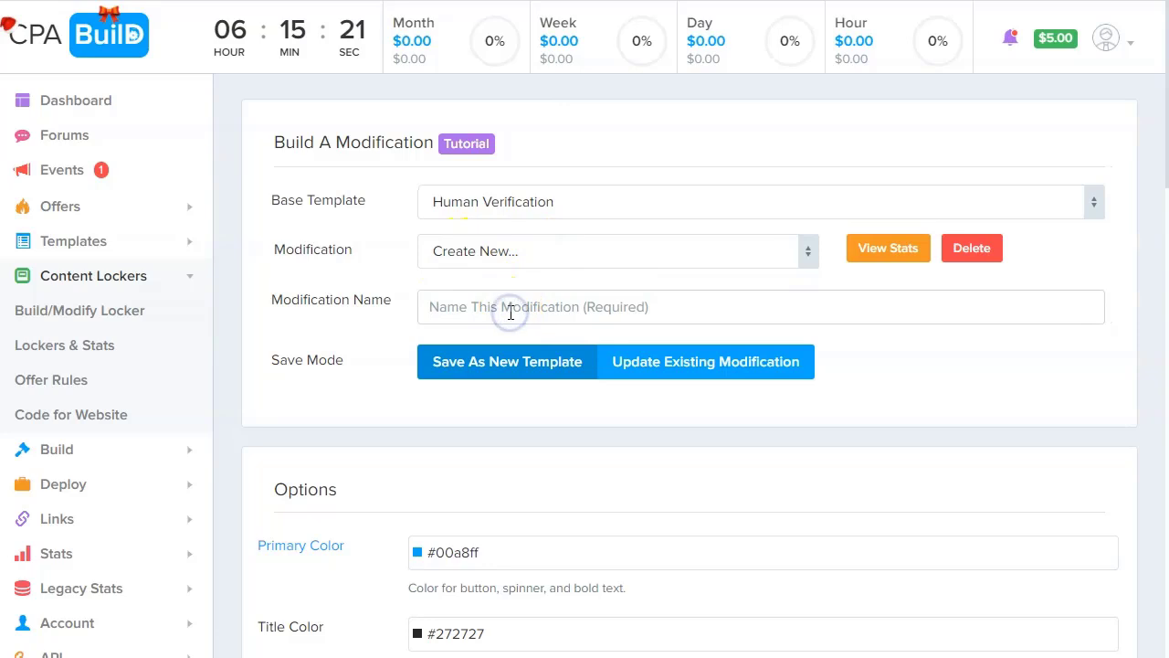
pyautogui.write('PLR free')
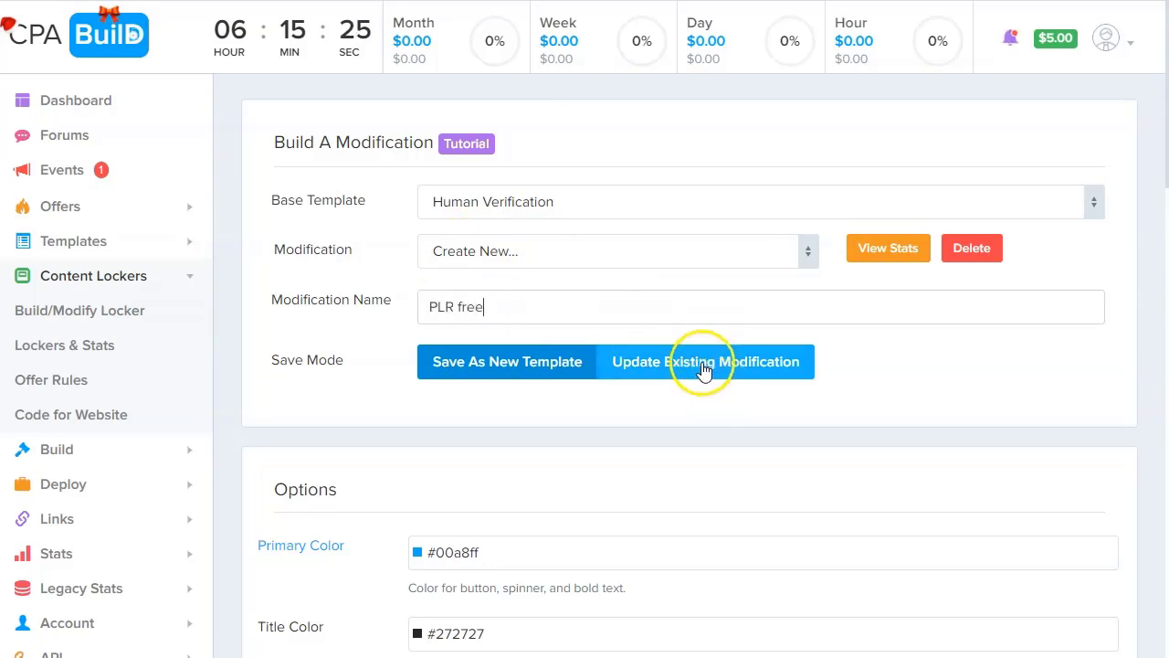
pyautogui.click(521, 253)
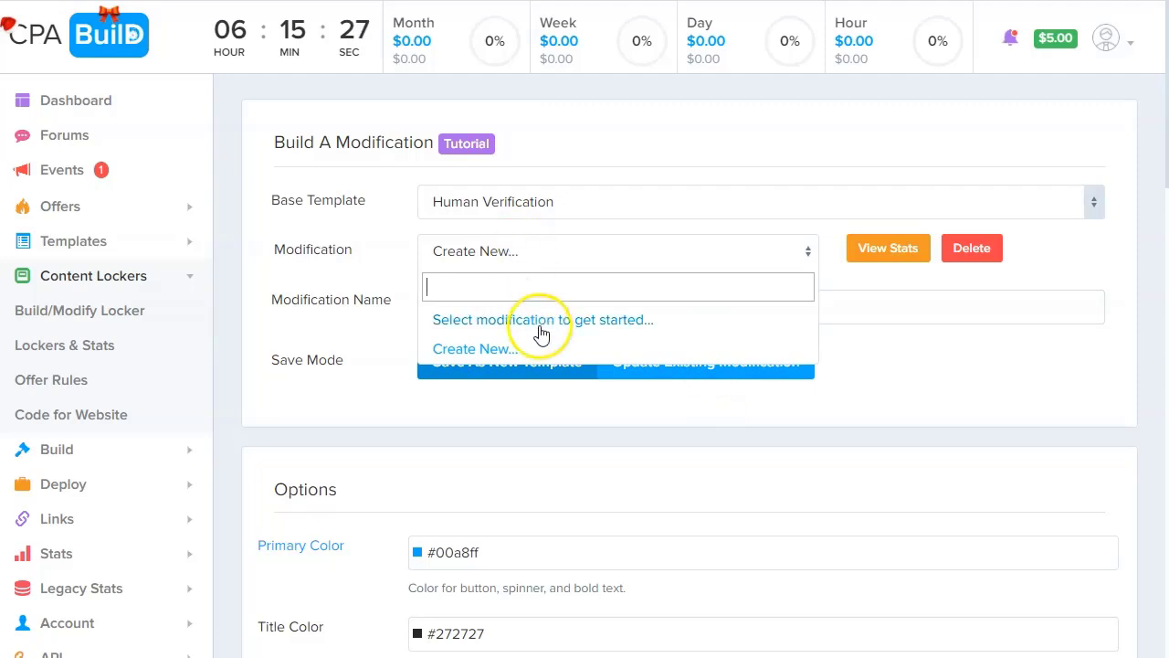
pyautogui.click(966, 360)
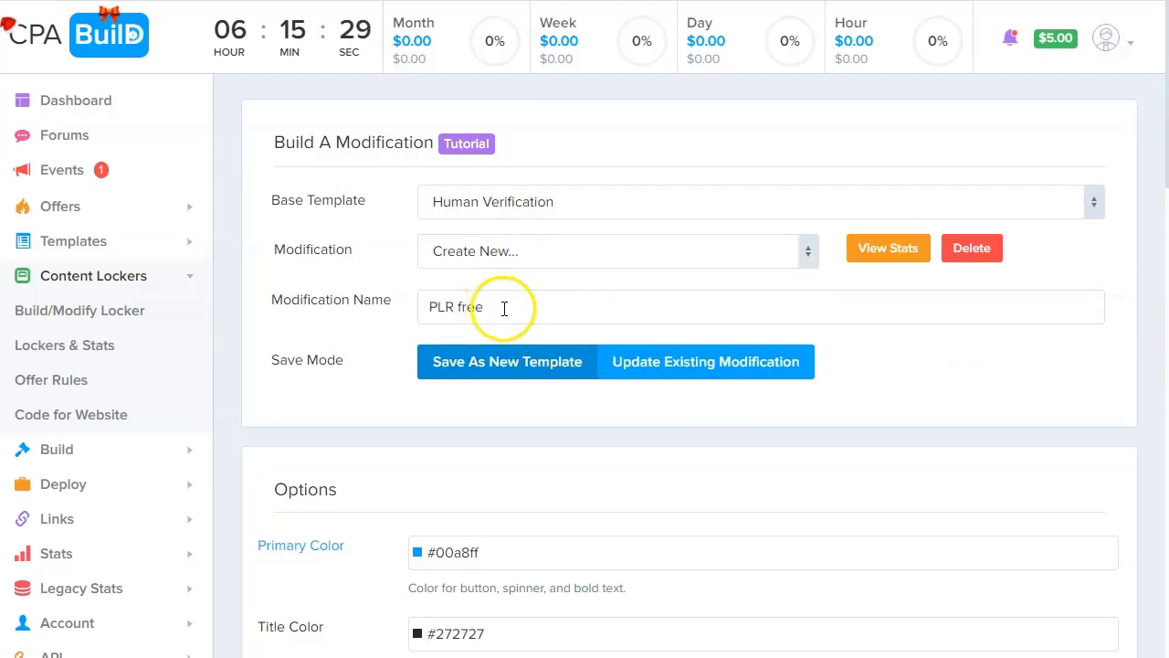
# Examine the locker's options, from colors and titles through offer requirements, redirect, captcha and closing settings
pyautogui.scroll(-1, 422, 365)
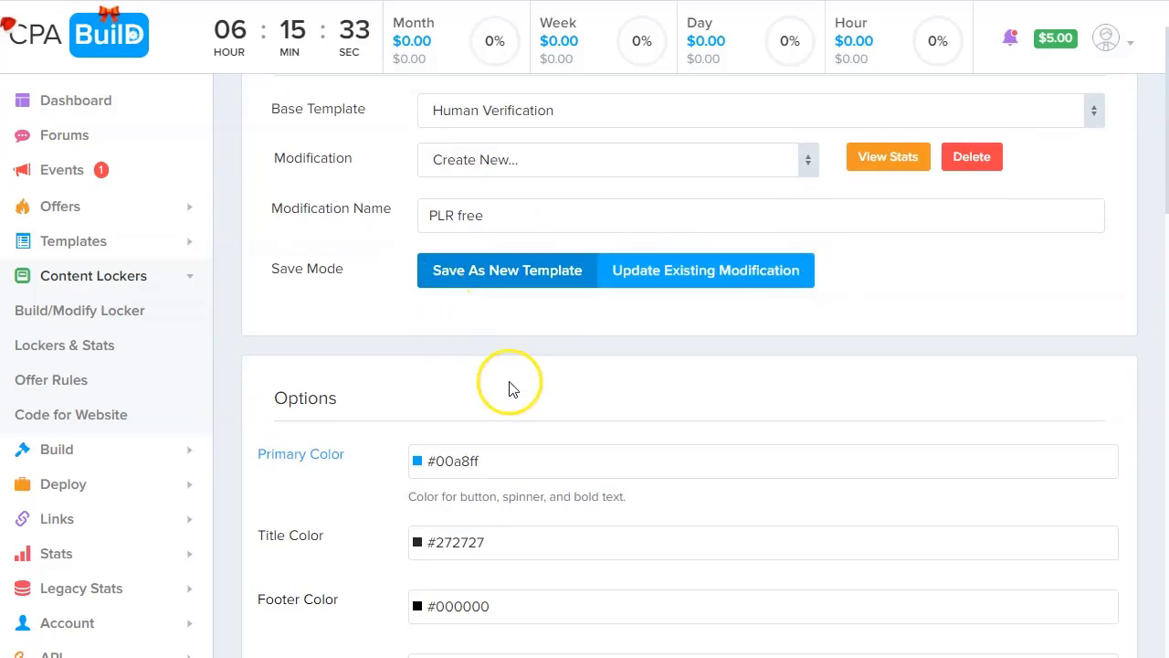
pyautogui.scroll(-3, 539, 405)
pyautogui.scroll(-3, 538, 406)
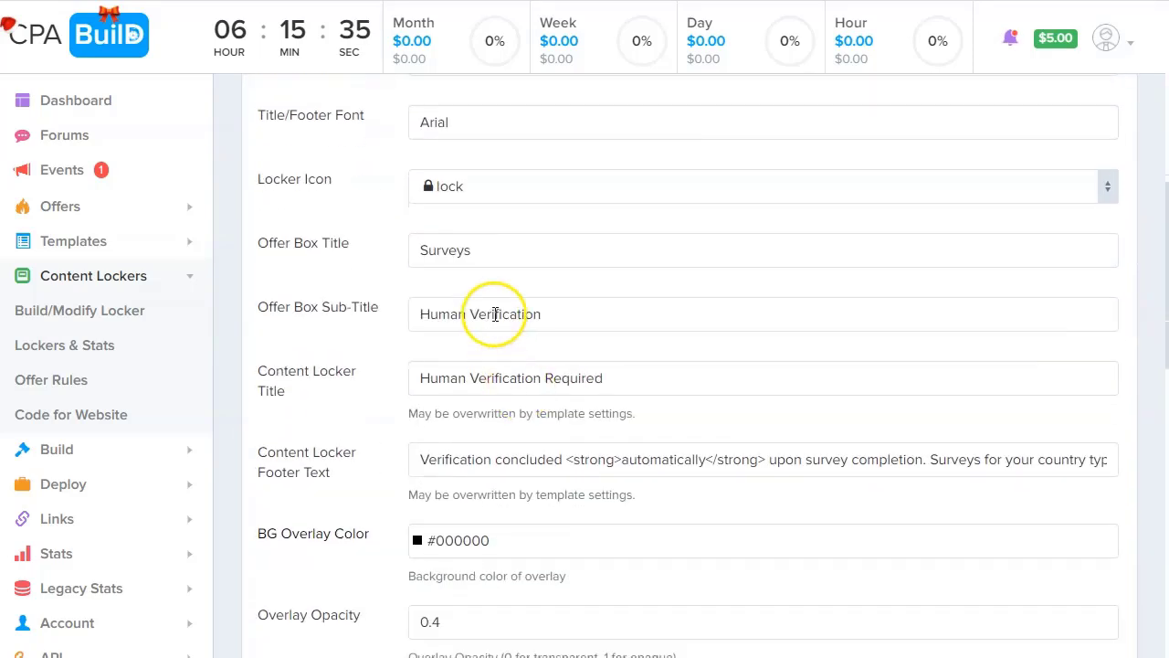
pyautogui.scroll(-9, 539, 409)
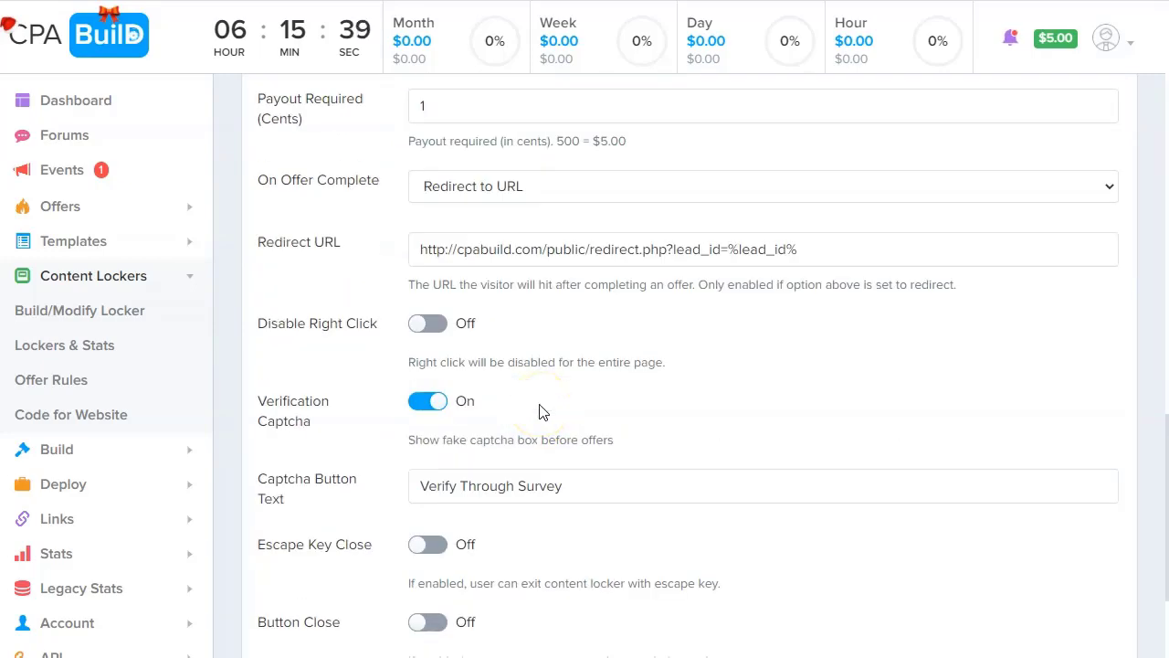
pyautogui.scroll(-3, 539, 411)
pyautogui.scroll(3, 539, 411)
pyautogui.scroll(-3, 539, 411)
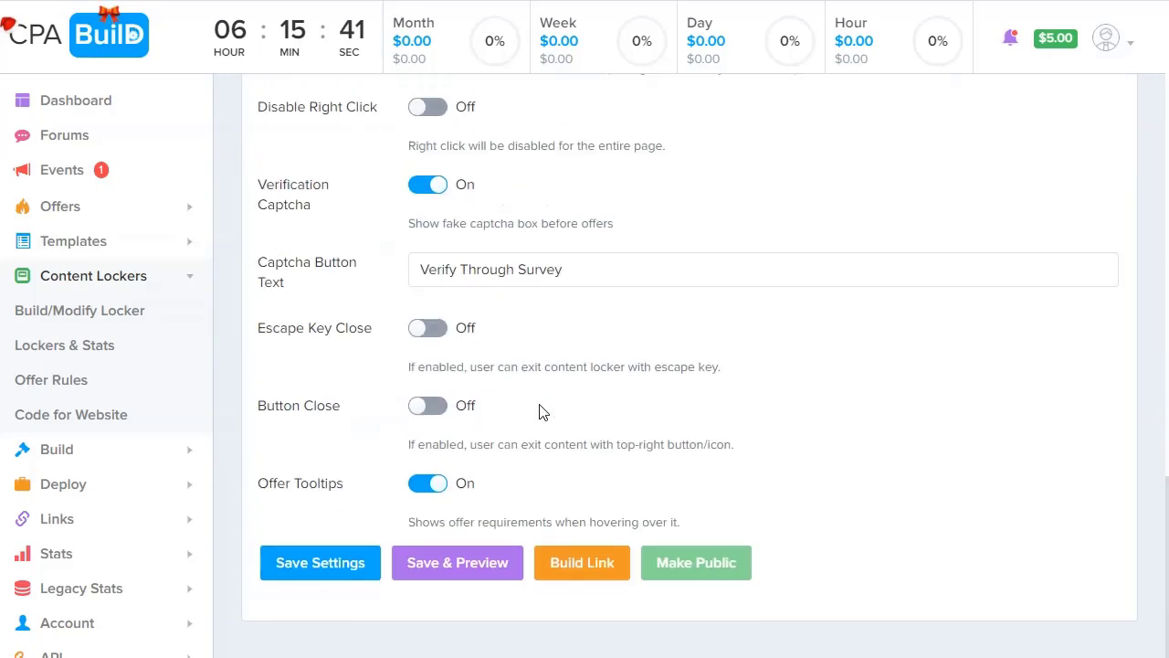
pyautogui.scroll(4, 539, 412)
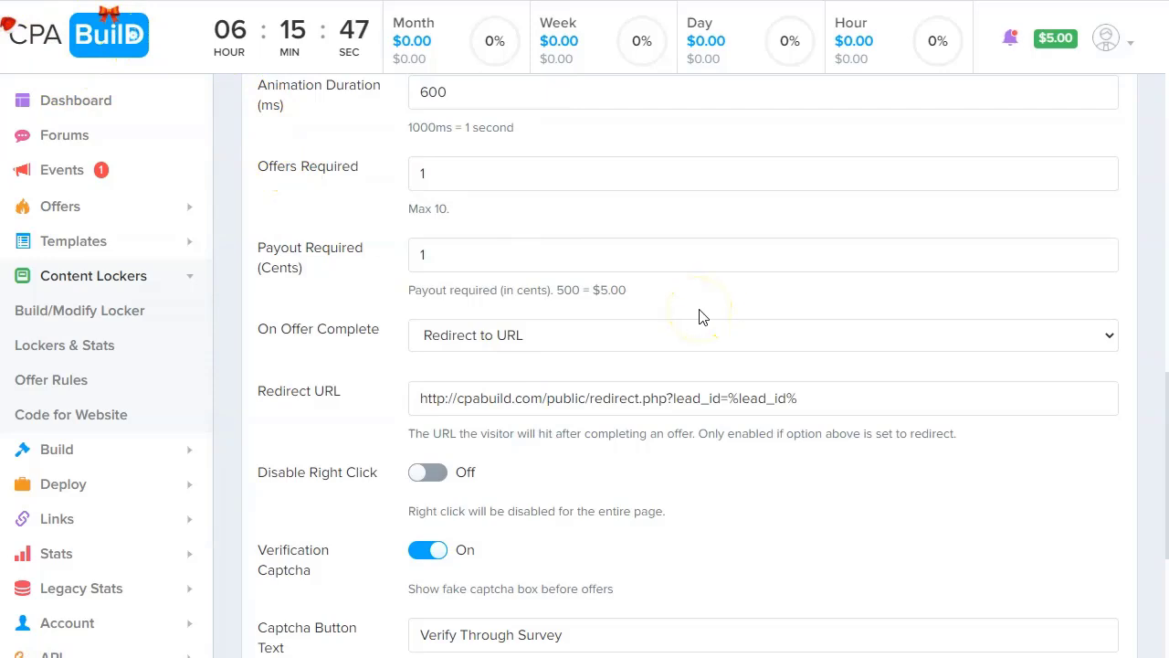
pyautogui.moveTo(345, 391); pyautogui.dragTo(292, 402)
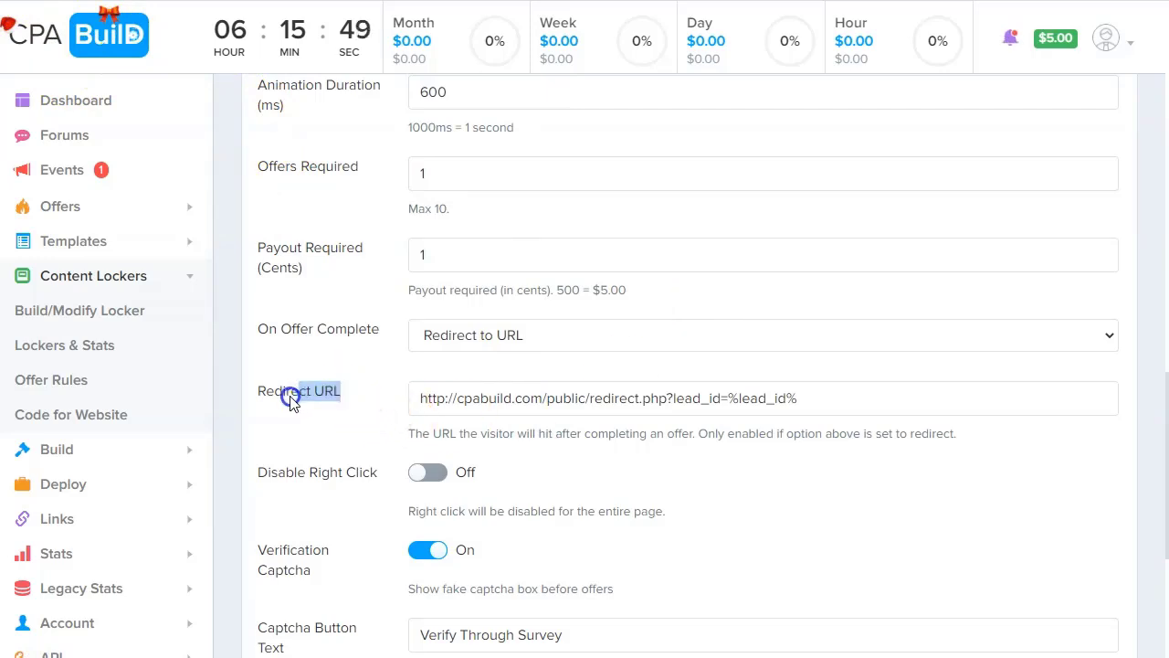
pyautogui.click(315, 399)
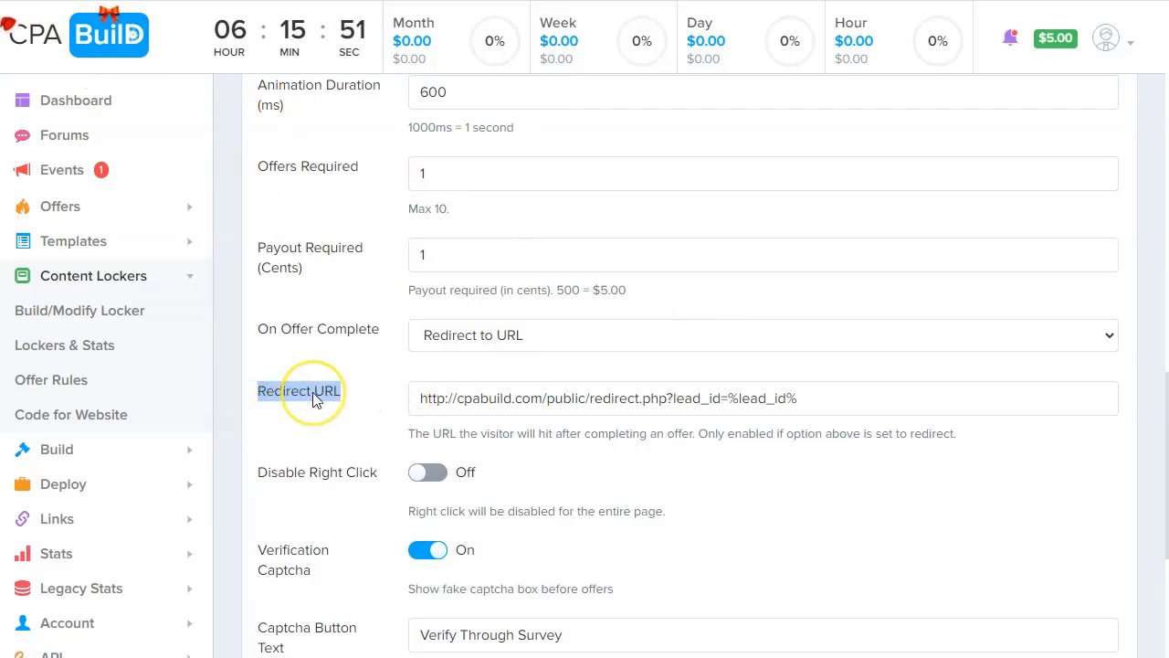
pyautogui.click(757, 393)
pyautogui.moveTo(810, 399); pyautogui.dragTo(402, 403)
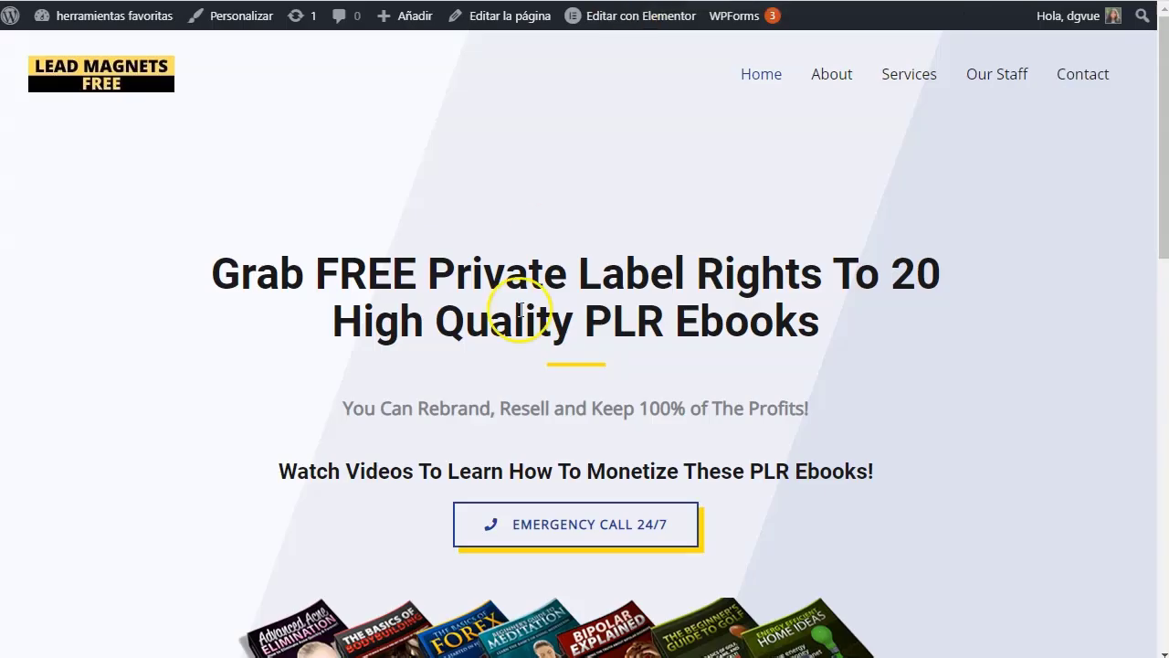
pyautogui.scroll(-2, 519, 310)
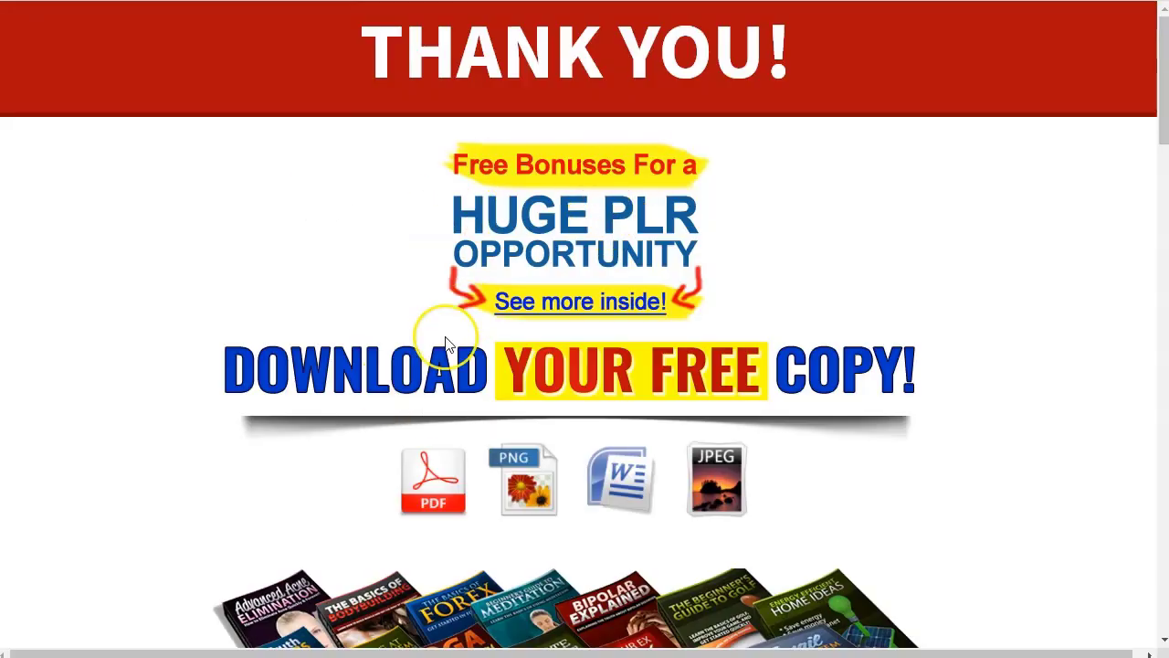
pyautogui.scroll(-5, 446, 349)
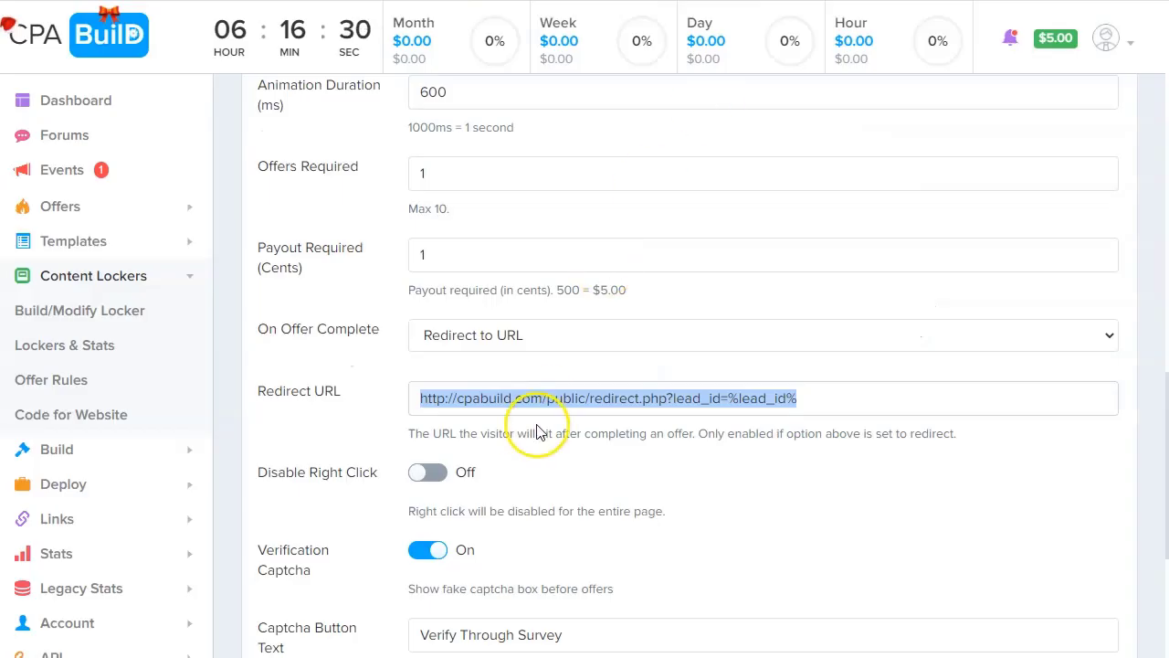
pyautogui.write('http://howtowebwork.com/20freeplrebooks/download1973.html')
pyautogui.scroll(-4, 548, 438)
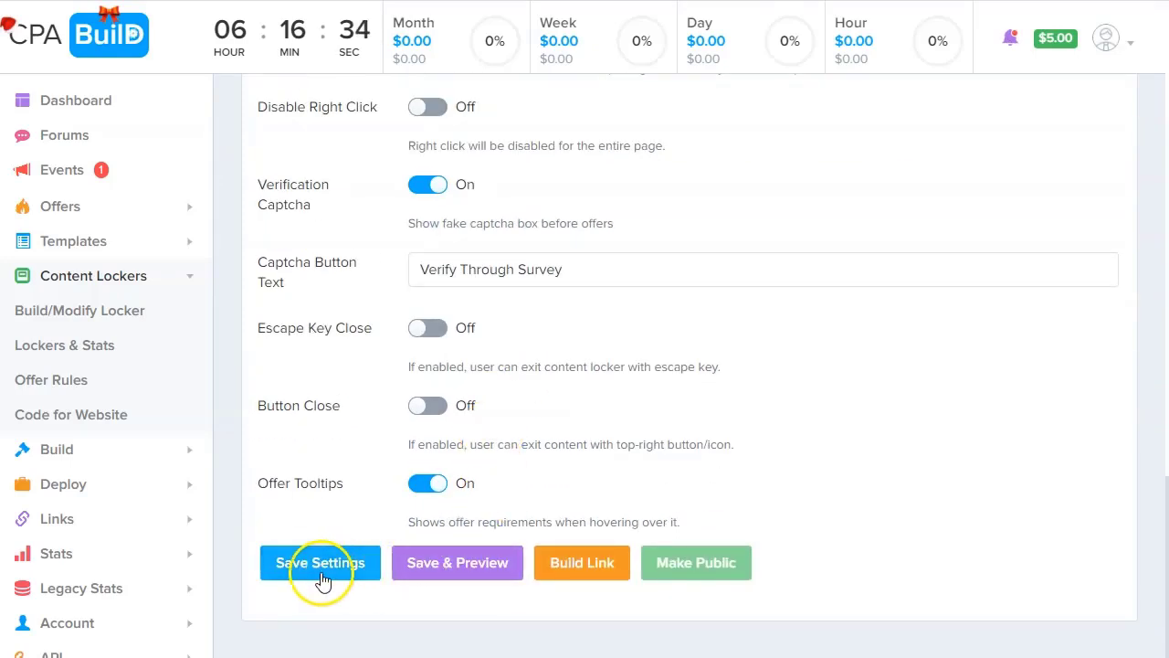
pyautogui.click(461, 564)
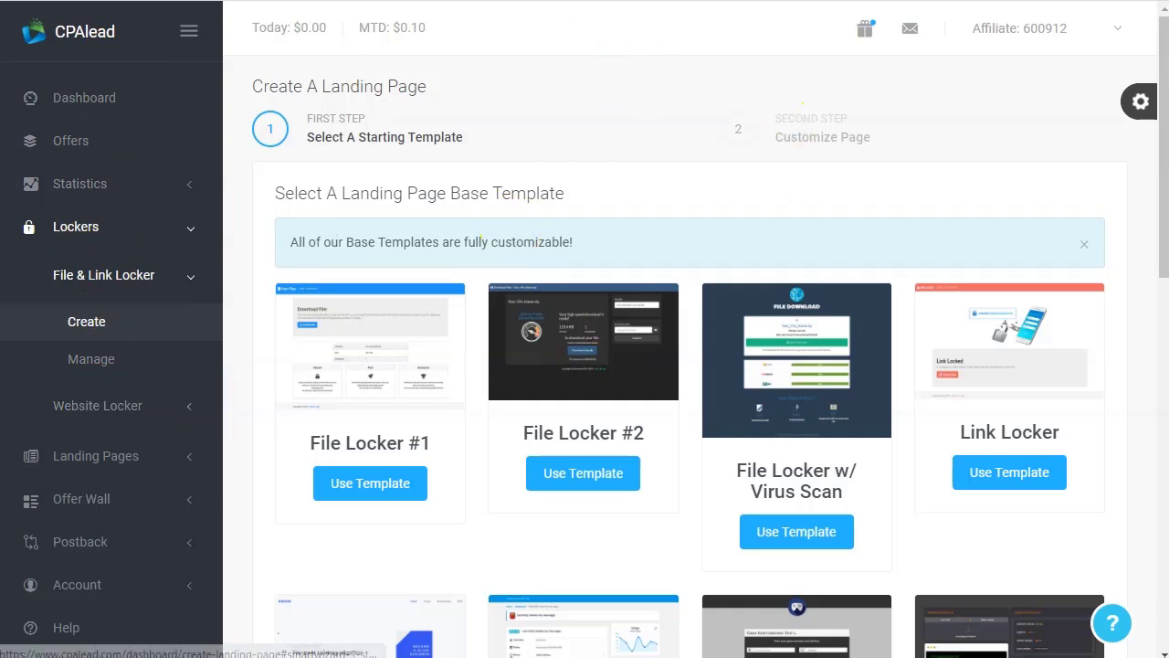
# Switch to CPAlead, check the existing website lockers and start creating a new website locker
pyautogui.click(76, 413)
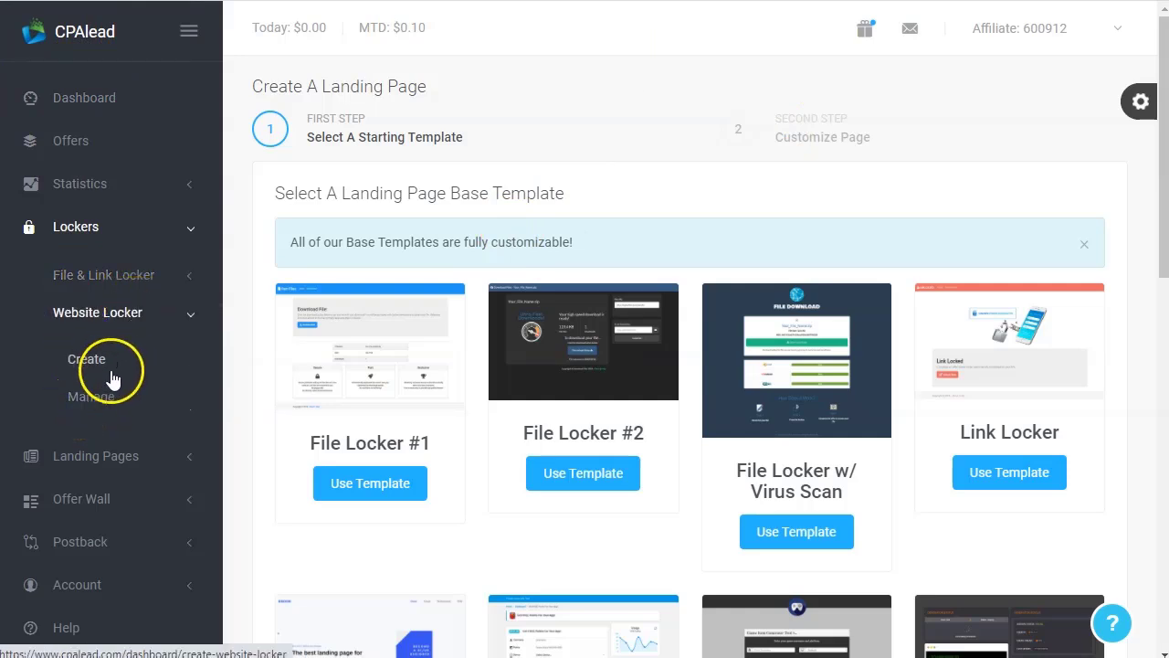
pyautogui.click(97, 361)
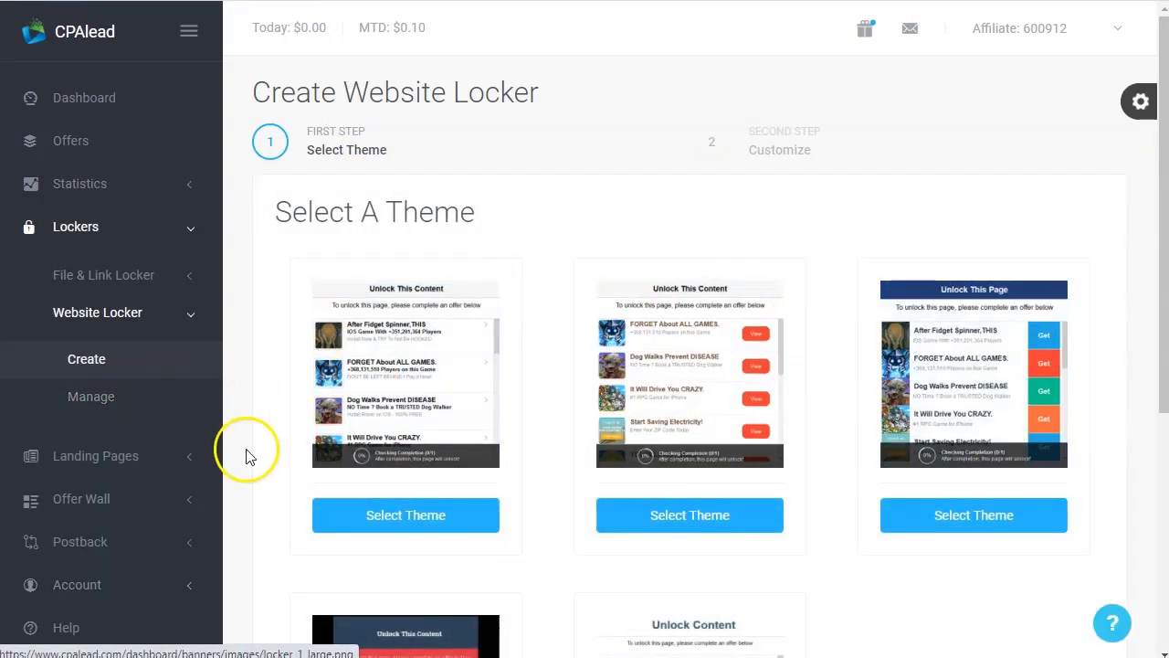
pyautogui.click(107, 400)
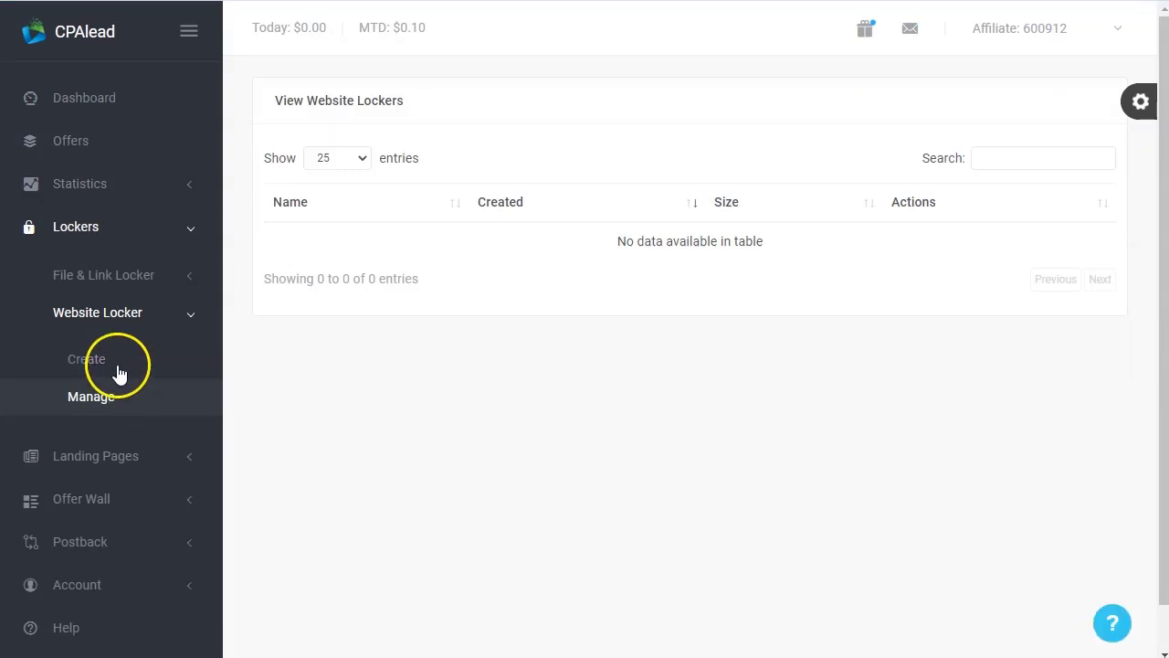
pyautogui.click(103, 359)
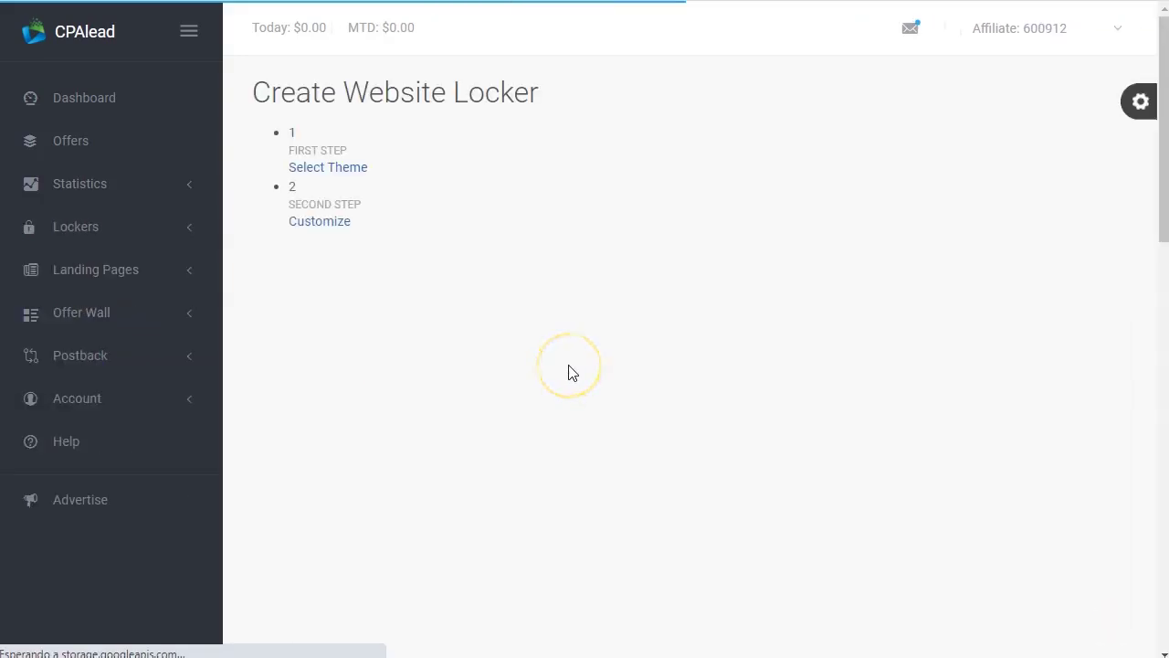
# Preview the plain "Unlock Content" theme with blue text links and select it for the website locker
pyautogui.scroll(-3, 564, 353)
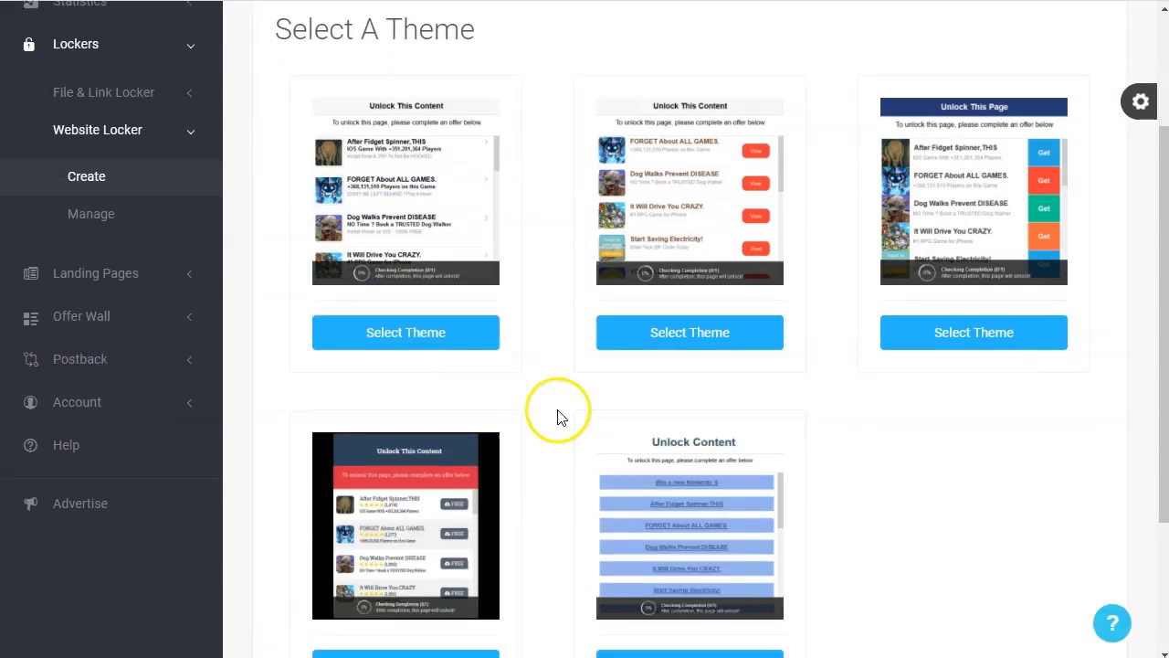
pyautogui.click(703, 426)
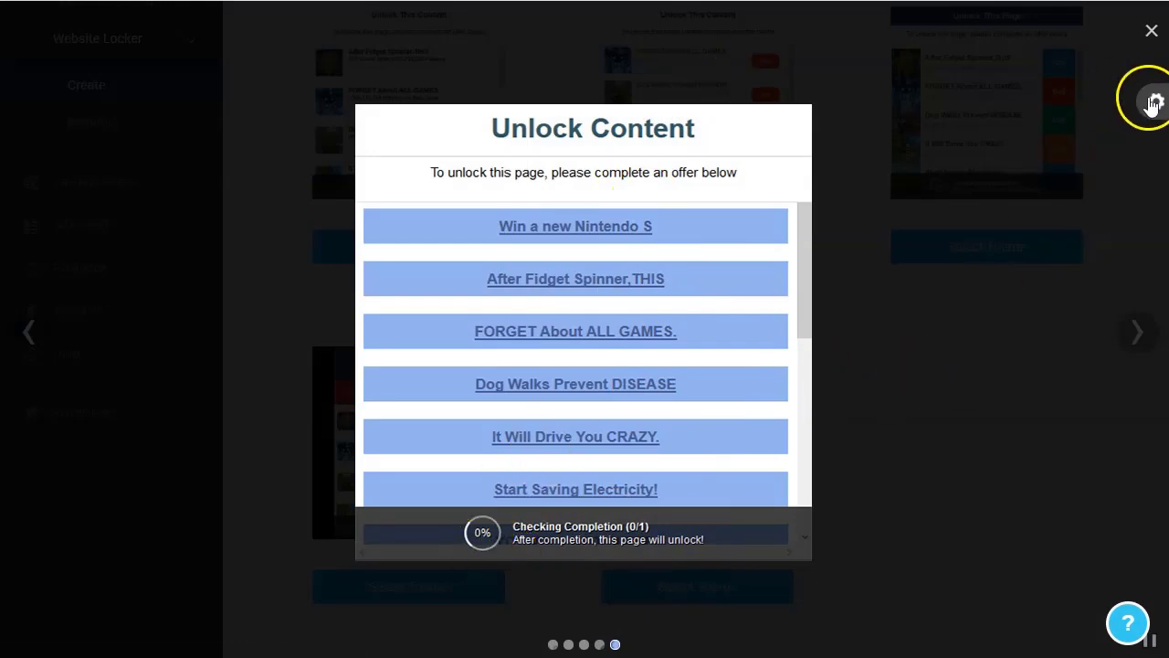
pyautogui.click(1152, 35)
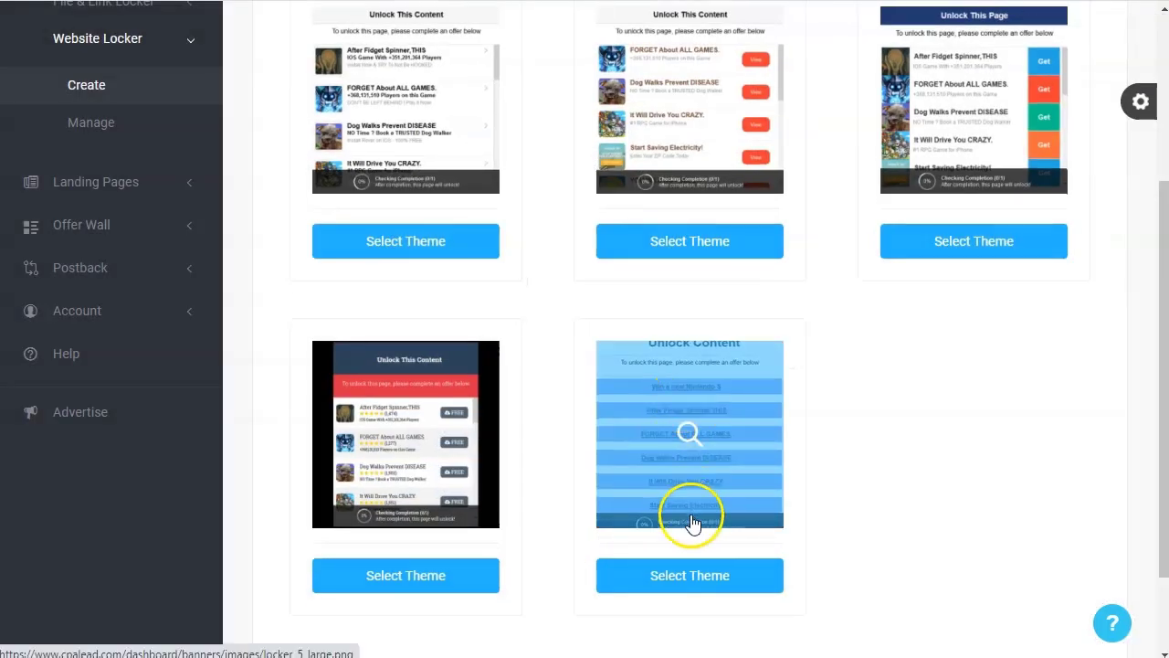
pyautogui.click(706, 594)
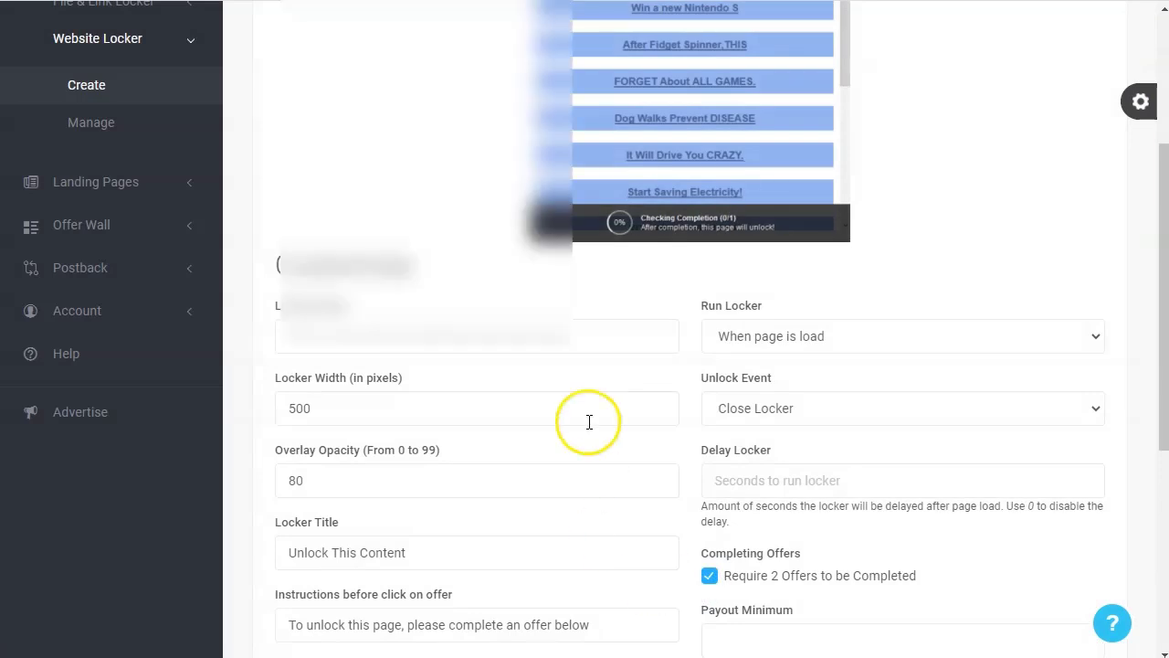
# Name the website locker "plr free"
pyautogui.click(338, 334)
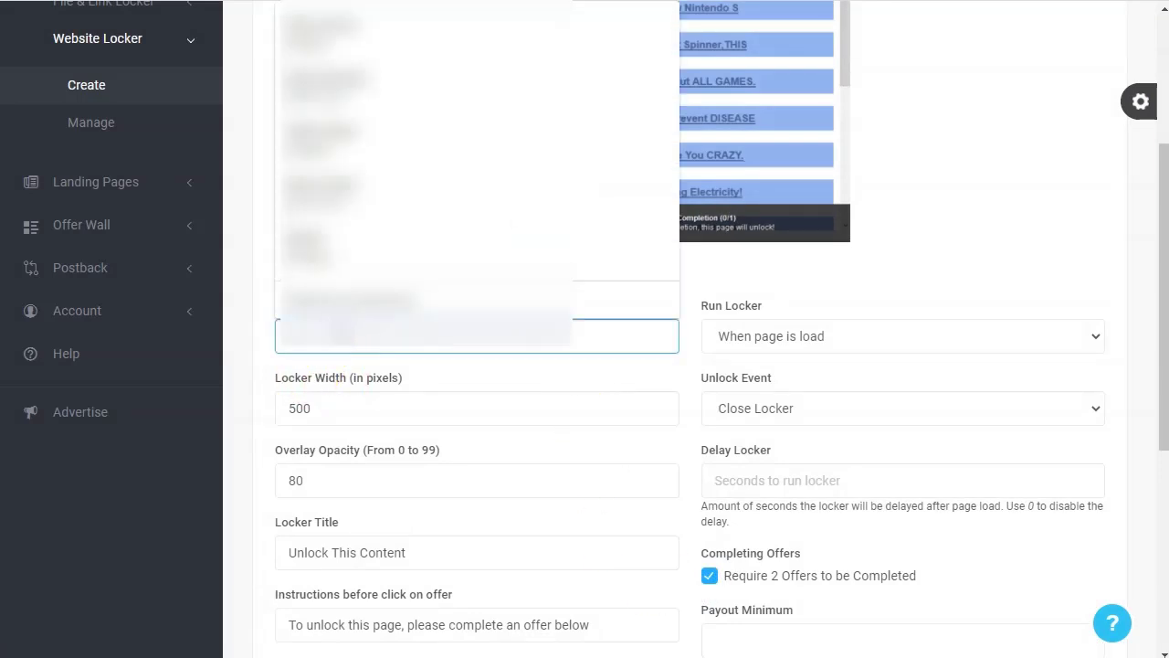
pyautogui.write('PLR')
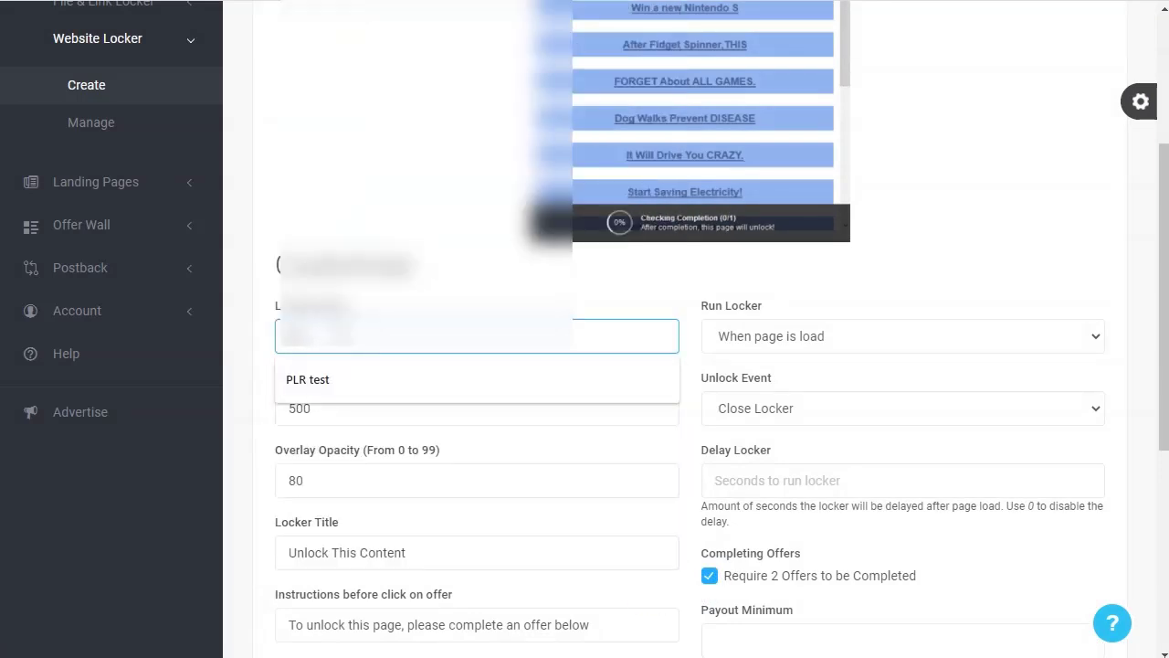
pyautogui.write(' free')
pyautogui.click(488, 388)
# Set the website locker to run on an OnClick event and review its remaining customization options
pyautogui.click(804, 338)
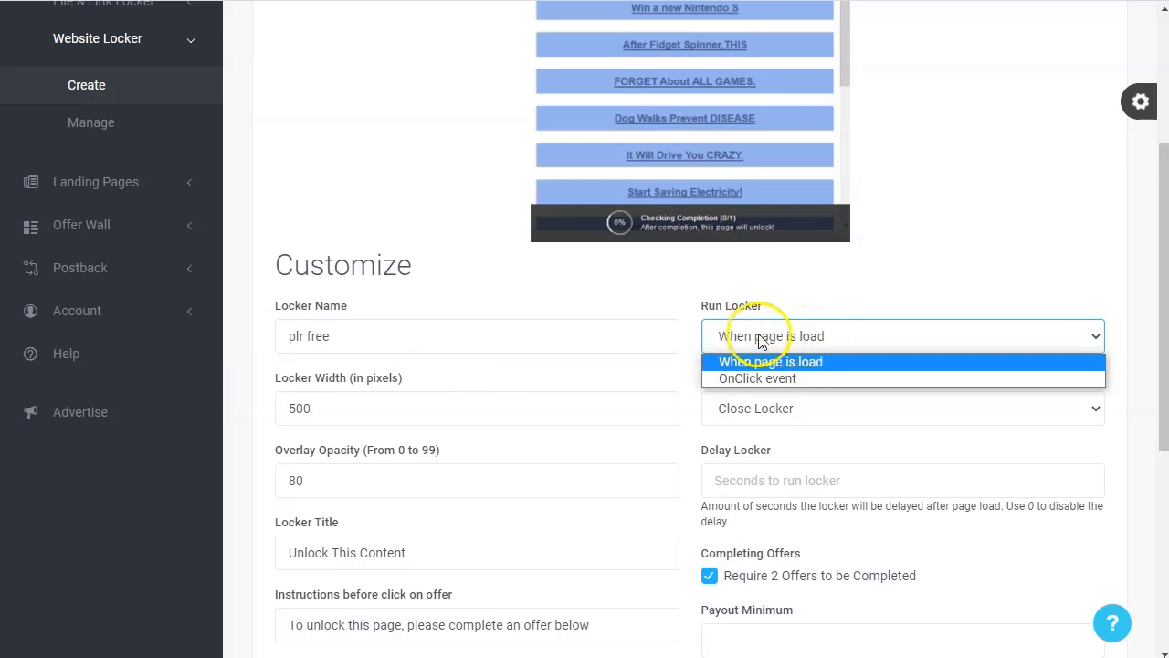
pyautogui.click(811, 378)
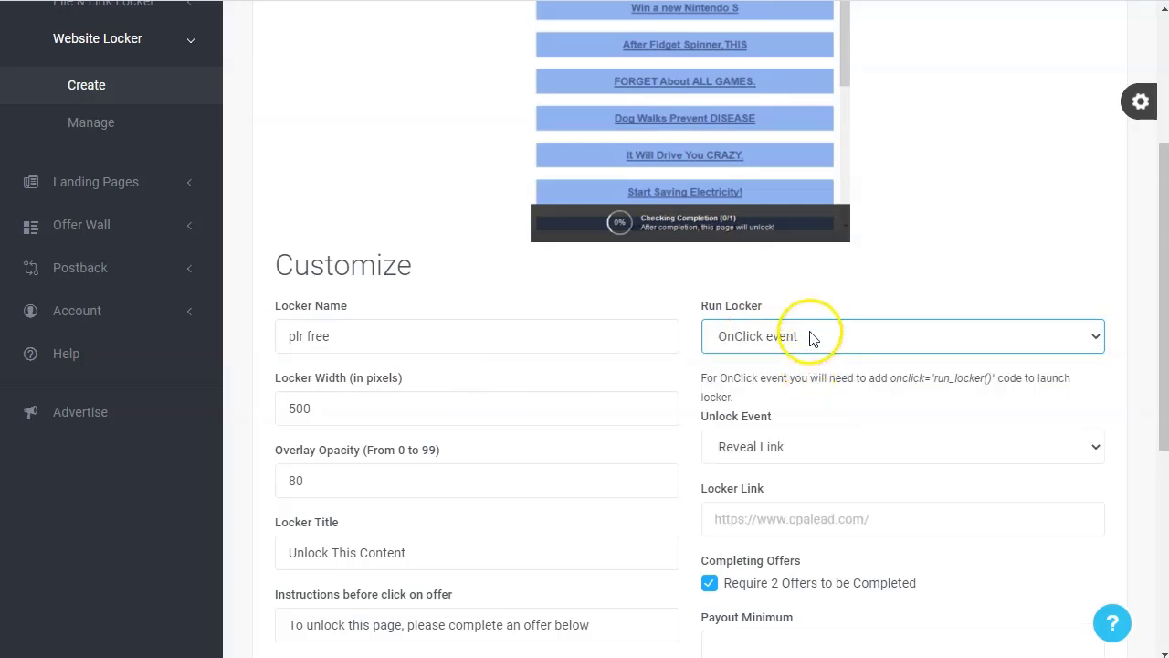
pyautogui.click(811, 336)
pyautogui.click(807, 379)
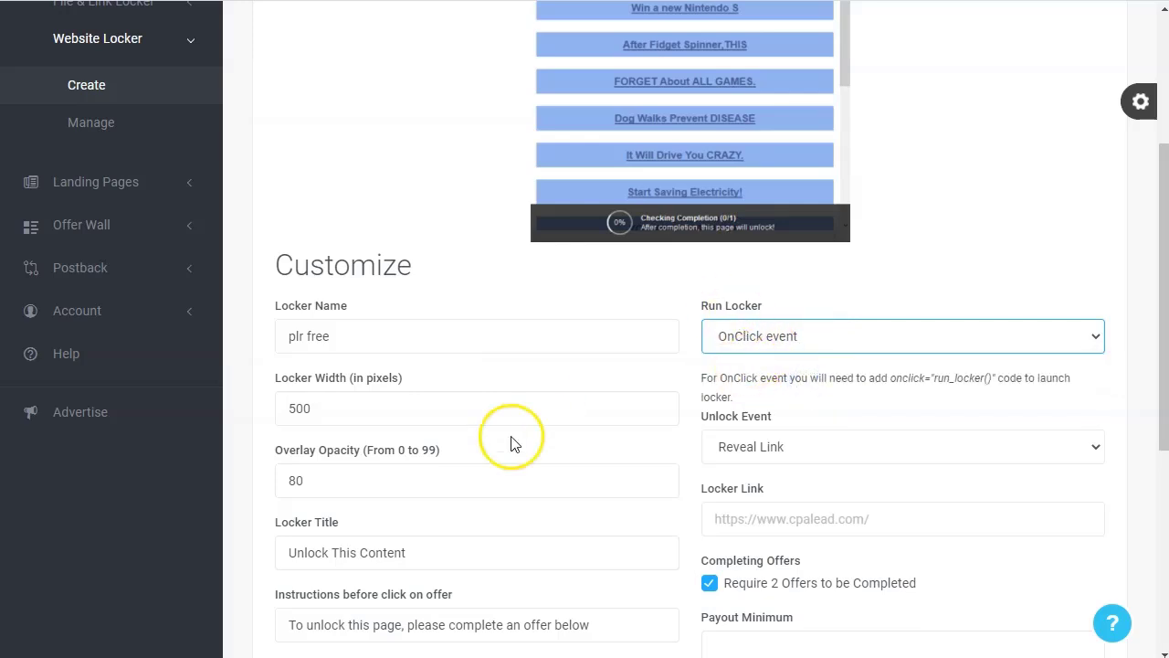
pyautogui.scroll(-1, 512, 443)
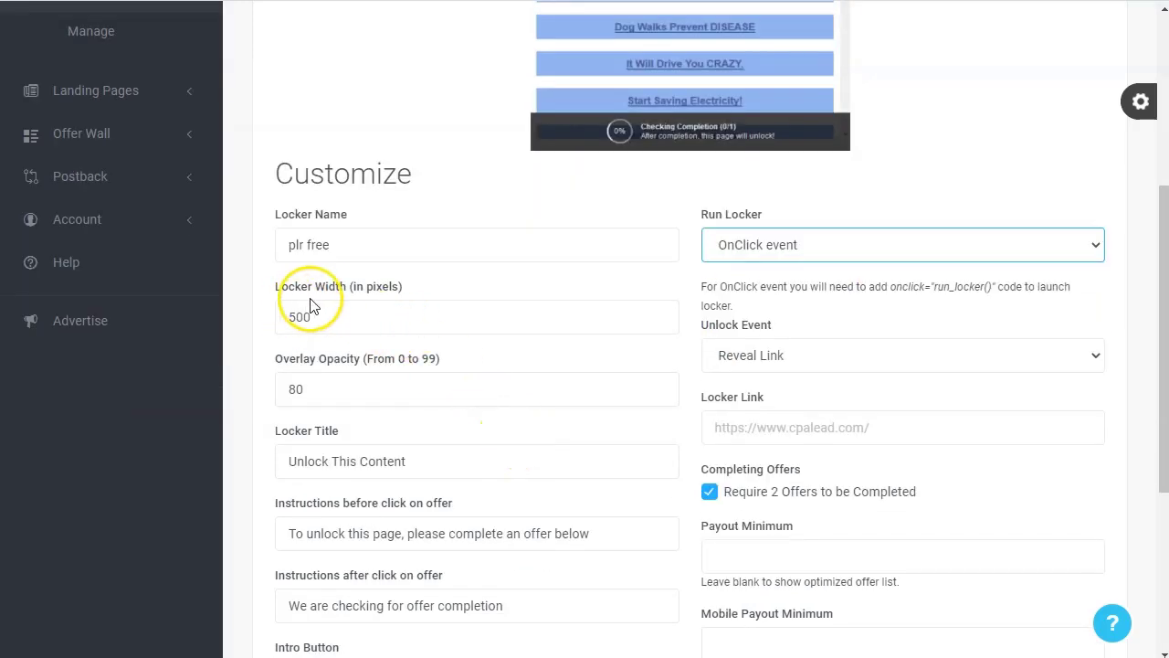
pyautogui.scroll(-2, 587, 417)
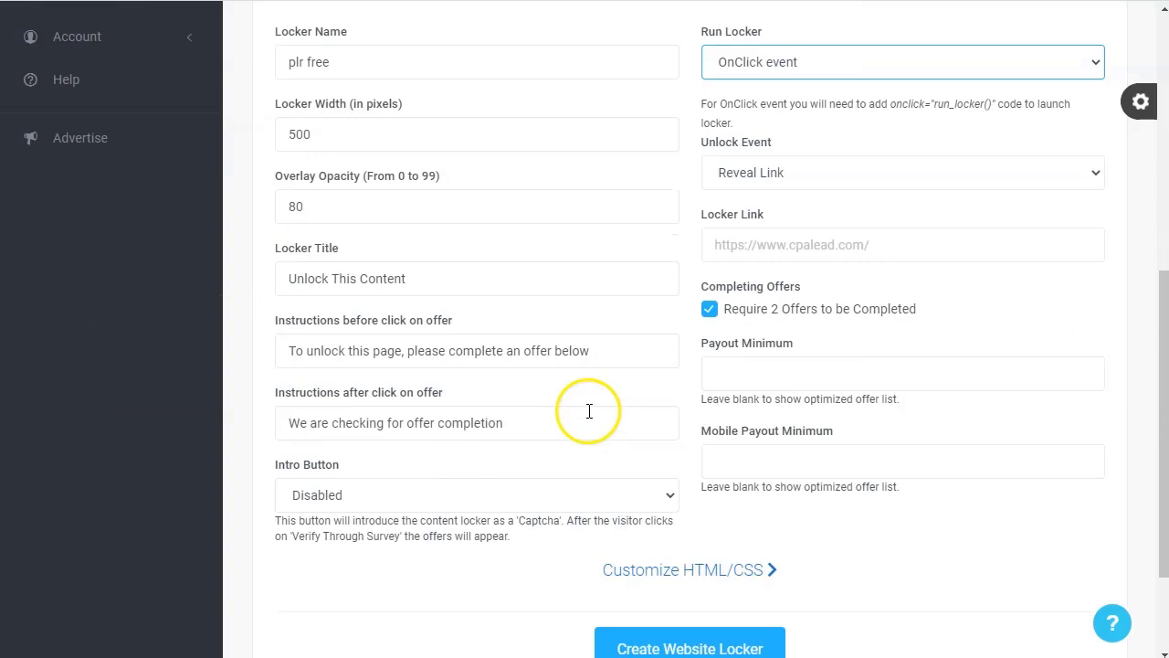
pyautogui.moveTo(690, 142); pyautogui.dragTo(774, 144)
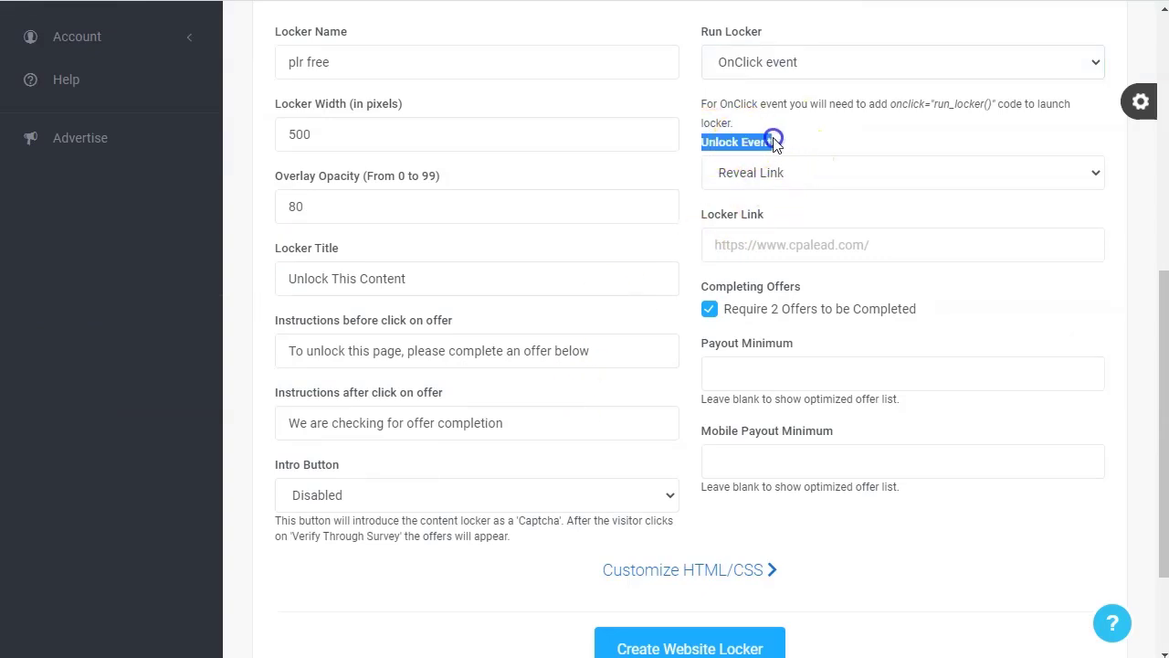
pyautogui.click(807, 175)
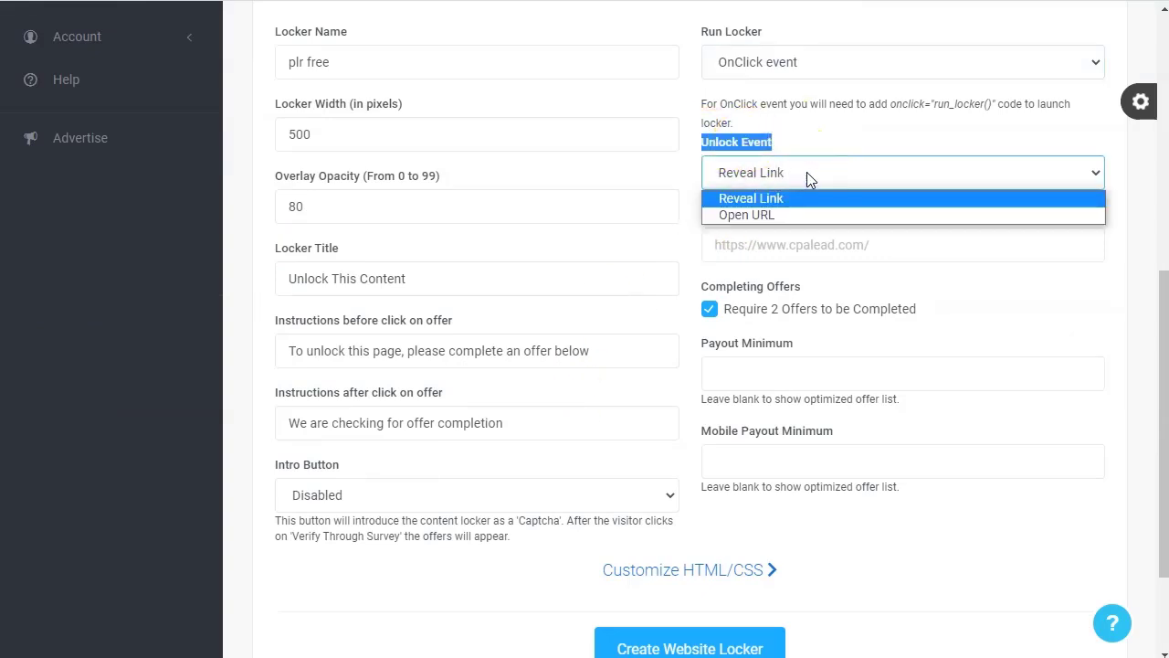
pyautogui.moveTo(807, 172); pyautogui.dragTo(779, 210)
pyautogui.click(779, 212)
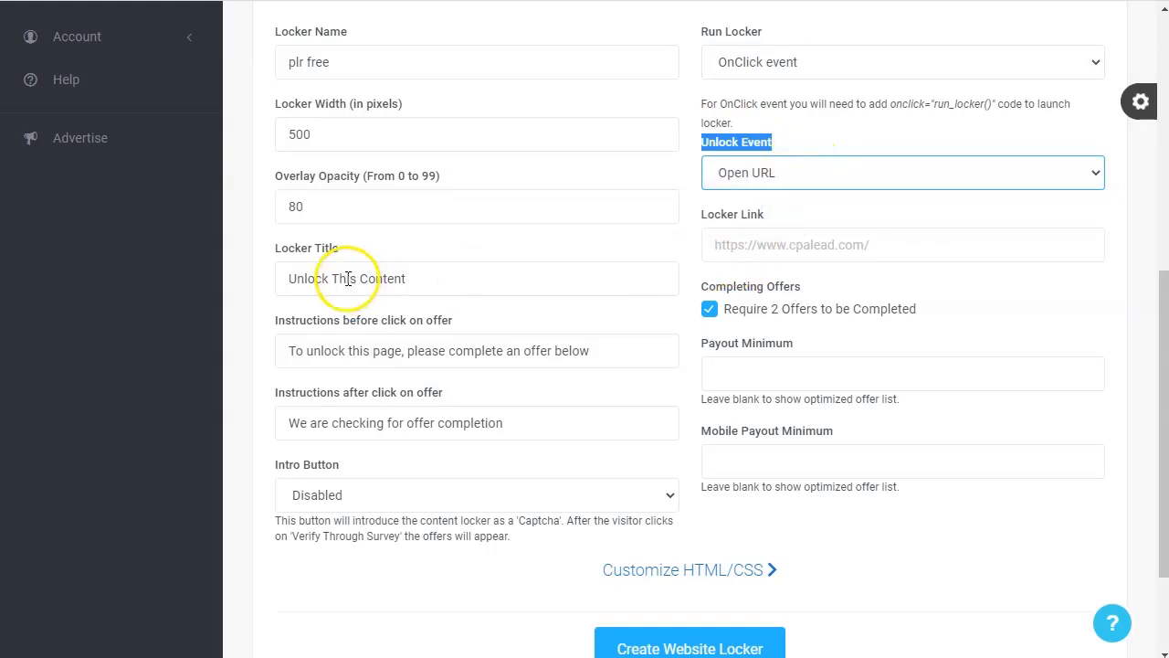
pyautogui.click(754, 243)
pyautogui.write('http://howtowebwork.com/20freeplrebooks/download1973.html')
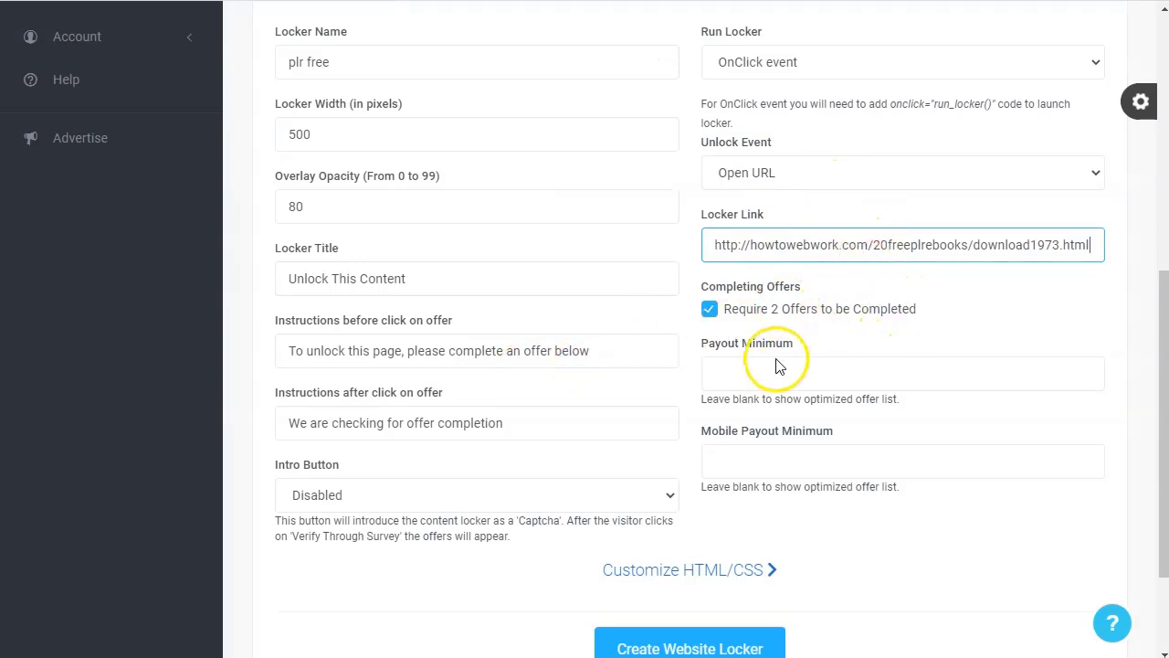
# Create the "plr free" website locker and open its code
pyautogui.scroll(-3, 509, 391)
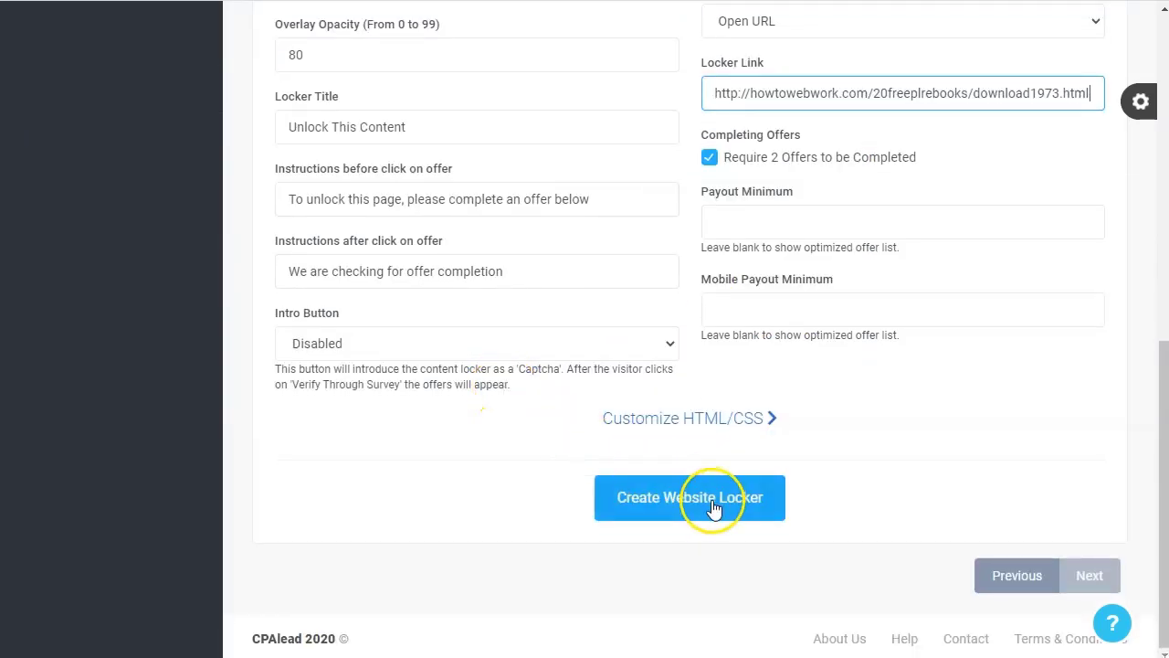
pyautogui.click(685, 509)
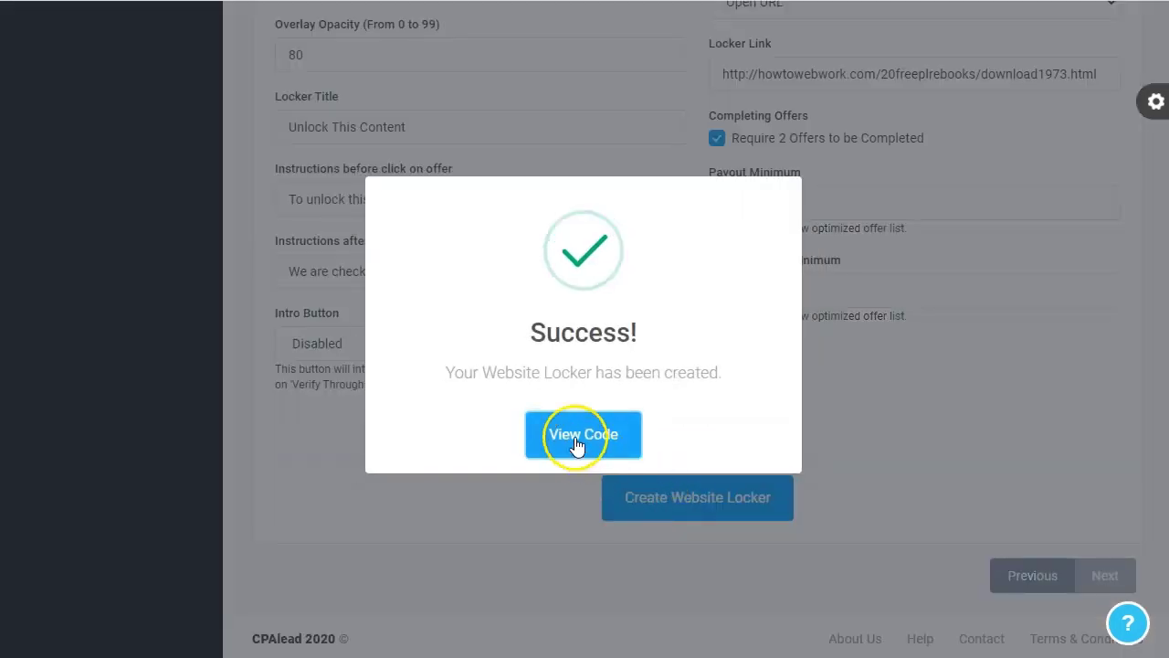
pyautogui.click(575, 438)
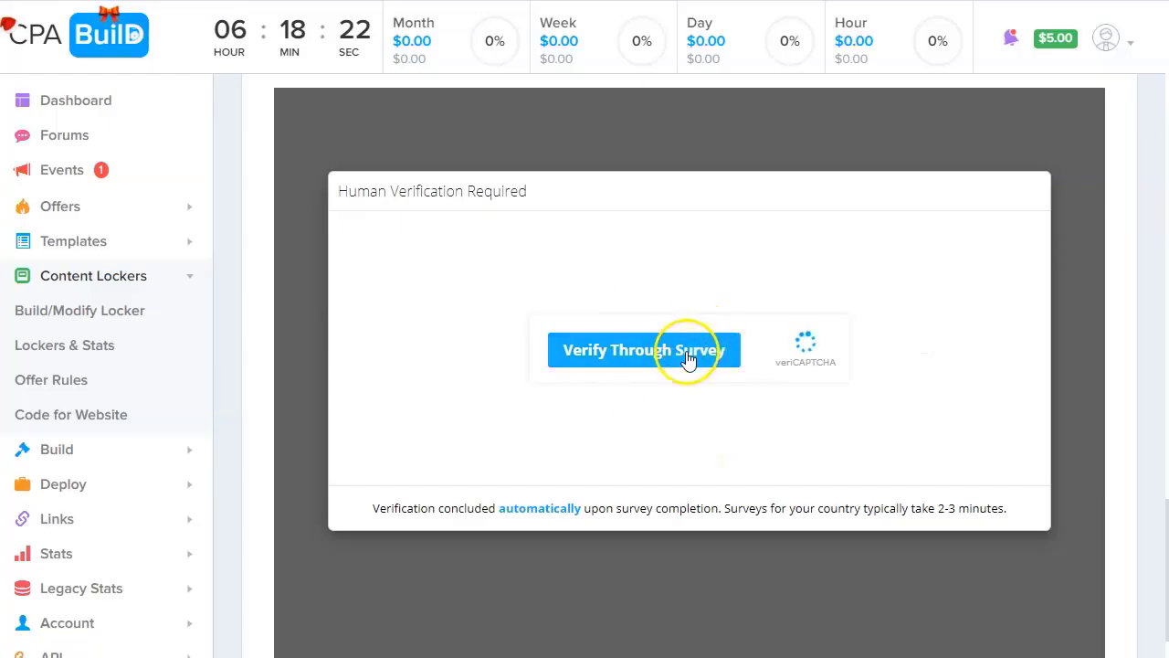
# Switch to CPABuild and generate the website code for the "PLR free" content locker without a mobile locker
pyautogui.scroll(-1, 556, 527)
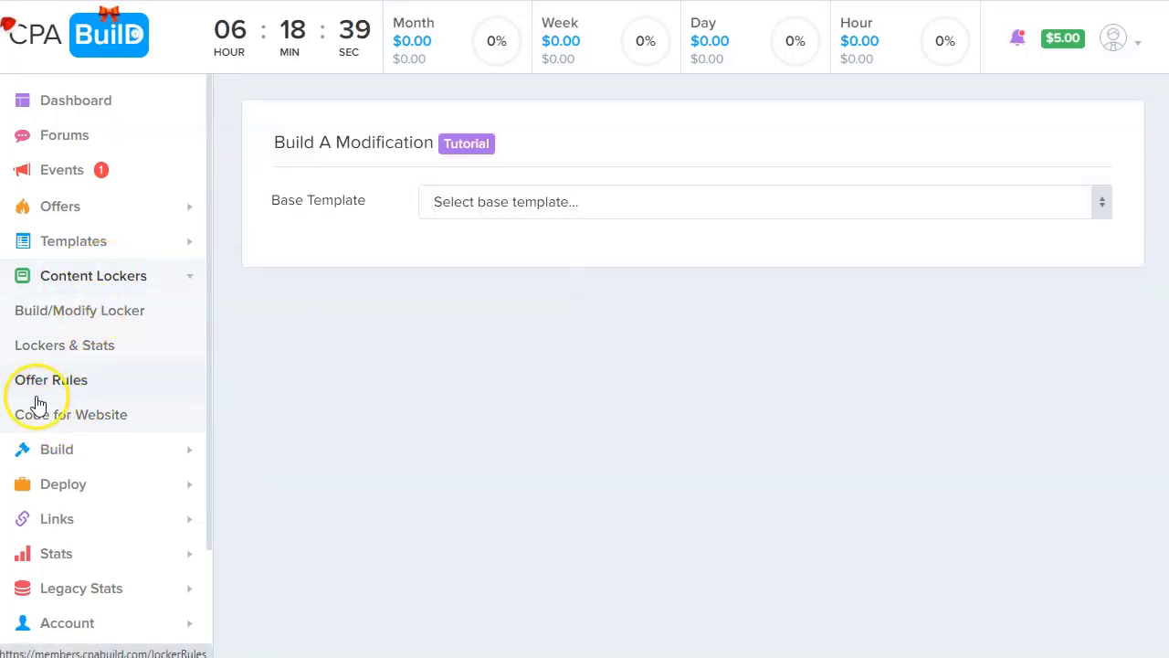
pyautogui.click(111, 420)
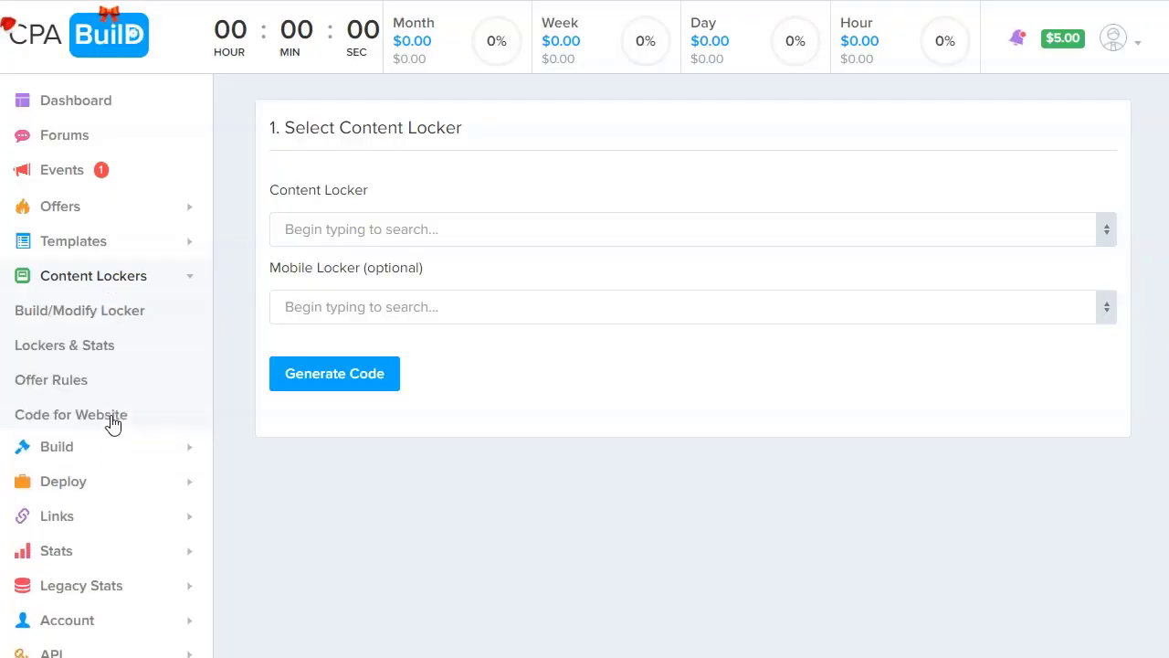
pyautogui.click(466, 236)
pyautogui.click(468, 230)
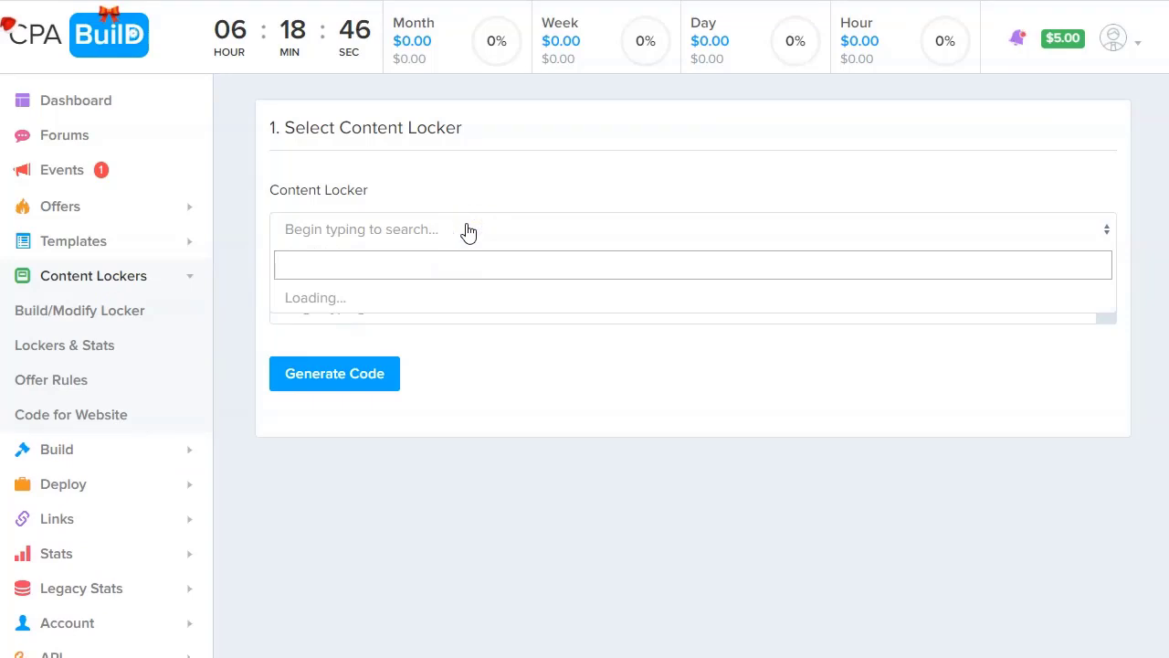
pyautogui.click(399, 366)
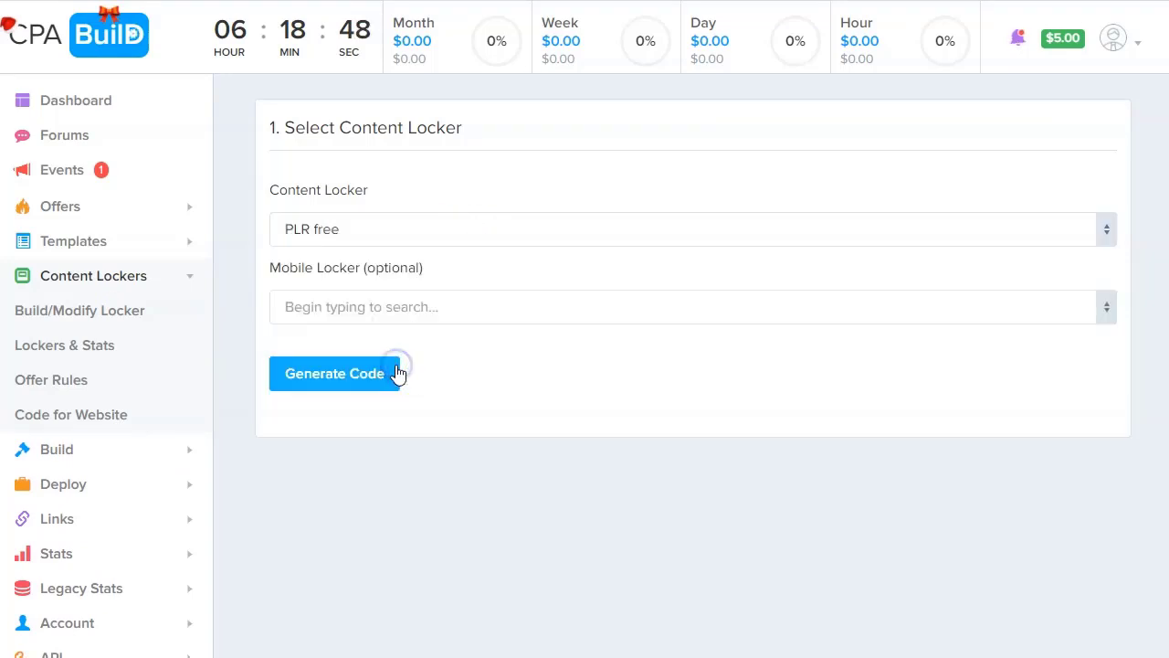
pyautogui.click(350, 377)
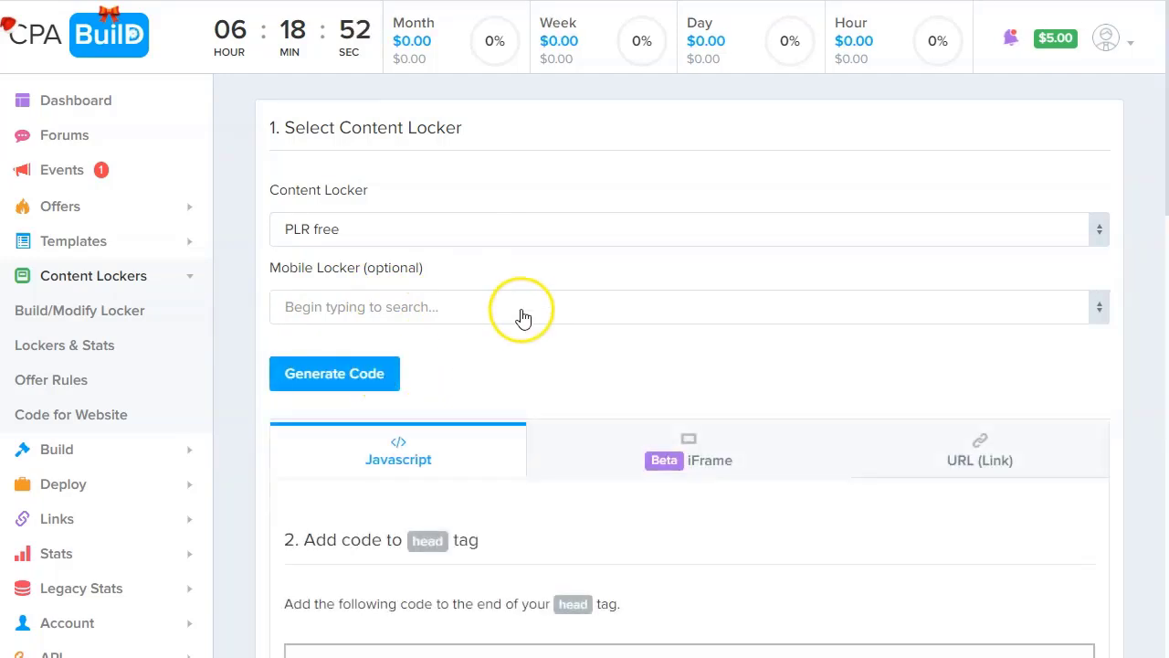
# Examine the JavaScript code for the head tag and the CPABuildLock() examples for opening the locker
pyautogui.scroll(-4, 522, 314)
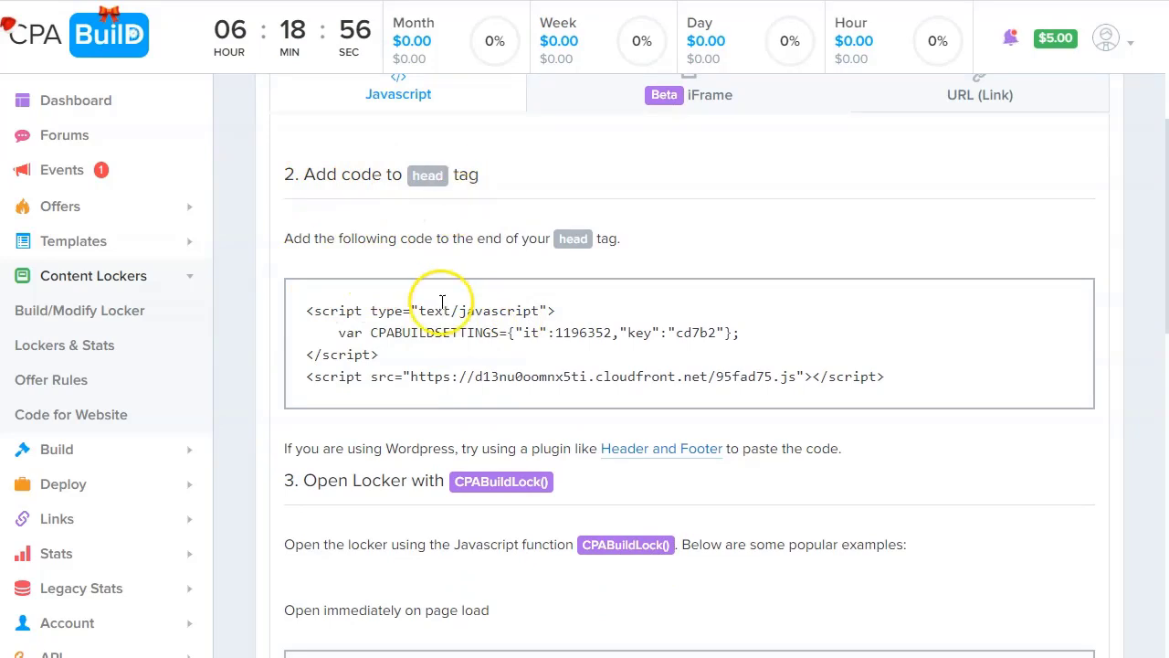
pyautogui.scroll(-5, 439, 300)
pyautogui.moveTo(288, 415); pyautogui.dragTo(514, 392)
pyautogui.click(431, 411)
pyautogui.tripleClick(433, 413)
pyautogui.click(430, 412)
pyautogui.scroll(4, 430, 412)
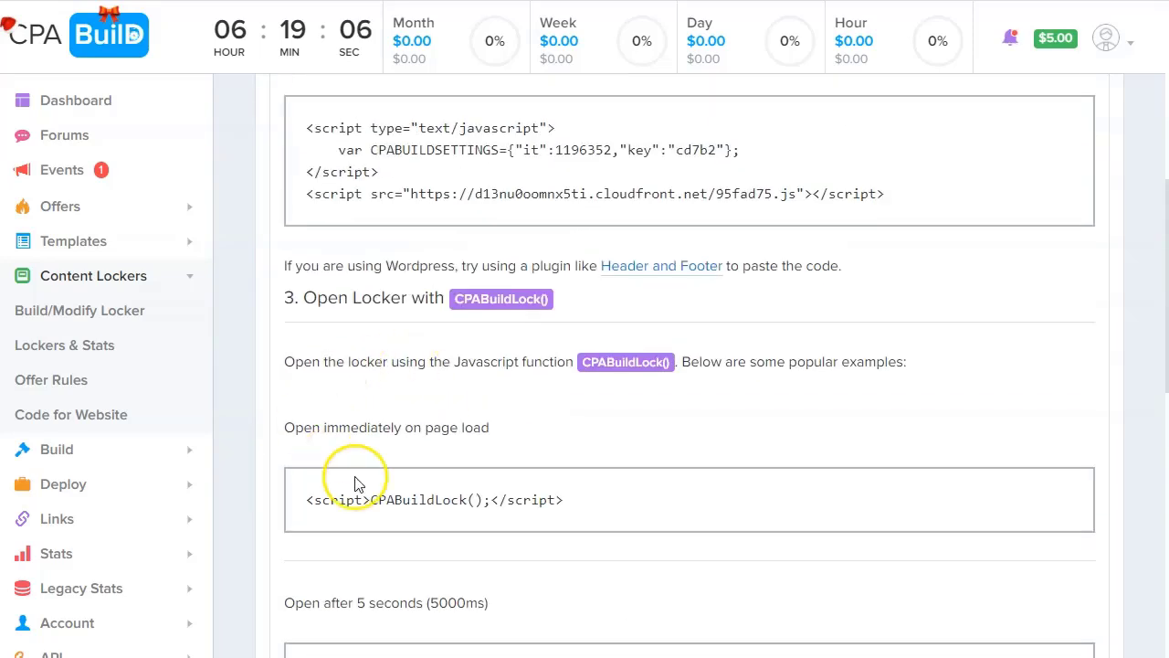
pyautogui.scroll(2, 417, 370)
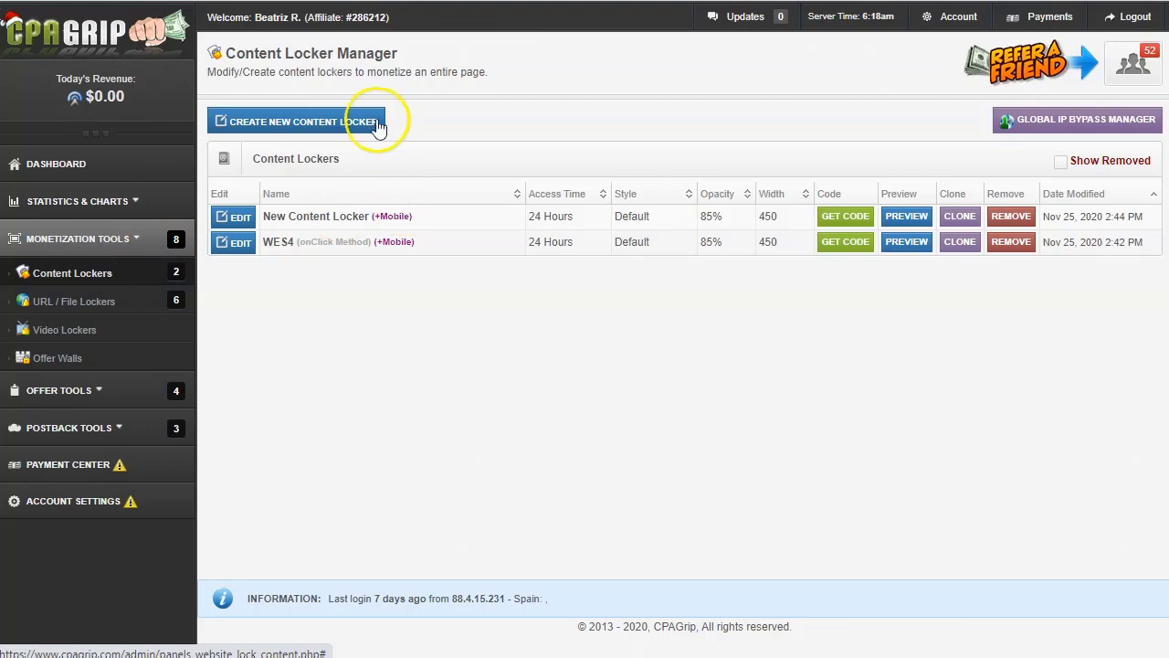
# Switch to CPAGrip, accept the Terms of Service and create a content locker named "PLR Free"
pyautogui.click(347, 122)
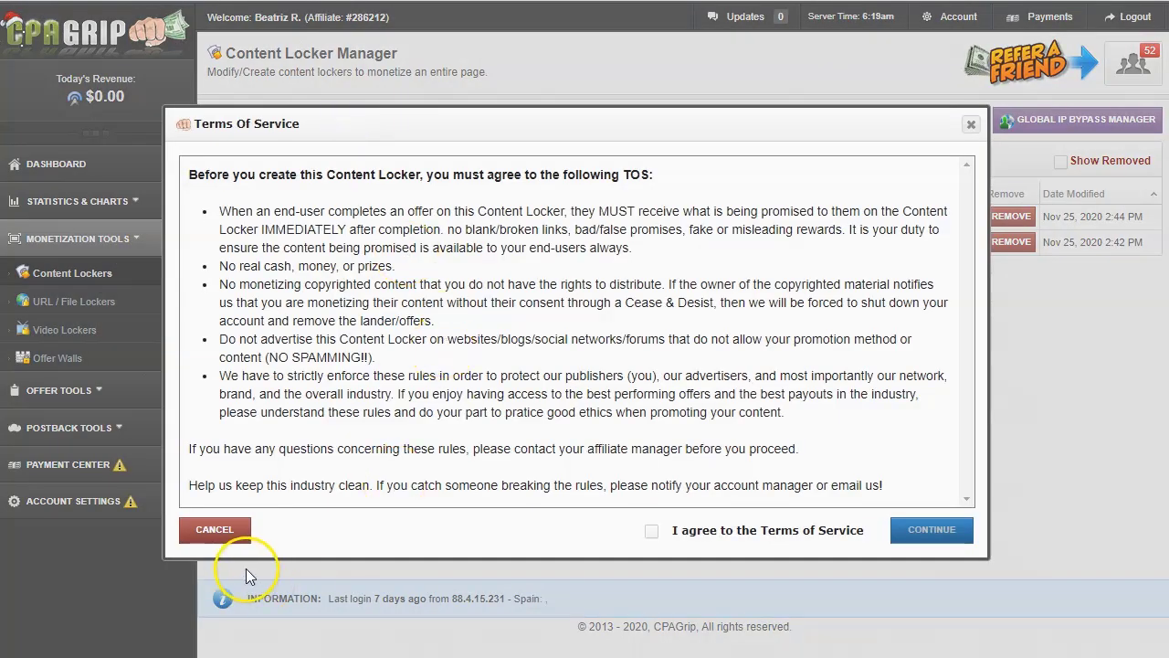
pyautogui.click(674, 534)
pyautogui.click(932, 534)
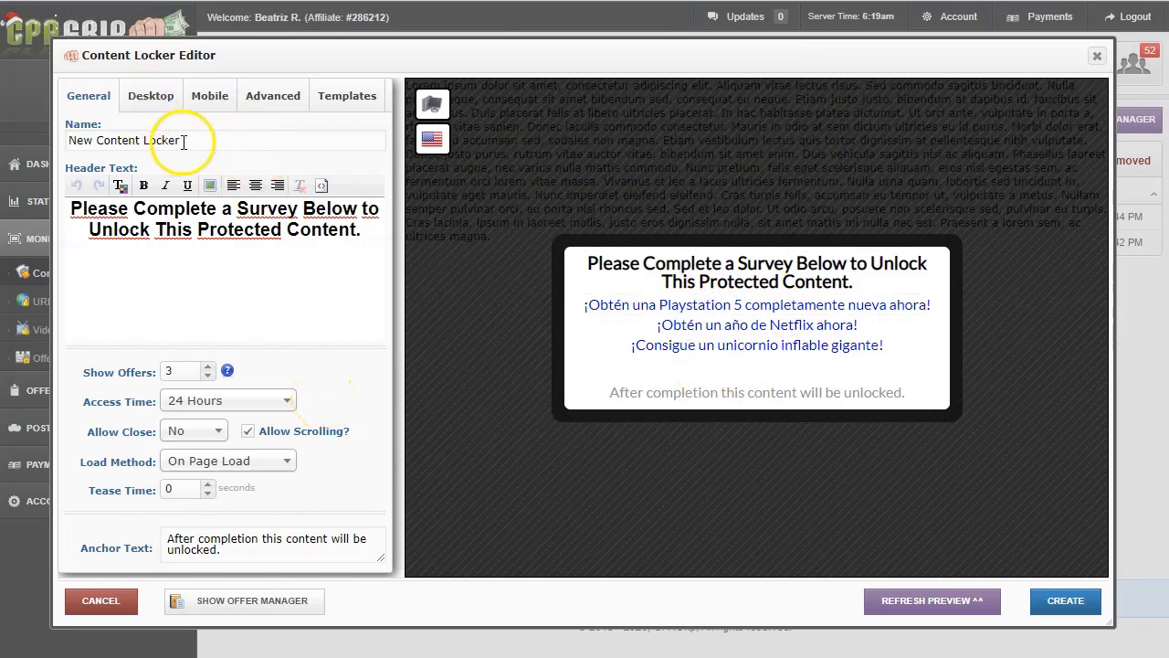
pyautogui.write('PLR Free')
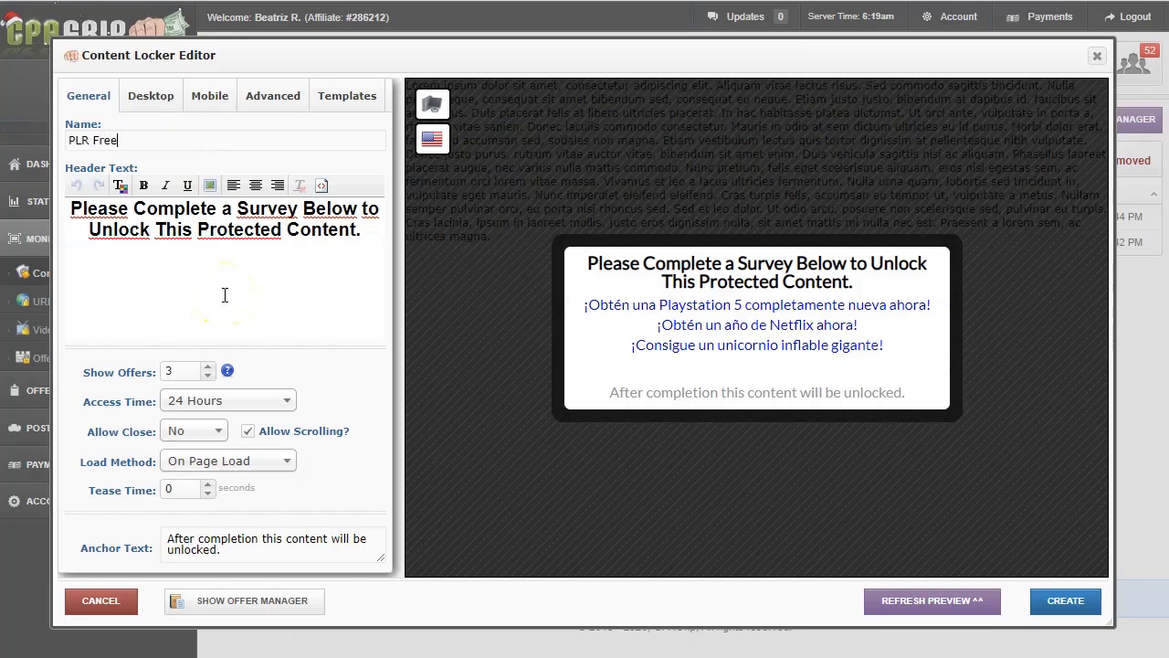
pyautogui.click(1069, 603)
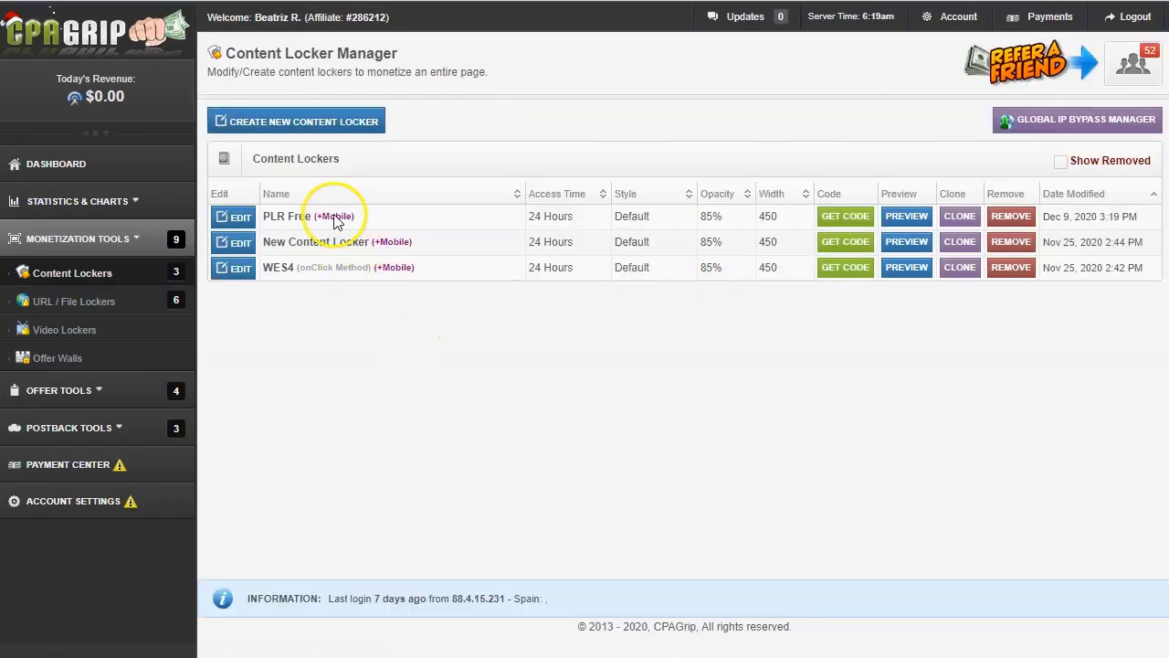
# View the generated code for the PLR Free locker and compare it with the WES4 locker's onclick code
pyautogui.click(849, 220)
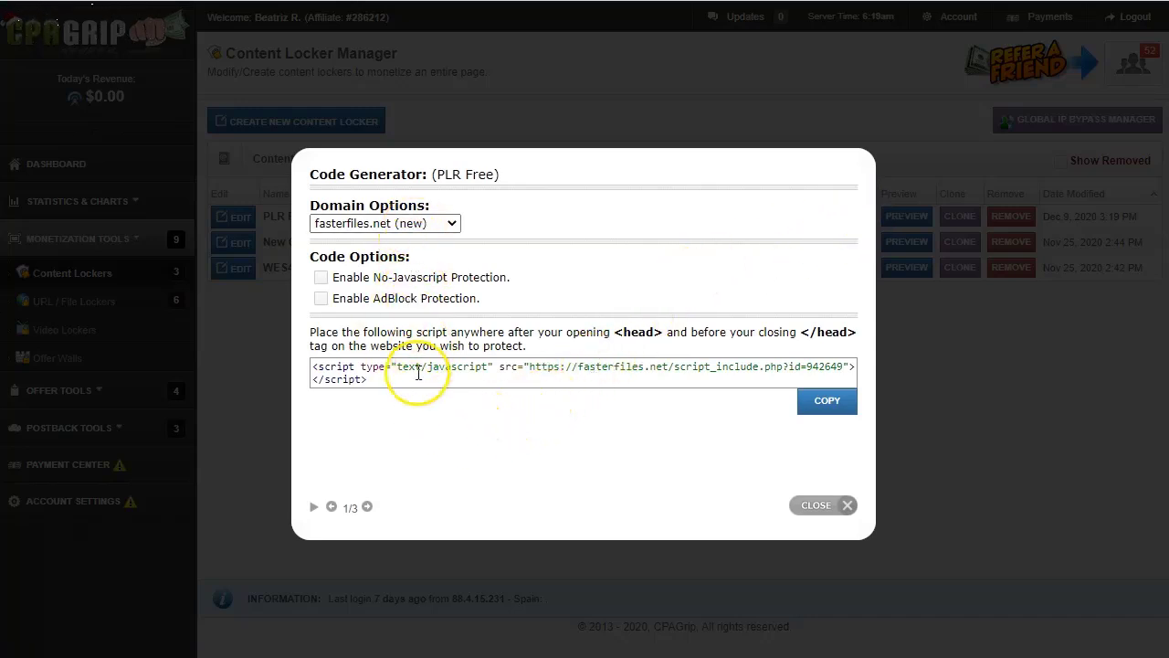
pyautogui.click(681, 384)
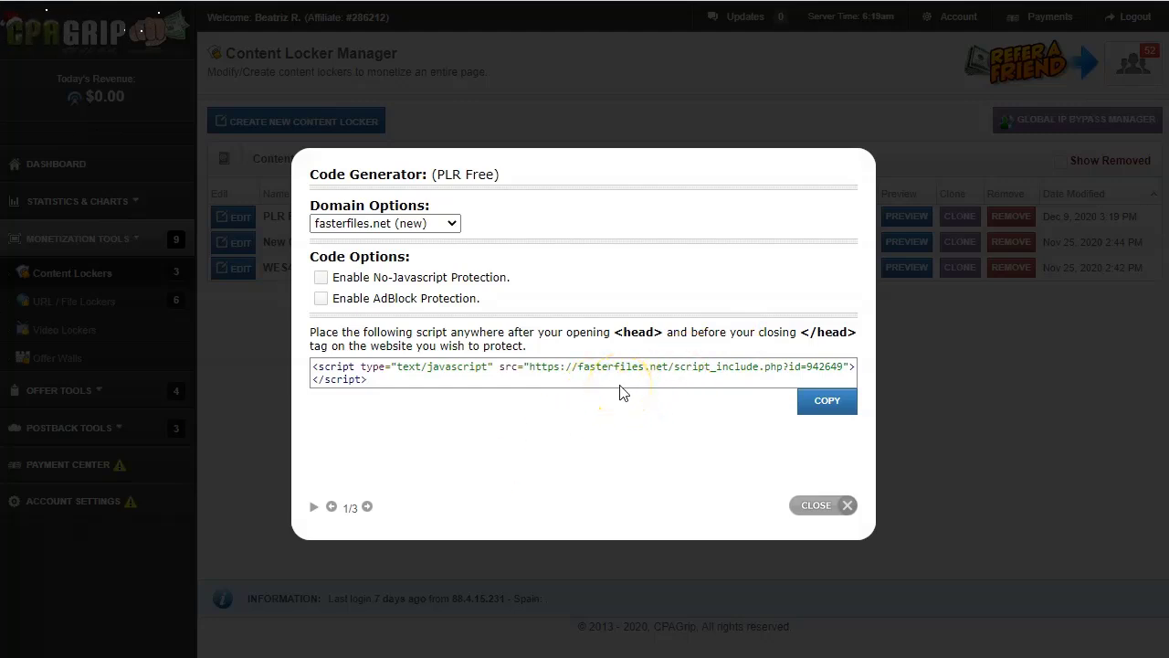
pyautogui.click(451, 223)
pyautogui.click(364, 513)
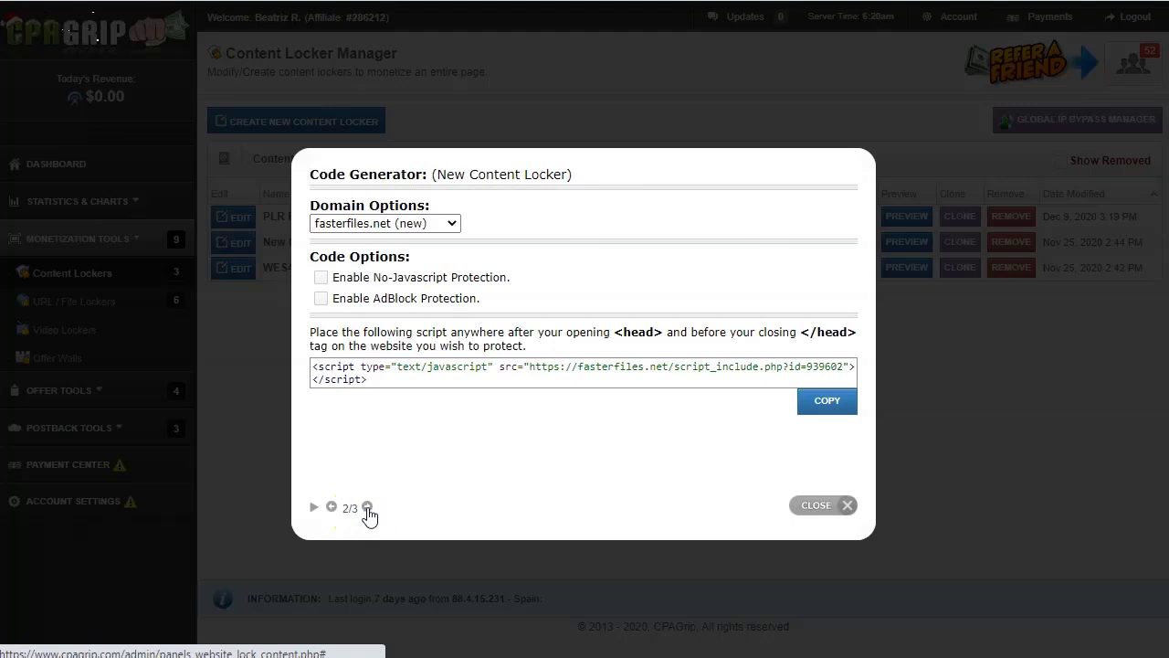
pyautogui.click(367, 508)
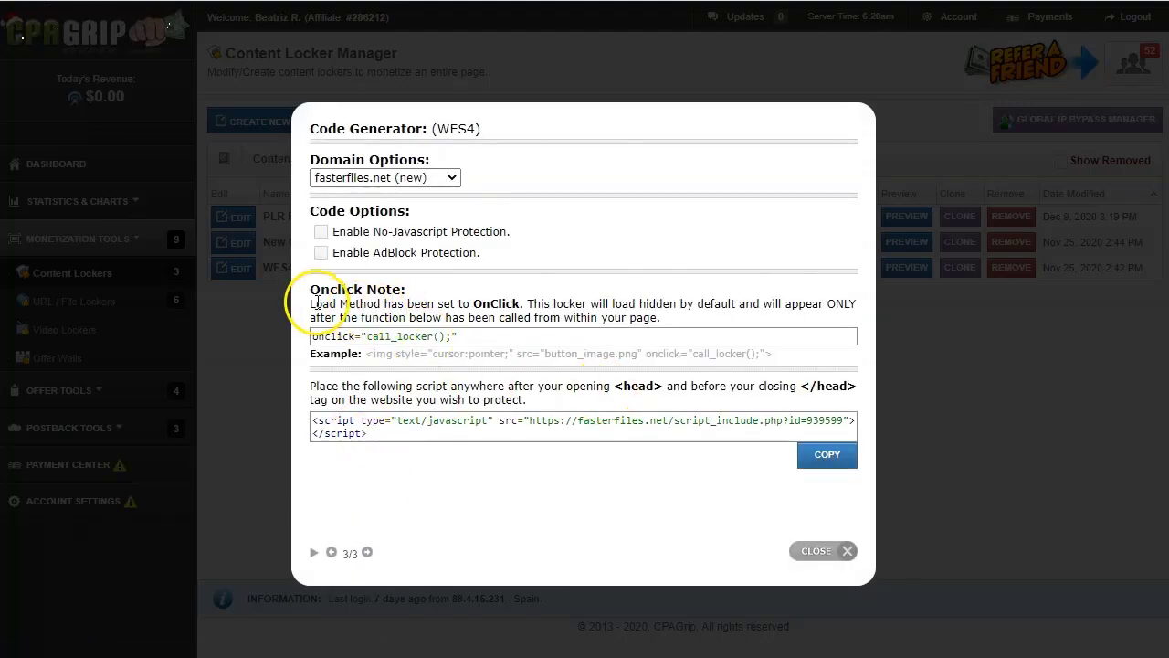
pyautogui.moveTo(311, 295); pyautogui.dragTo(433, 286)
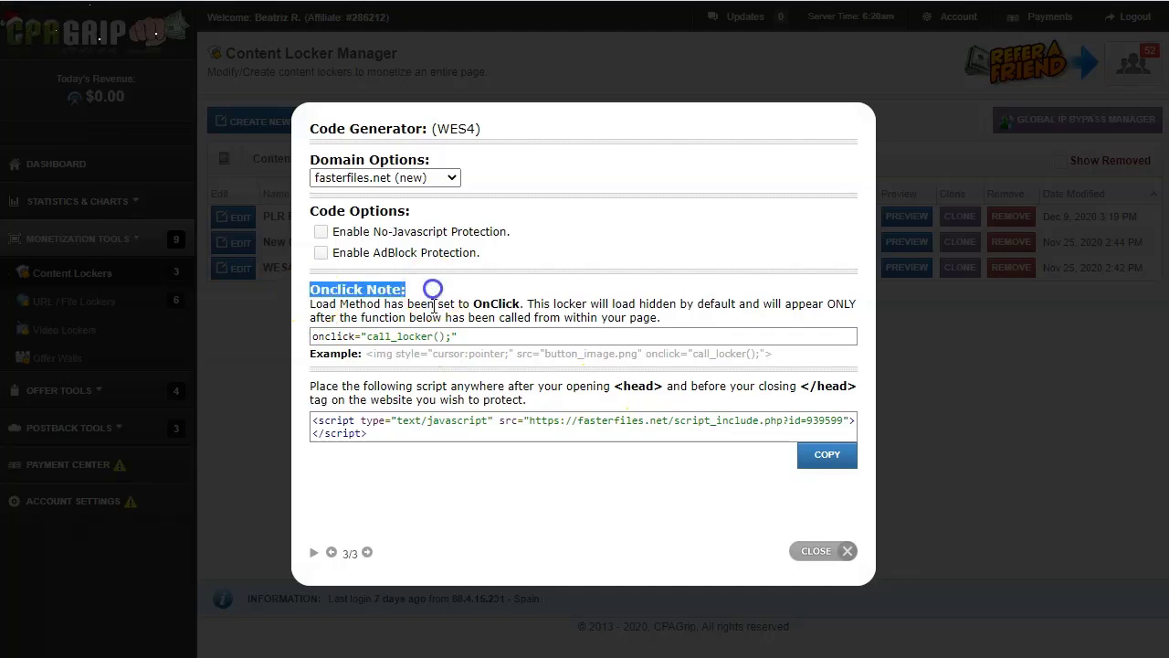
pyautogui.click(628, 393)
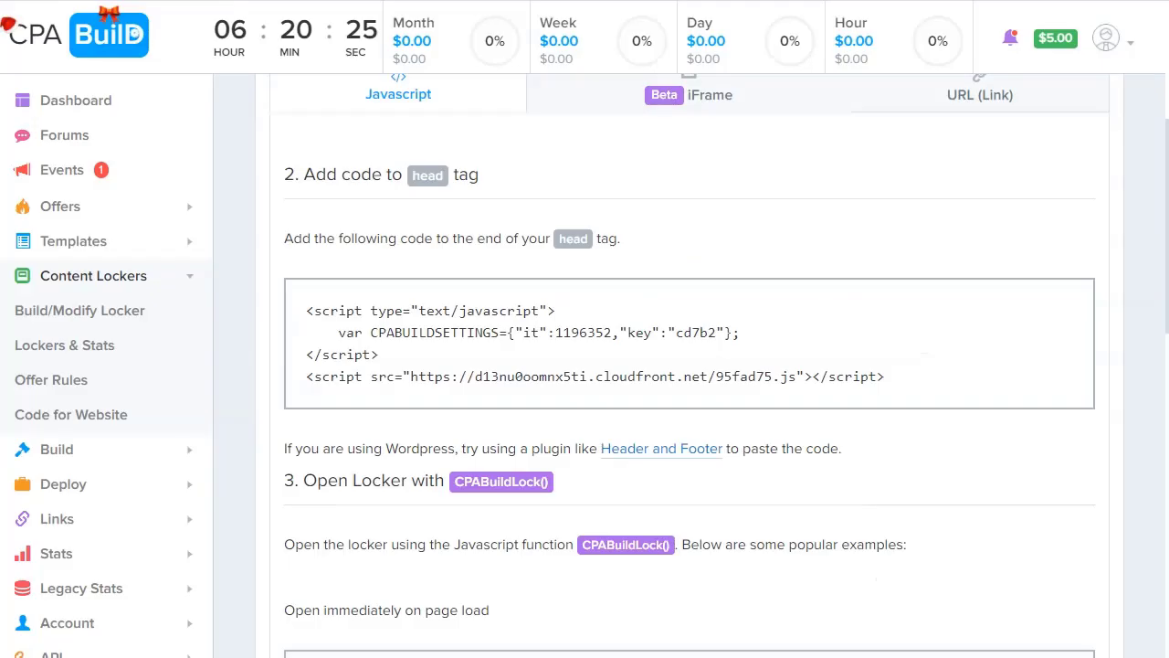
# Switch to the WordPress dashboard and review the list of installed plugins
pyautogui.scroll(-1, 507, 347)
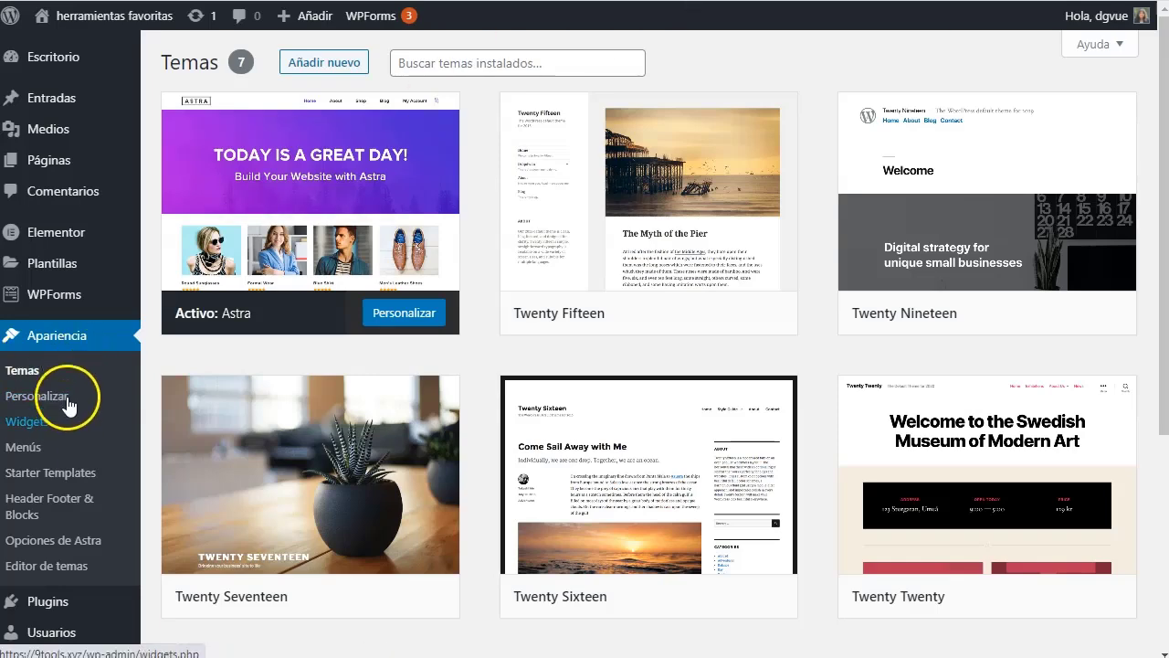
pyautogui.scroll(-3, 68, 388)
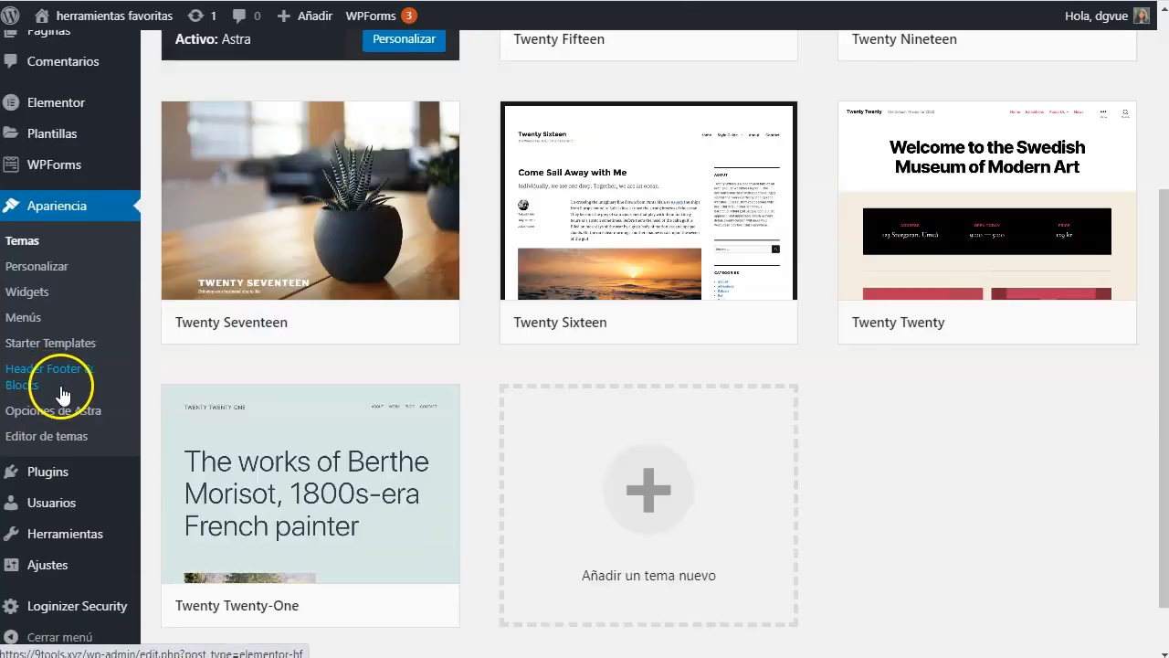
pyautogui.click(40, 475)
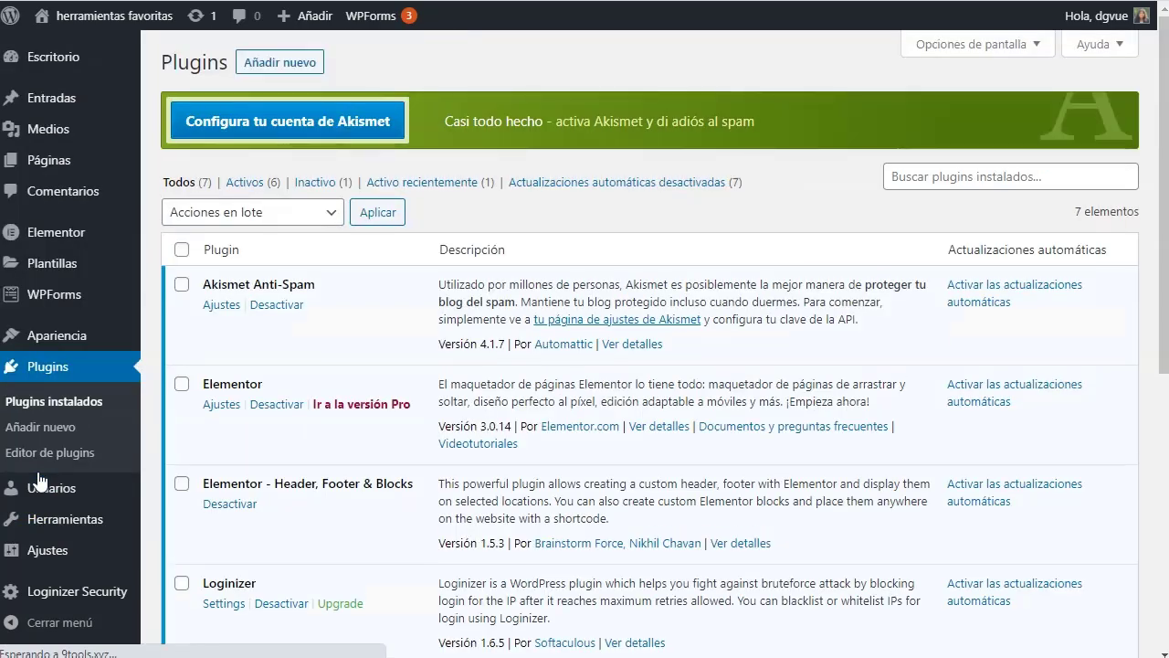
pyautogui.scroll(-2, 353, 335)
pyautogui.scroll(-3, 347, 387)
pyautogui.scroll(5, 348, 386)
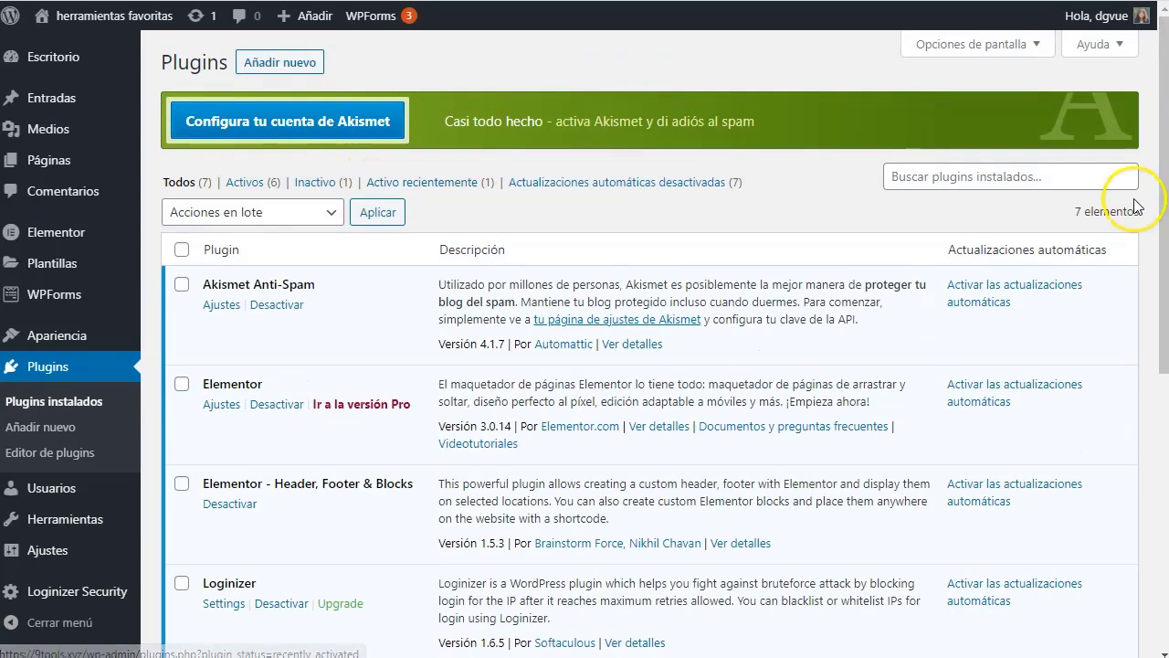
# Search the plugin directory for "header and footer" and look through the matching plugins
pyautogui.click(1035, 175)
pyautogui.click(263, 64)
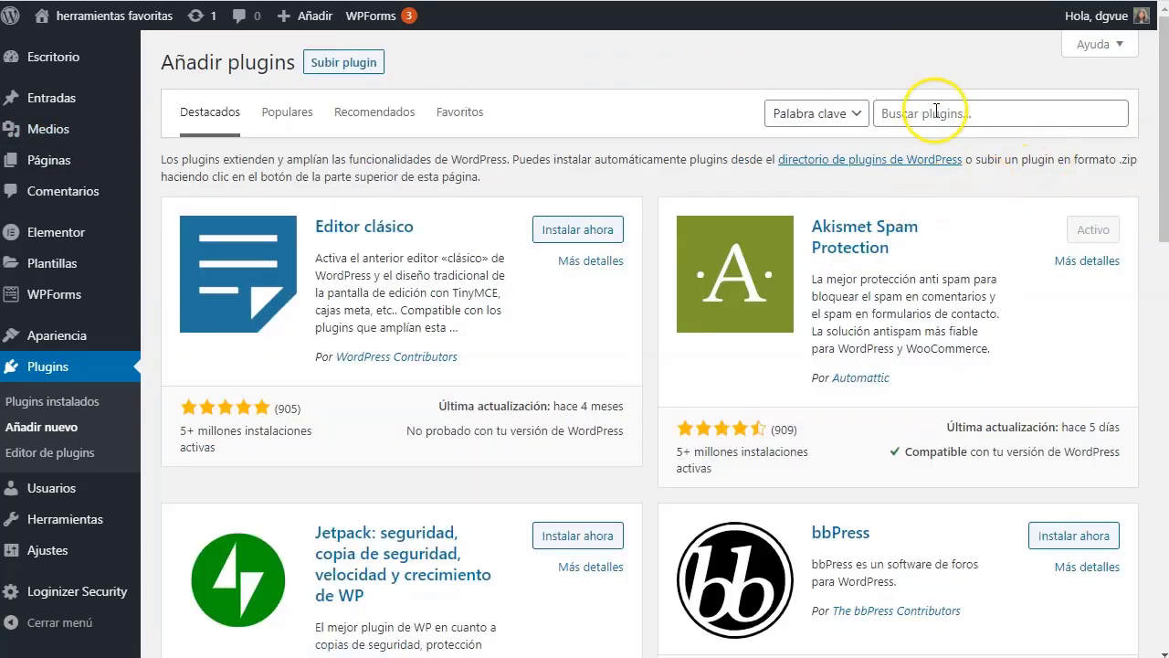
pyautogui.click(936, 111)
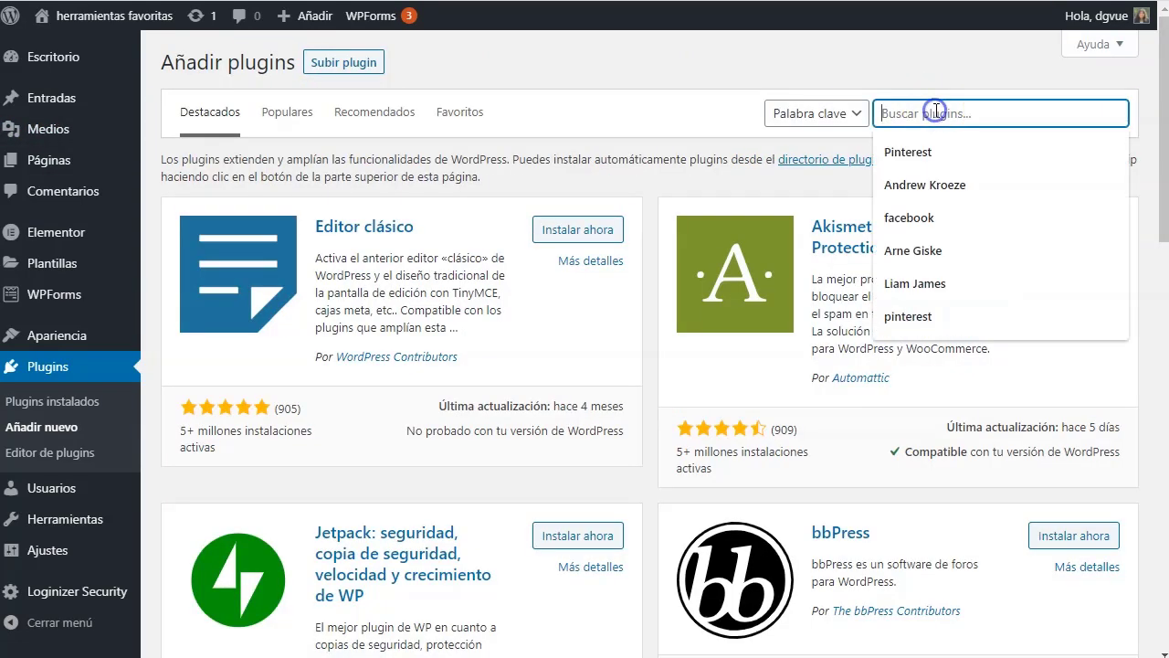
pyautogui.write('header and footer')
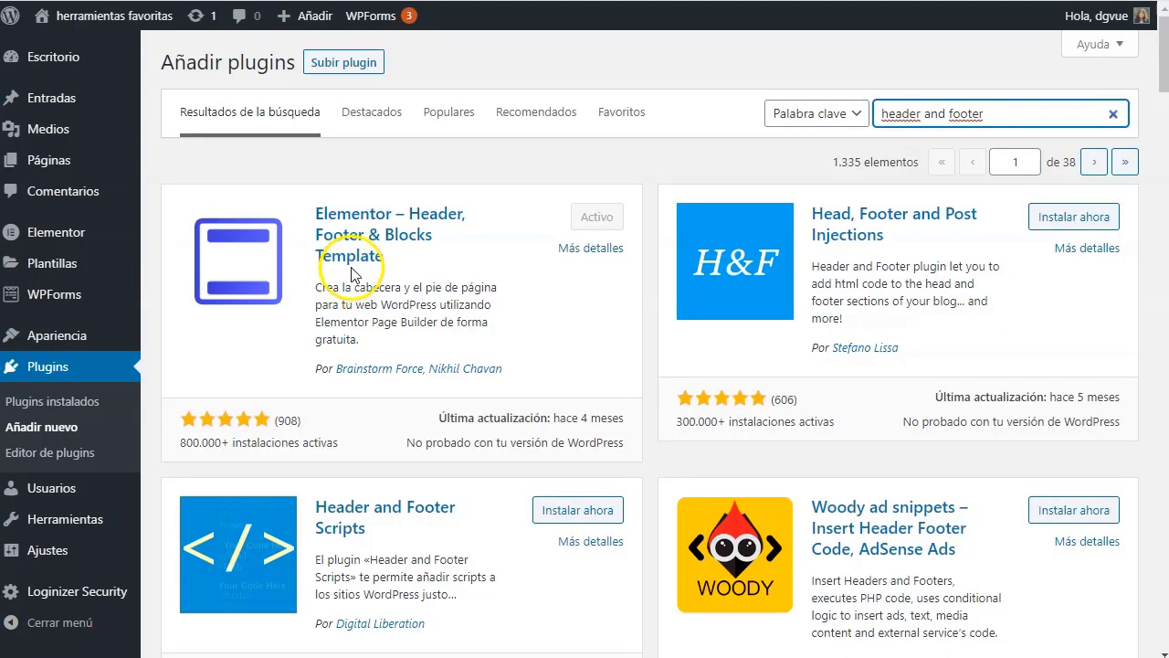
pyautogui.scroll(-2, 366, 279)
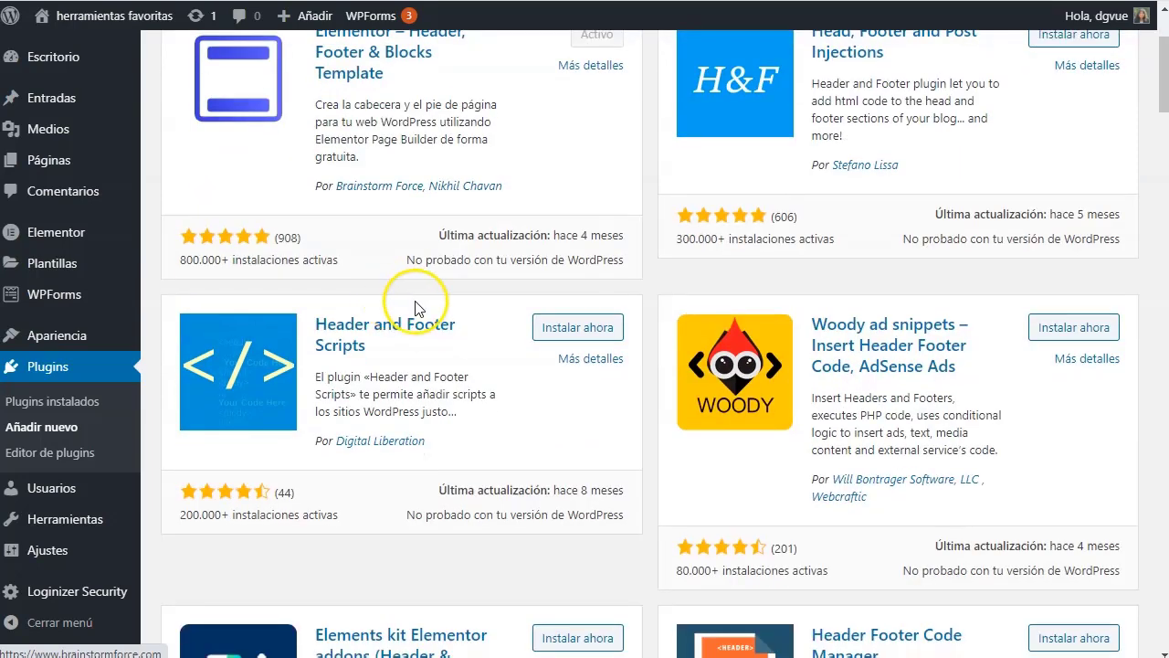
pyautogui.scroll(2, 415, 308)
pyautogui.scroll(-1, 415, 301)
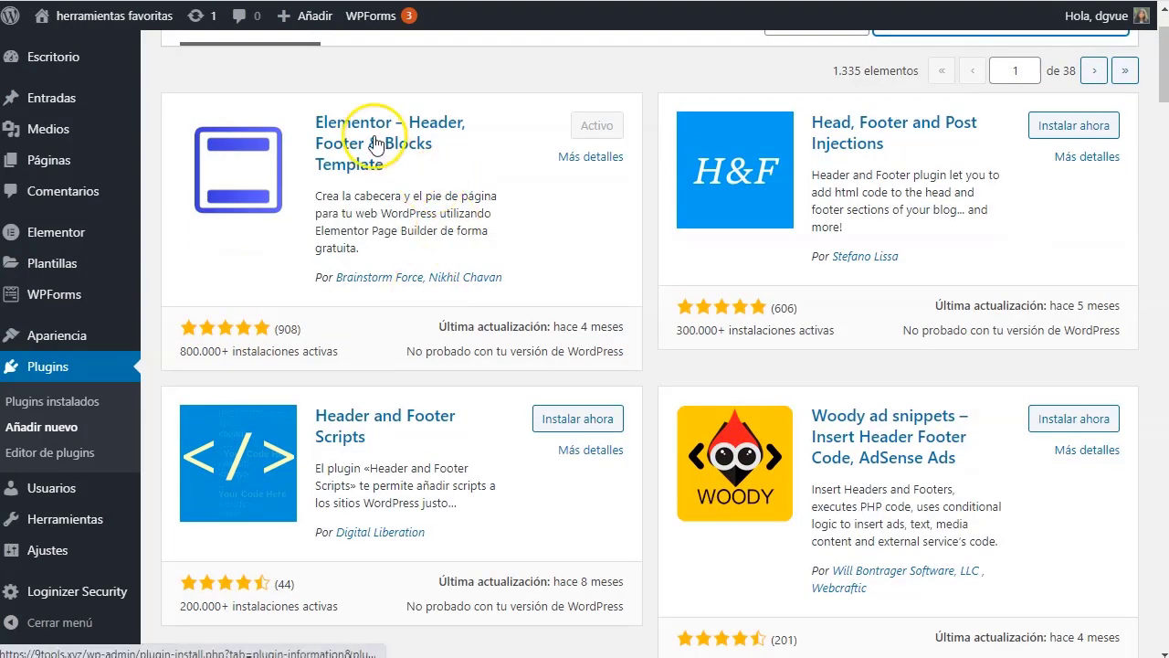
pyautogui.scroll(-1, 433, 199)
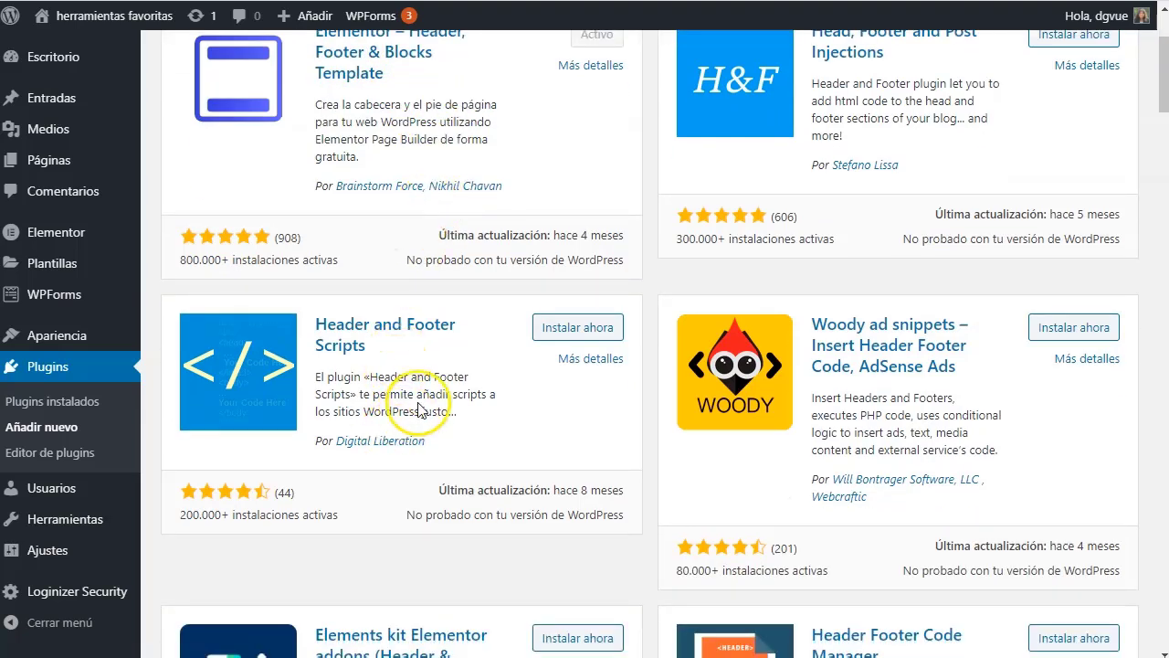
# Install and activate the Header and Footer Scripts plugin by Digital Liberation from the plugin search results
pyautogui.scroll(-1, 438, 382)
pyautogui.scroll(-2, 438, 383)
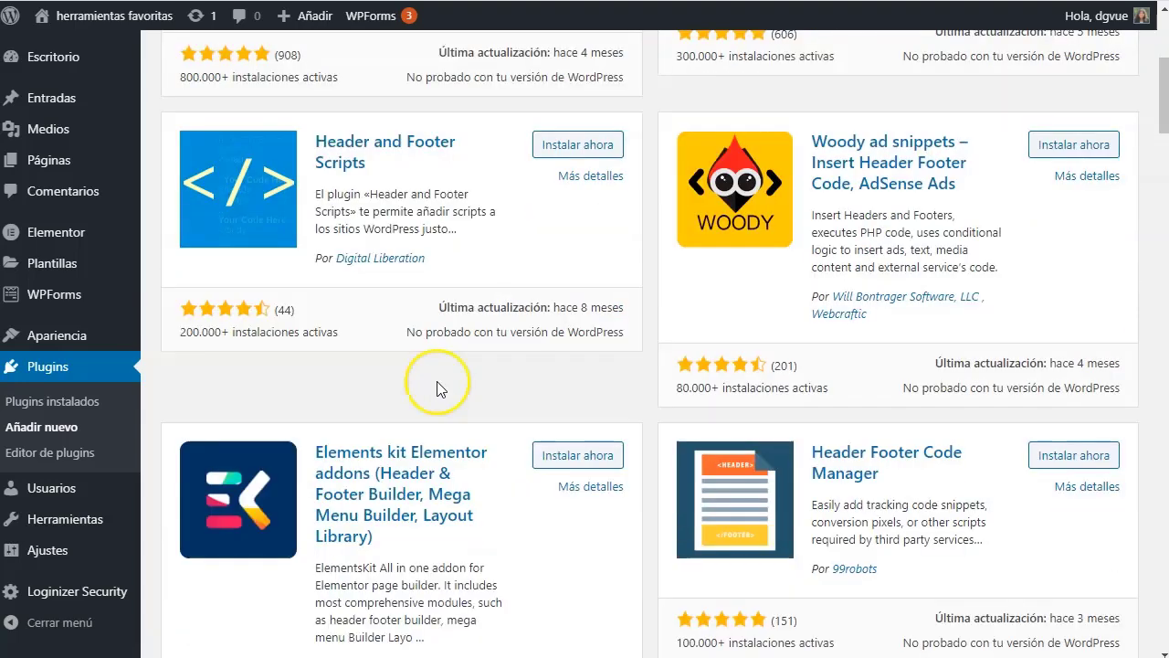
pyautogui.scroll(1, 438, 388)
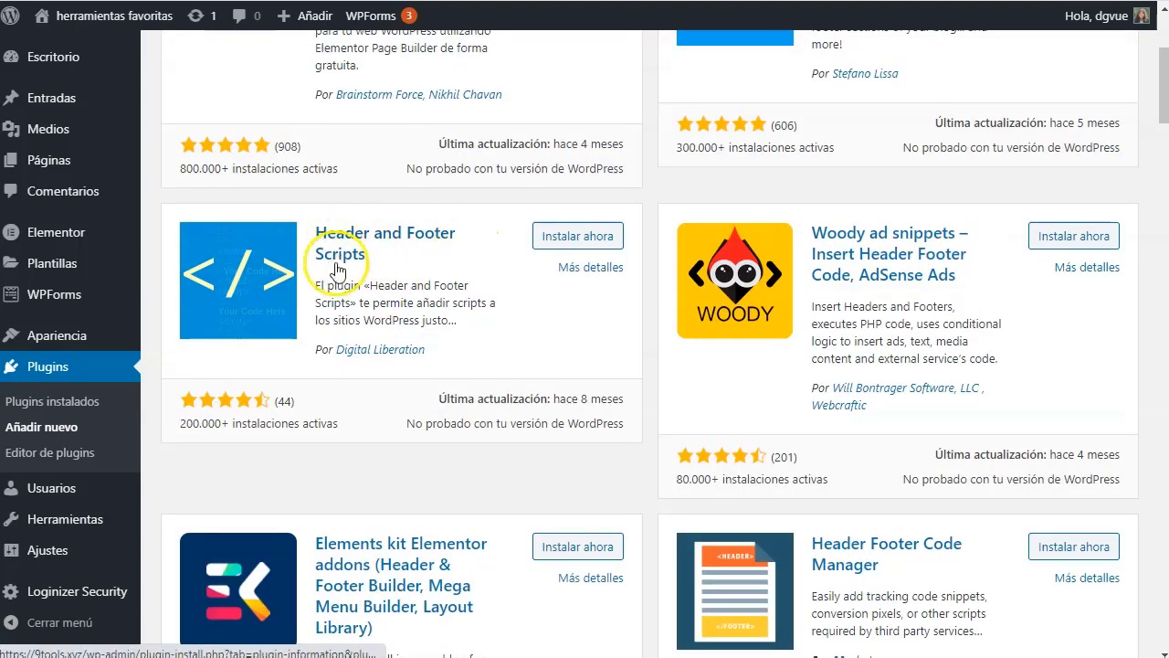
pyautogui.click(574, 238)
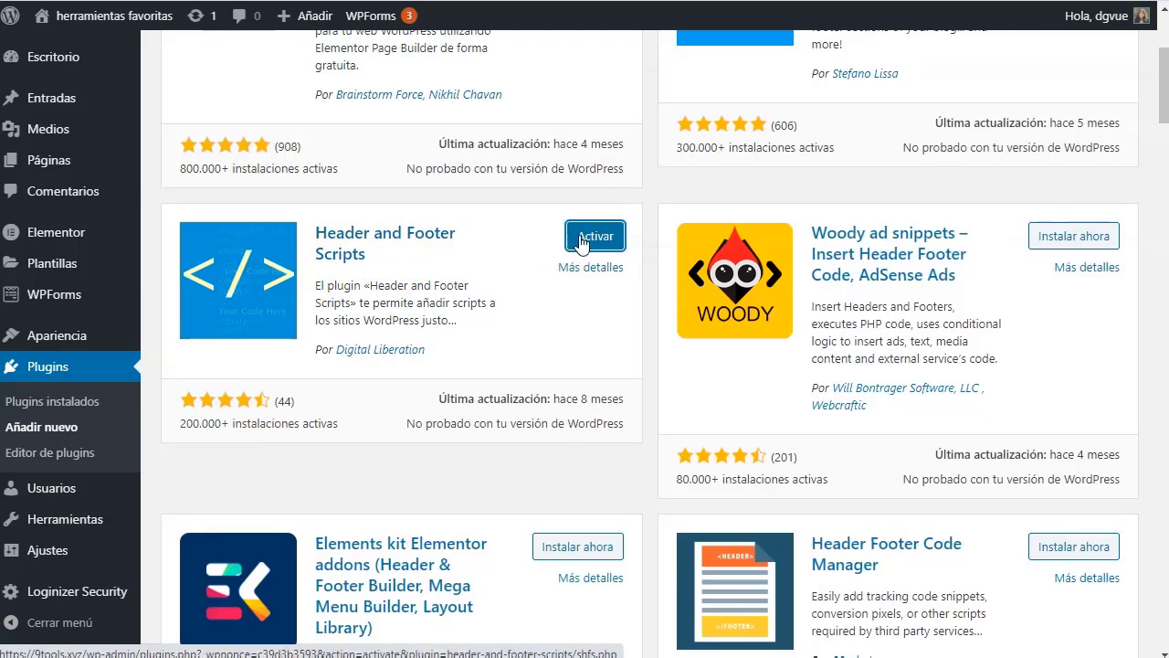
pyautogui.click(583, 241)
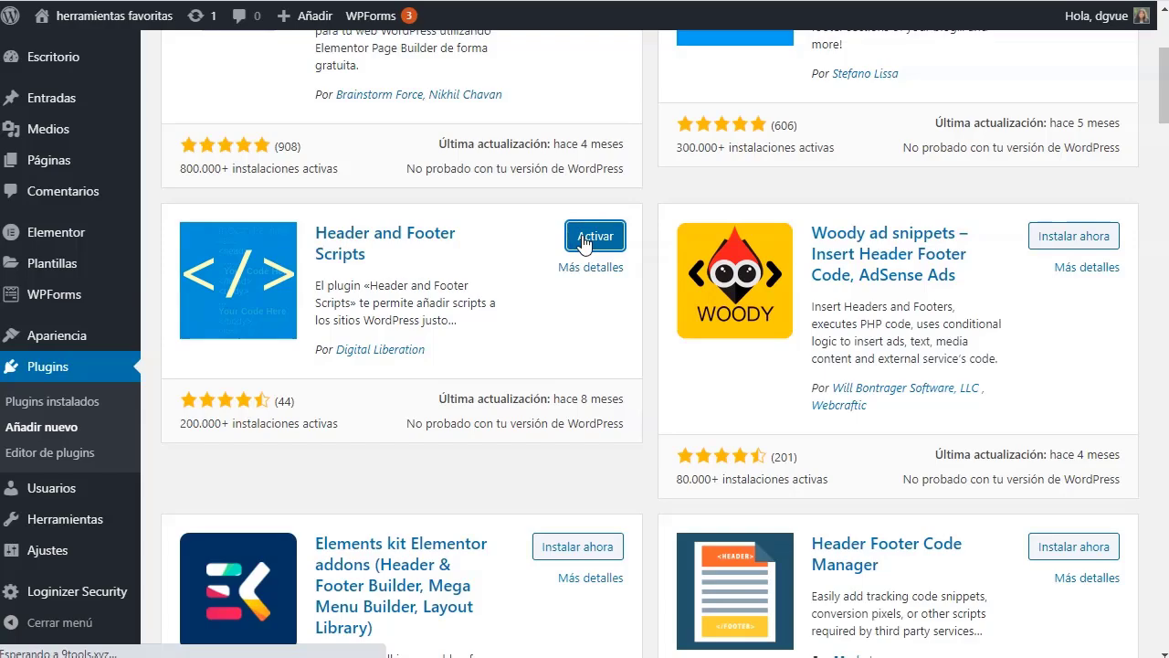
# Locate Header and Footer Scripts among the installed plugins and open its options page in the site settings
pyautogui.scroll(-6, 308, 384)
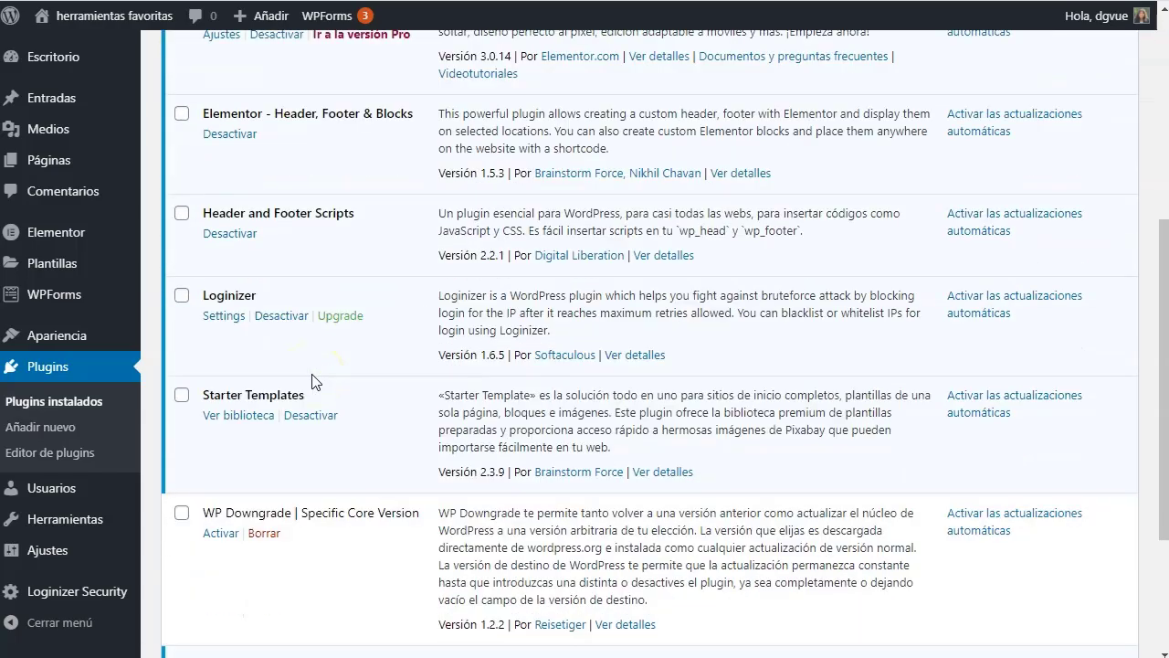
pyautogui.scroll(2, 305, 384)
pyautogui.click(318, 262)
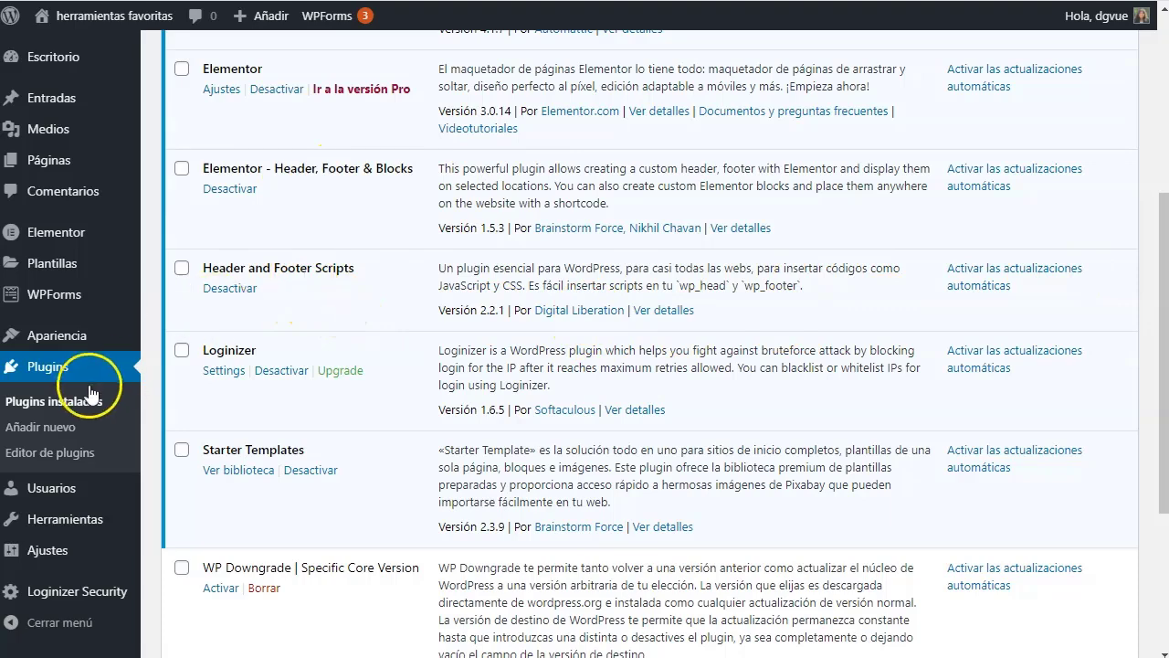
pyautogui.scroll(-2, 13, 396)
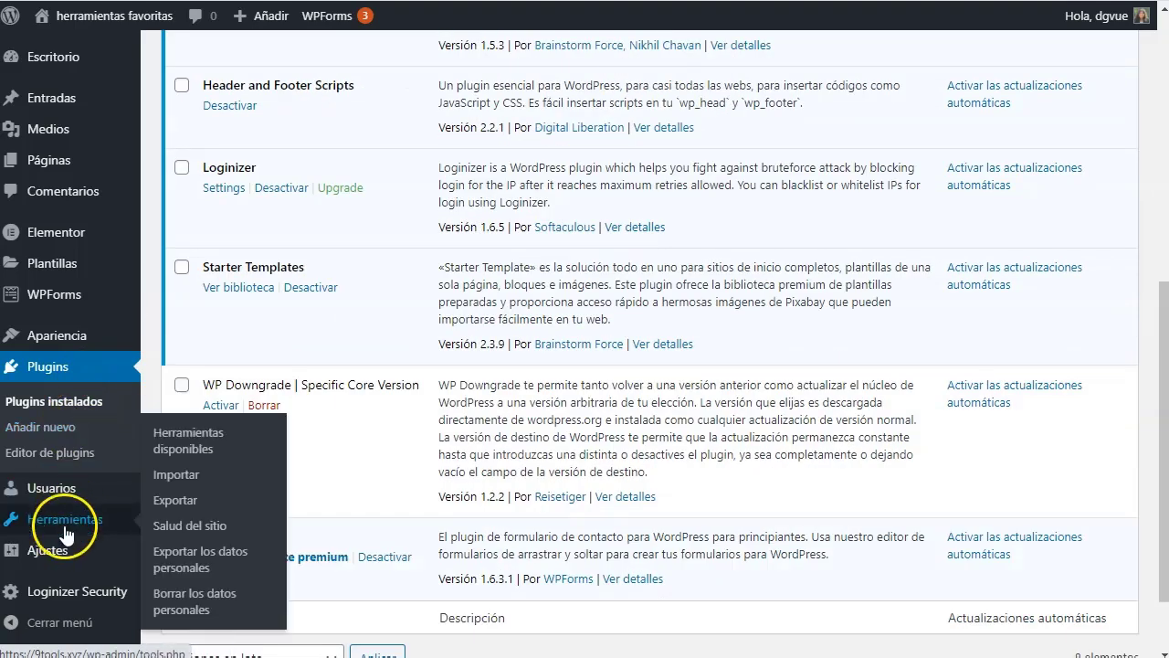
pyautogui.moveTo(55, 554)
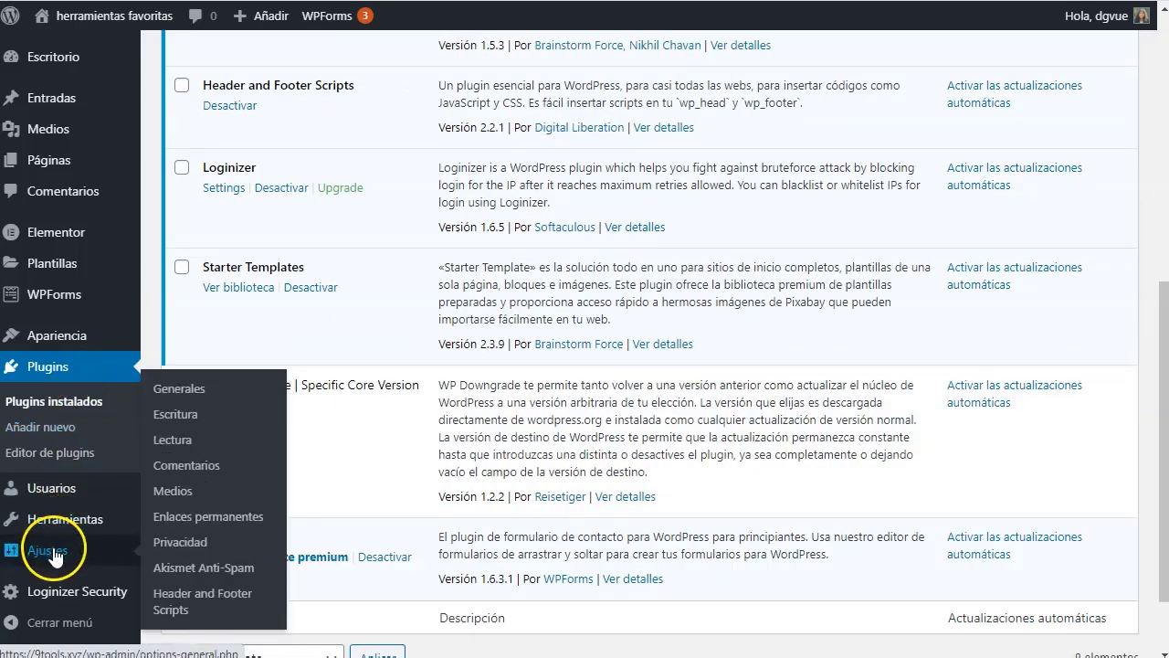
pyautogui.click(220, 592)
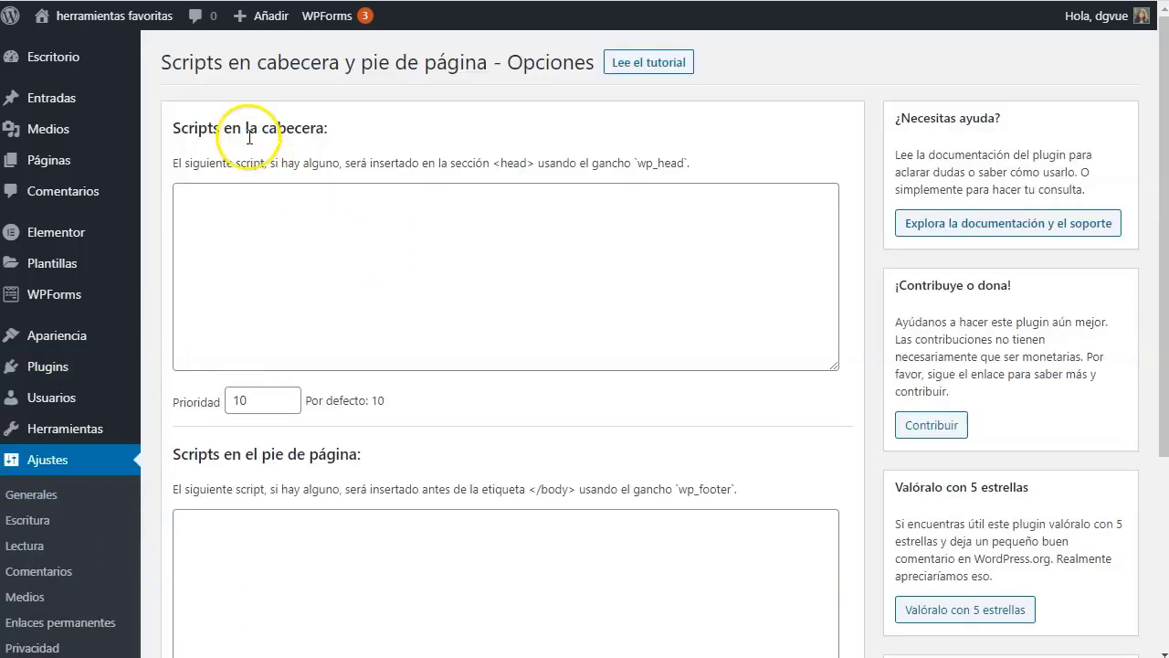
pyautogui.scroll(-3, 339, 351)
pyautogui.scroll(3, 340, 352)
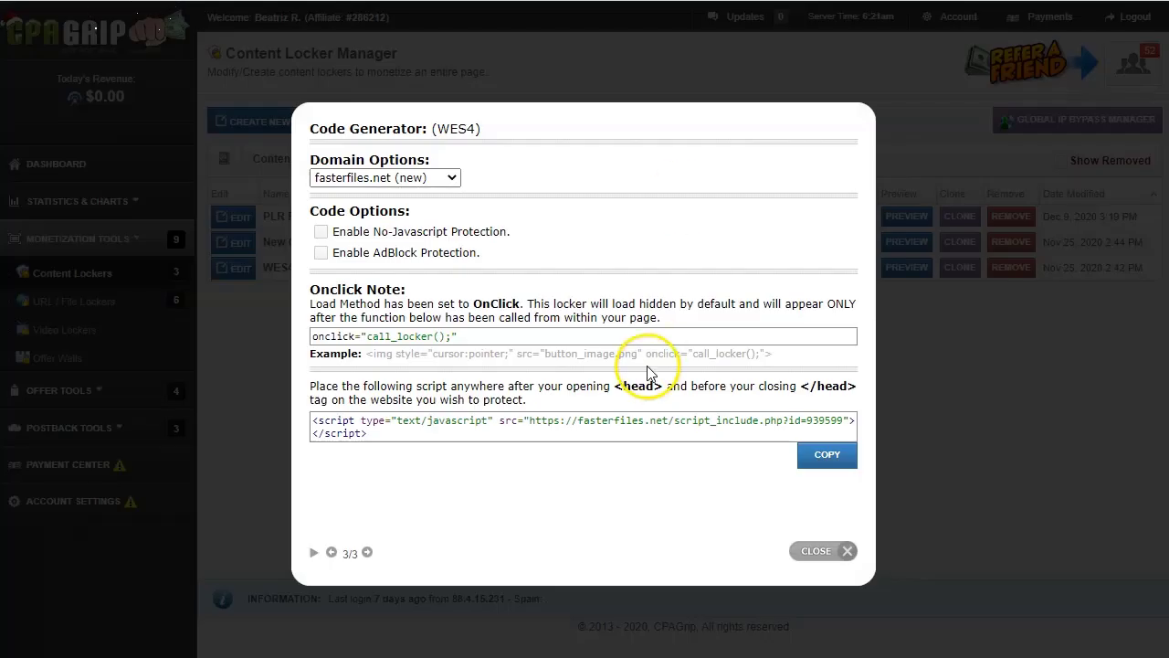
# Compare the instructions for placing the locker script in the head tag on CPAGrip, CPAlead and CPABuild
pyautogui.moveTo(613, 387); pyautogui.dragTo(700, 388)
pyautogui.click(731, 388)
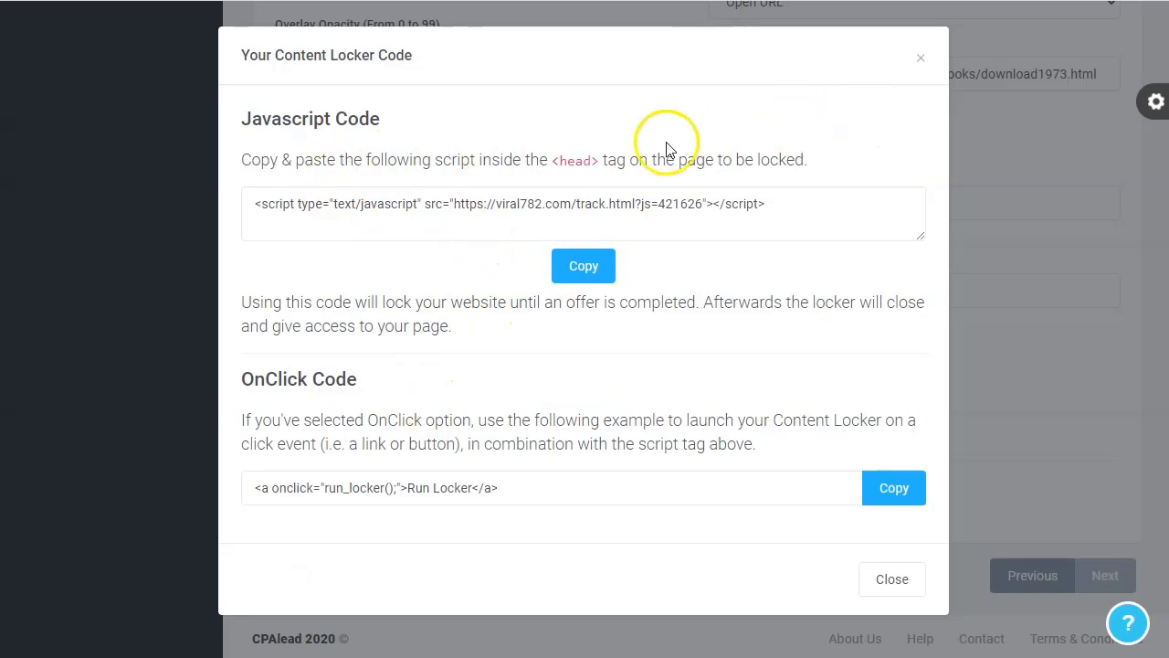
pyautogui.moveTo(451, 164); pyautogui.dragTo(783, 151)
pyautogui.click(684, 166)
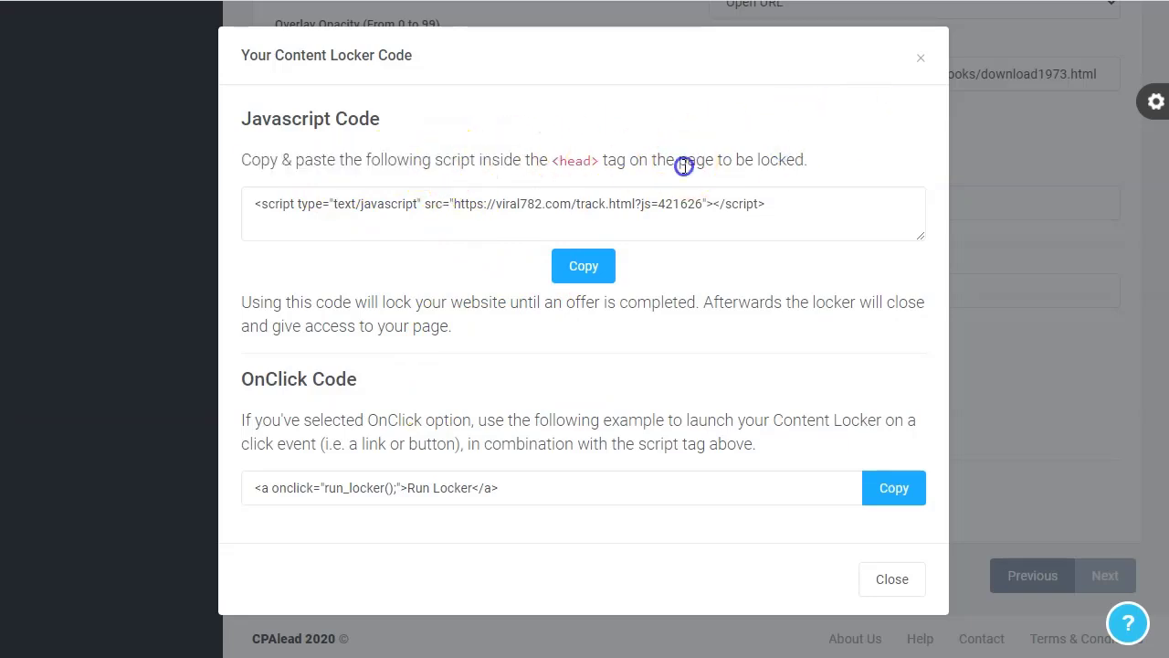
pyautogui.moveTo(496, 162); pyautogui.dragTo(688, 169)
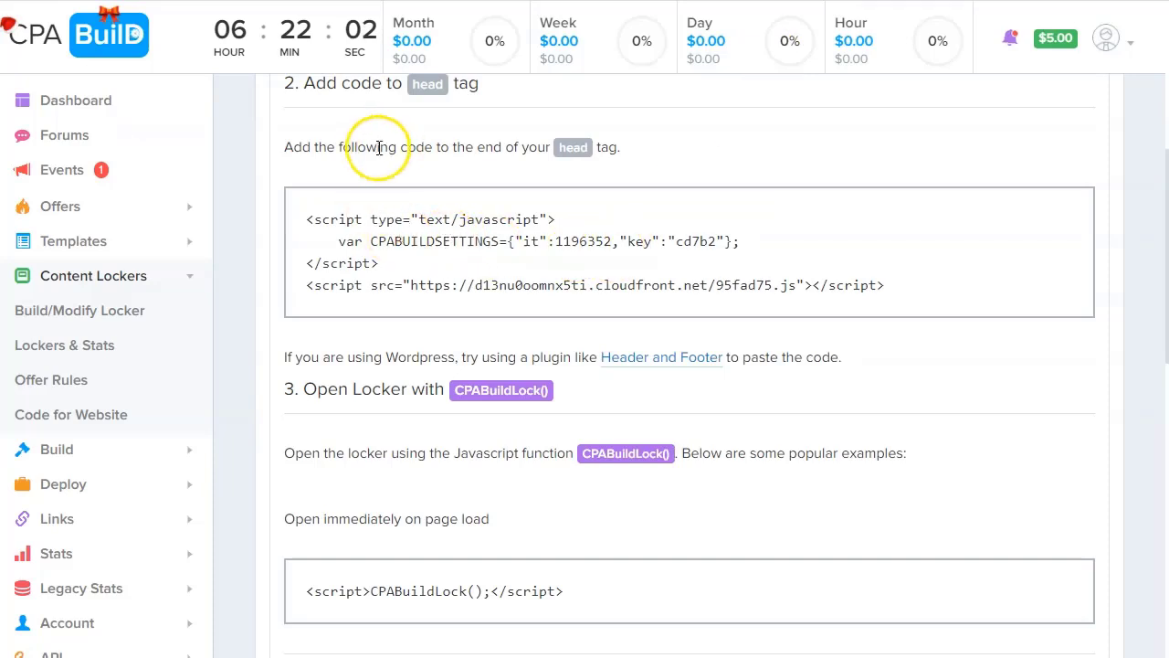
pyautogui.moveTo(384, 147); pyautogui.dragTo(620, 149)
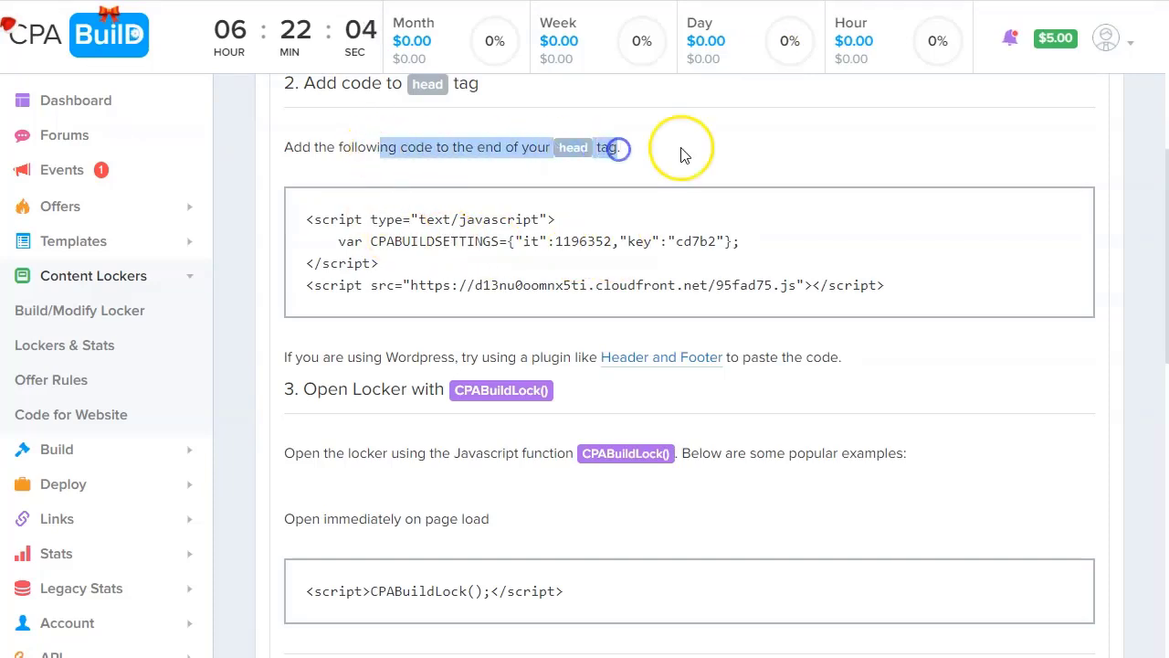
pyautogui.click(678, 149)
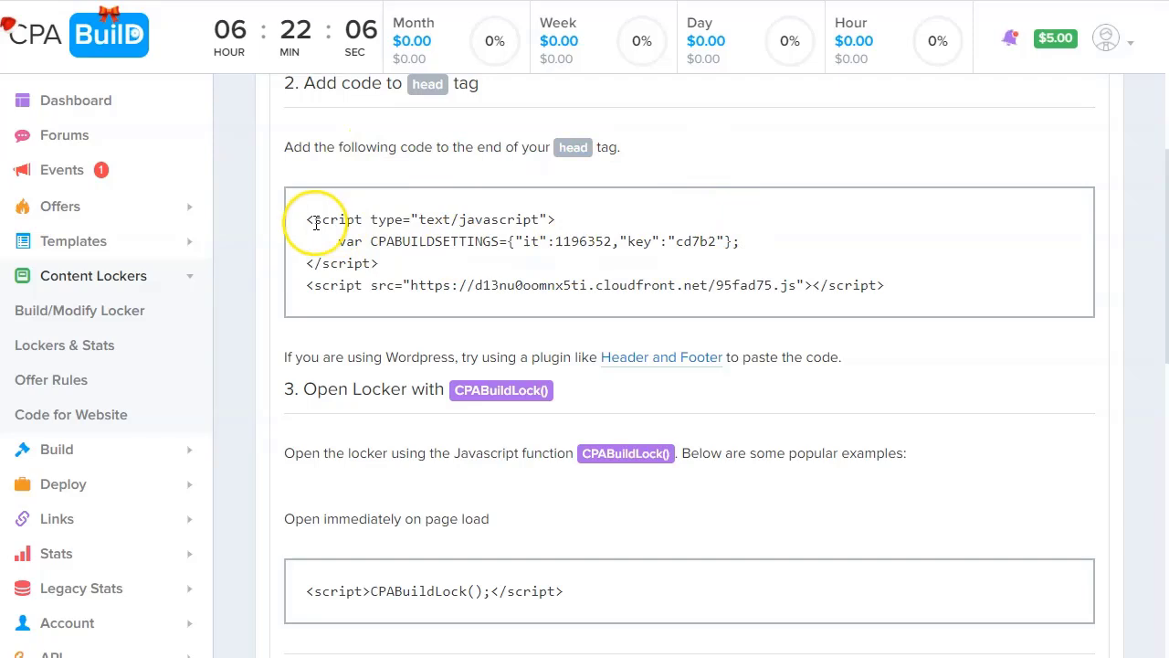
# Copy CPABuild's head-tag script into the header scripts of the WordPress Header and Footer Scripts options and save the settings
pyautogui.moveTo(304, 224); pyautogui.dragTo(898, 287)
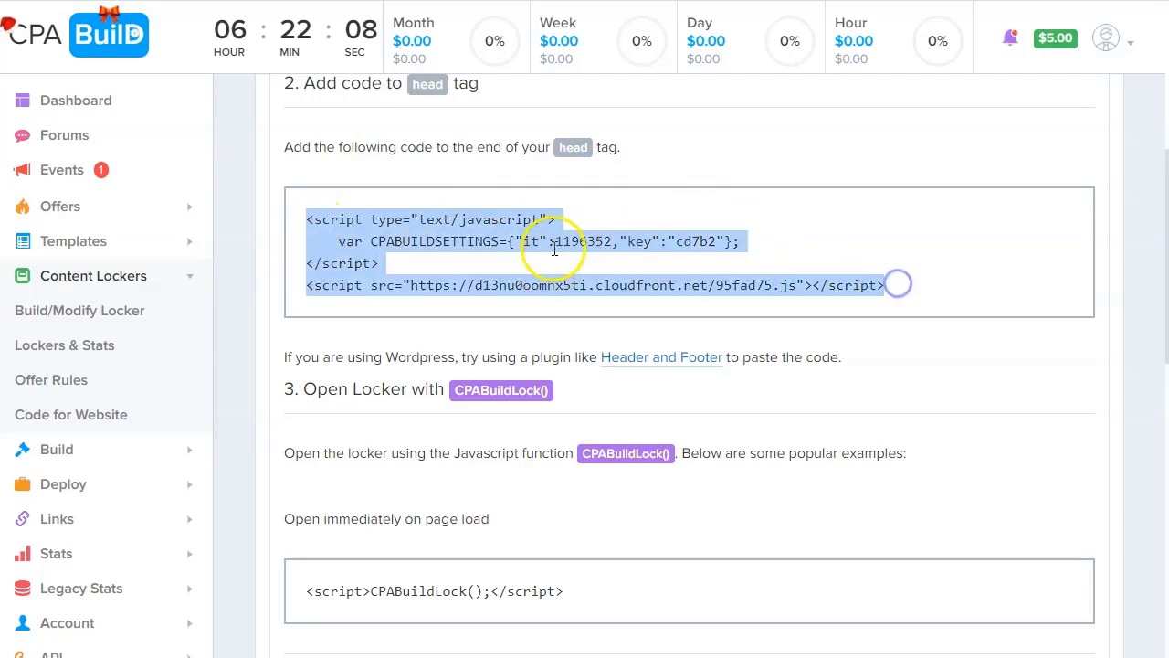
pyautogui.rightClick(500, 239)
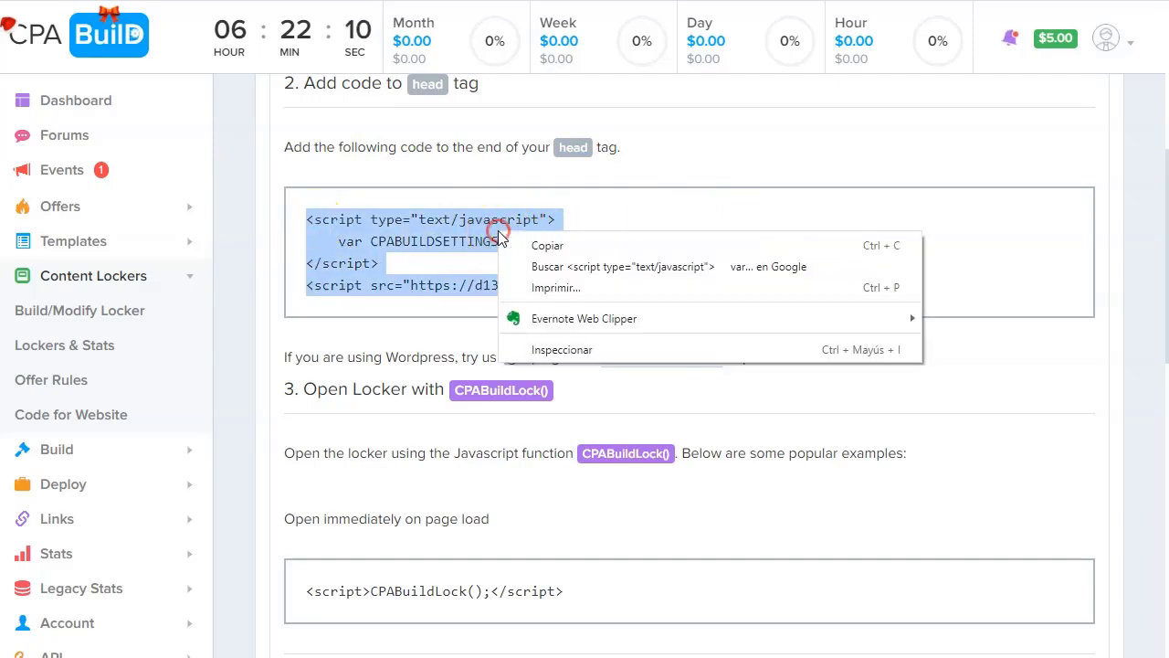
pyautogui.click(542, 241)
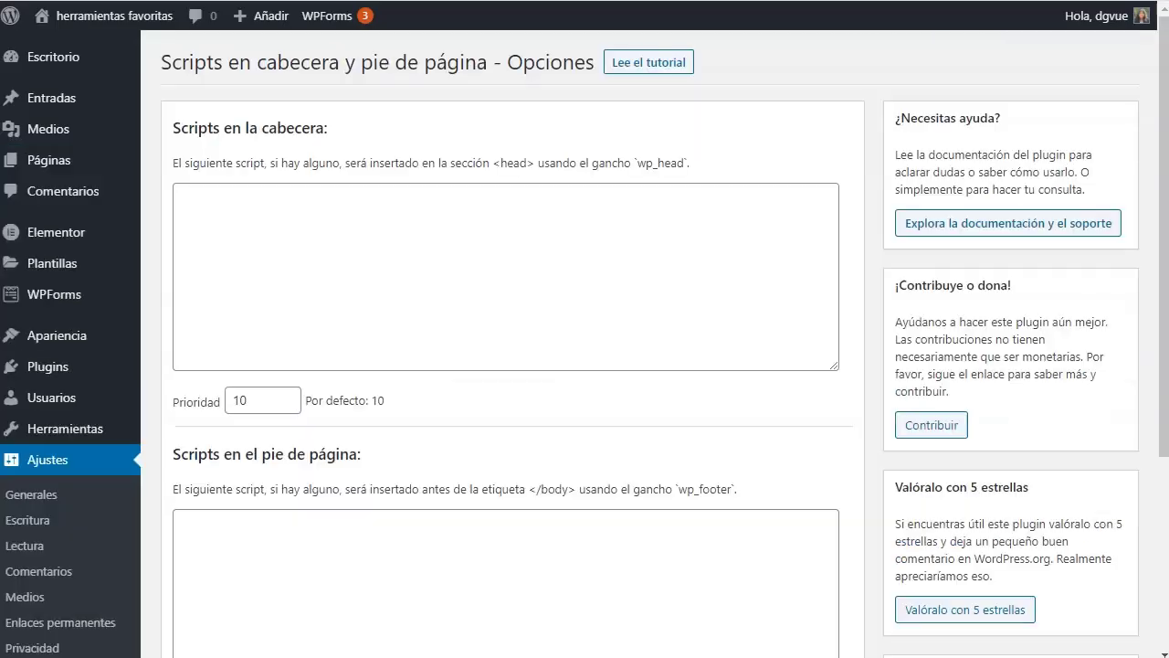
pyautogui.click(378, 247)
pyautogui.rightClick(380, 248)
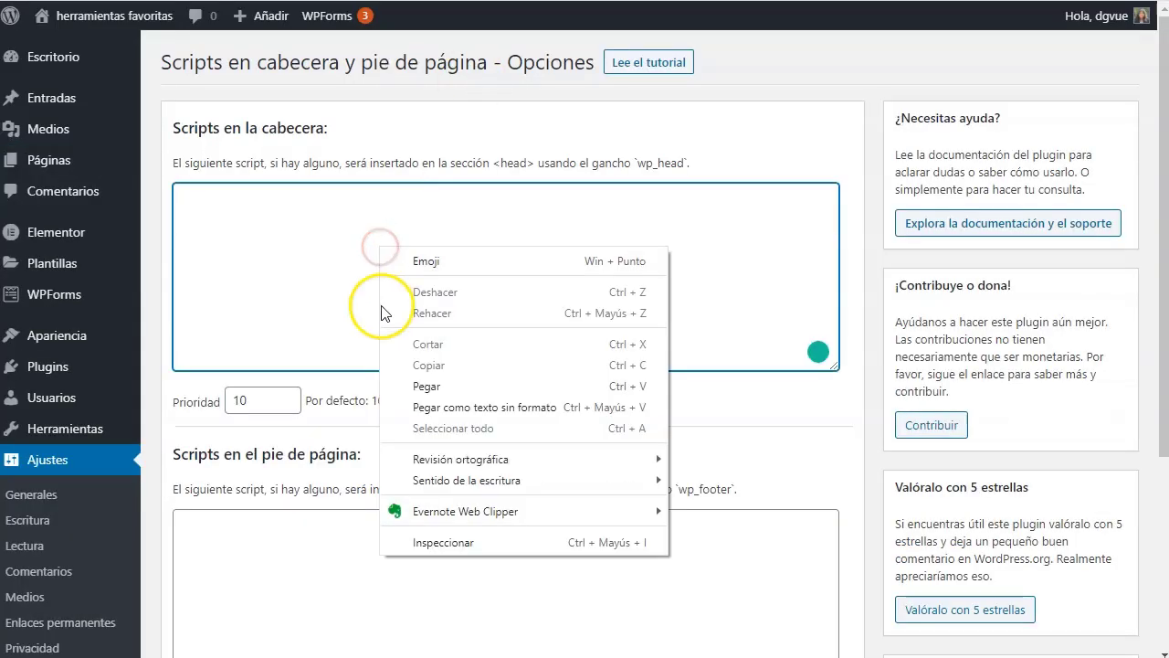
pyautogui.click(447, 385)
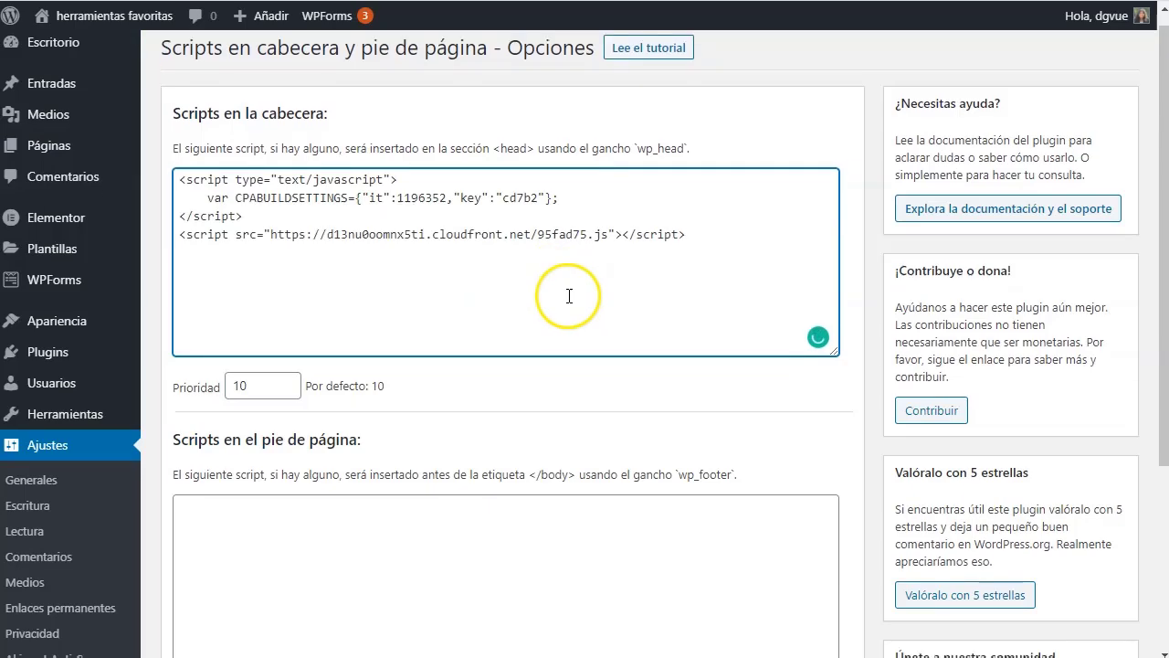
pyautogui.scroll(-3, 494, 375)
pyautogui.click(255, 498)
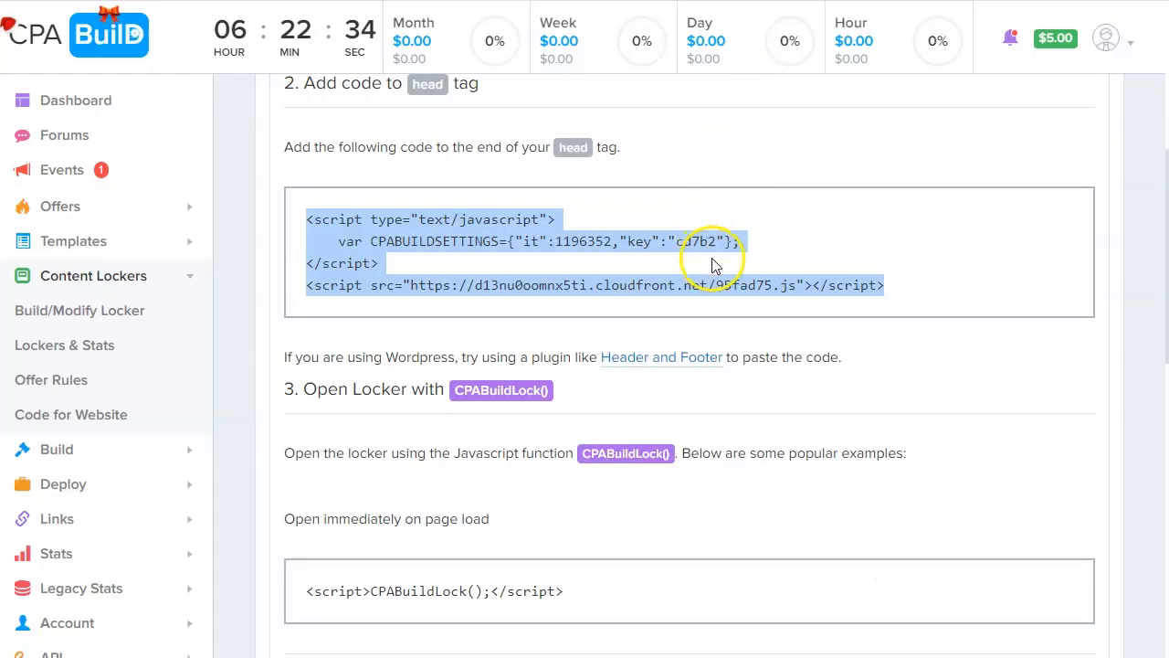
# Examine the head script of the WES4 locker in CPAGrip's code generator
pyautogui.scroll(-3, 738, 260)
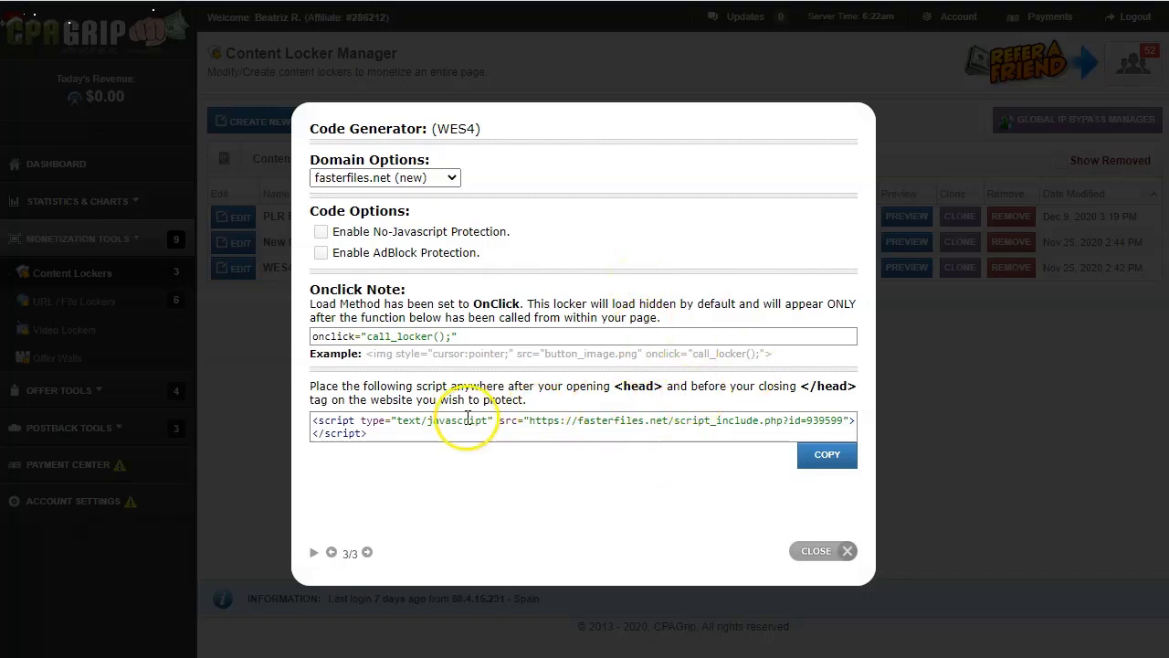
pyautogui.moveTo(315, 424); pyautogui.dragTo(316, 425)
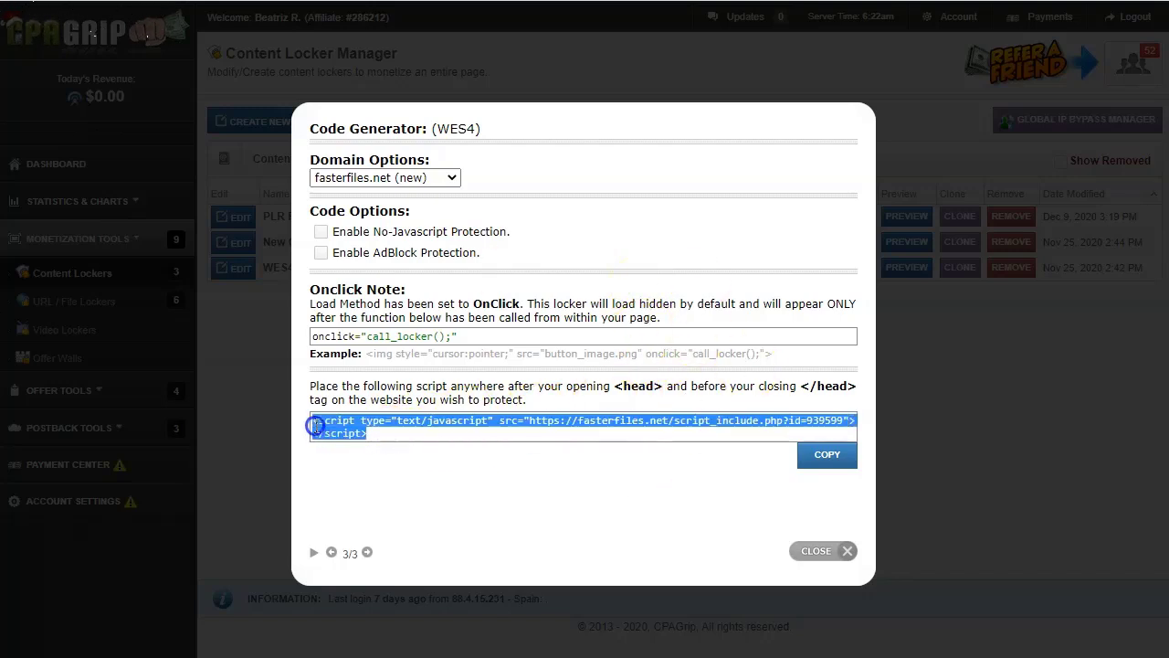
pyautogui.click(505, 398)
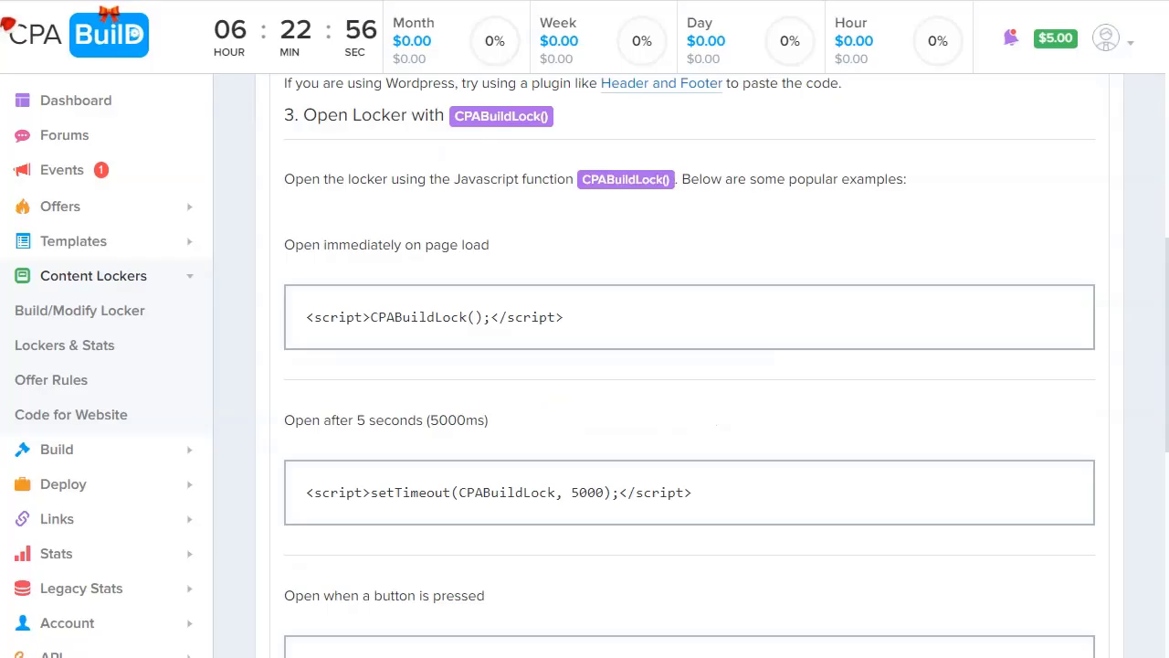
# Switch to CPABuild's locker instructions and copy the "Open when a button is pressed" code that calls CPABuildLock()
pyautogui.scroll(-3, 397, 370)
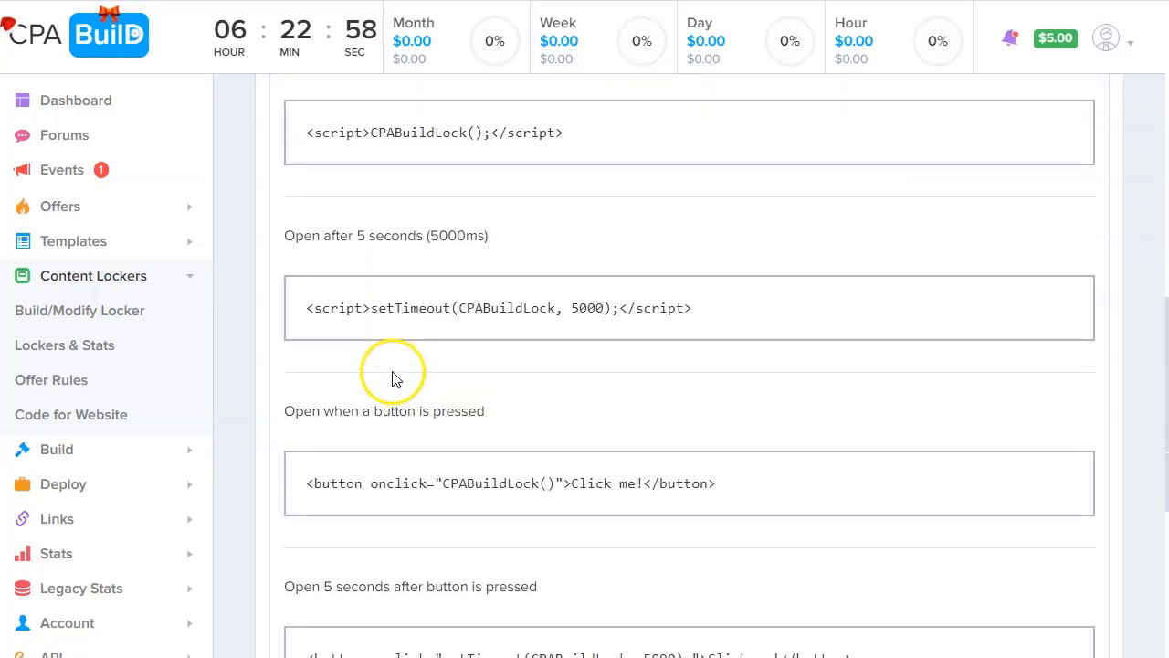
pyautogui.moveTo(403, 324); pyautogui.dragTo(488, 327)
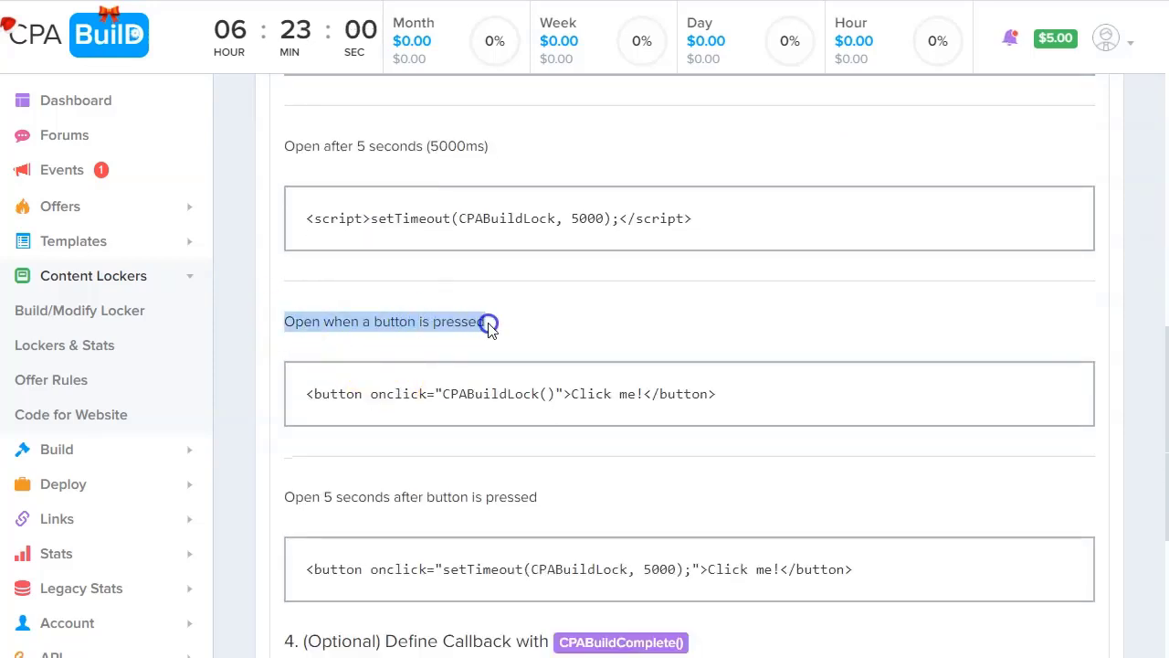
pyautogui.click(496, 326)
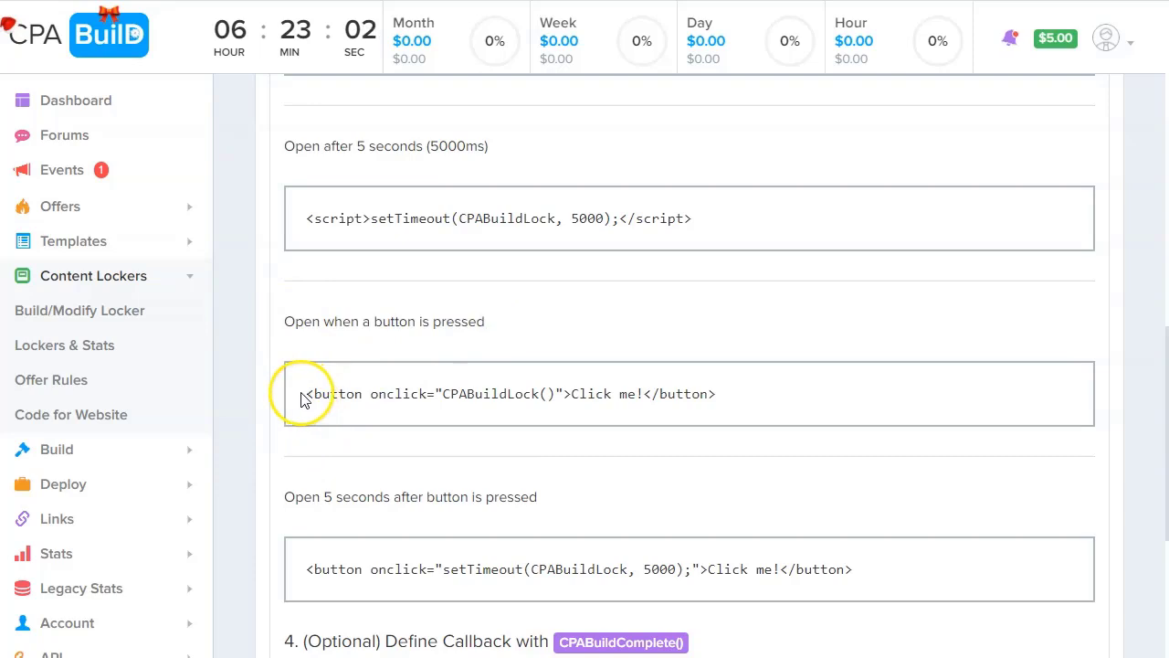
pyautogui.moveTo(309, 393); pyautogui.dragTo(730, 396)
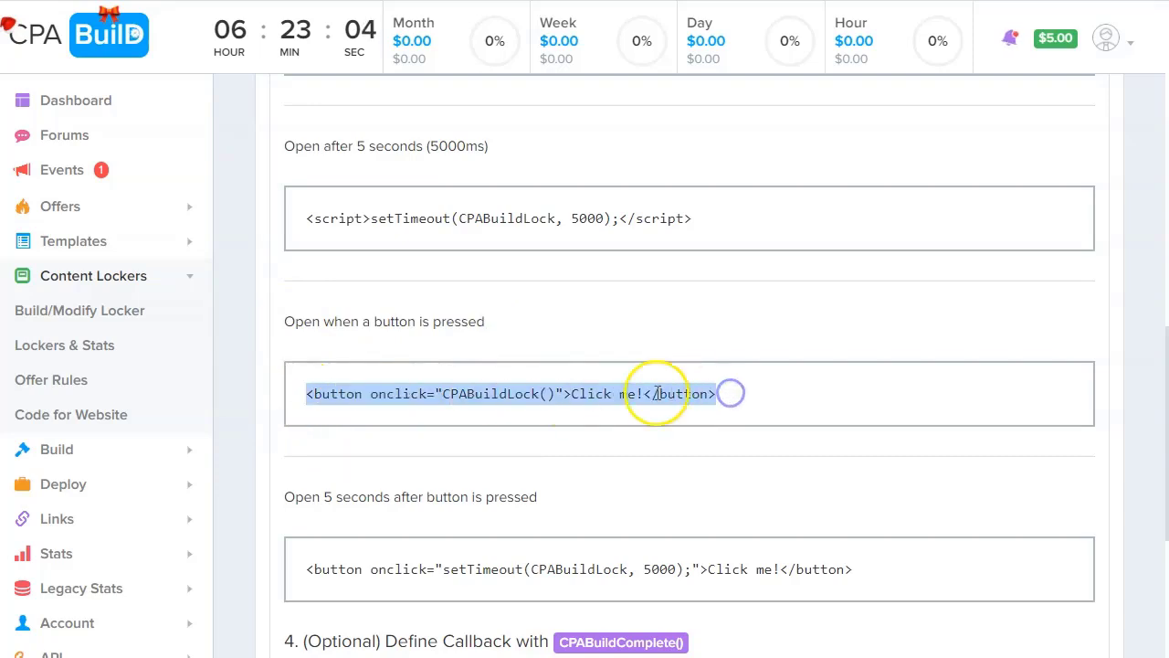
pyautogui.rightClick(657, 393)
pyautogui.click(690, 404)
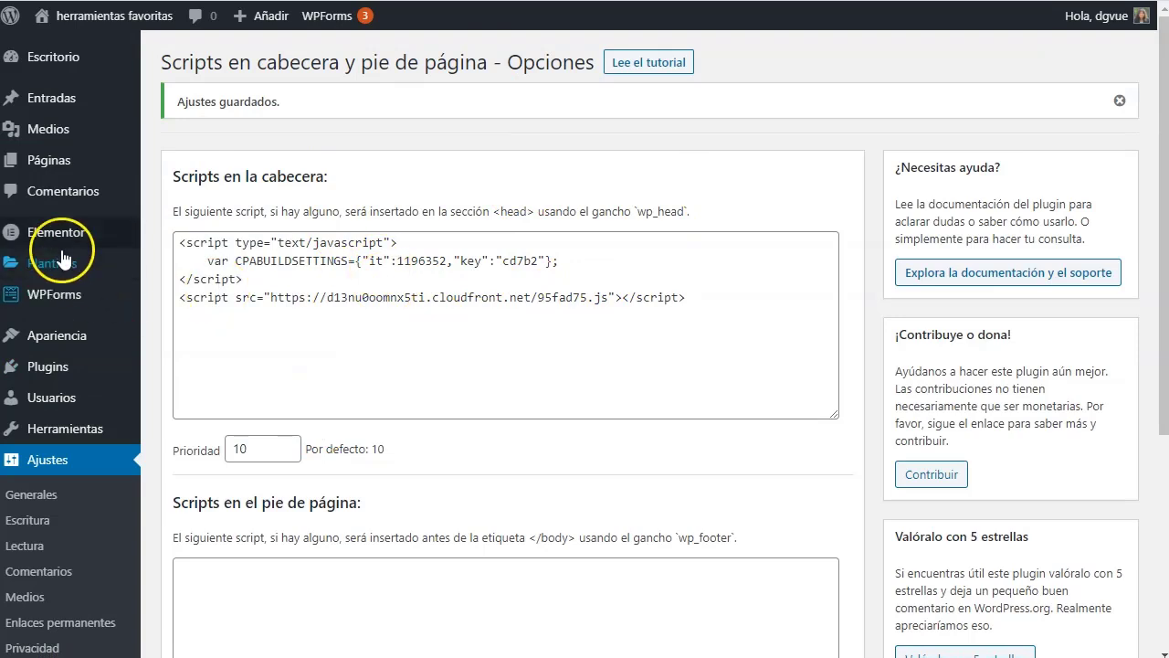
# Open the PLR ebooks page in Elementor and select the "Emergency Call 24/7" button for editing
pyautogui.moveTo(52, 236)
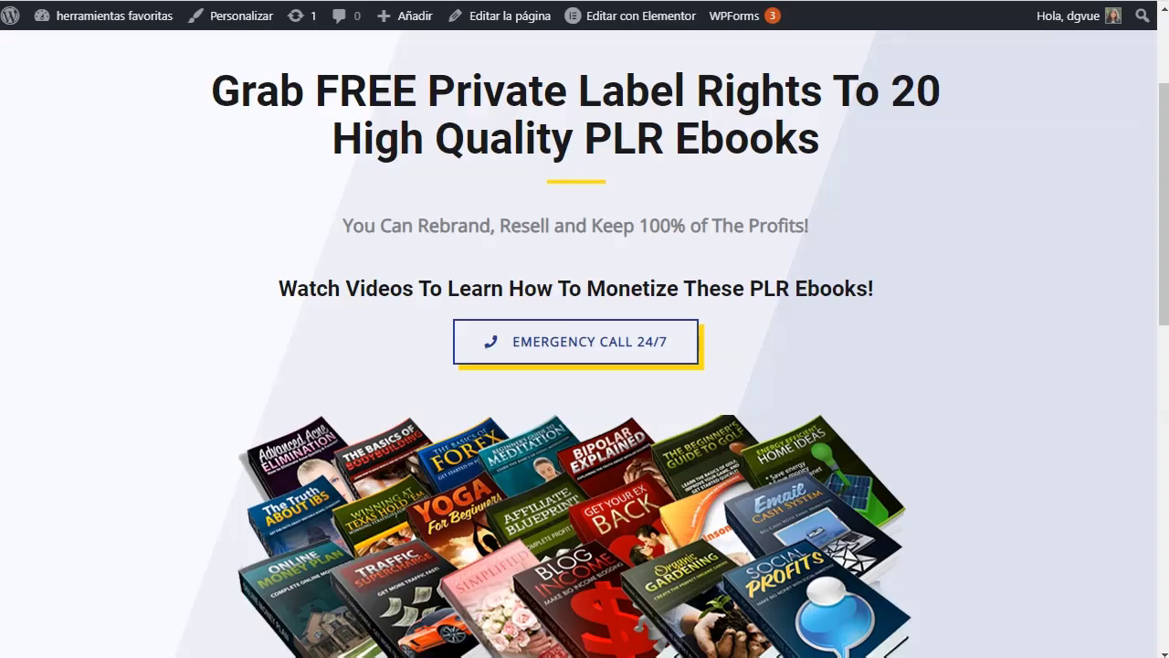
pyautogui.scroll(-5, 521, 339)
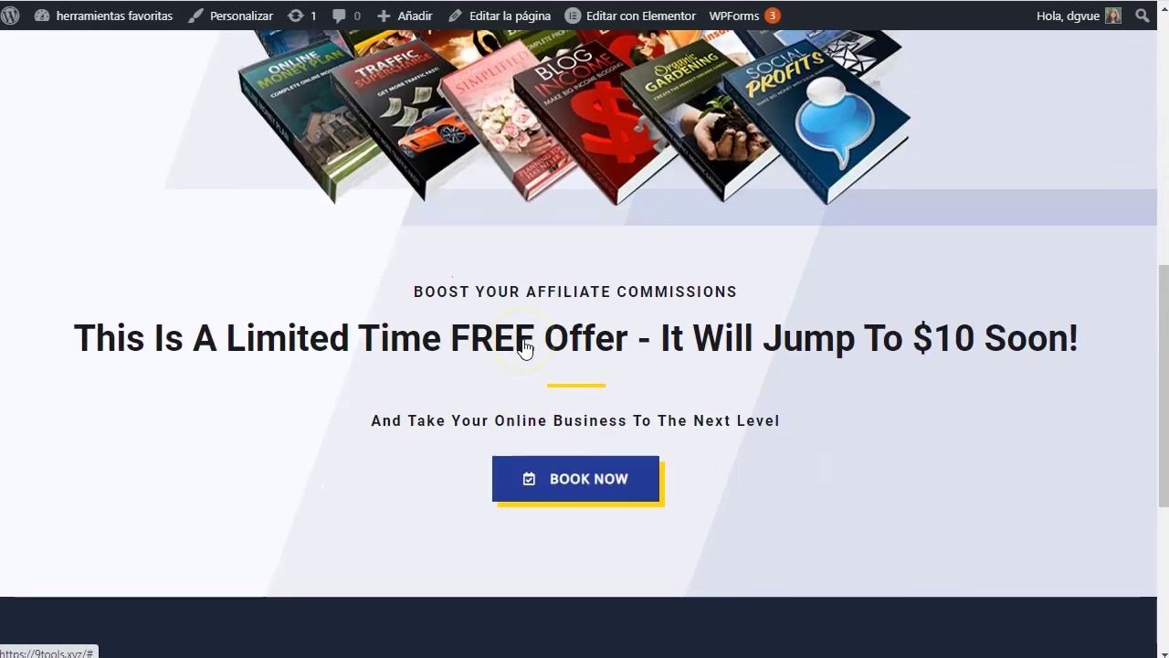
pyautogui.scroll(8, 522, 348)
pyautogui.click(634, 31)
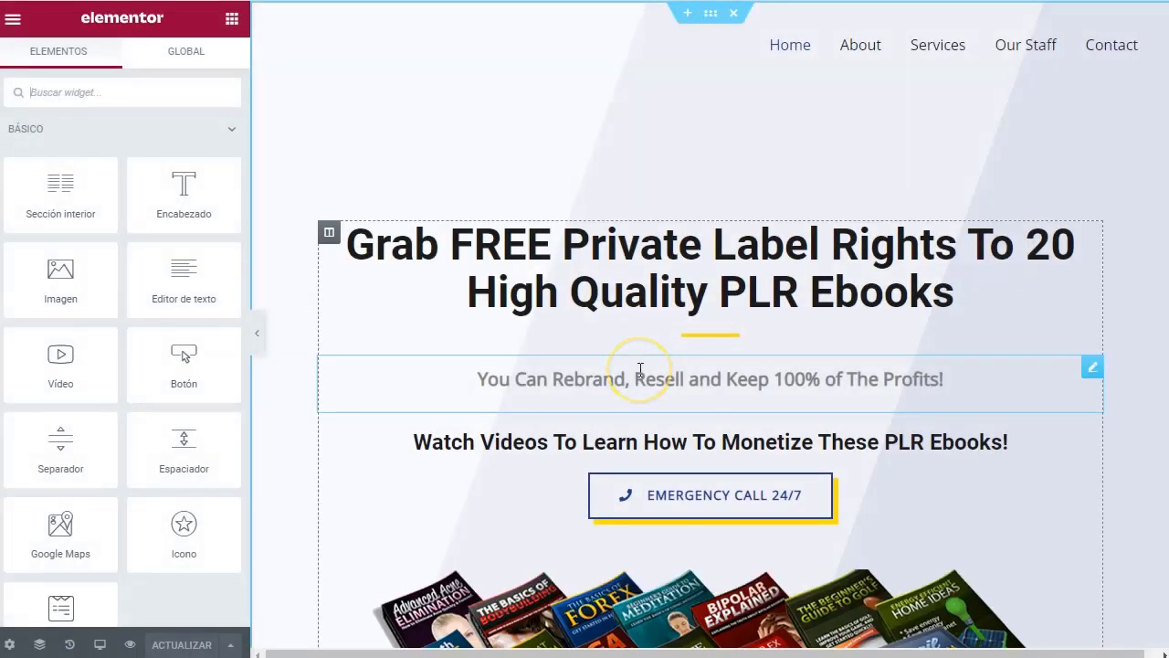
pyautogui.scroll(-2, 641, 369)
pyautogui.click(725, 315)
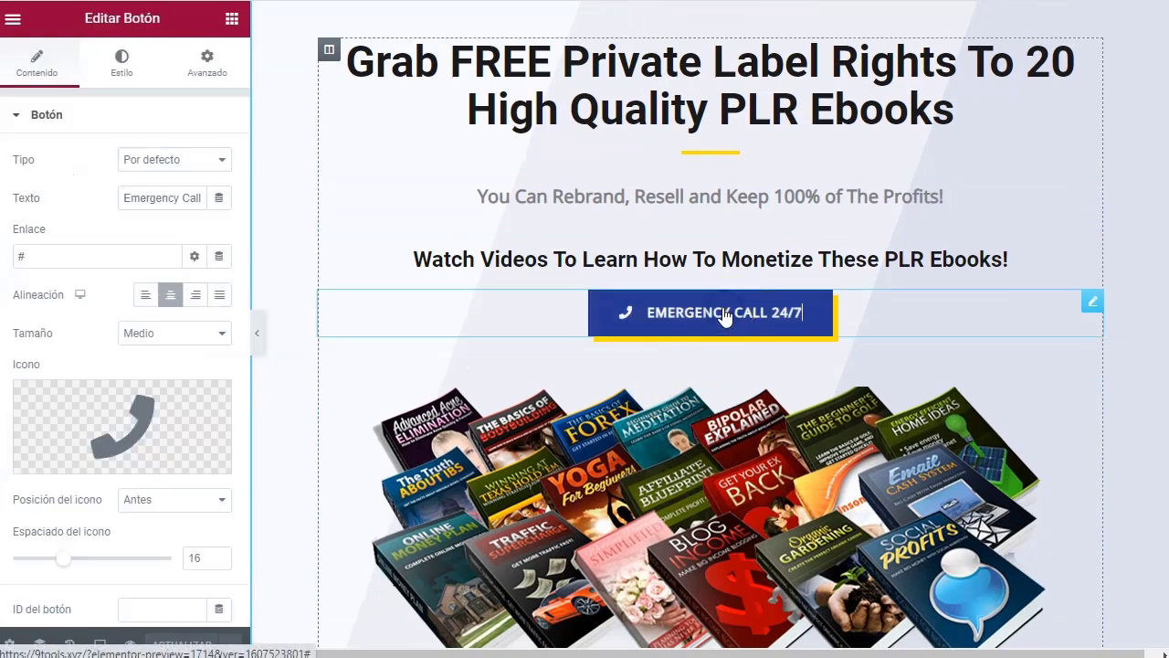
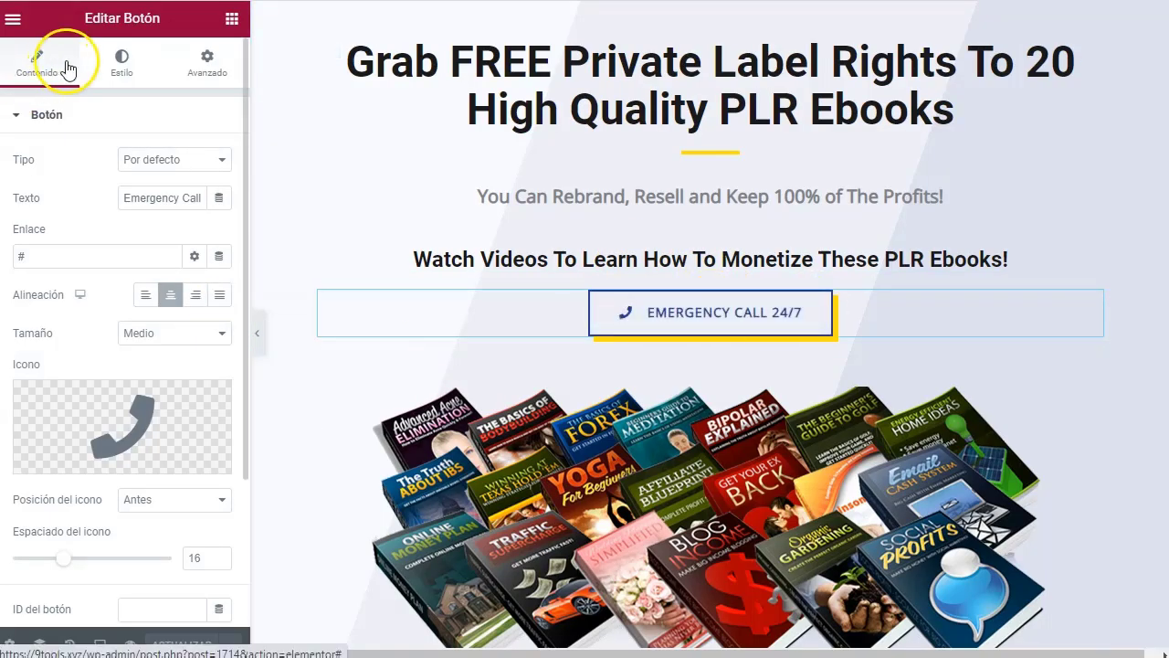
# Insert an HTML widget between the "Watch Videos To Learn How To Monetize These PLR Ebooks!" heading and the "Emergency Call 24/7" button
pyautogui.click(40, 114)
pyautogui.click(16, 18)
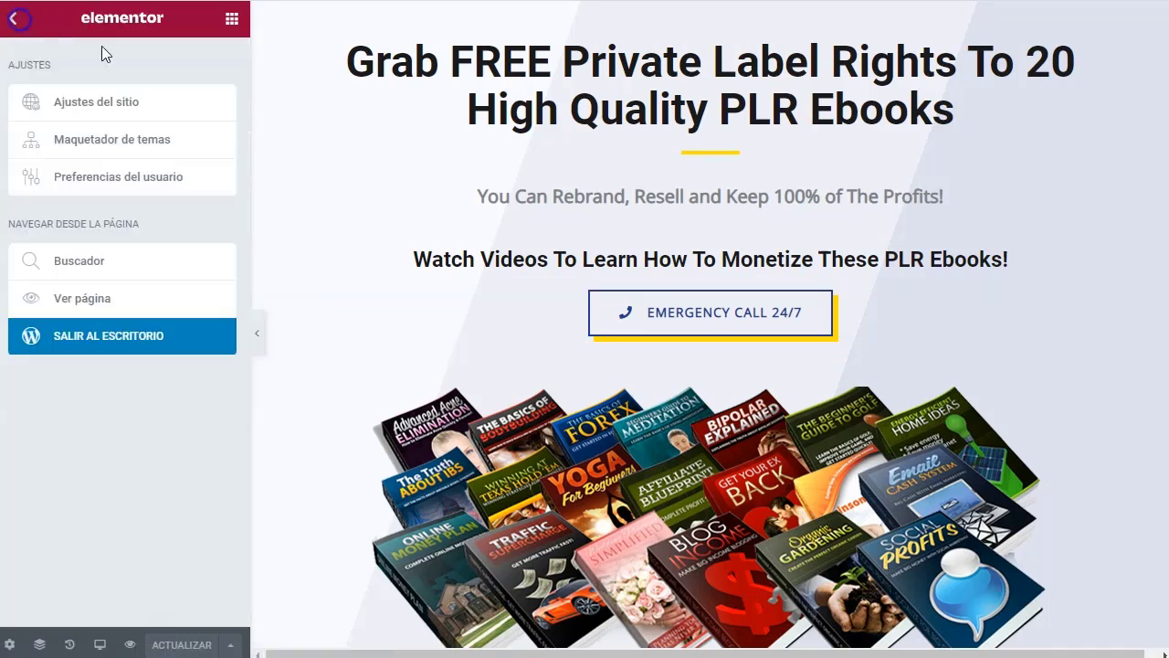
pyautogui.click(230, 20)
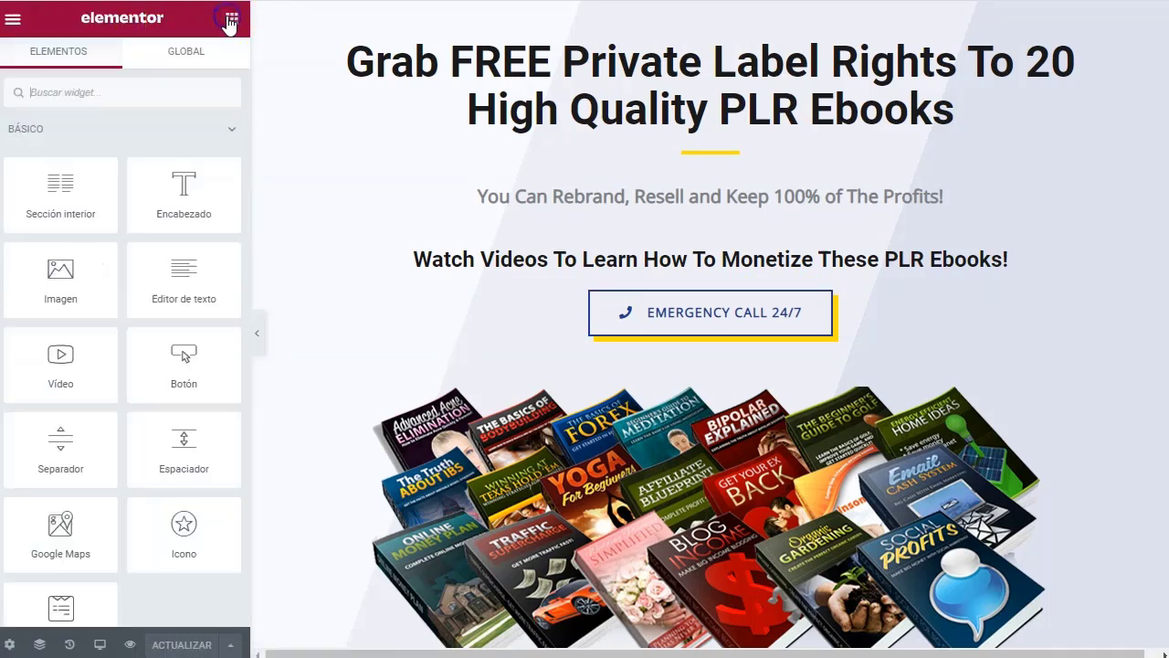
pyautogui.scroll(-2, 136, 297)
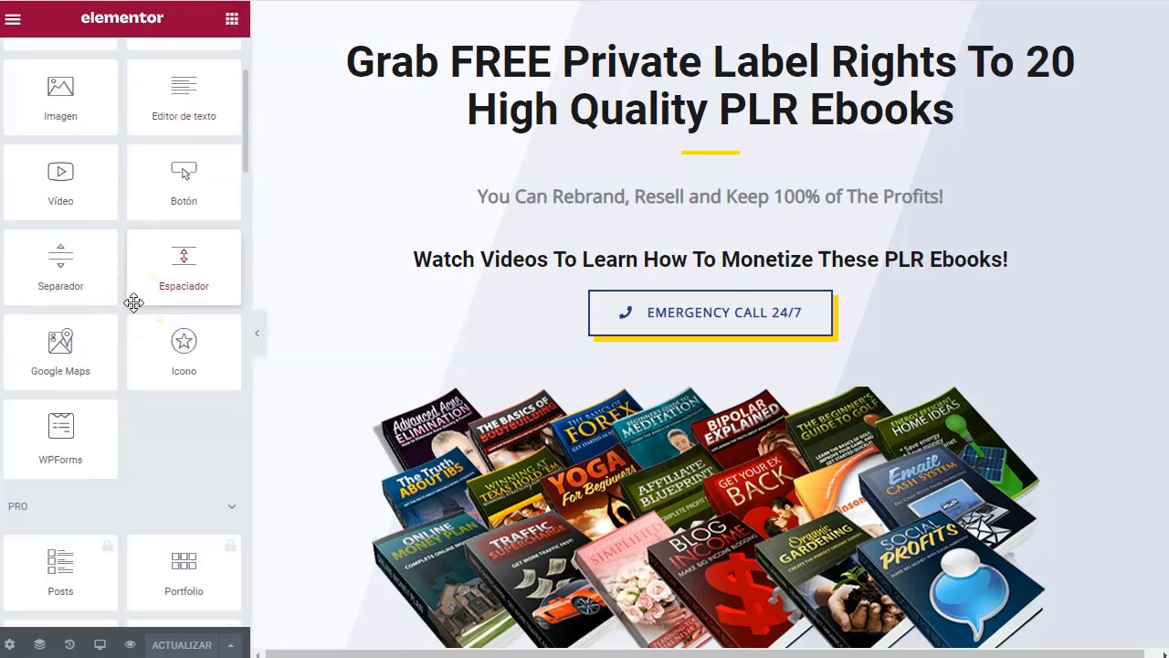
pyautogui.scroll(-7, 134, 302)
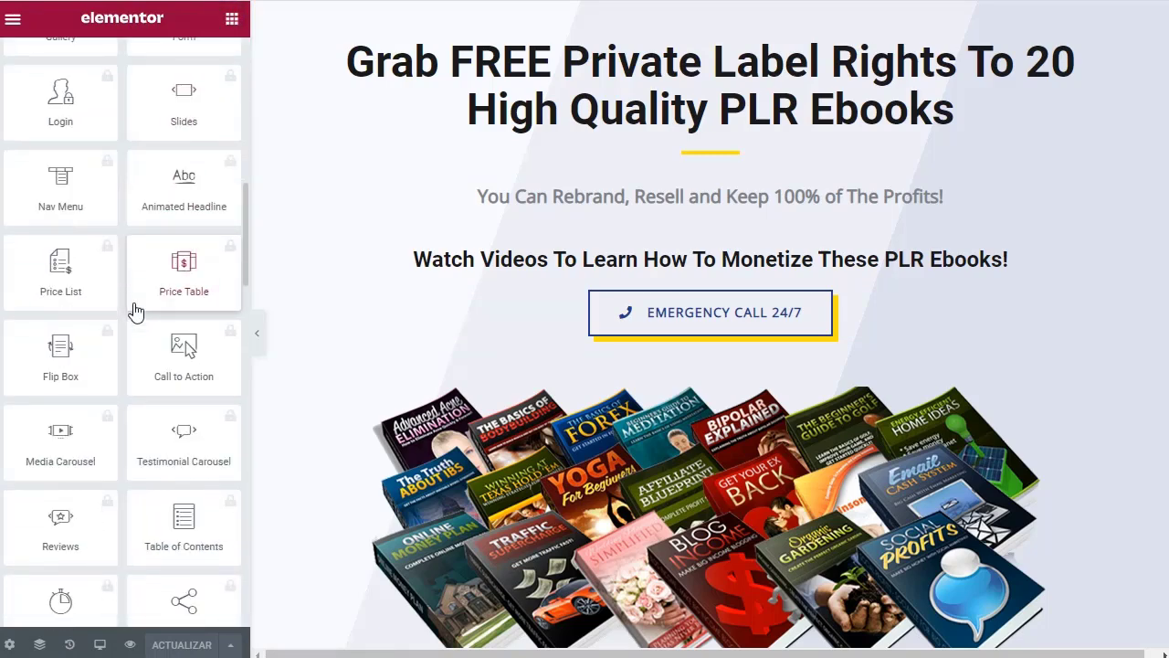
pyautogui.scroll(-1, 119, 319)
pyautogui.scroll(-6, 108, 331)
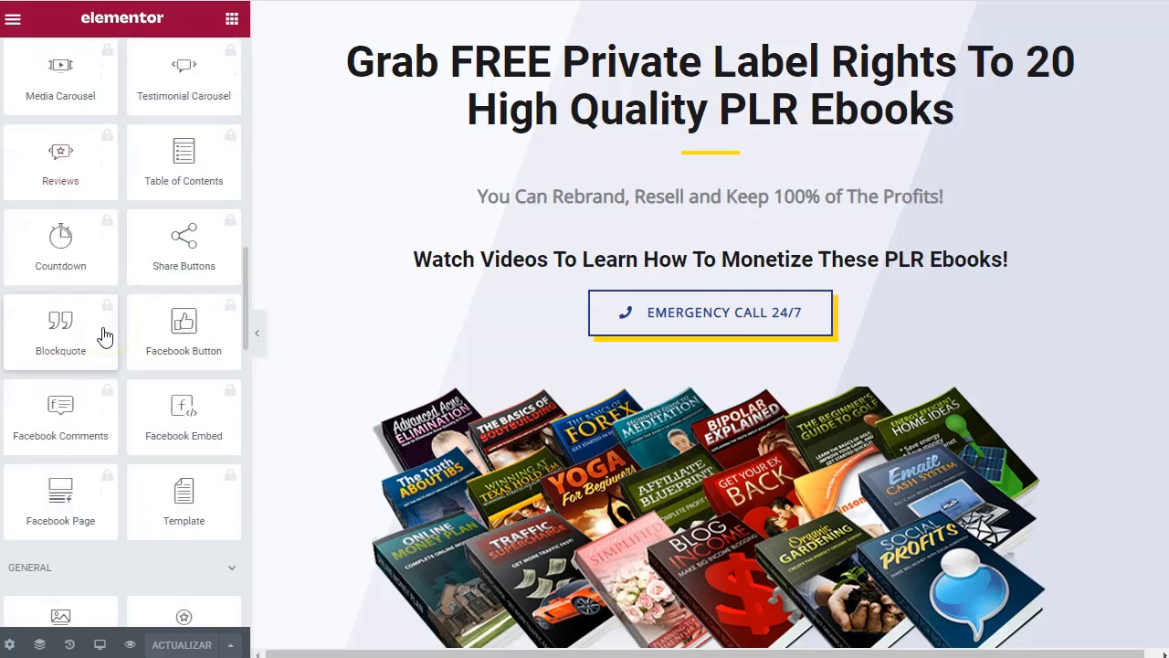
pyautogui.scroll(-6, 87, 358)
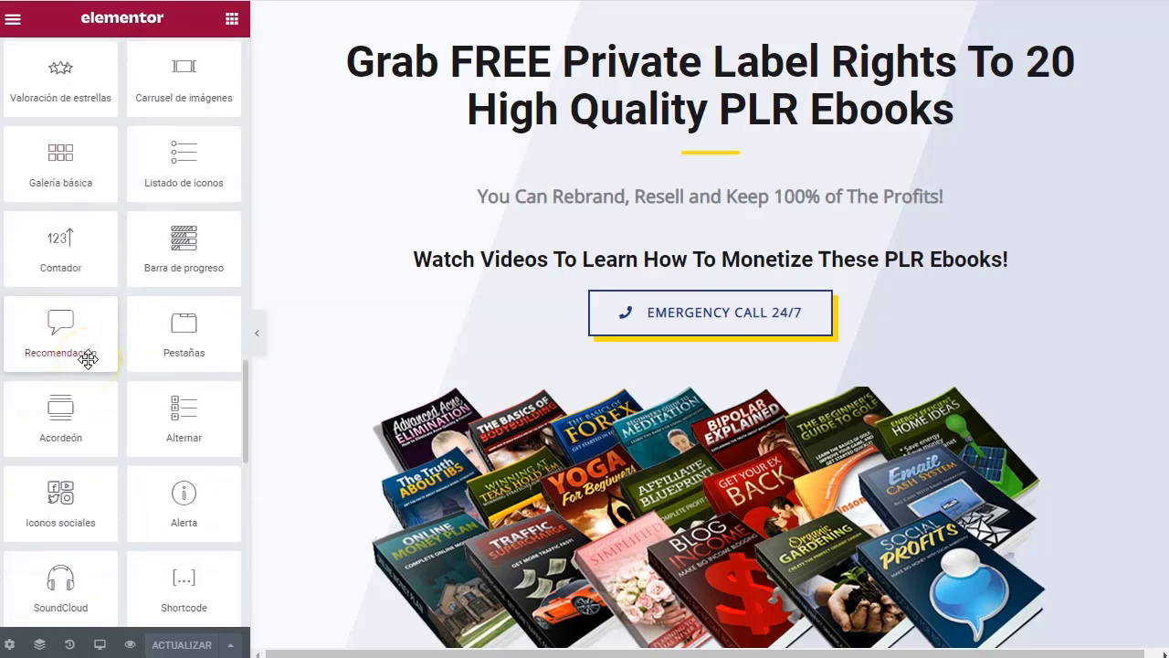
pyautogui.moveTo(57, 404); pyautogui.dragTo(778, 271)
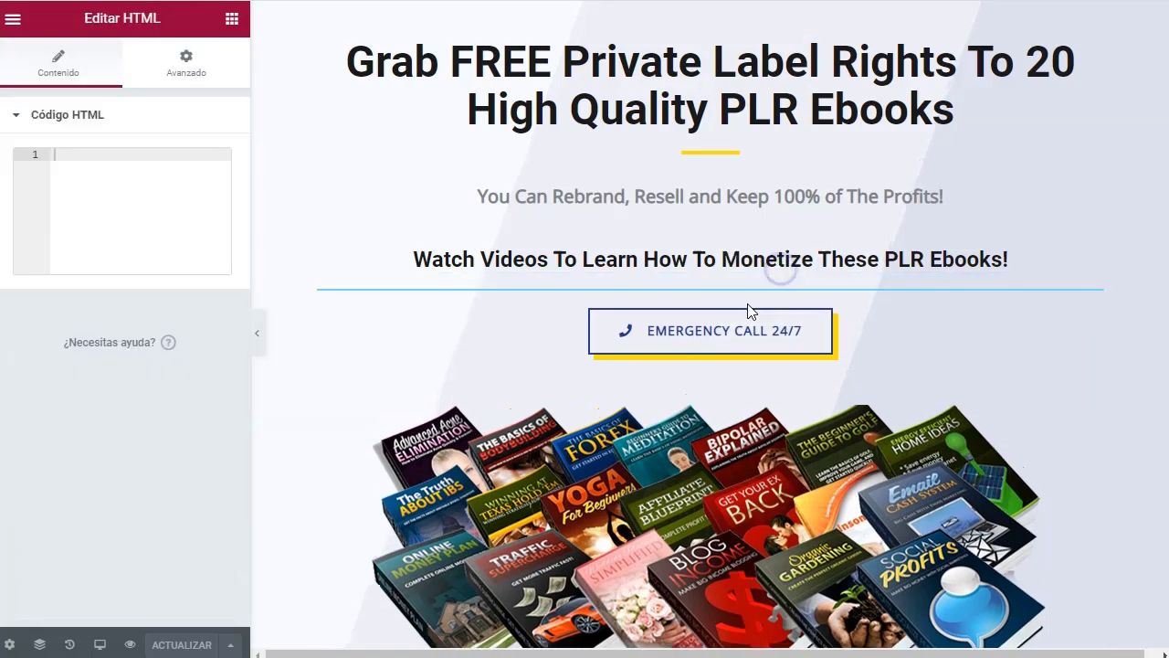
pyautogui.click(708, 309)
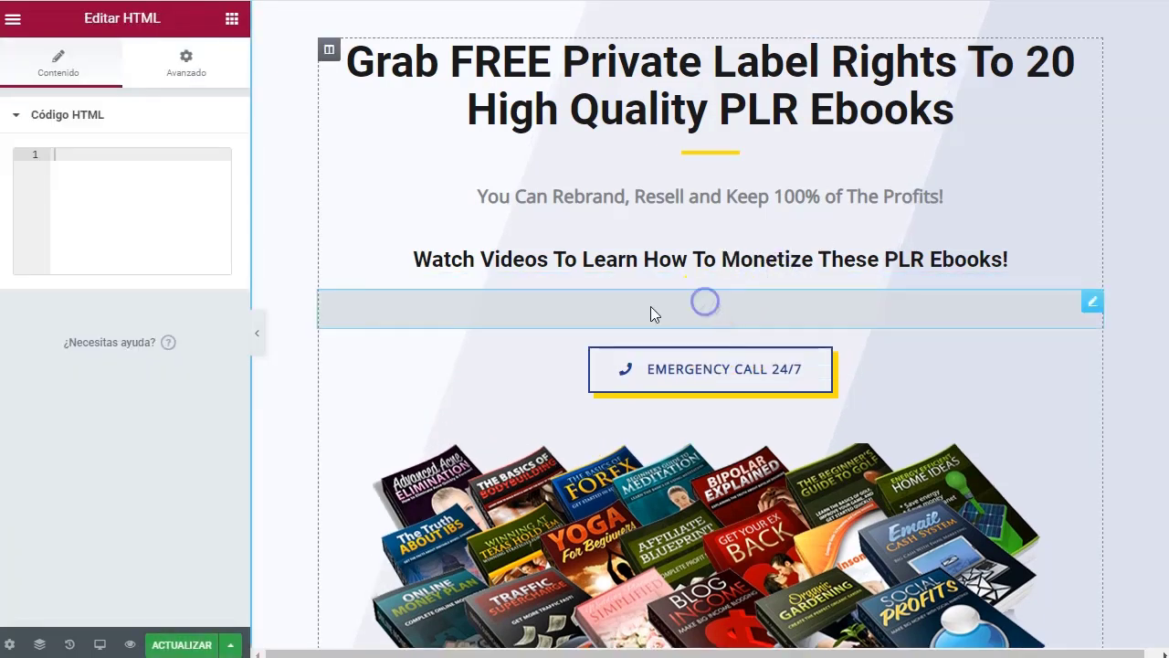
# Copy CPABuild's "Open when a button is pressed" code, paste it into the new Elementor HTML widget and save the page
pyautogui.click(105, 197)
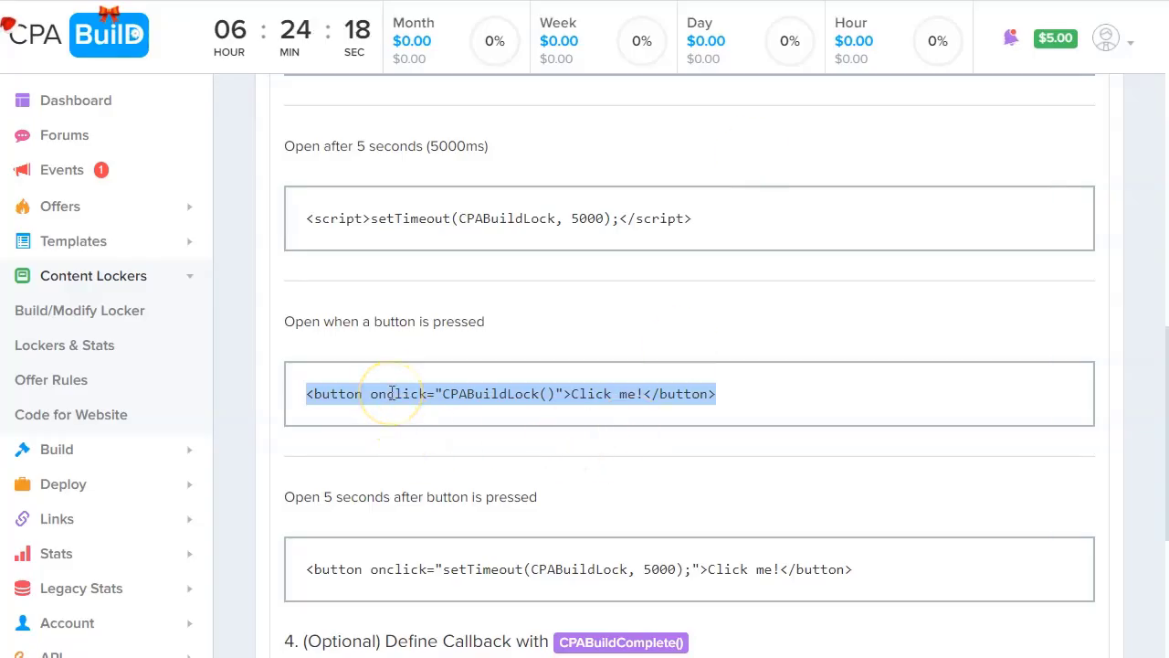
pyautogui.rightClick(390, 394)
pyautogui.click(440, 406)
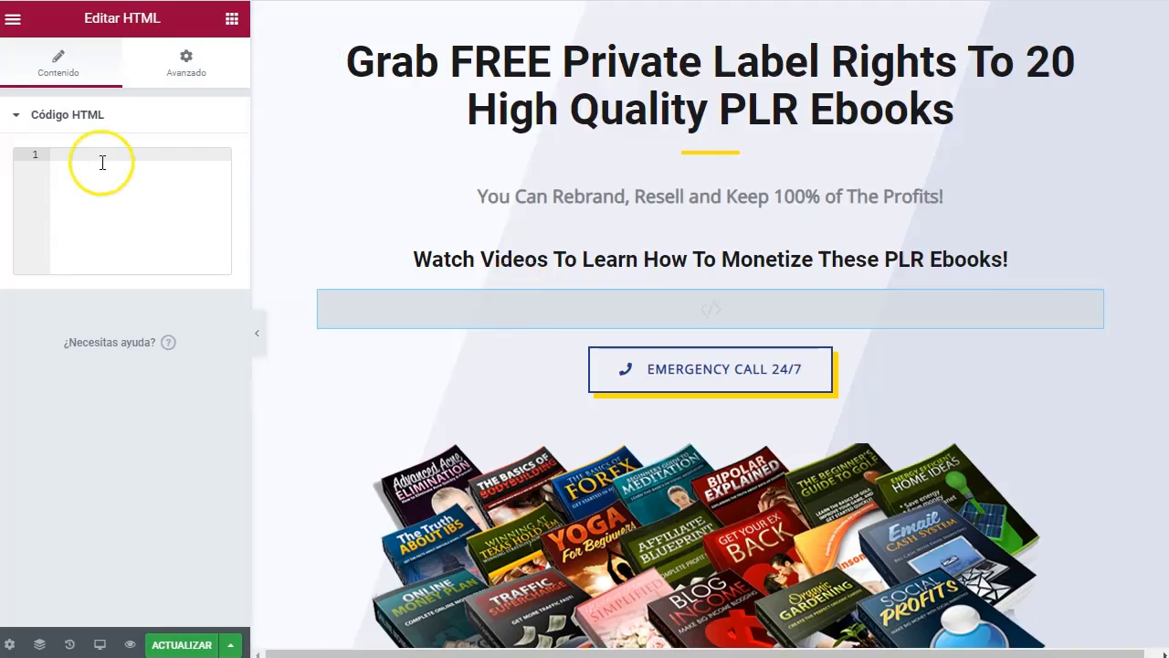
pyautogui.rightClick(118, 189)
pyautogui.click(178, 327)
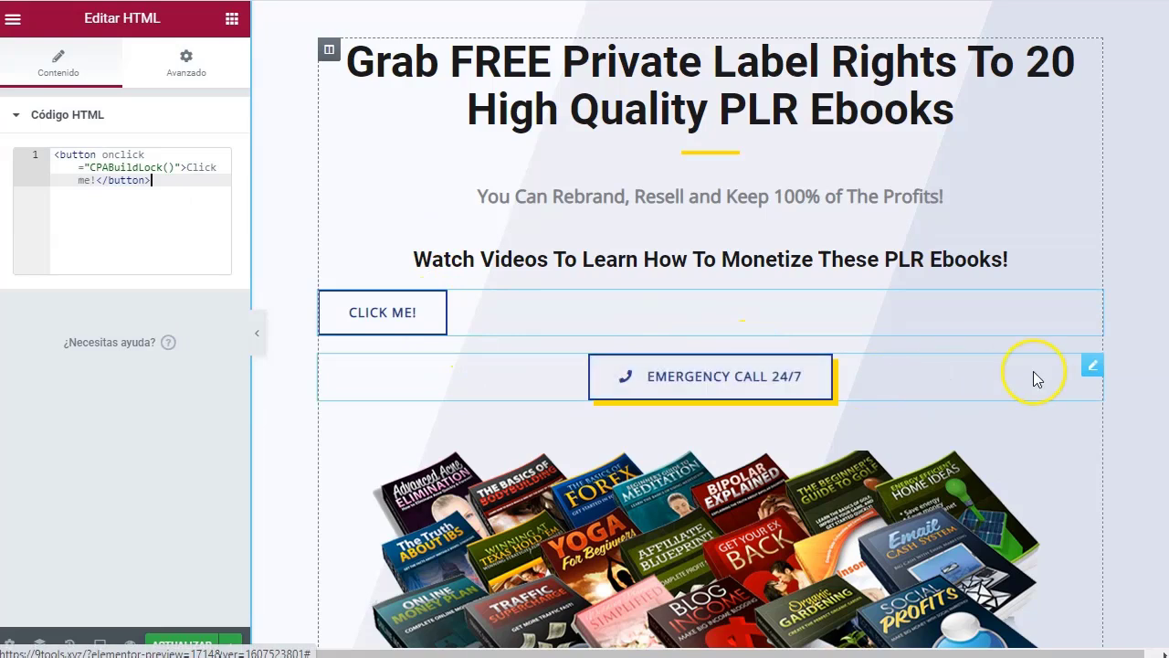
pyautogui.hotkey('ctrl', 's')
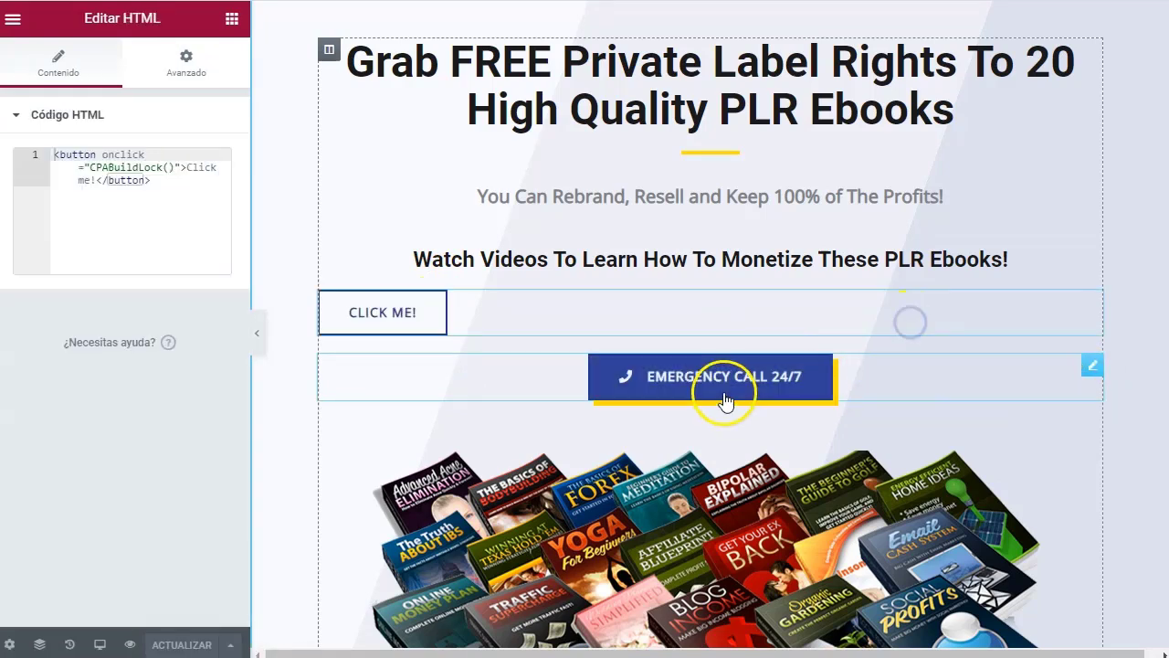
# Try to delete the "Emergency Call 24/7" button below the "Click me!" button
pyautogui.rightClick(1090, 366)
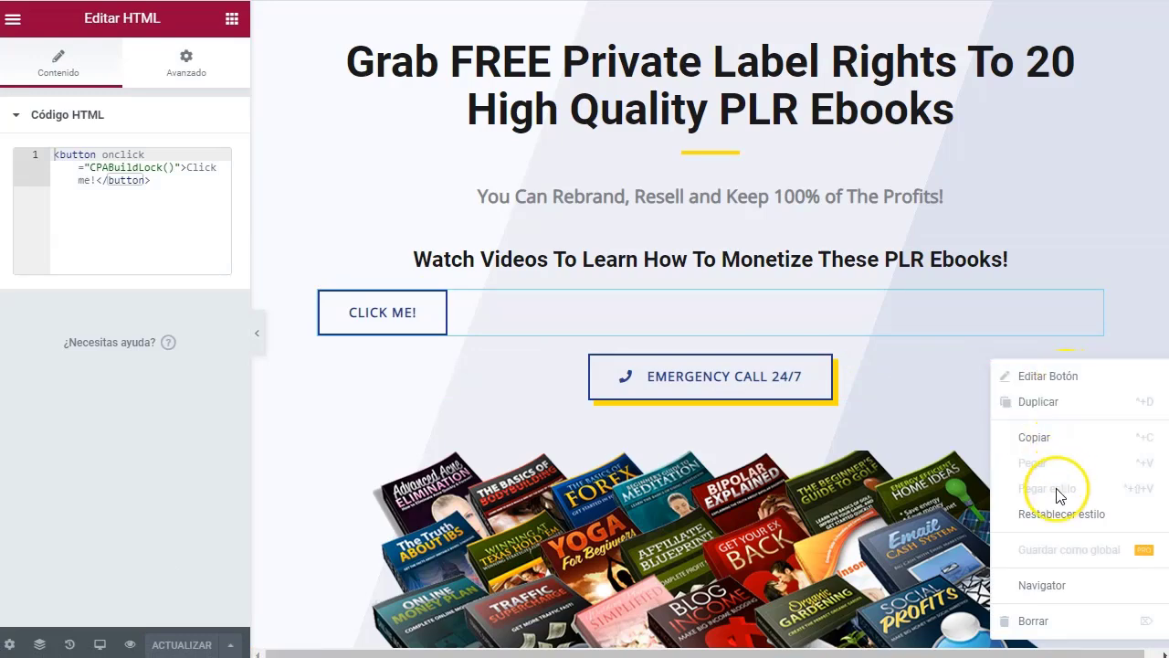
pyautogui.click(1041, 623)
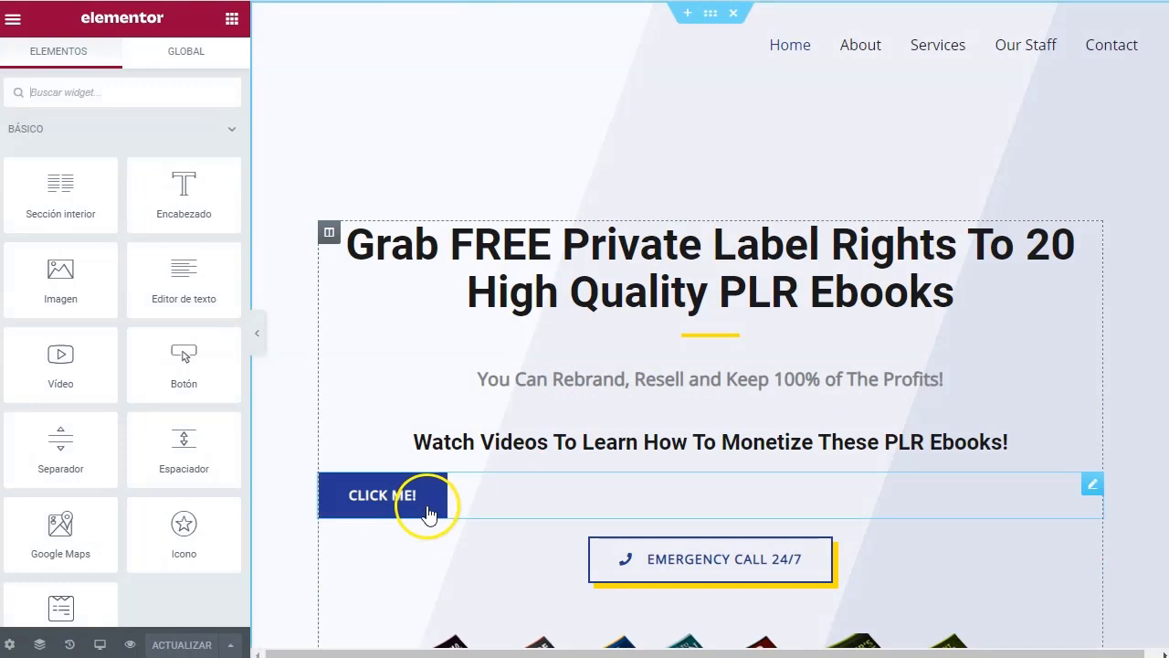
# Center the "Click me!" button by adding a <center> tag before the button code in its HTML widget
pyautogui.click(497, 494)
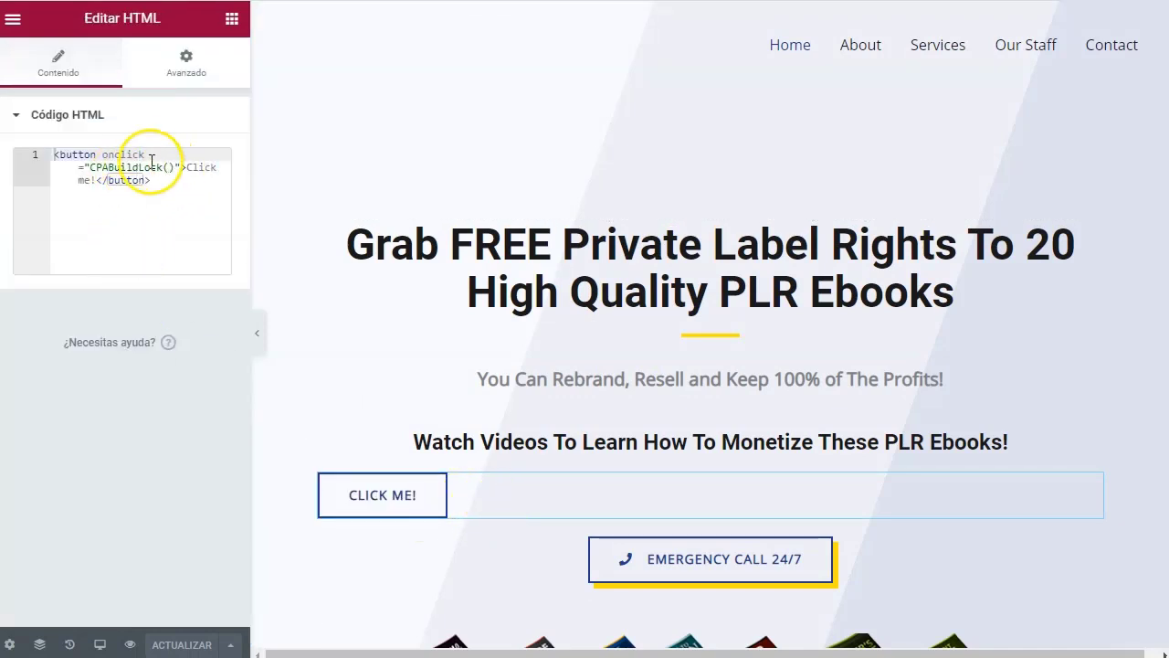
pyautogui.click(80, 152)
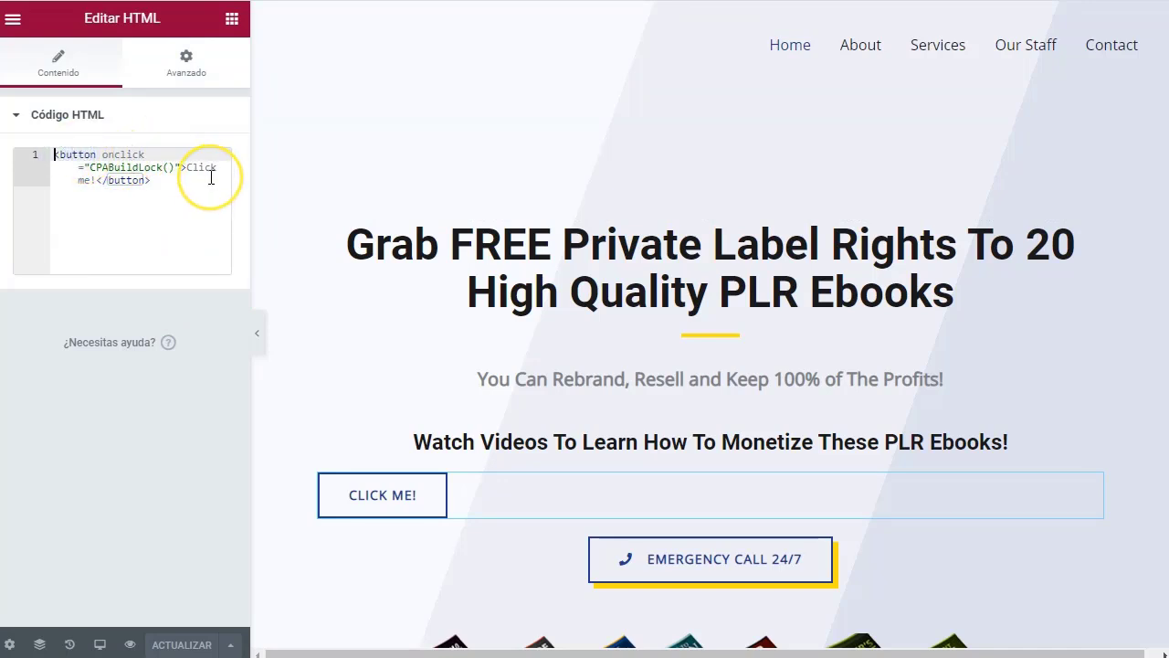
pyautogui.write('>')
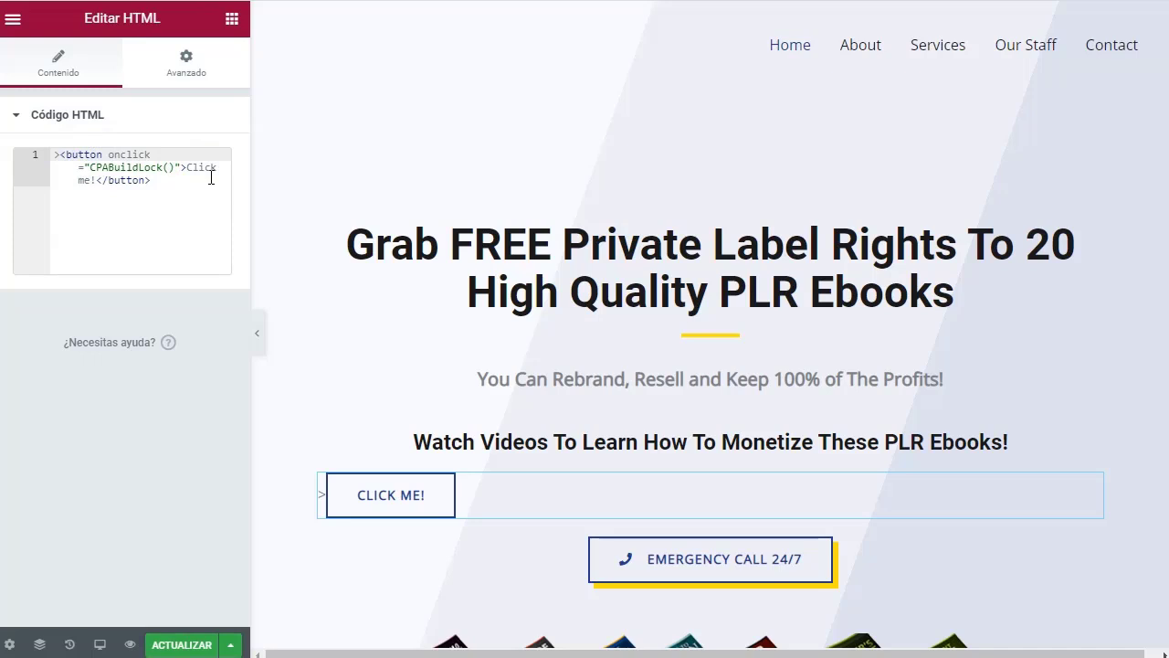
pyautogui.write('<')
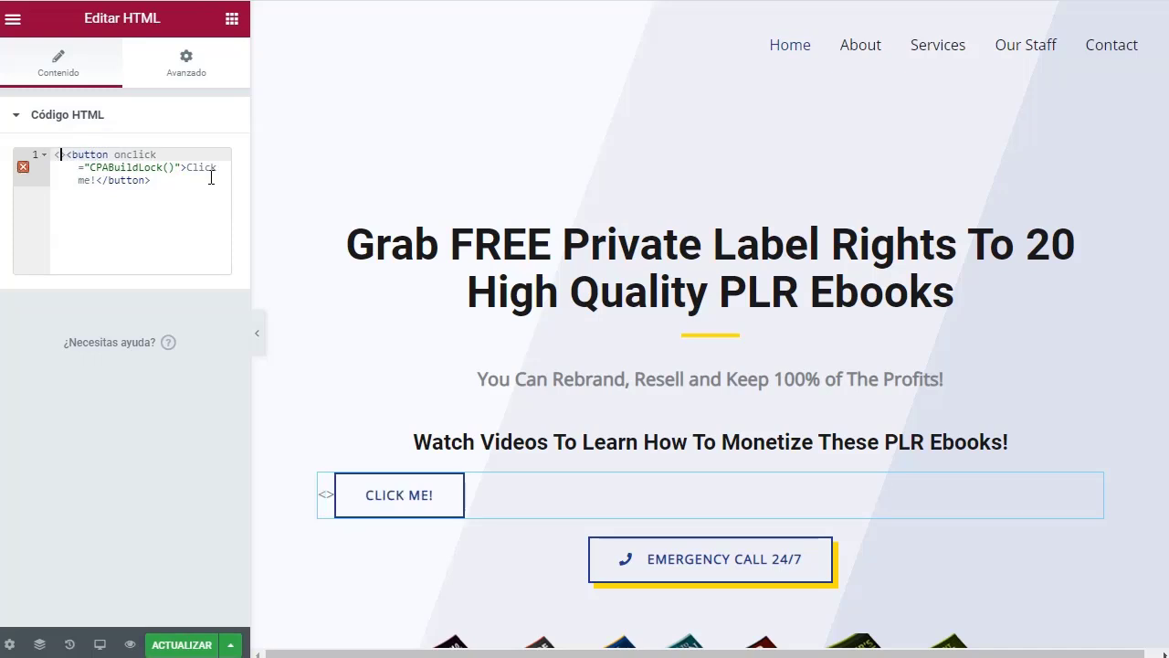
pyautogui.write('ce')
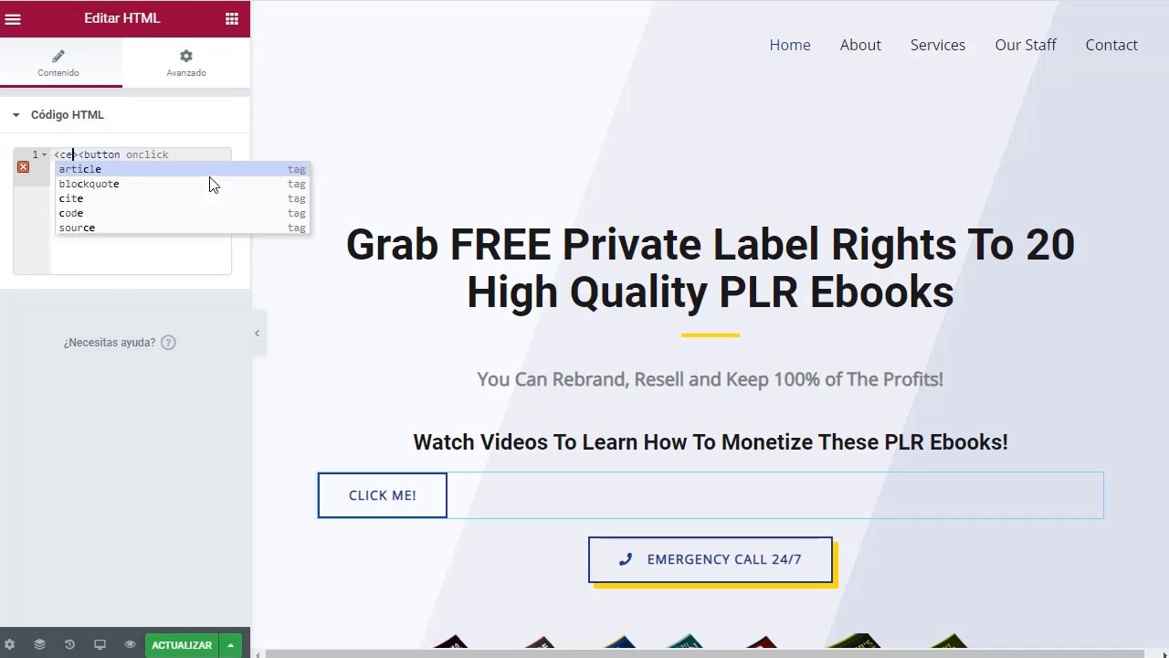
pyautogui.write('nter>')
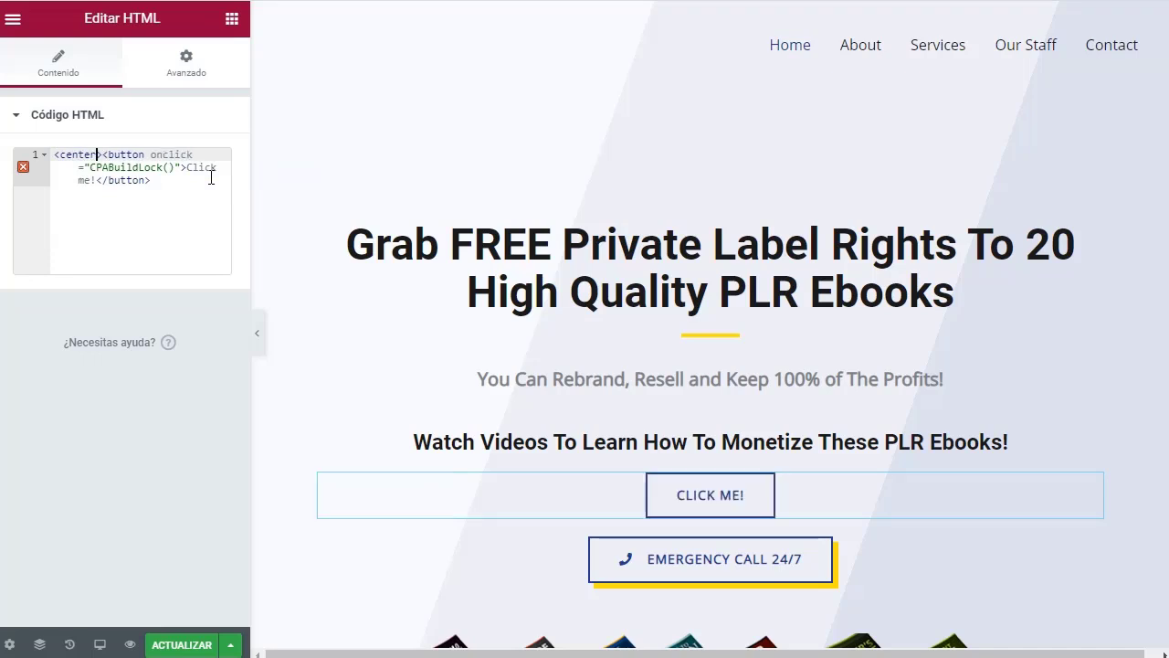
pyautogui.click(765, 496)
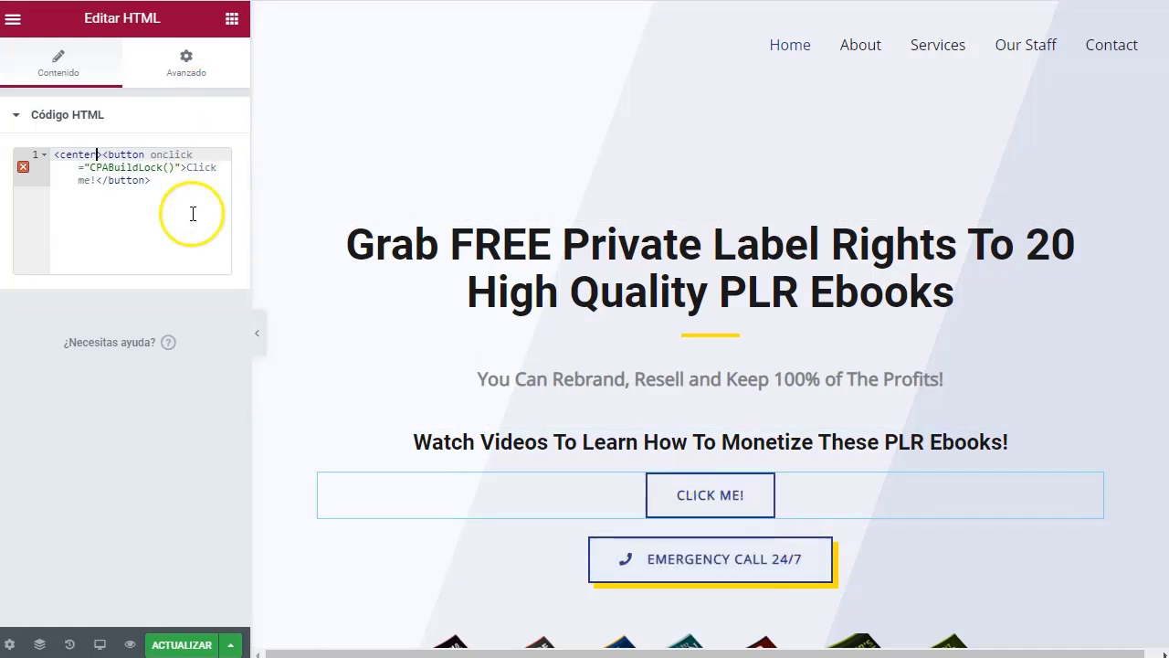
# Replace the "Click me!" label in the button code with "DOWNLOAD NOW"
pyautogui.click(185, 168)
pyautogui.moveTo(186, 168); pyautogui.dragTo(95, 181)
pyautogui.write('DON')
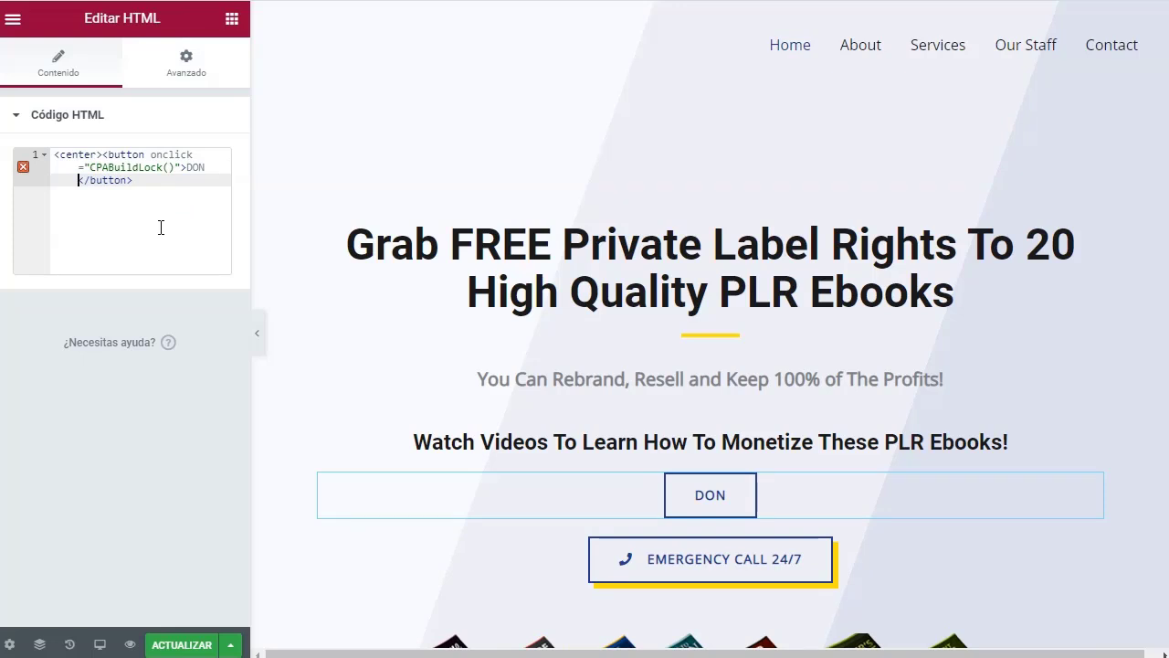
pyautogui.write('NLOAD NOE')
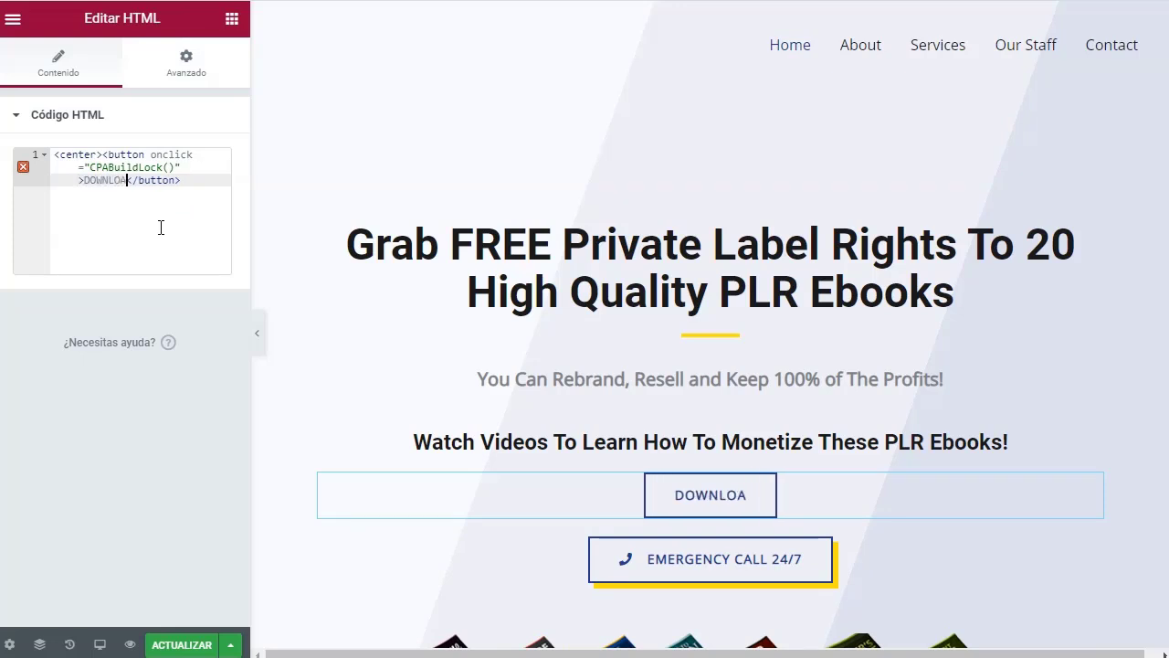
pyautogui.write('W')
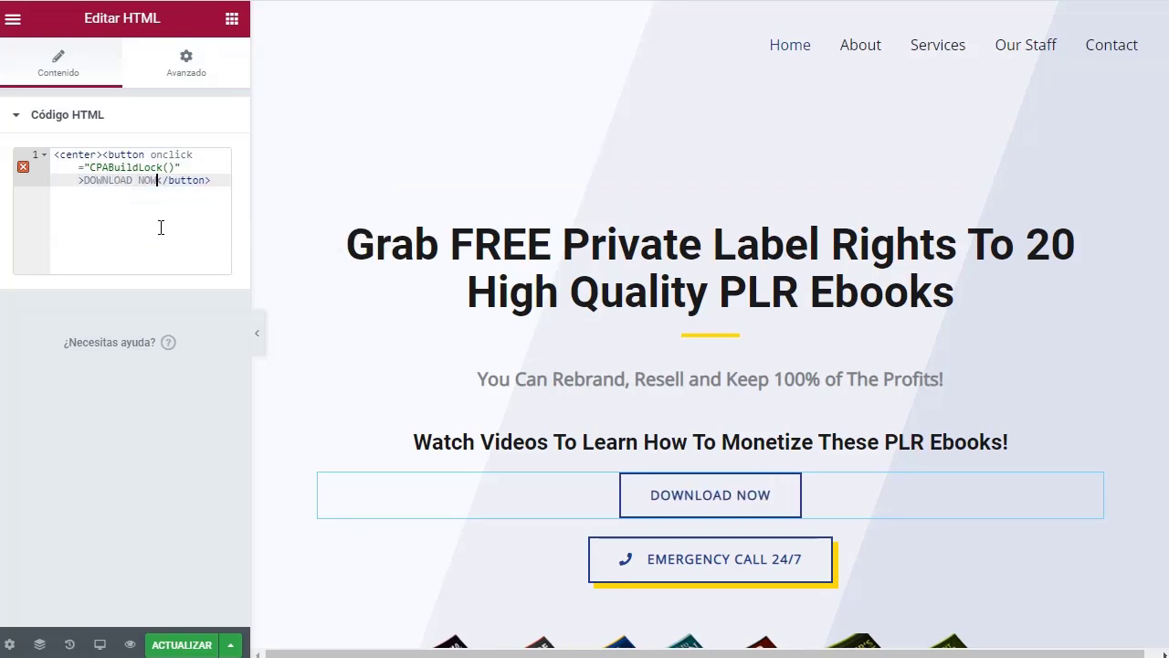
# Delete the "Emergency Call 24/7" button below the "DOWNLOAD NOW" button
pyautogui.click(831, 405)
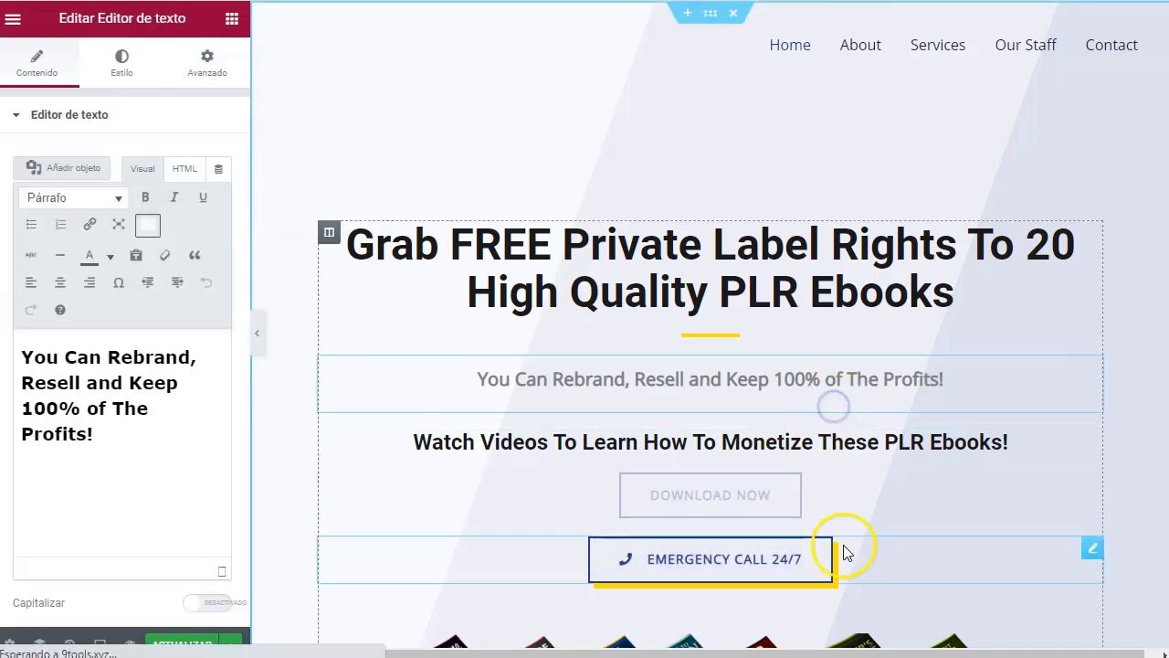
pyautogui.rightClick(1091, 546)
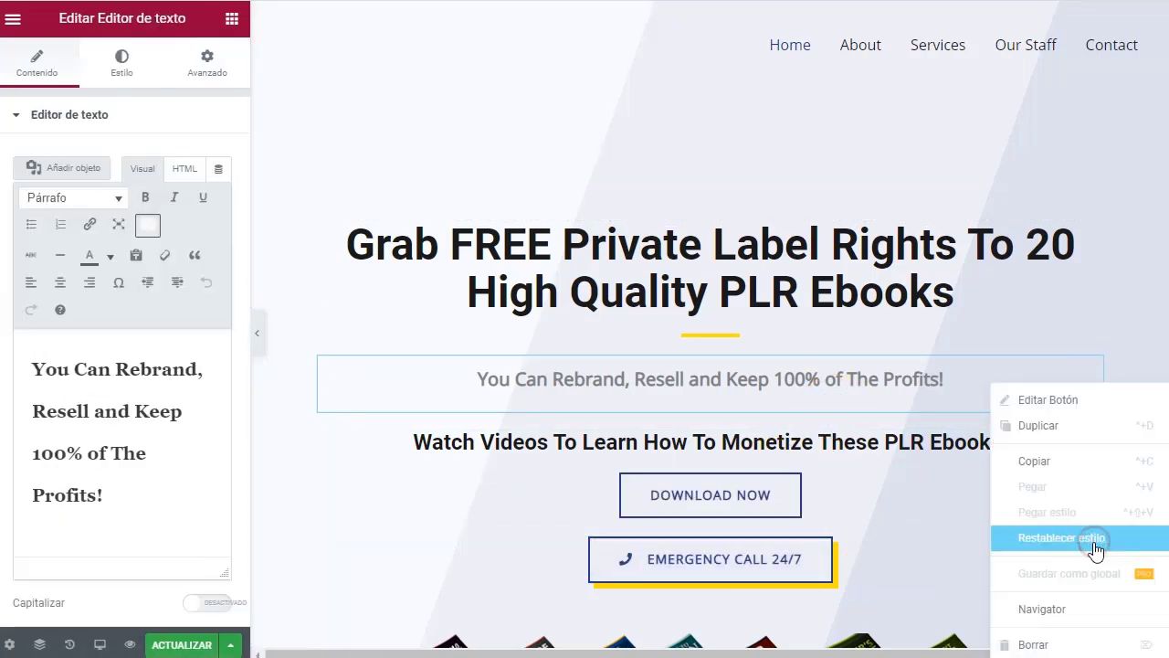
pyautogui.click(1032, 645)
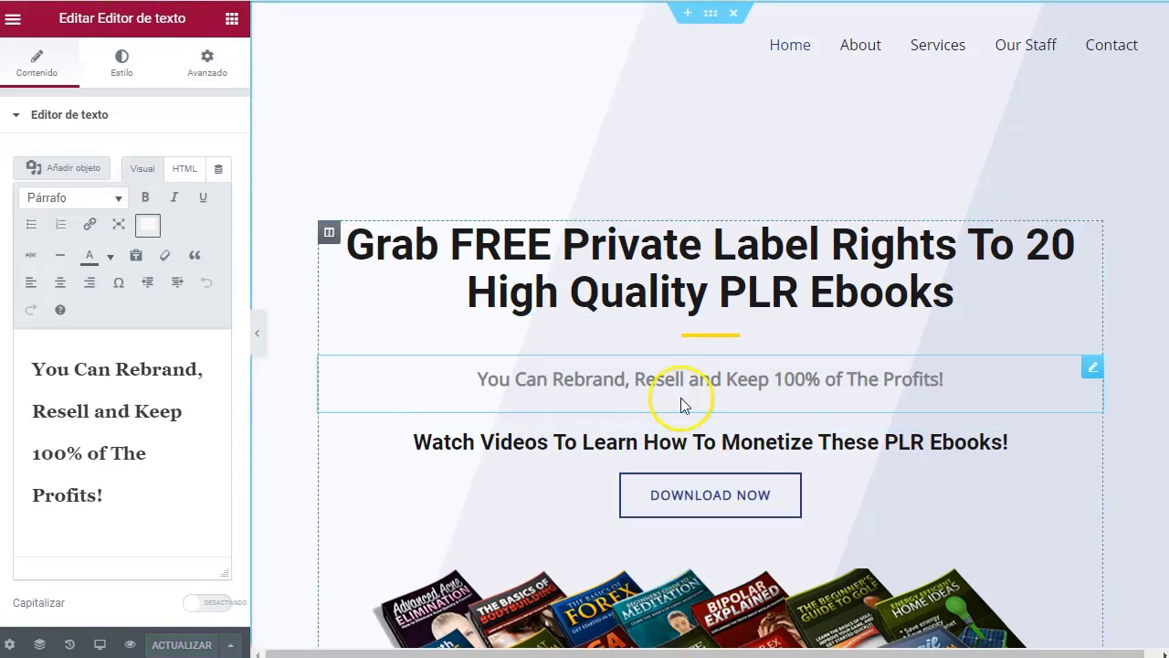
# Replace the "Book Now" button in the limited-time offer section with an empty HTML widget
pyautogui.scroll(-9, 681, 405)
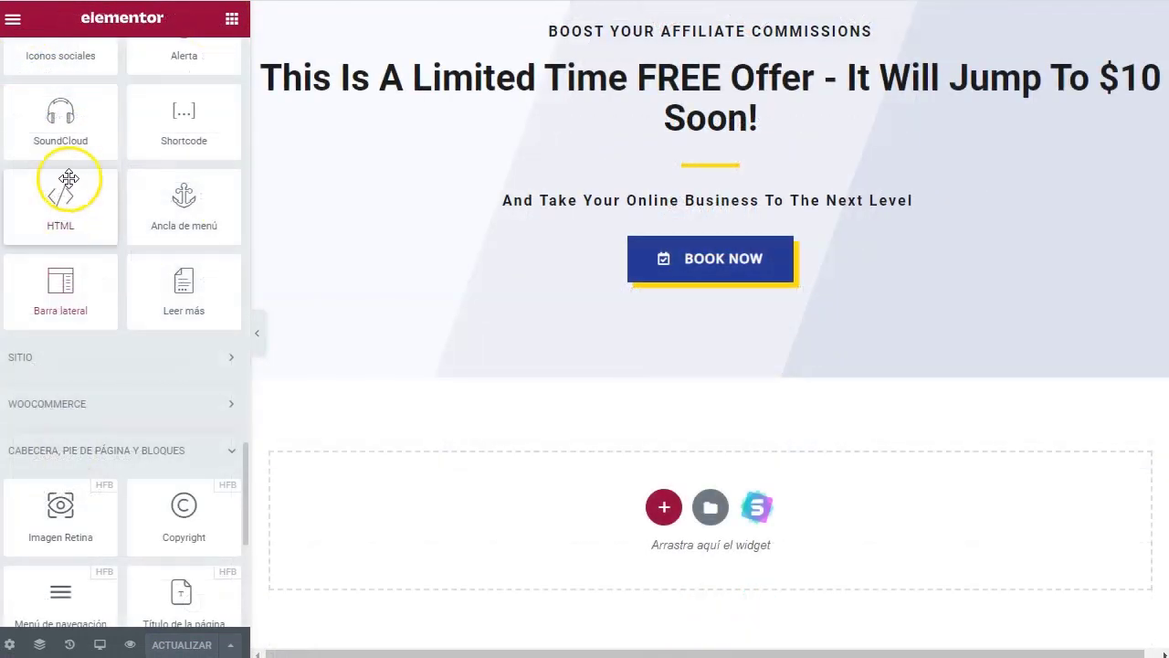
pyautogui.moveTo(73, 187); pyautogui.dragTo(767, 232)
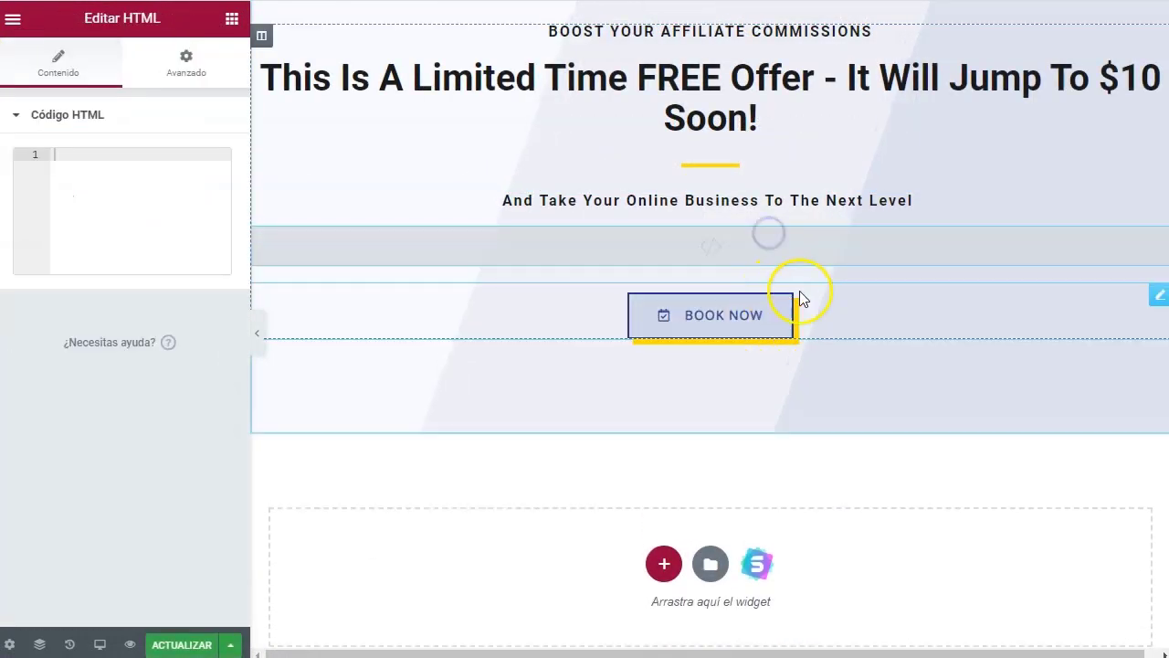
pyautogui.rightClick(1157, 299)
pyautogui.click(1035, 625)
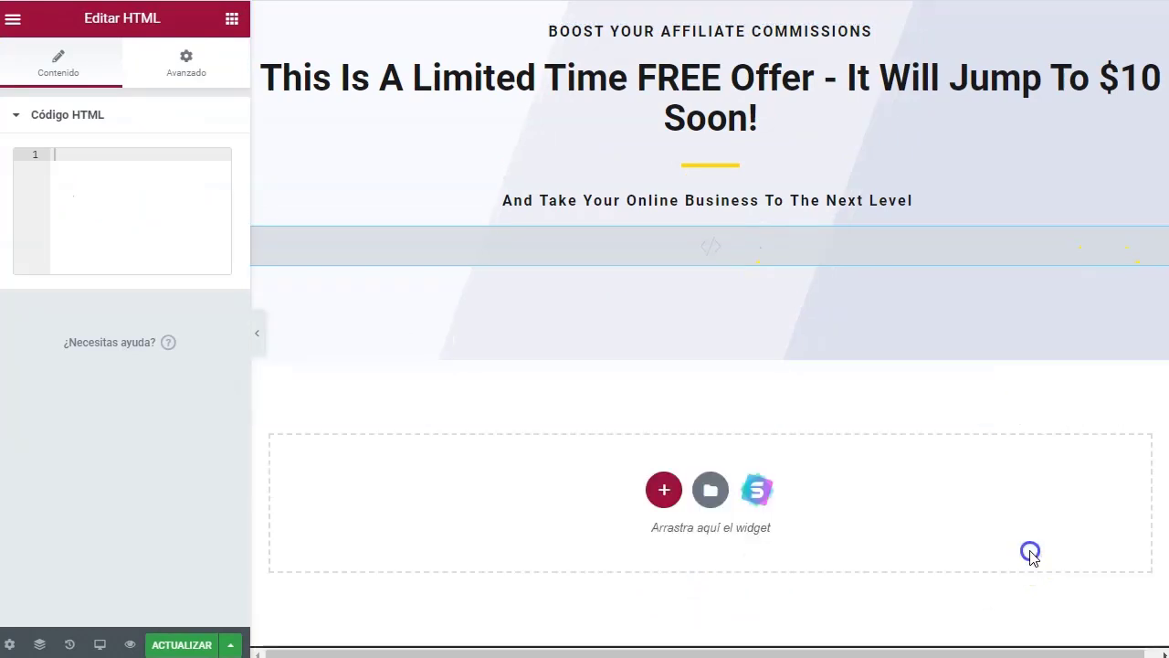
# Add the code <button onclick="CPABuildLock()">Click me!</button> to the empty HTML widget and center it with a preceding <CENTER> tag
pyautogui.click(173, 159)
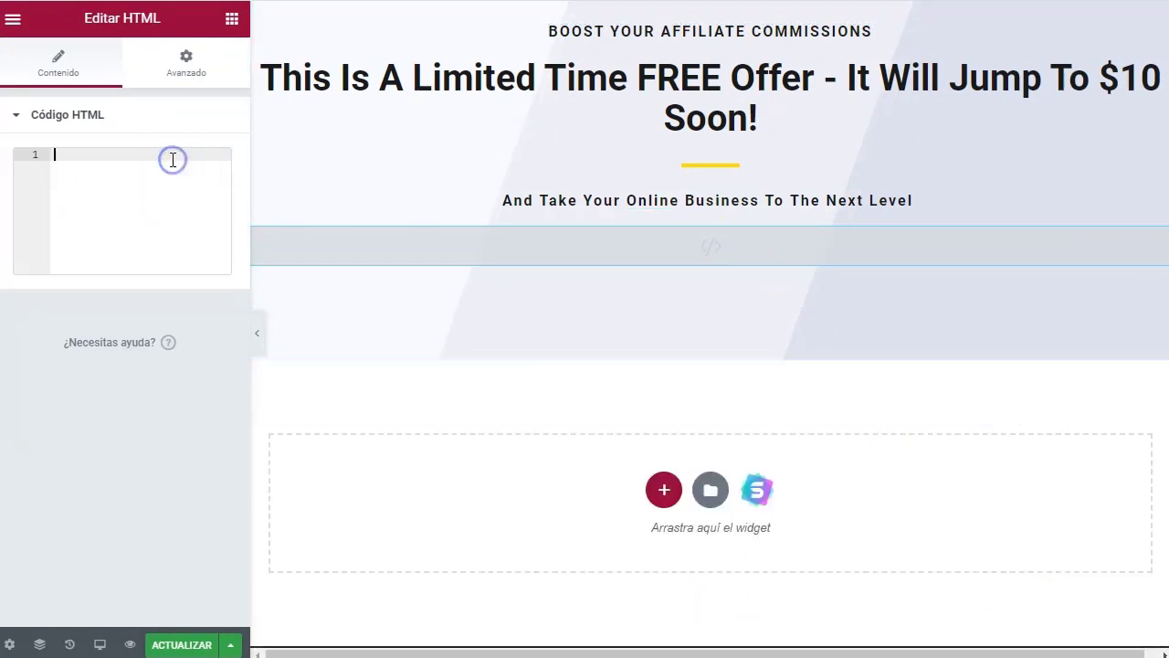
pyautogui.write('<button onclick="CPABuildLock()">Click me!</button>')
pyautogui.click(158, 157)
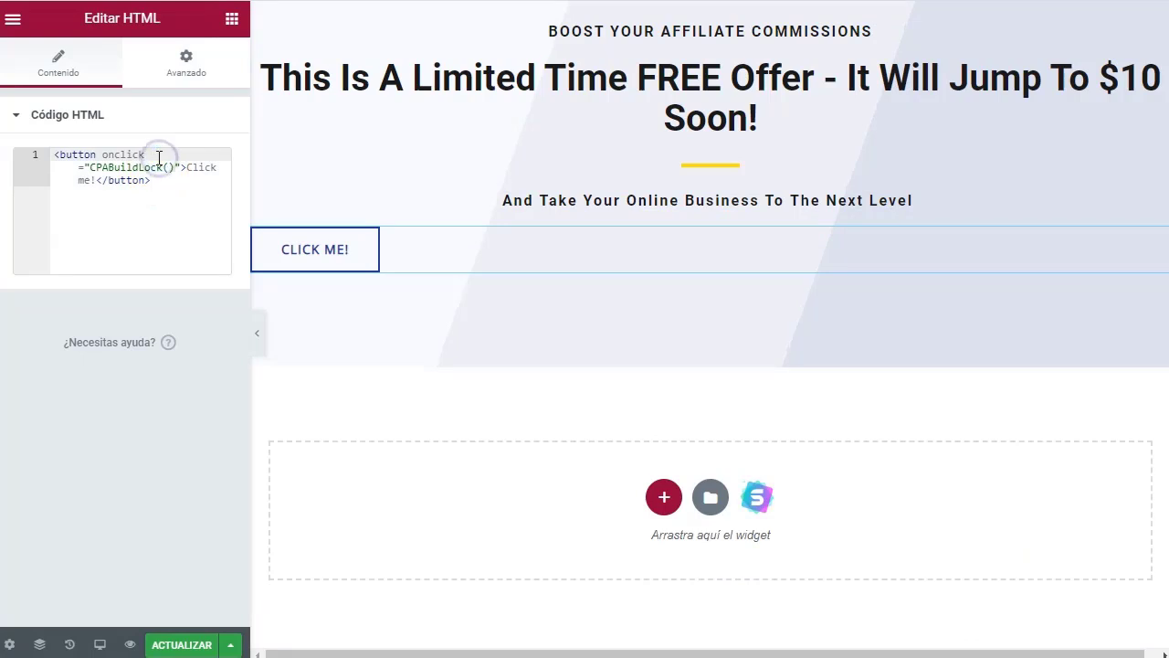
pyautogui.write('>')
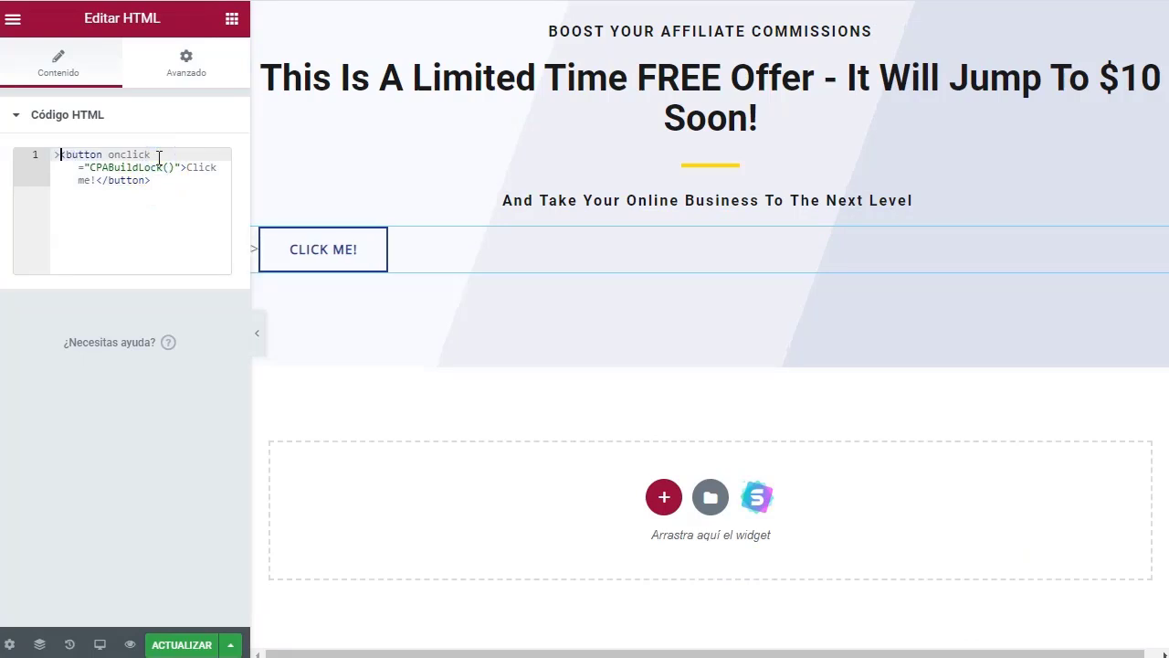
pyautogui.press('BackSpace')
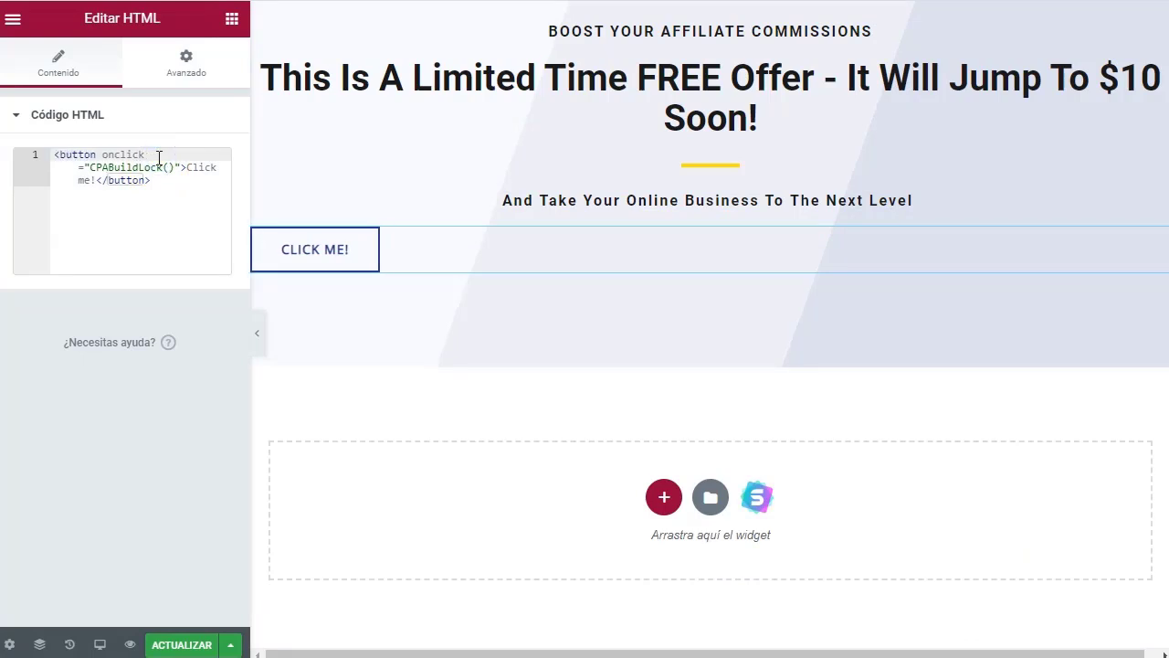
pyautogui.write('<')
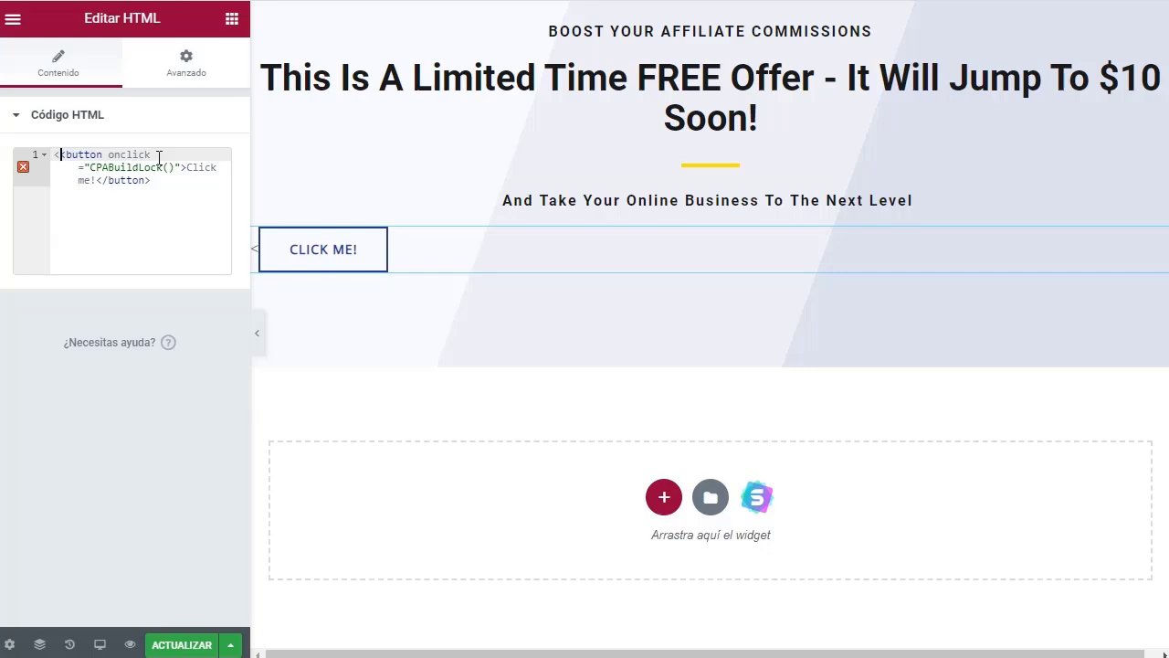
pyautogui.write('CENTER>')
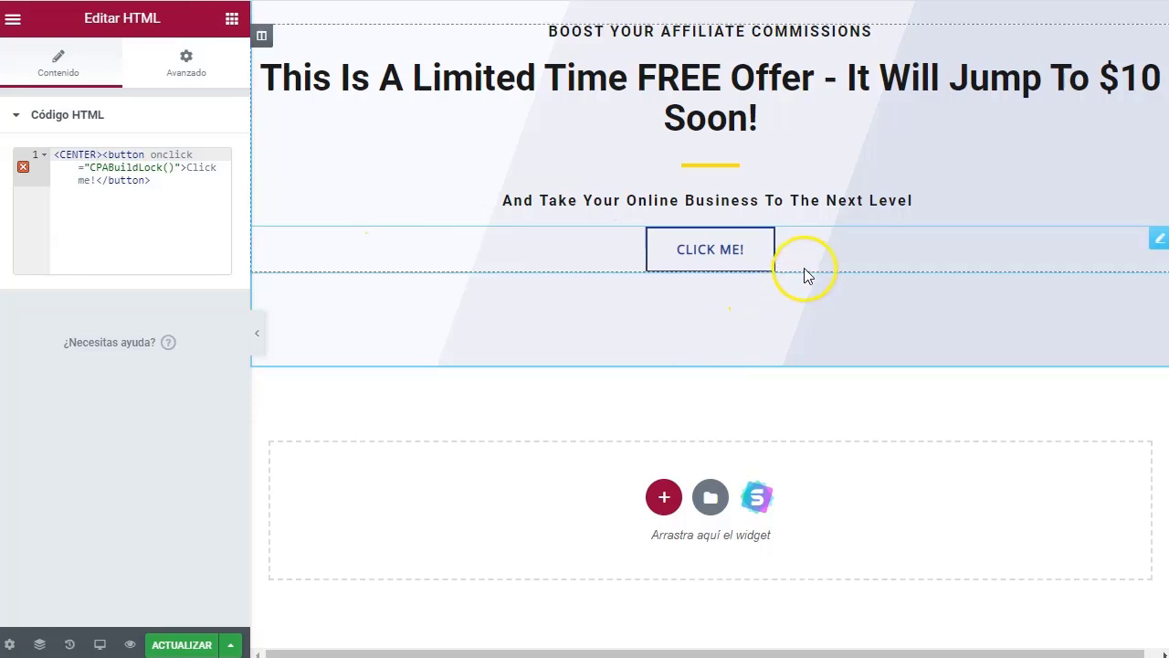
# Replace the "Click me!" label in the limited-time offer button code with "GET FREE ACCESS NOW" and update the page
pyautogui.moveTo(186, 167); pyautogui.dragTo(94, 179)
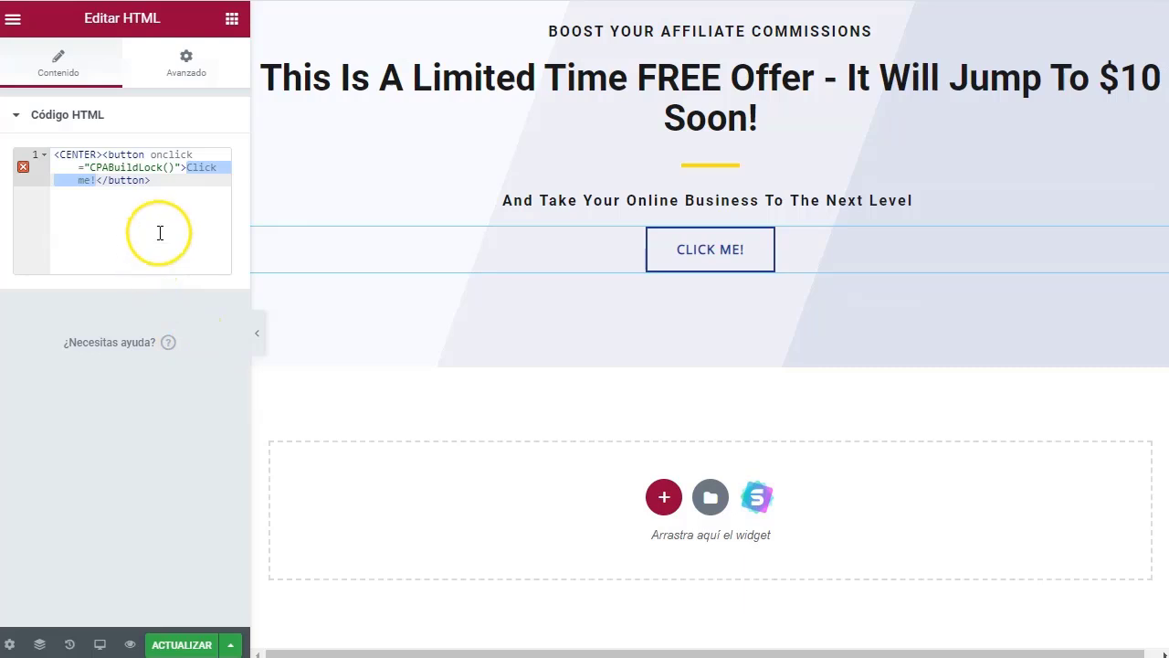
pyautogui.press('BackSpace')
pyautogui.write('GET')
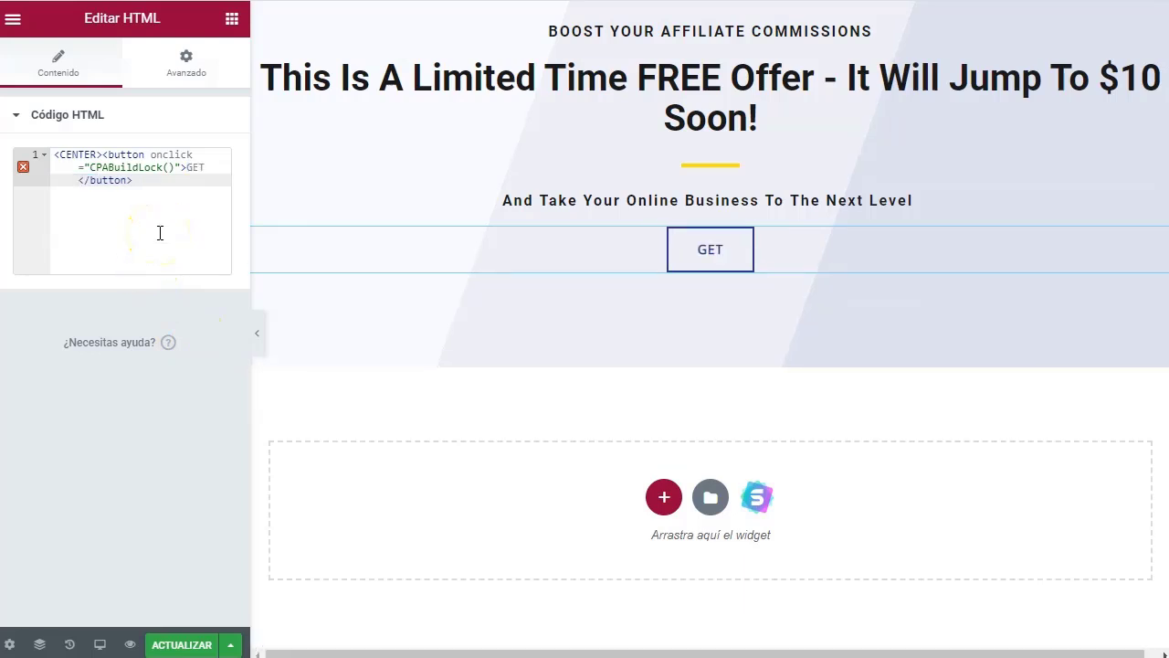
pyautogui.write(' FREE ACCESS NO')
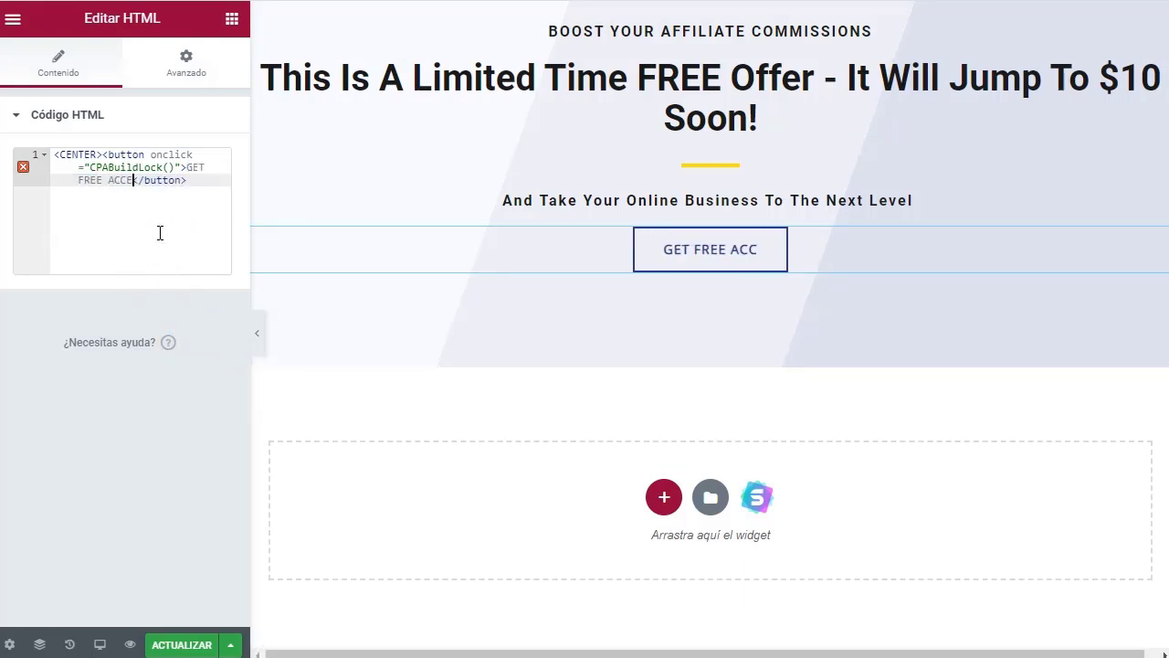
pyautogui.write('W')
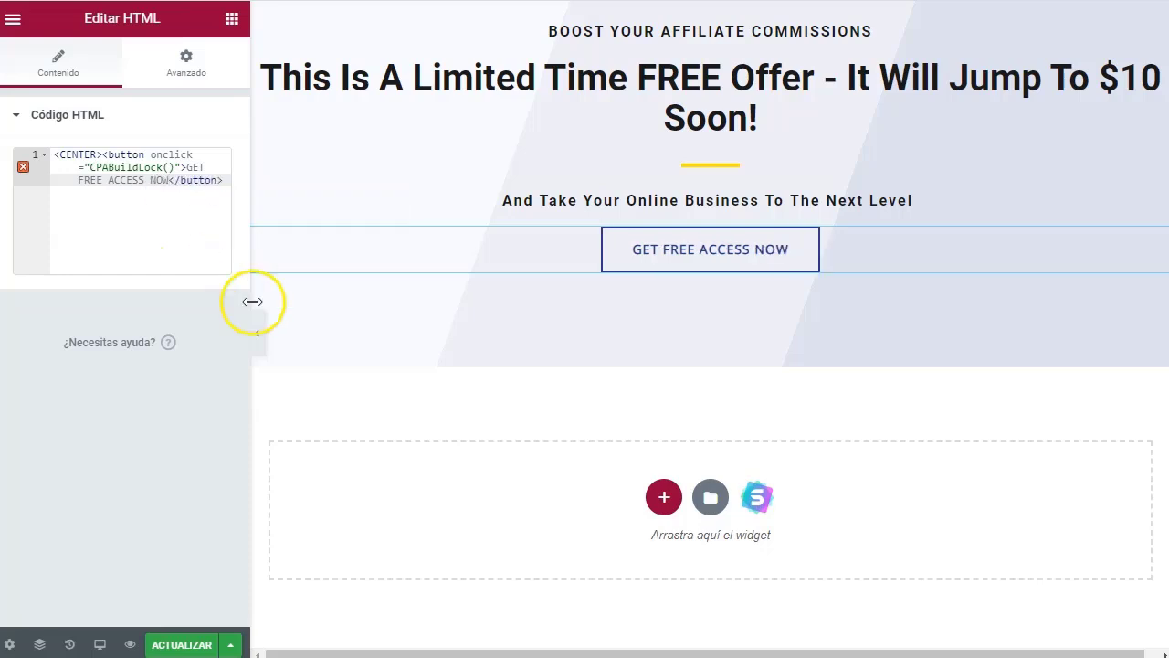
pyautogui.click(730, 295)
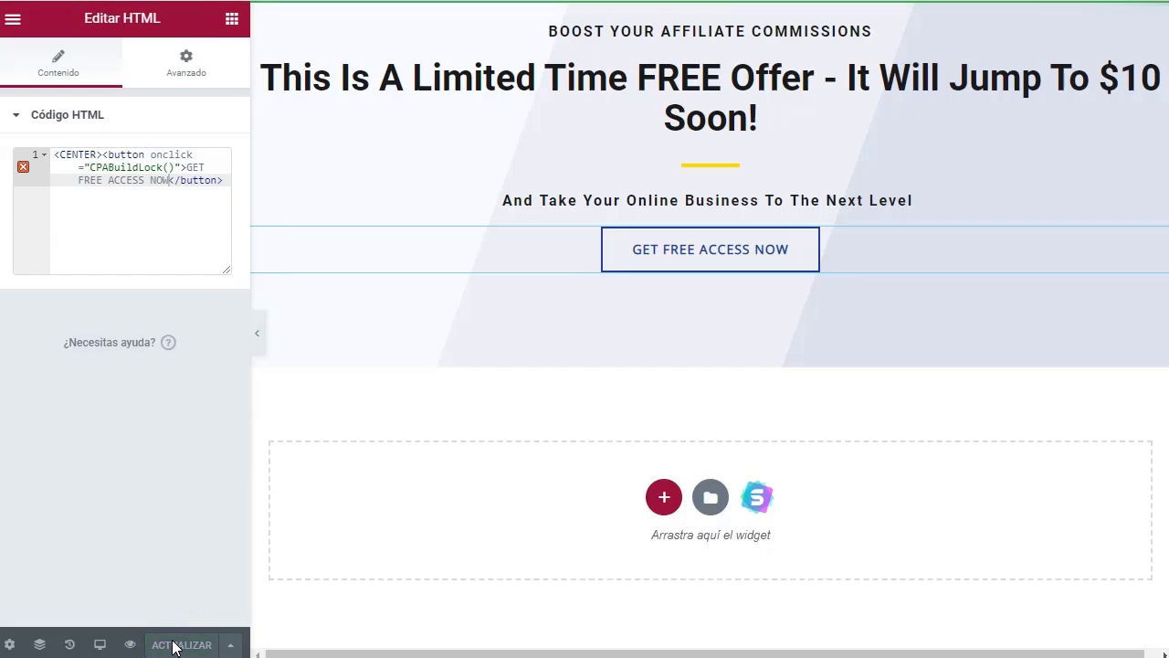
# Exit the page editor to the WordPress admin area and open the live home page of the site
pyautogui.scroll(10, 501, 265)
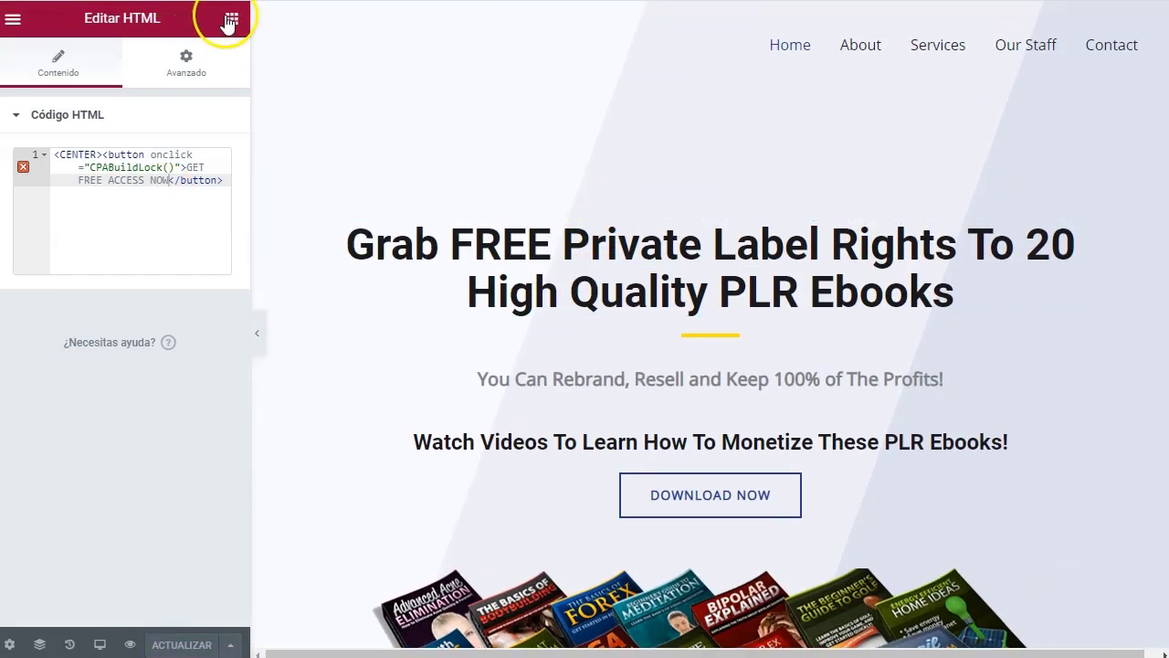
pyautogui.click(13, 18)
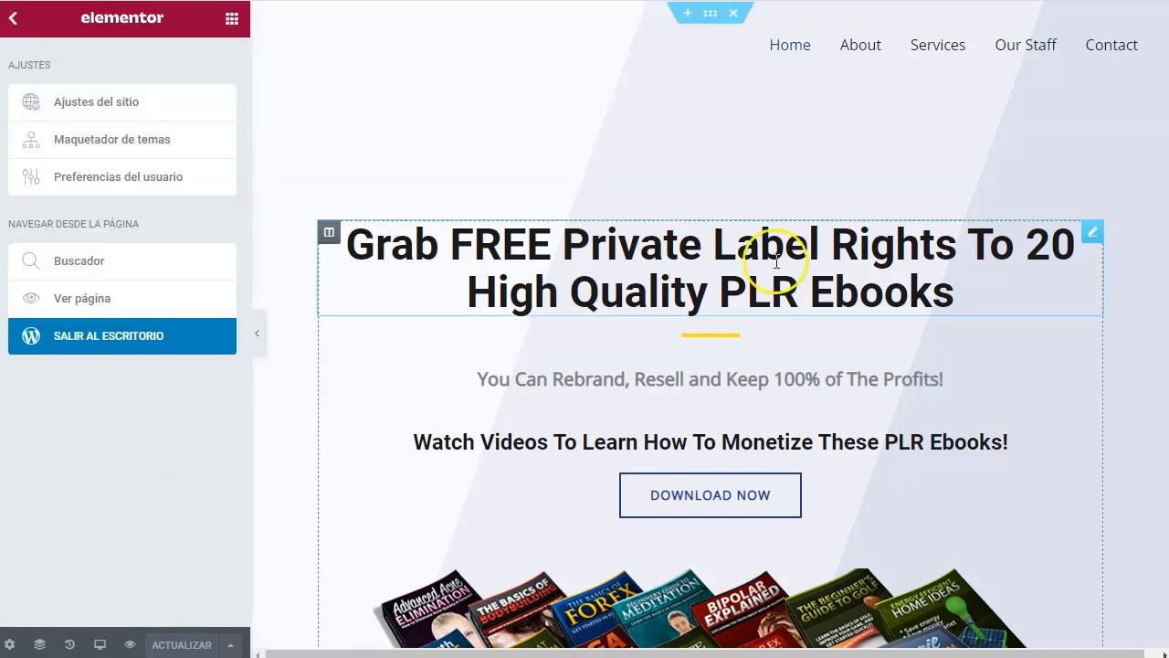
pyautogui.click(131, 339)
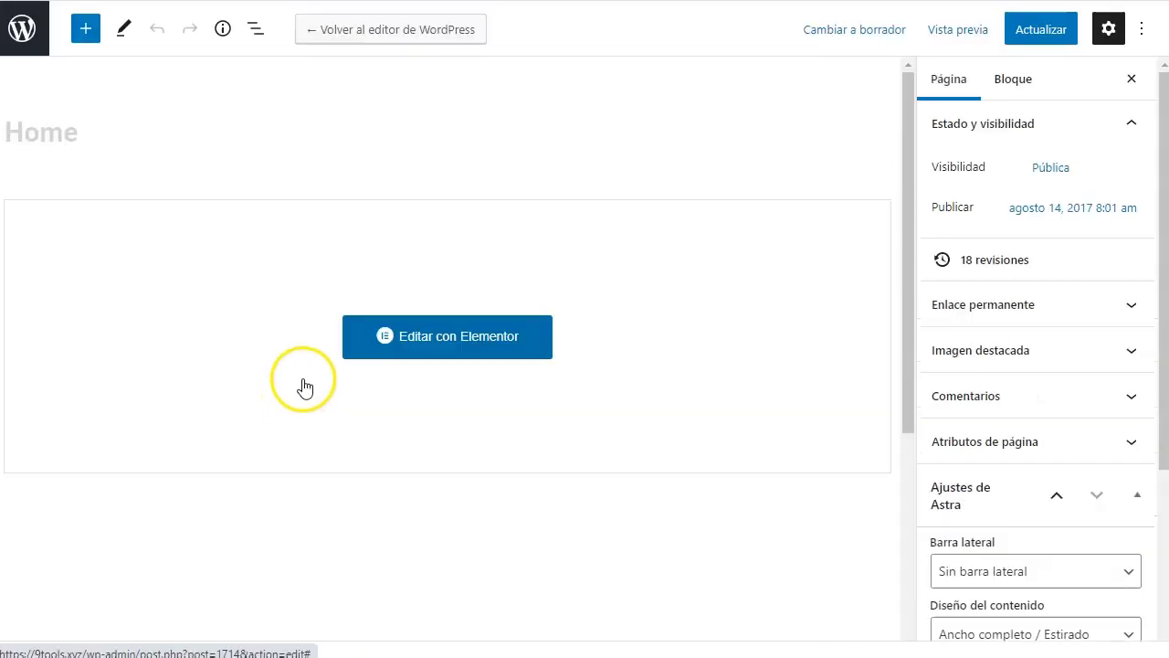
pyautogui.click(544, 327)
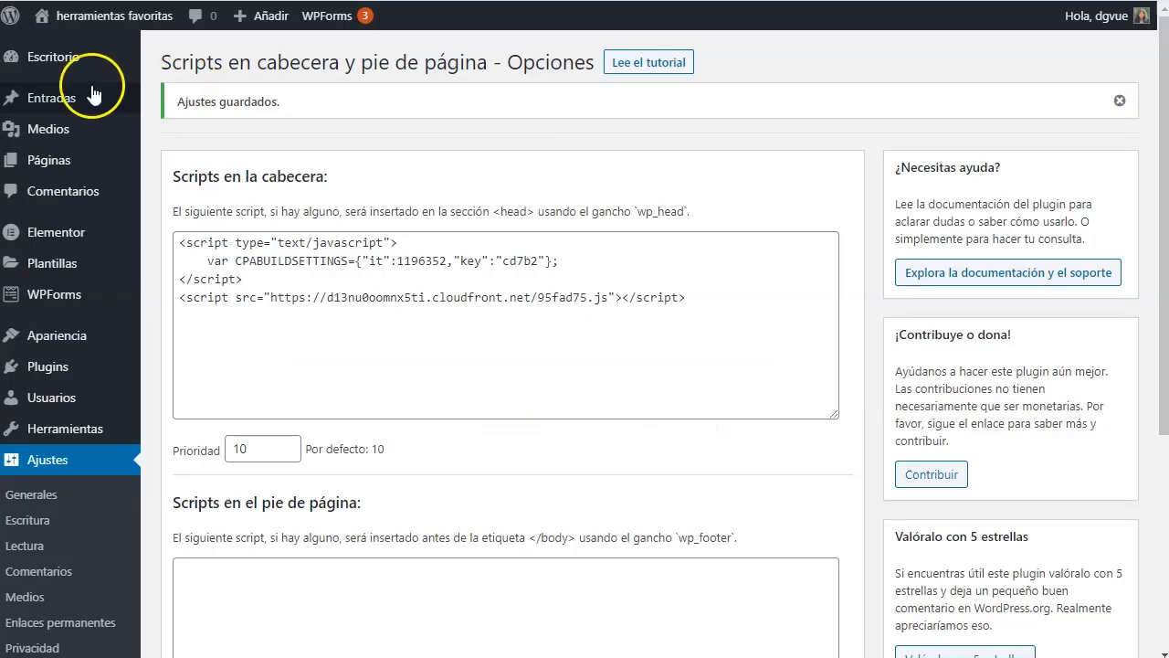
pyautogui.moveTo(52, 53)
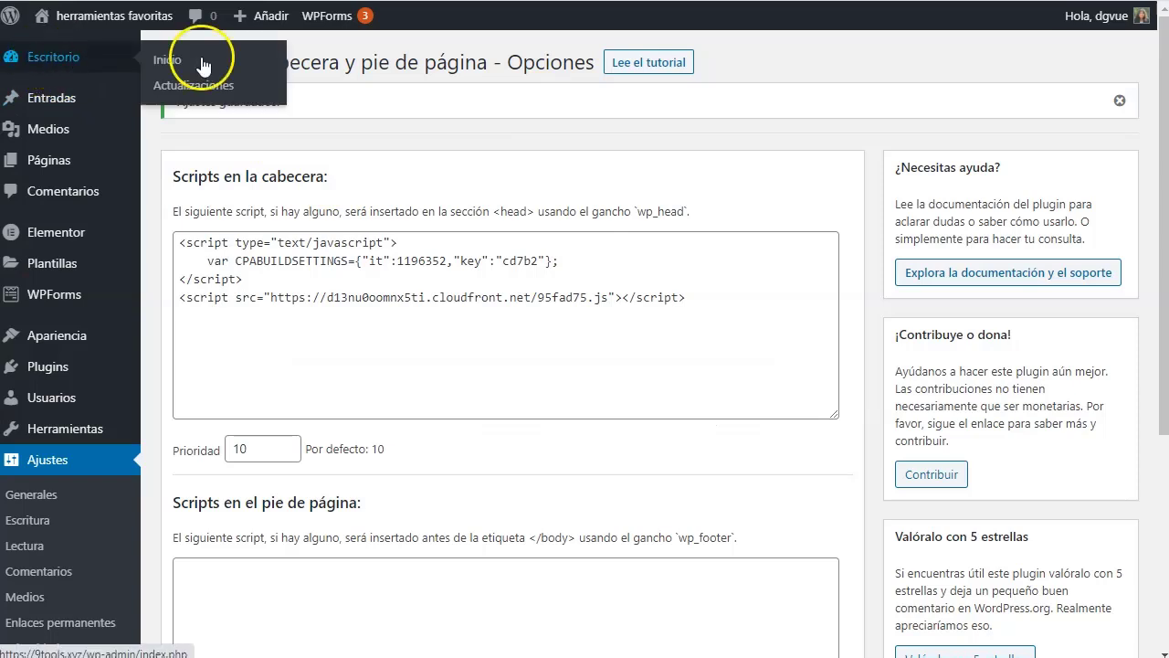
pyautogui.rightClick(89, 51)
pyautogui.click(116, 47)
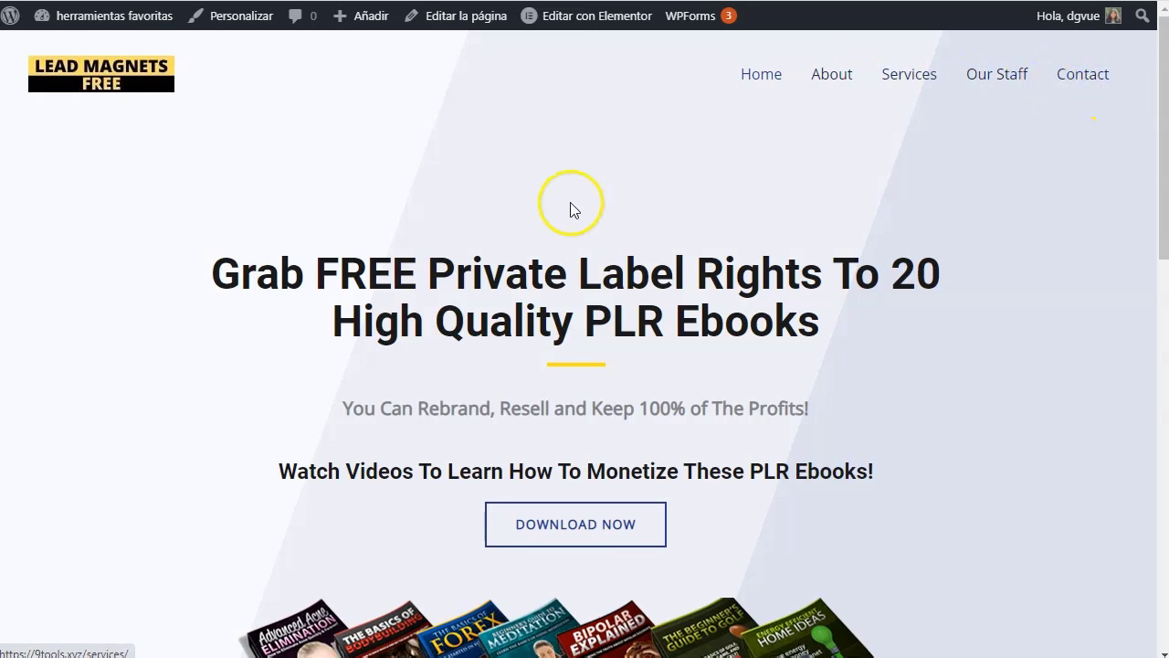
# Test the content locker from the "DOWNLOAD NOW" button by starting the survey verification and browsing more survey offers
pyautogui.scroll(-2, 573, 210)
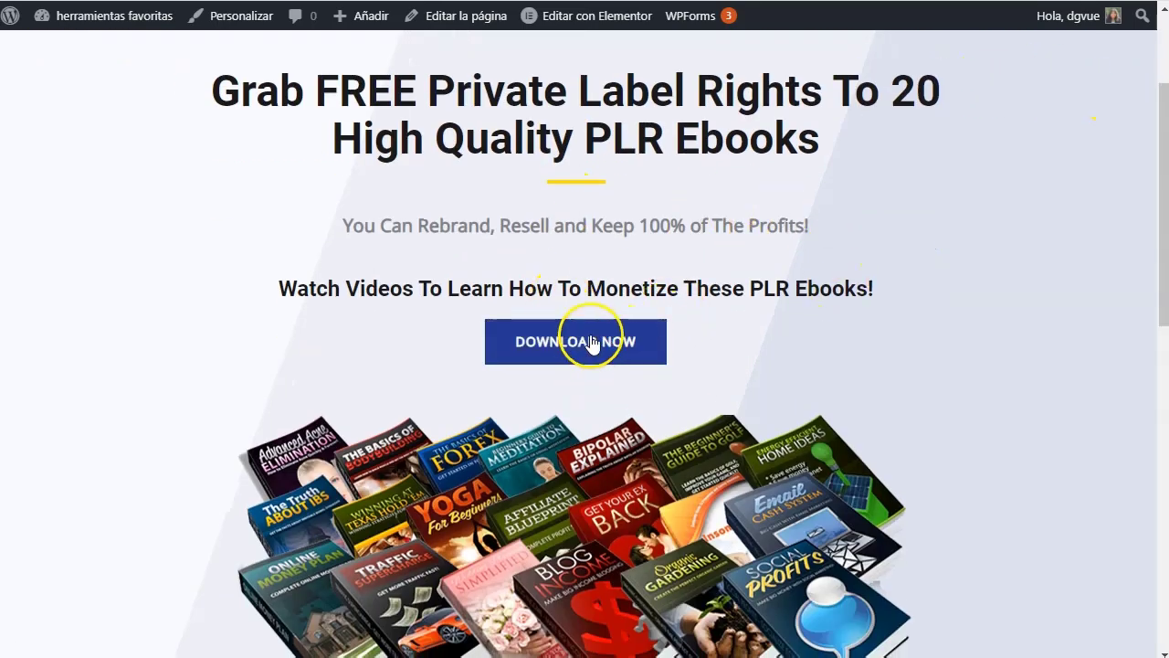
pyautogui.scroll(-5, 592, 343)
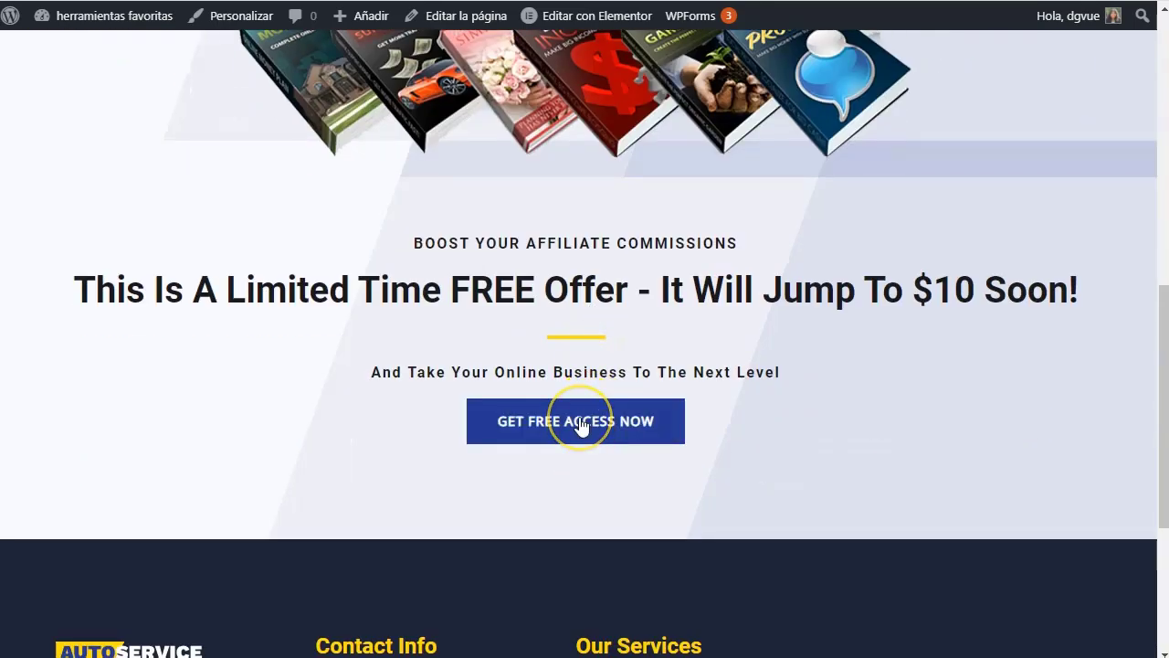
pyautogui.scroll(5, 581, 426)
pyautogui.click(569, 347)
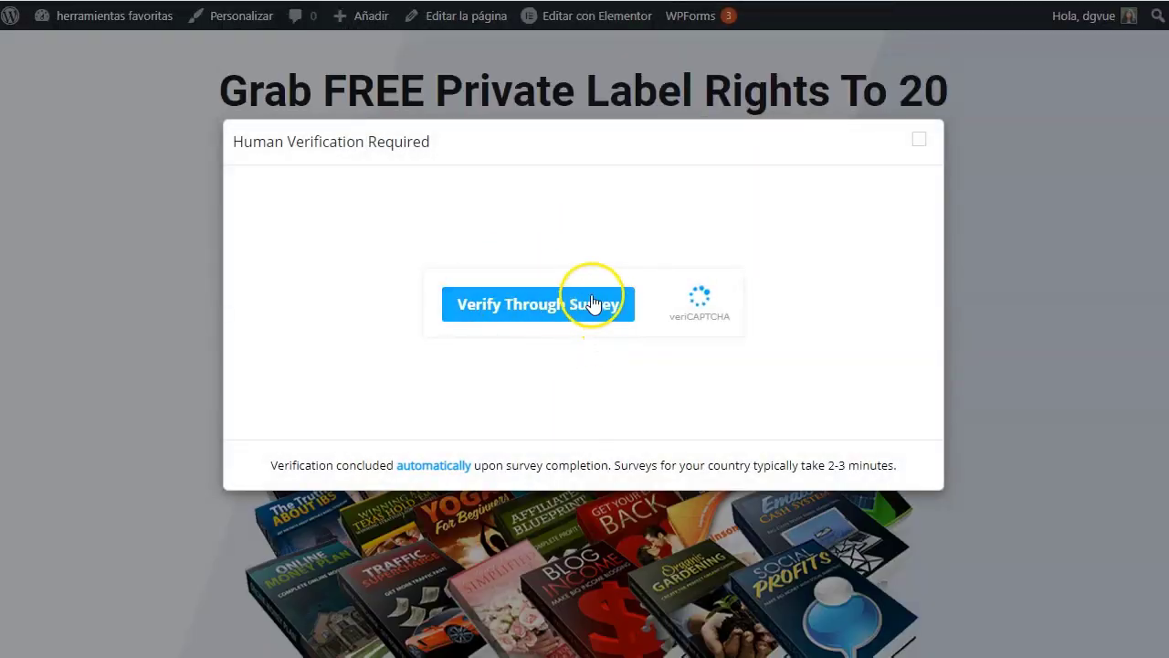
pyautogui.click(580, 304)
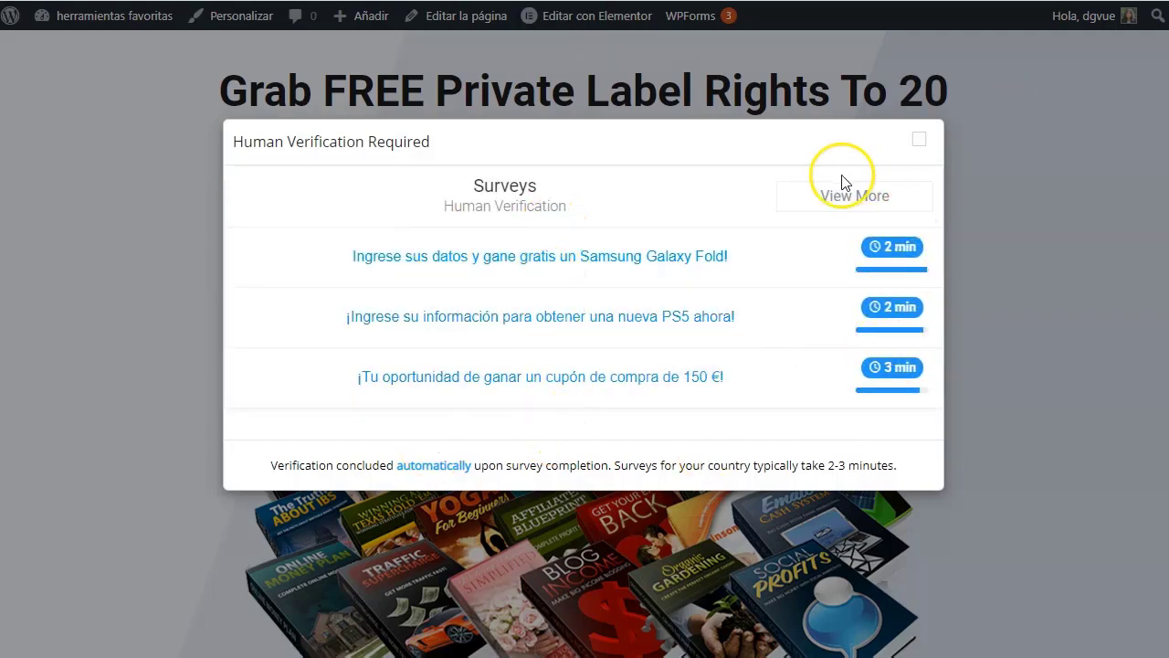
pyautogui.click(856, 199)
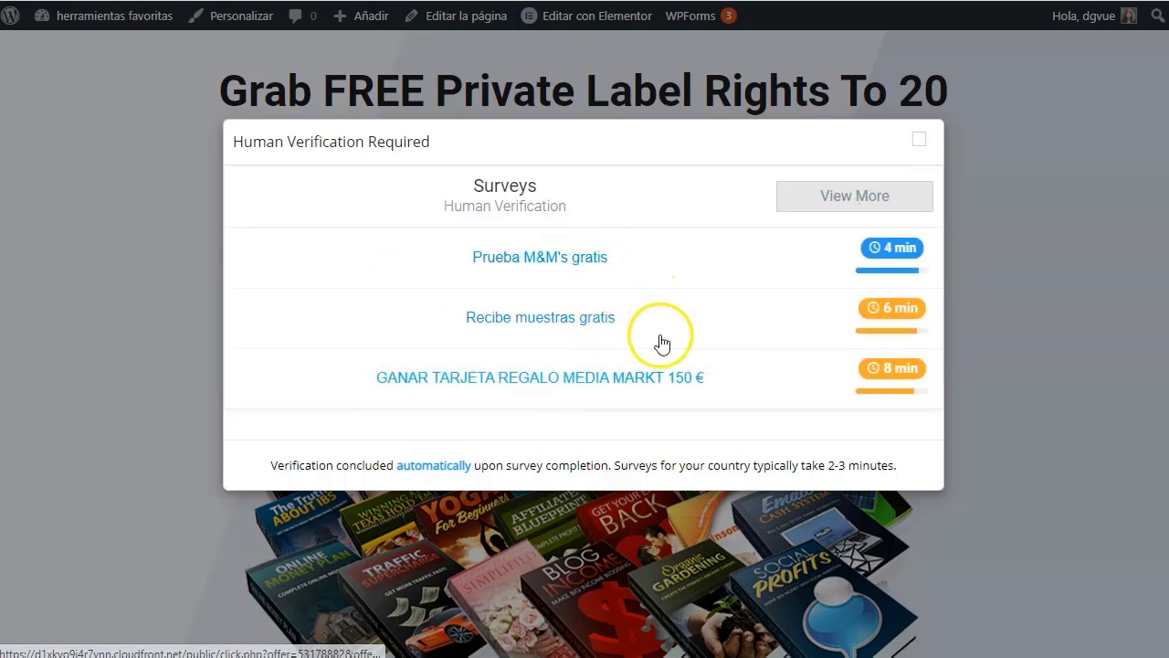
pyautogui.click(539, 262)
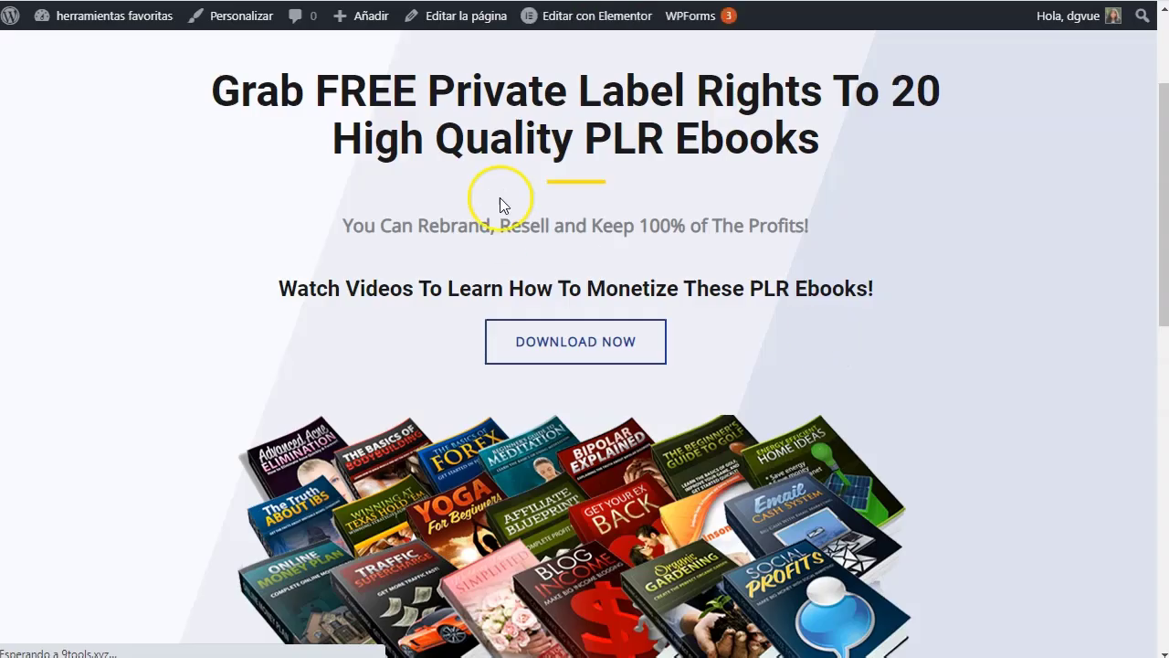
# Review the published home page from header to footer, checking the headings, both locker buttons, the ebook covers and the footer content
pyautogui.scroll(-6, 430, 325)
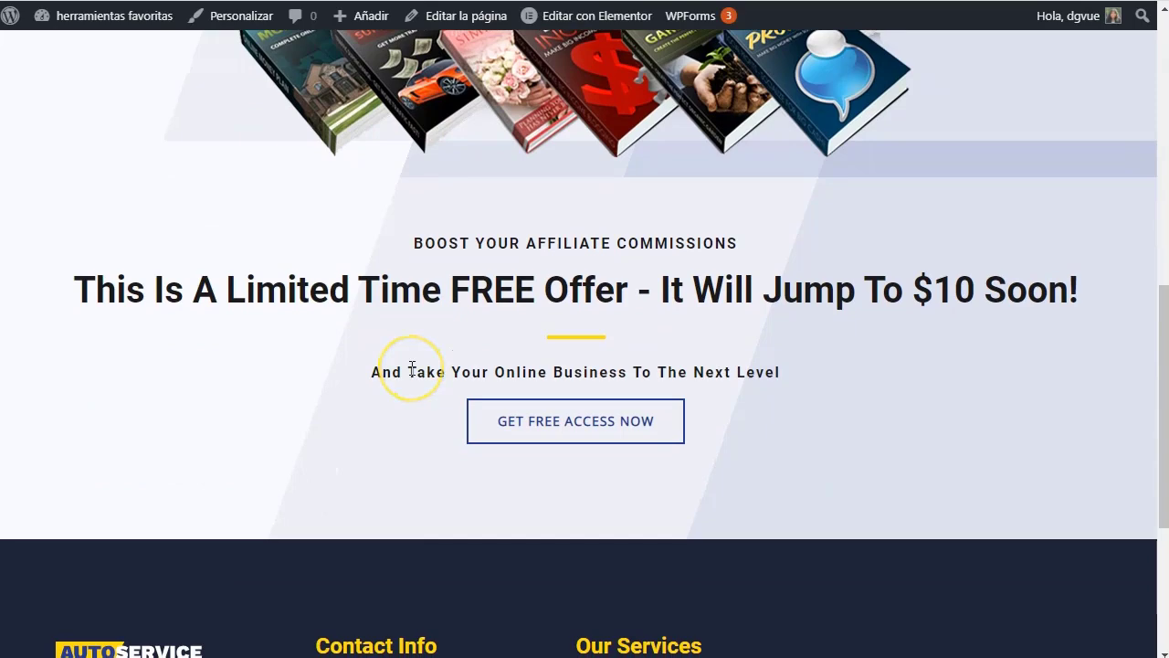
pyautogui.scroll(8, 410, 371)
pyautogui.scroll(-2, 410, 367)
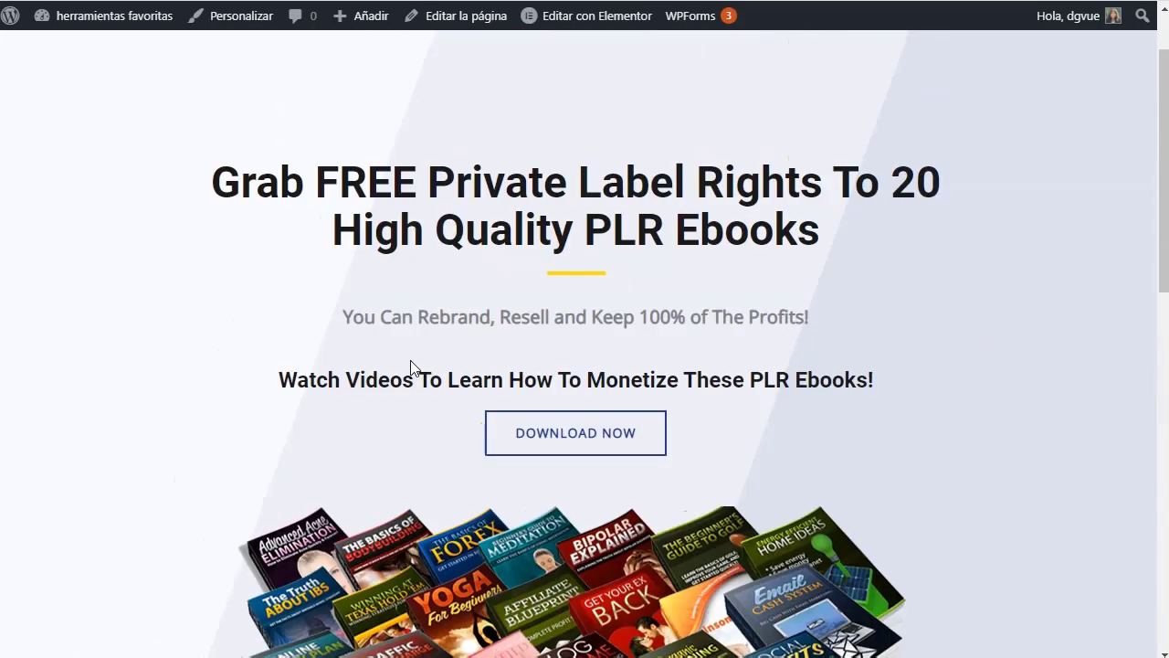
pyautogui.scroll(-2, 410, 365)
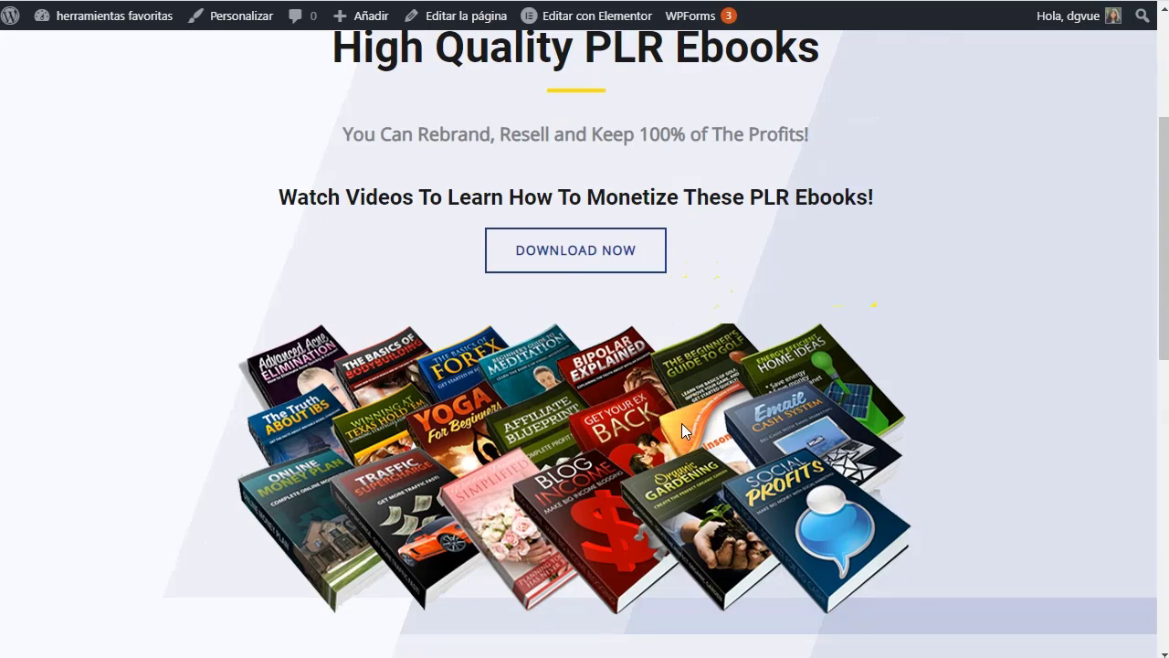
pyautogui.click(800, 369)
pyautogui.scroll(1, 786, 243)
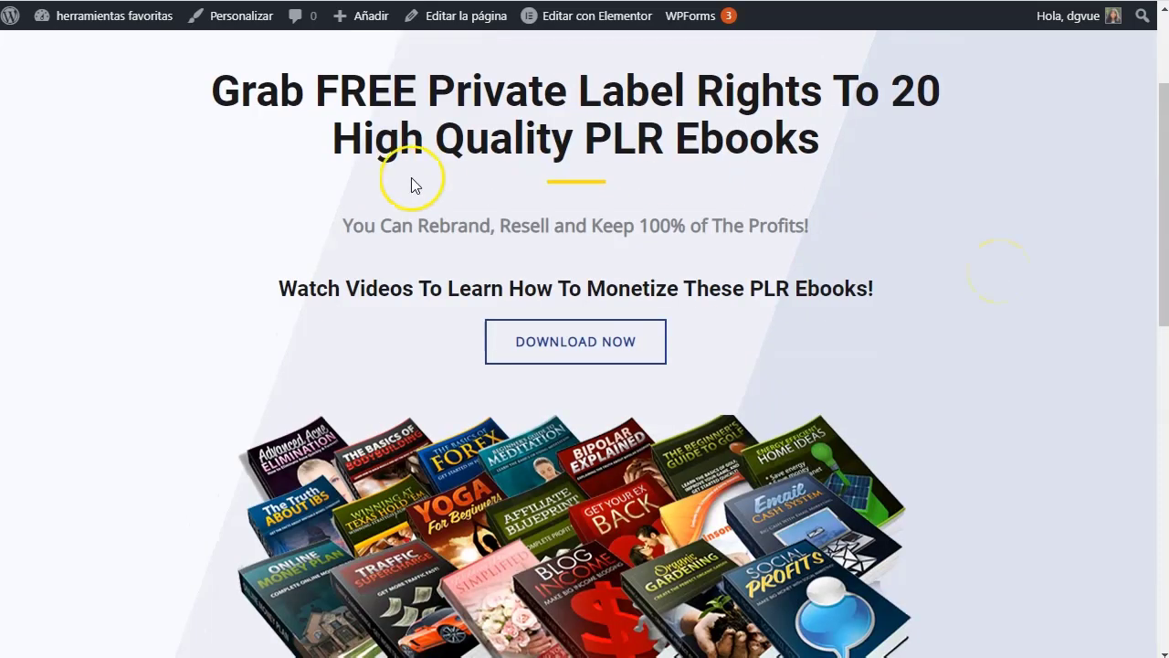
pyautogui.scroll(-2, 860, 354)
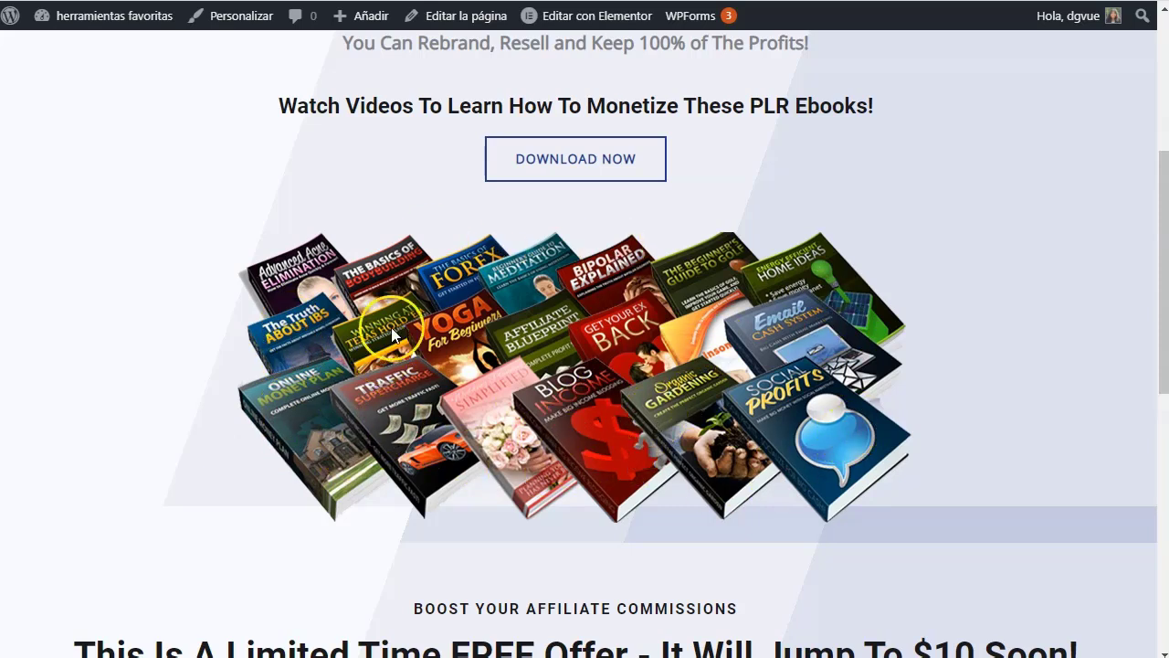
pyautogui.scroll(2, 536, 376)
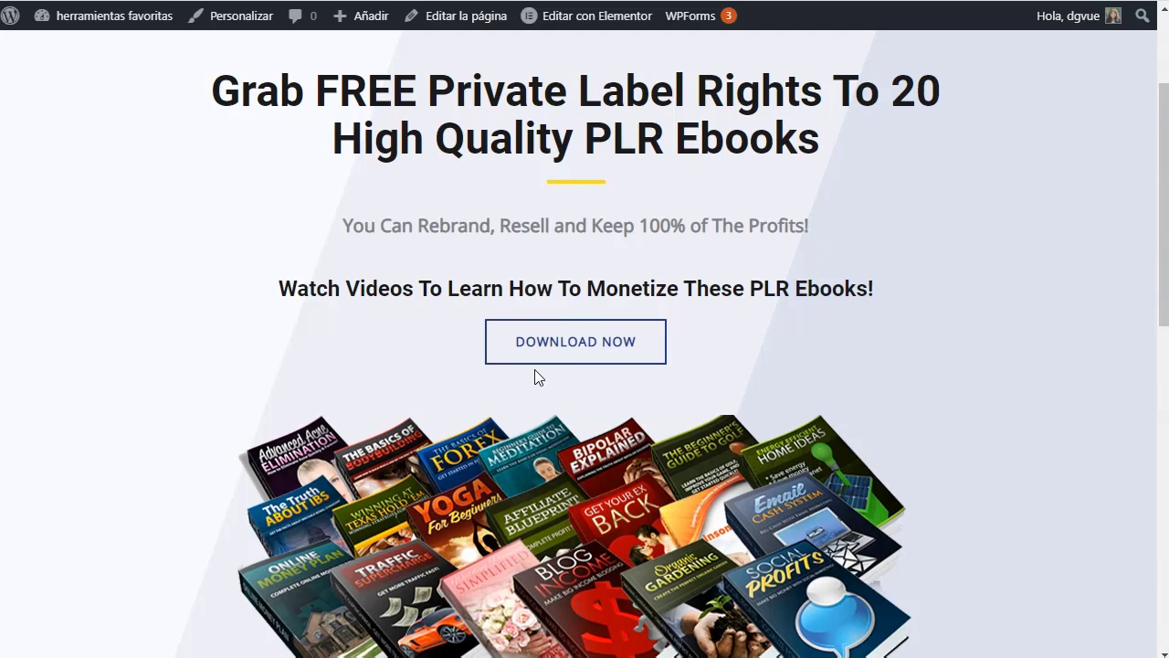
pyautogui.scroll(-1, 536, 371)
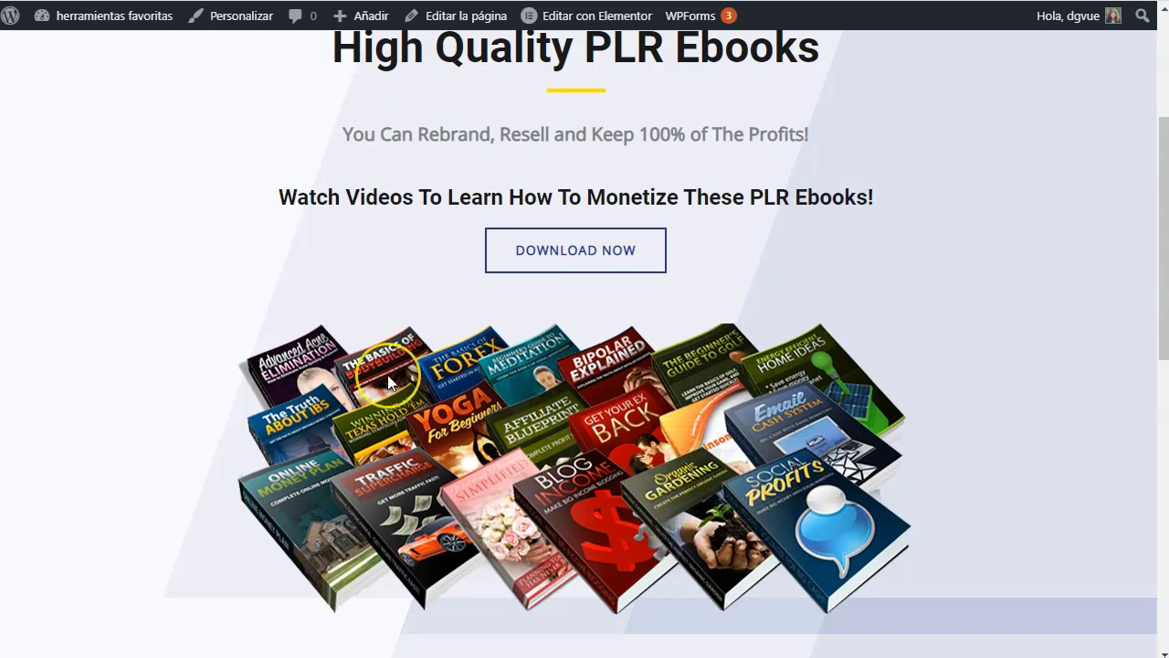
pyautogui.scroll(-1, 521, 361)
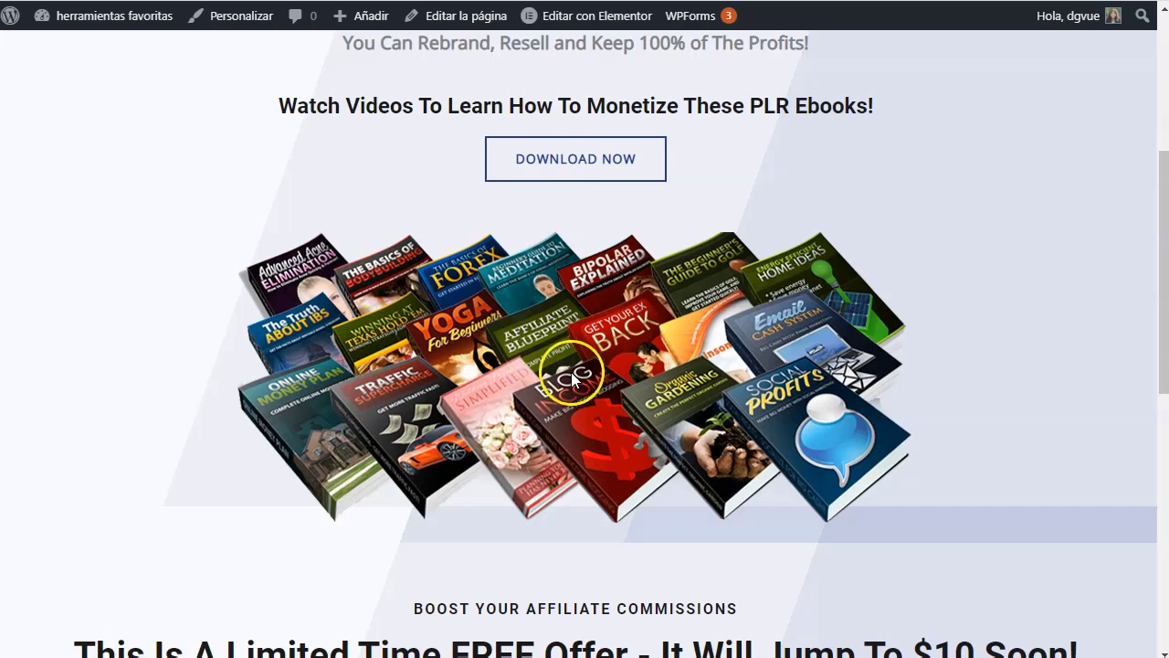
pyautogui.scroll(1, 562, 367)
pyautogui.scroll(3, 559, 368)
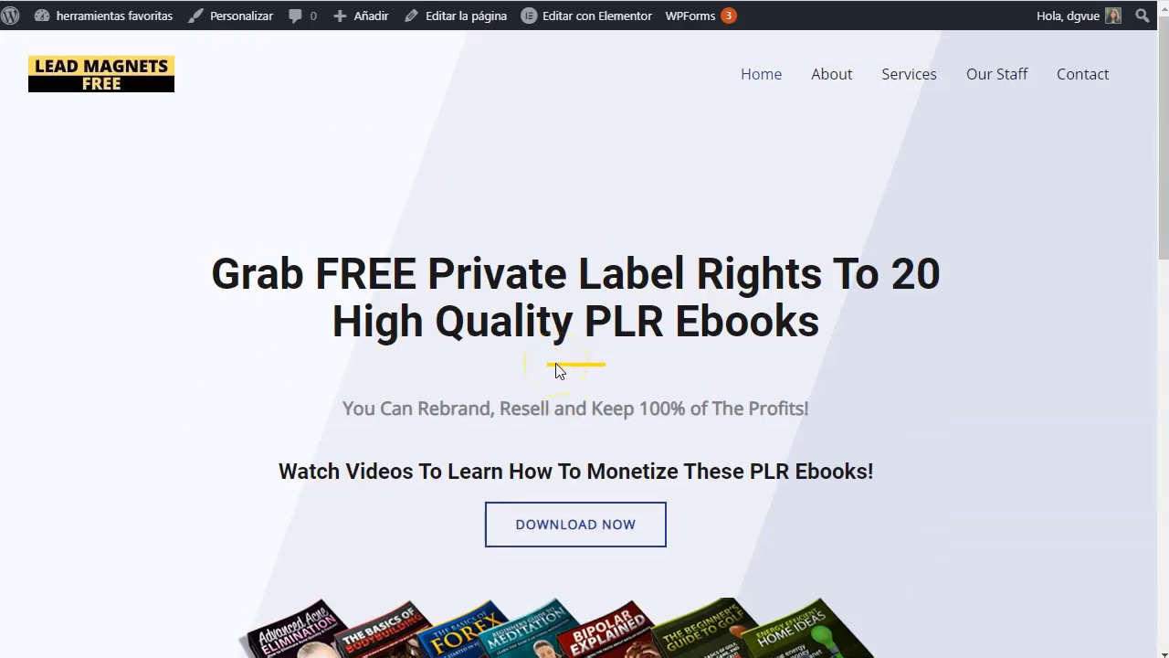
pyautogui.scroll(-4, 374, 308)
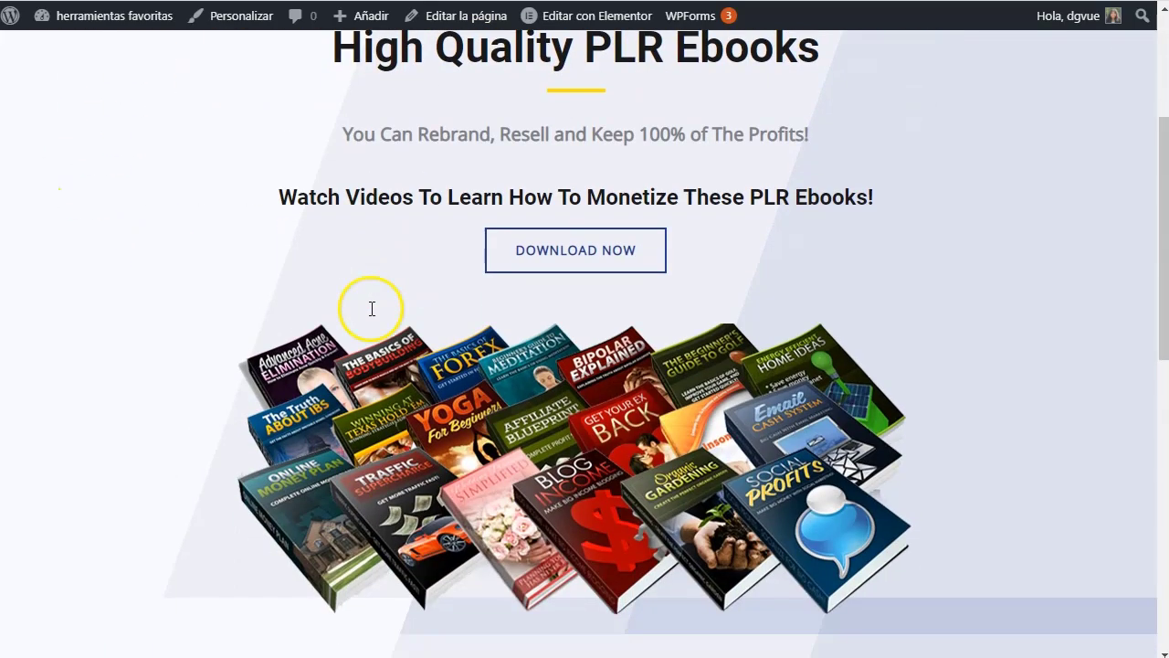
pyautogui.scroll(-8, 302, 334)
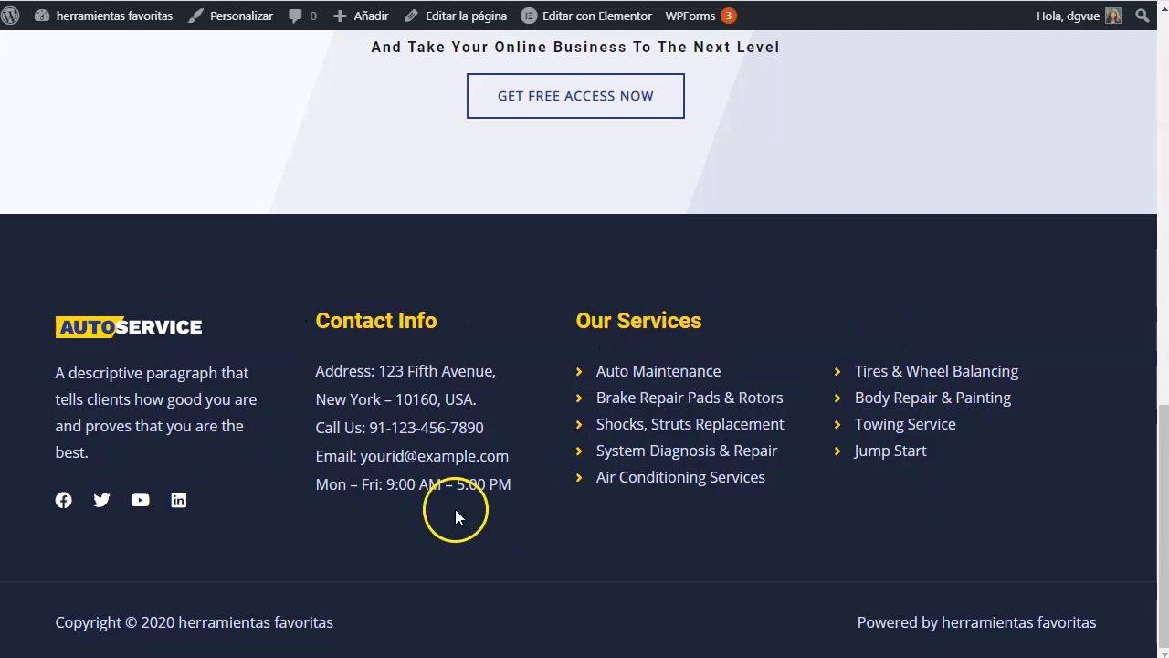
pyautogui.scroll(15, 572, 363)
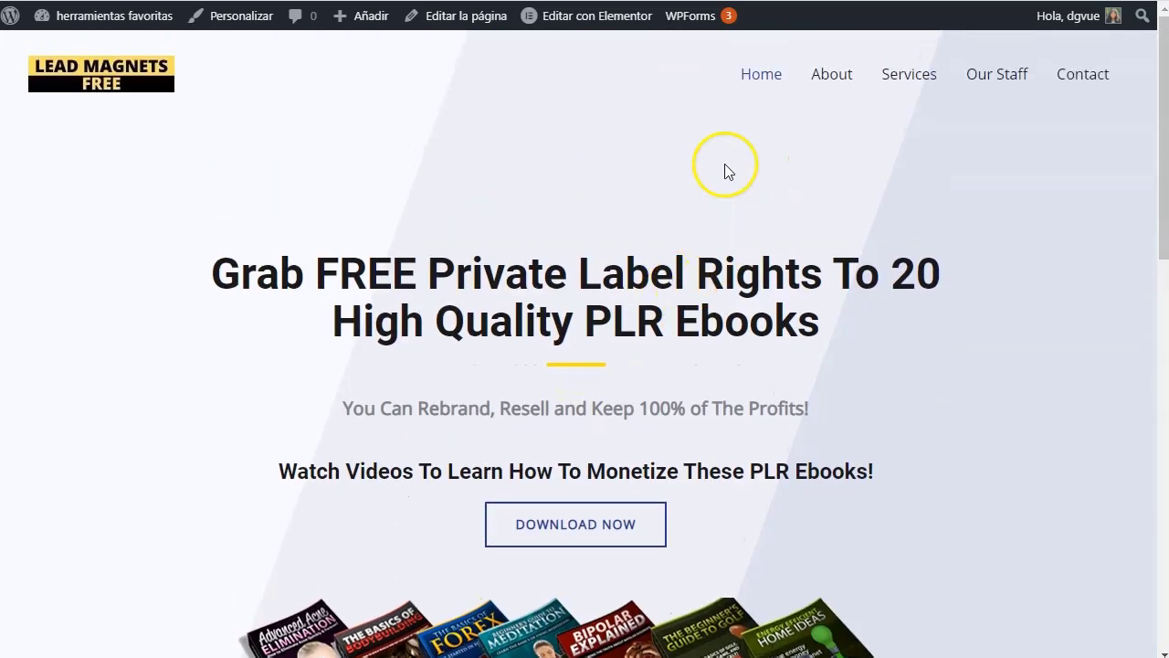
# Re-examine the home page's PLR ebooks headline, the "DOWNLOAD NOW" button, the ebook covers and the limited-time offer section
pyautogui.scroll(-1, 483, 300)
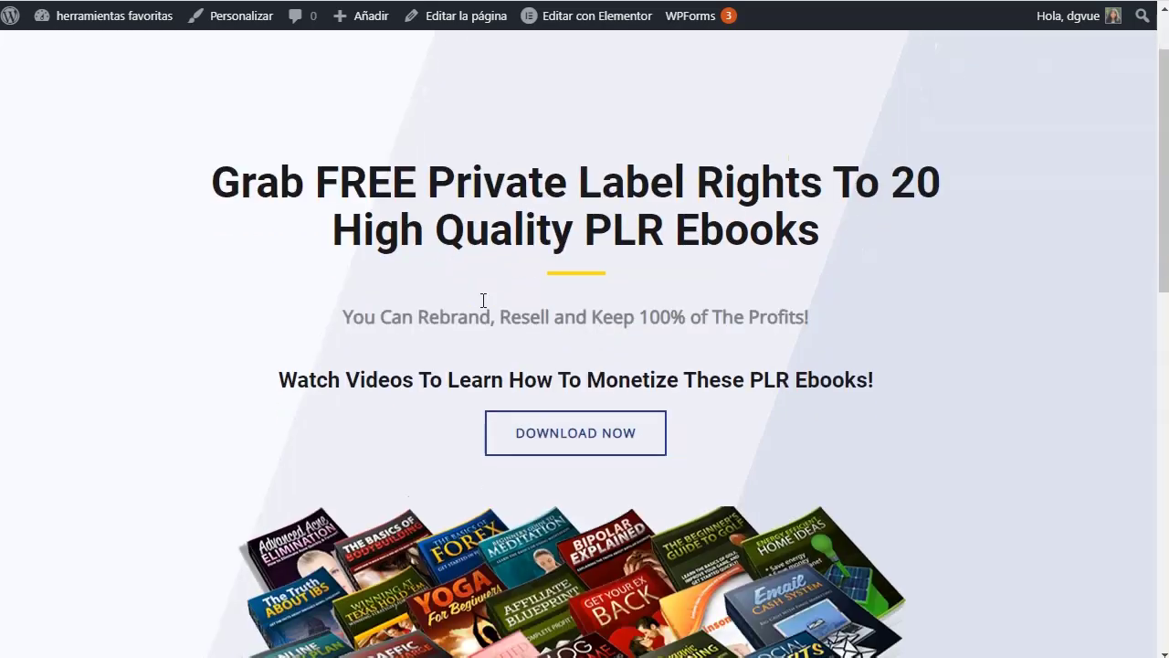
pyautogui.scroll(-4, 556, 357)
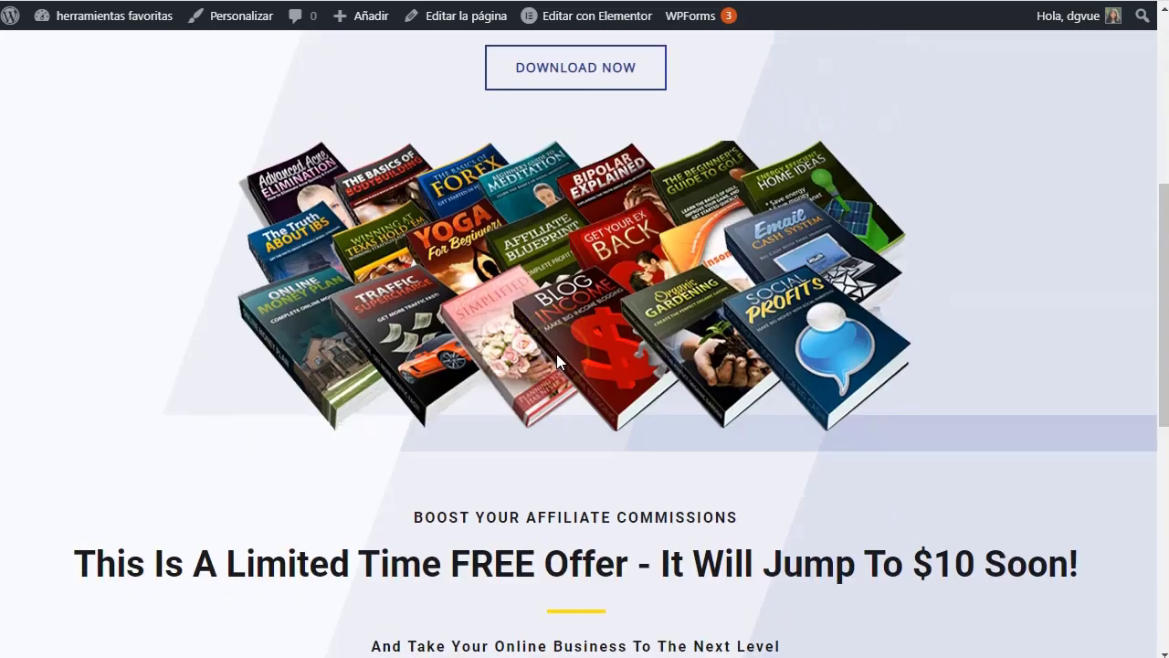
pyautogui.scroll(-1, 556, 358)
pyautogui.scroll(6, 557, 358)
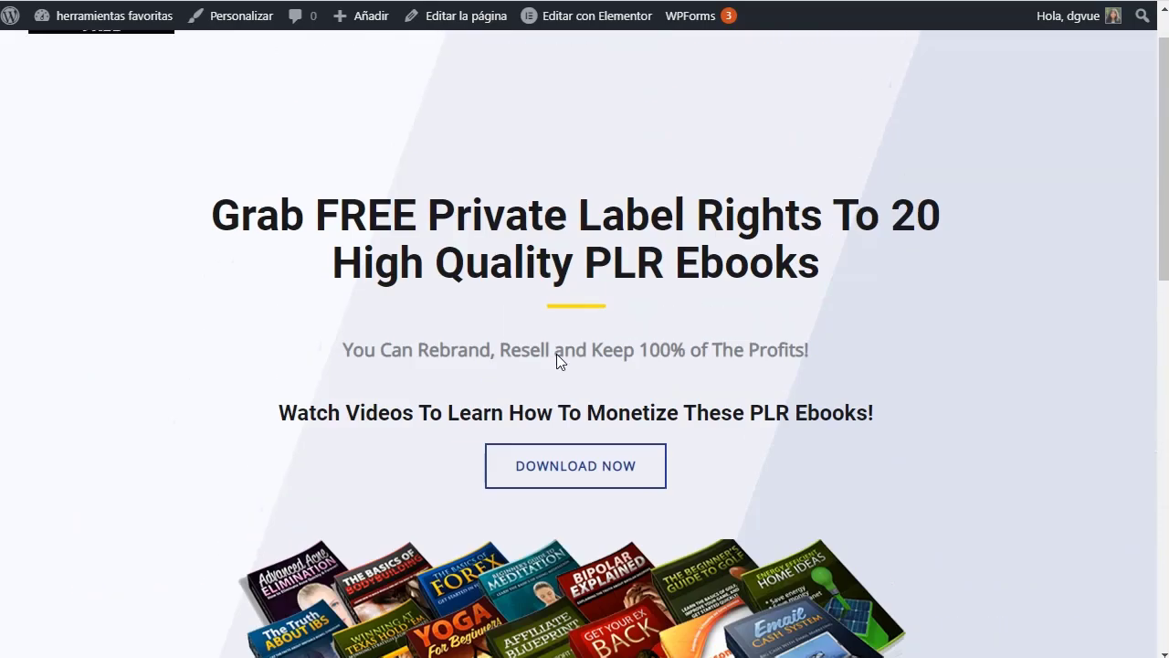
pyautogui.scroll(-2, 556, 360)
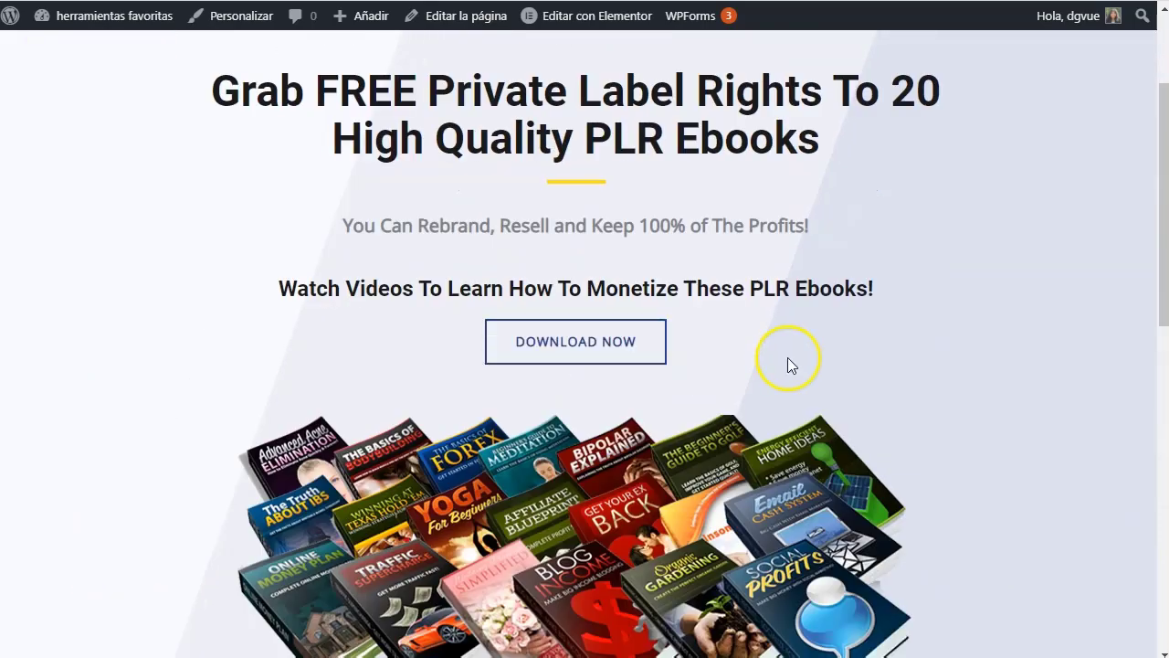
pyautogui.scroll(-2, 935, 343)
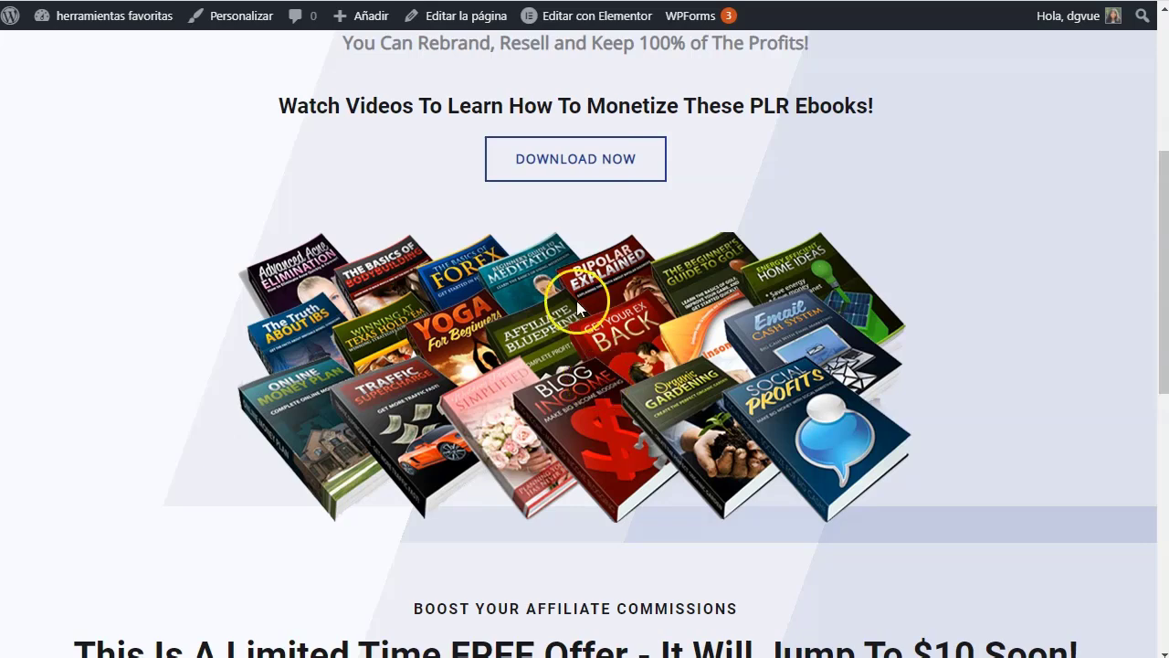
pyautogui.scroll(2, 292, 265)
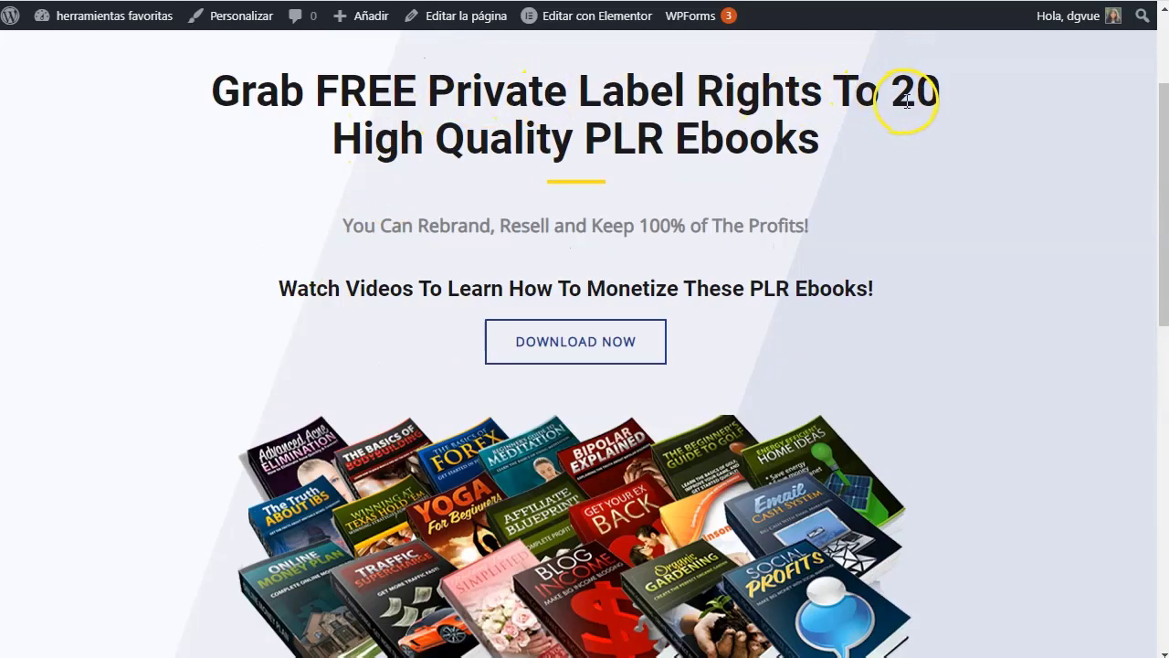
pyautogui.scroll(-1, 393, 370)
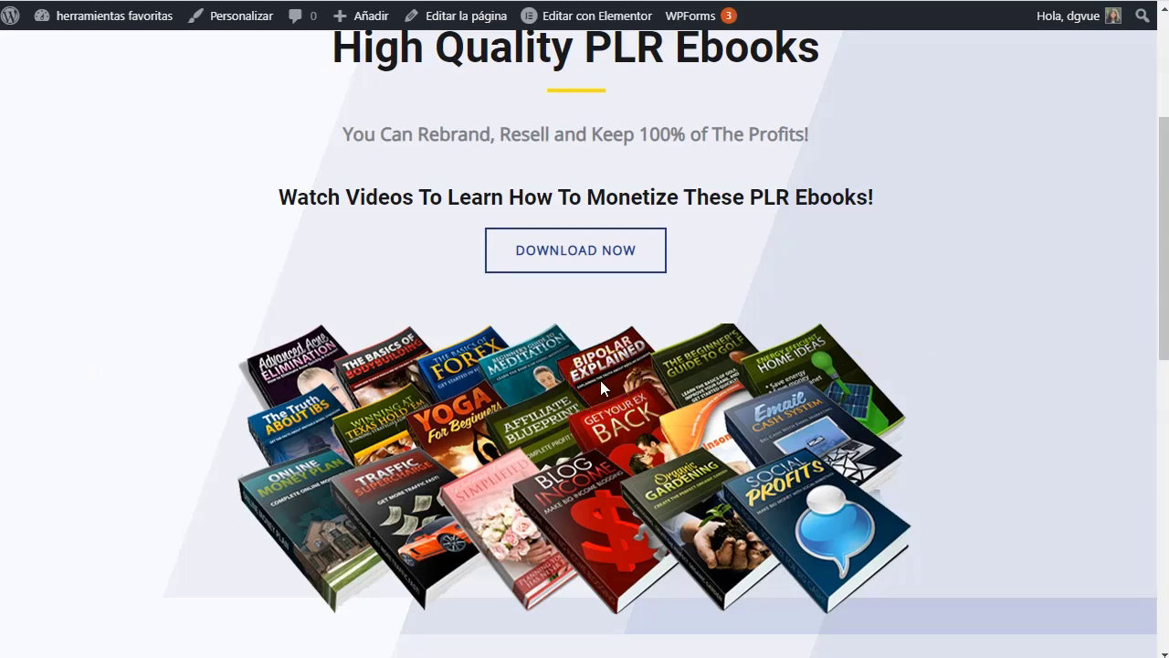
pyautogui.scroll(-1, 600, 380)
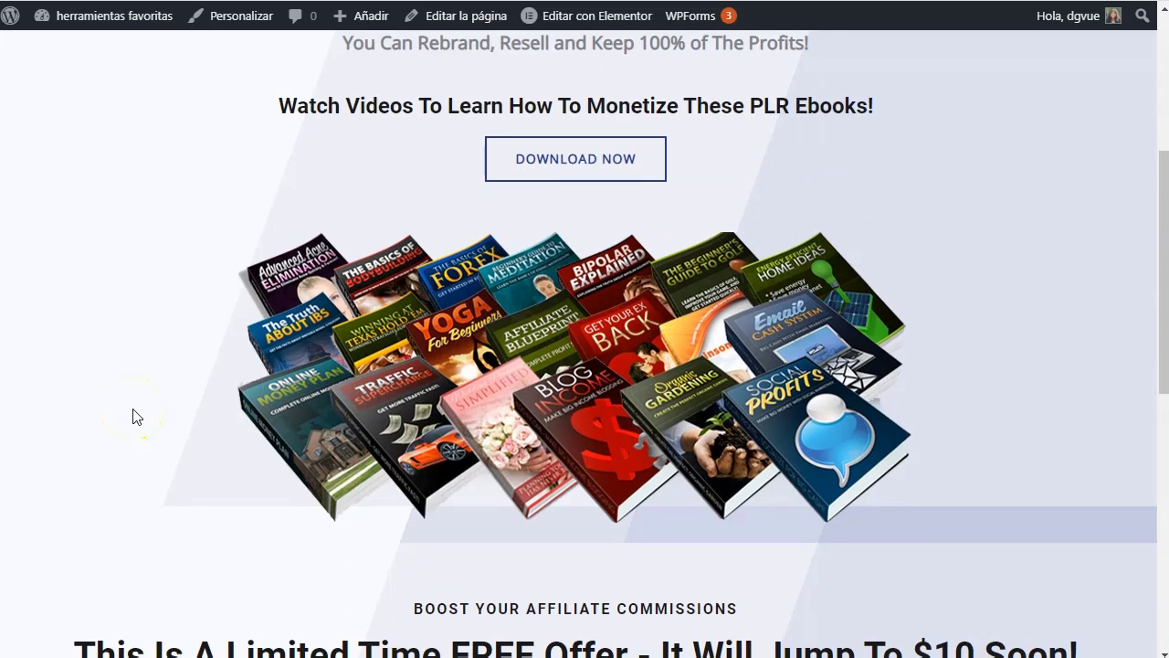
pyautogui.scroll(-2, 135, 422)
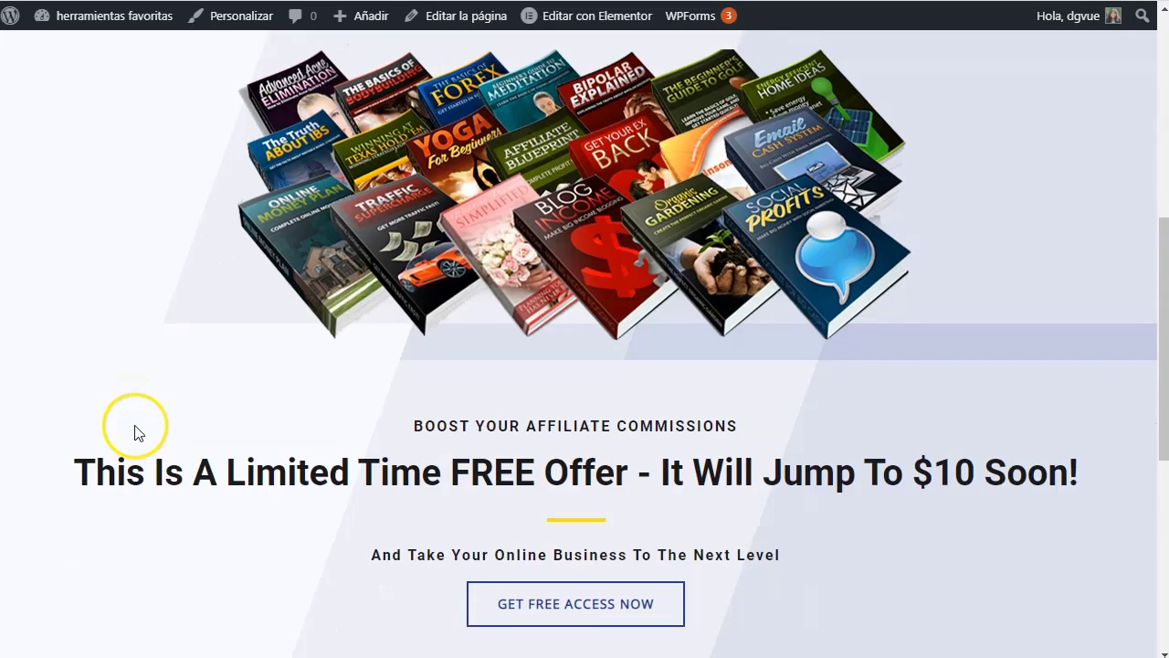
pyautogui.scroll(2, 694, 249)
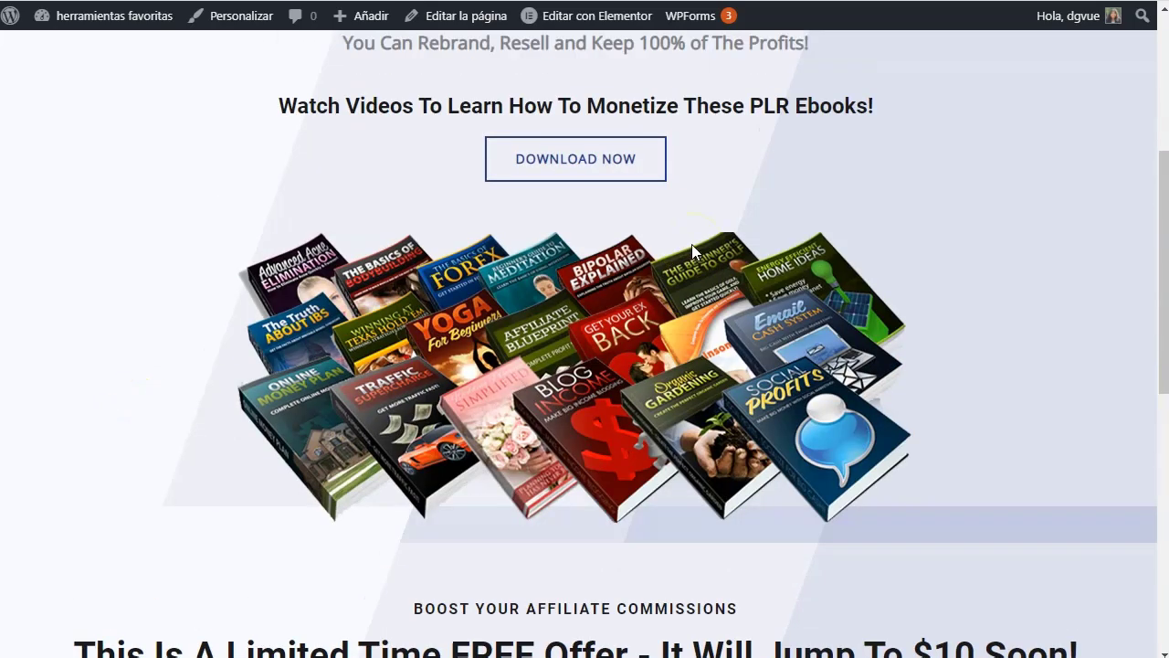
pyautogui.scroll(2, 930, 228)
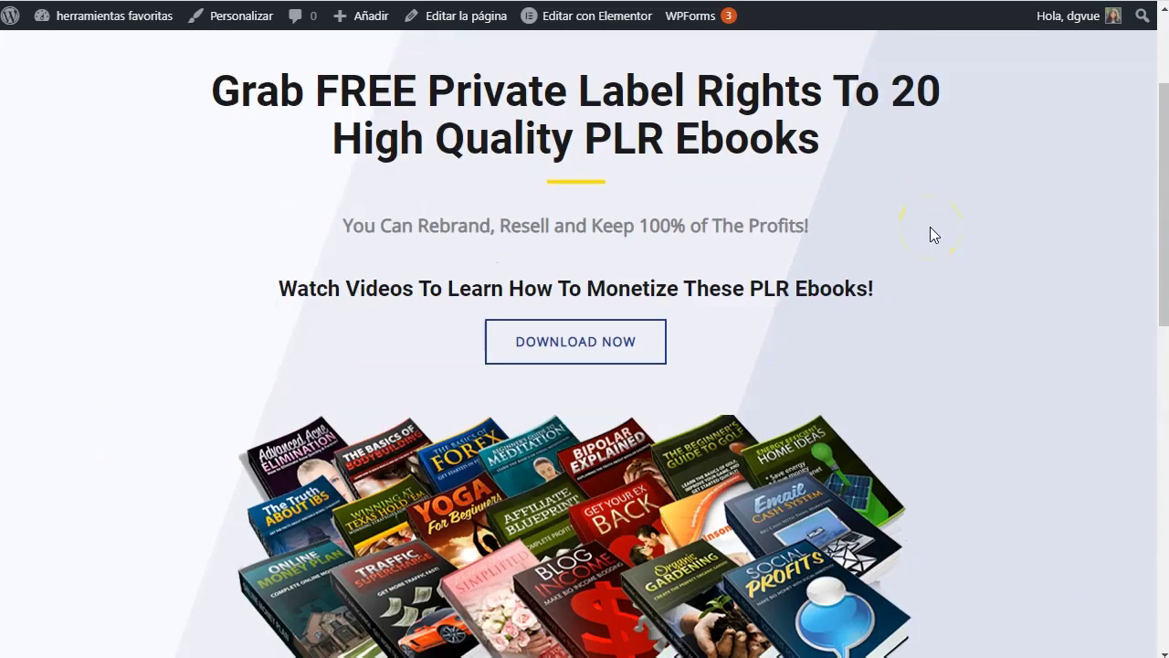
pyautogui.scroll(2, 836, 270)
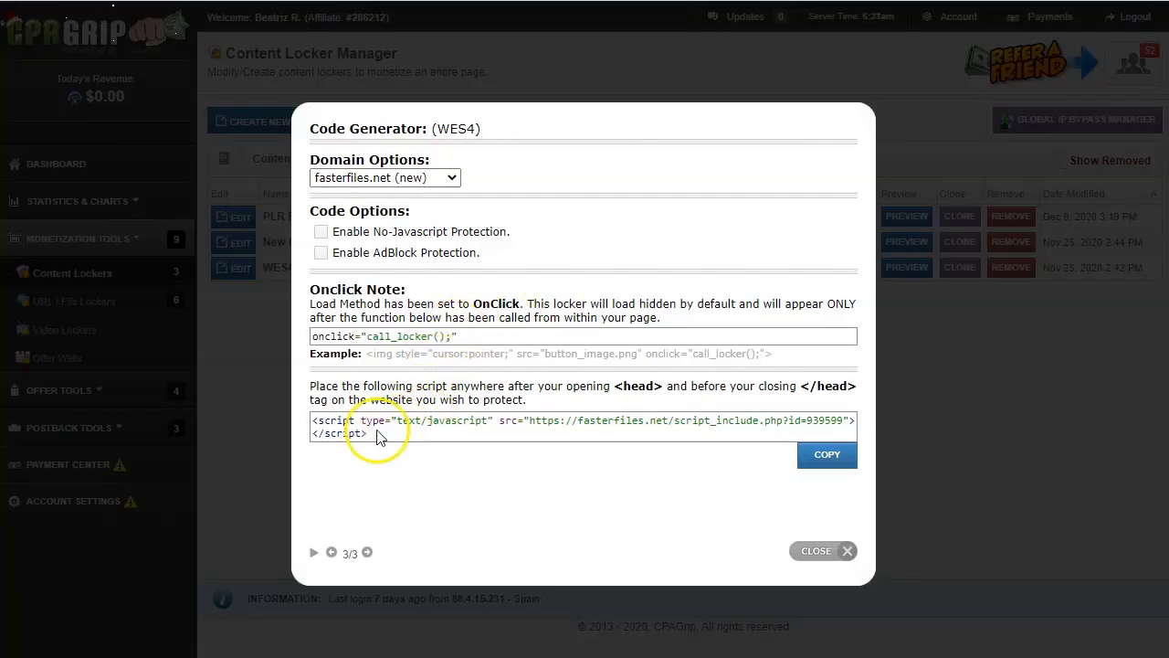
# Highlight the locker script in CPAGrip's code generator and compare it with CPABuild's code for opening the locker from a button
pyautogui.moveTo(367, 433); pyautogui.dragTo(315, 419)
pyautogui.click(569, 173)
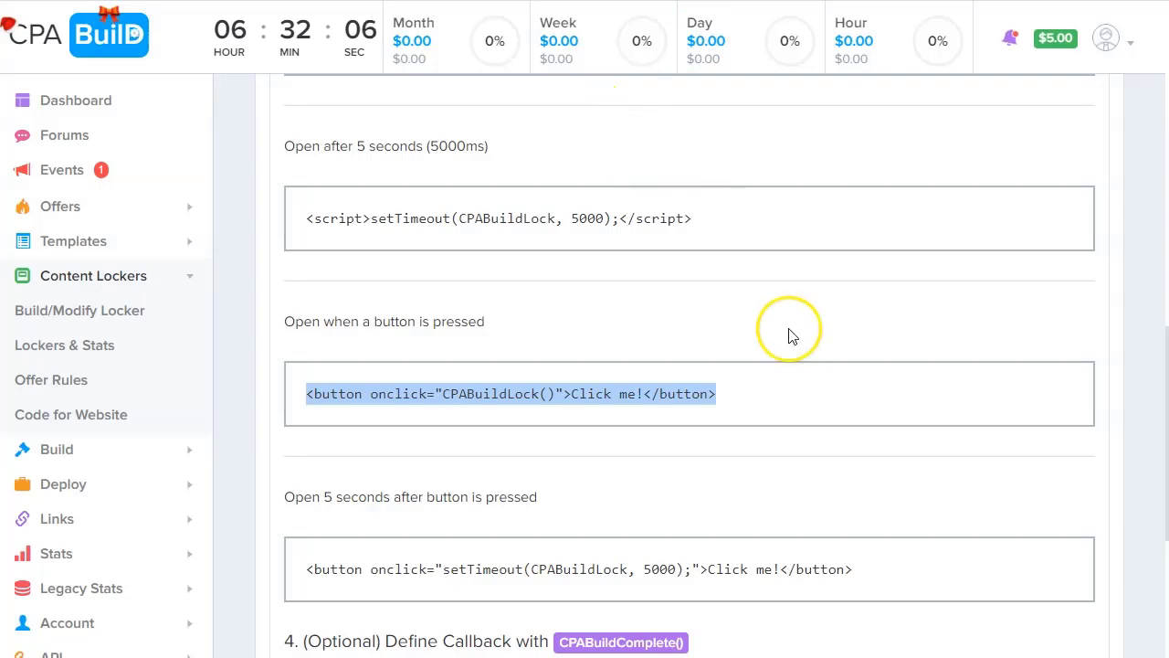
pyautogui.scroll(-1, 781, 347)
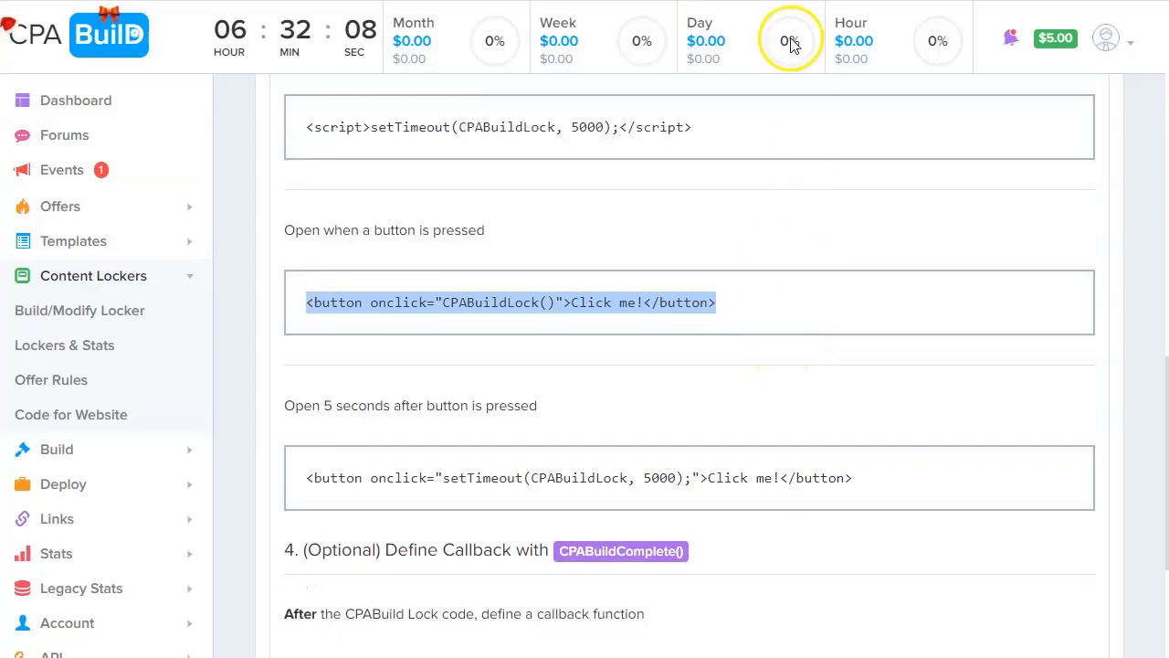